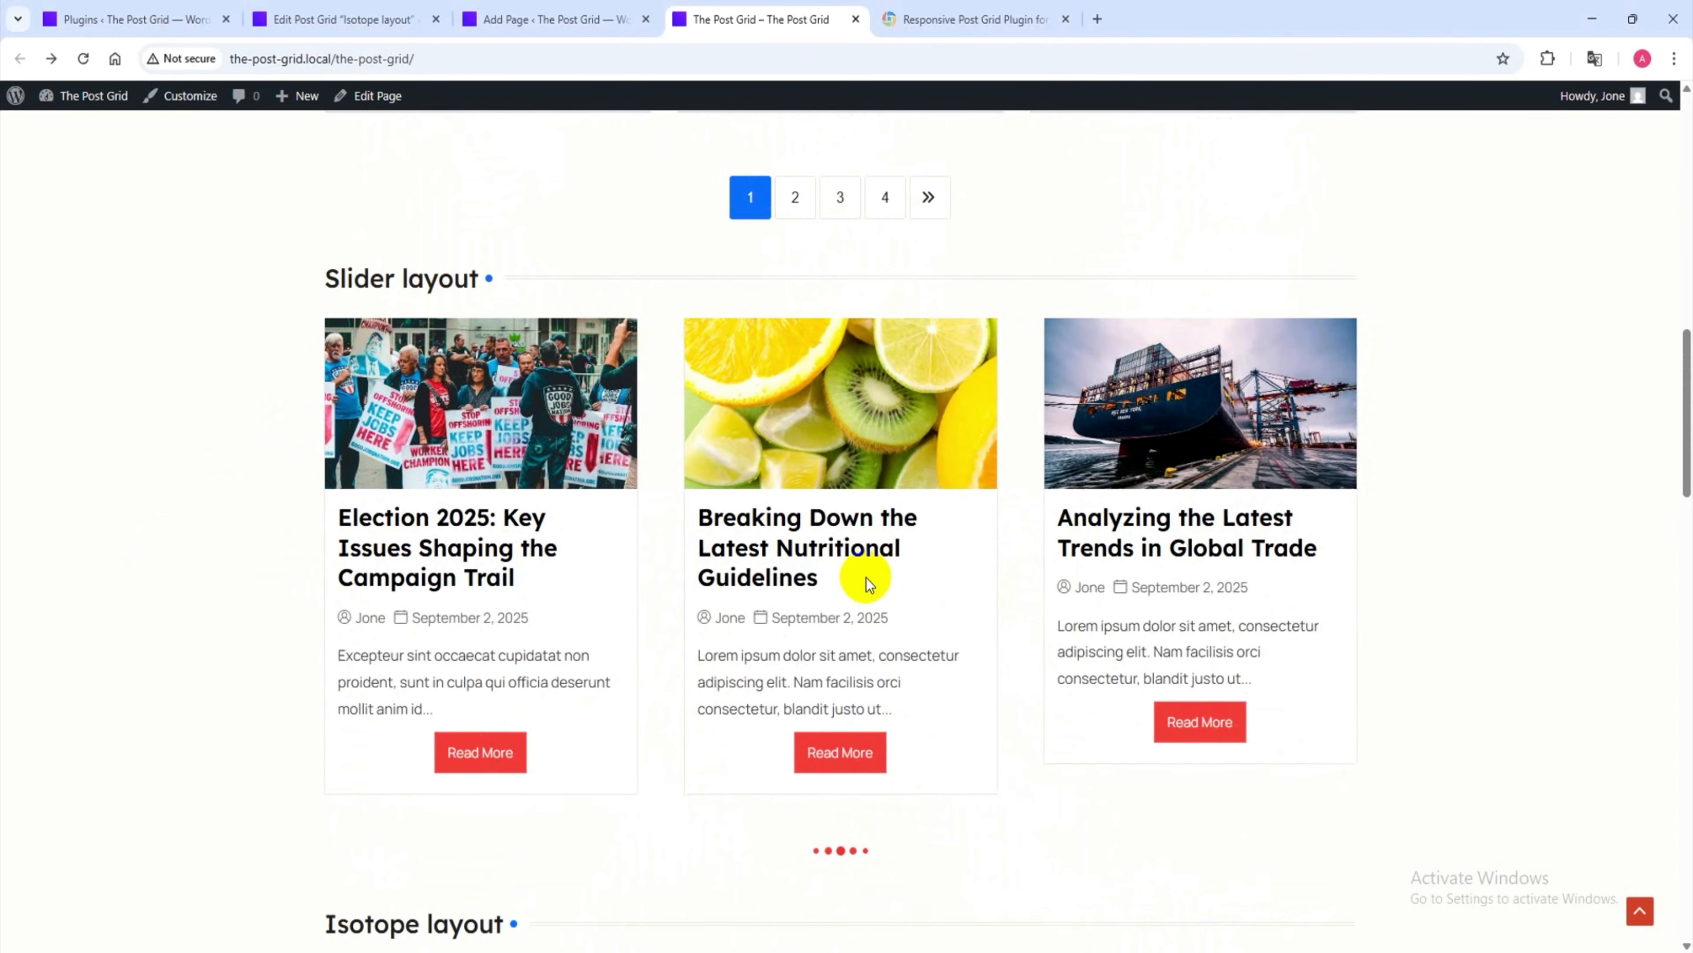
# - Examine the demo page's Isotope layout, trying its category filters, including Politics, Science, Sports and World, and showing all posts again
pyautogui.scroll(-4, 869, 575)
pyautogui.scroll(-4, 994, 497)
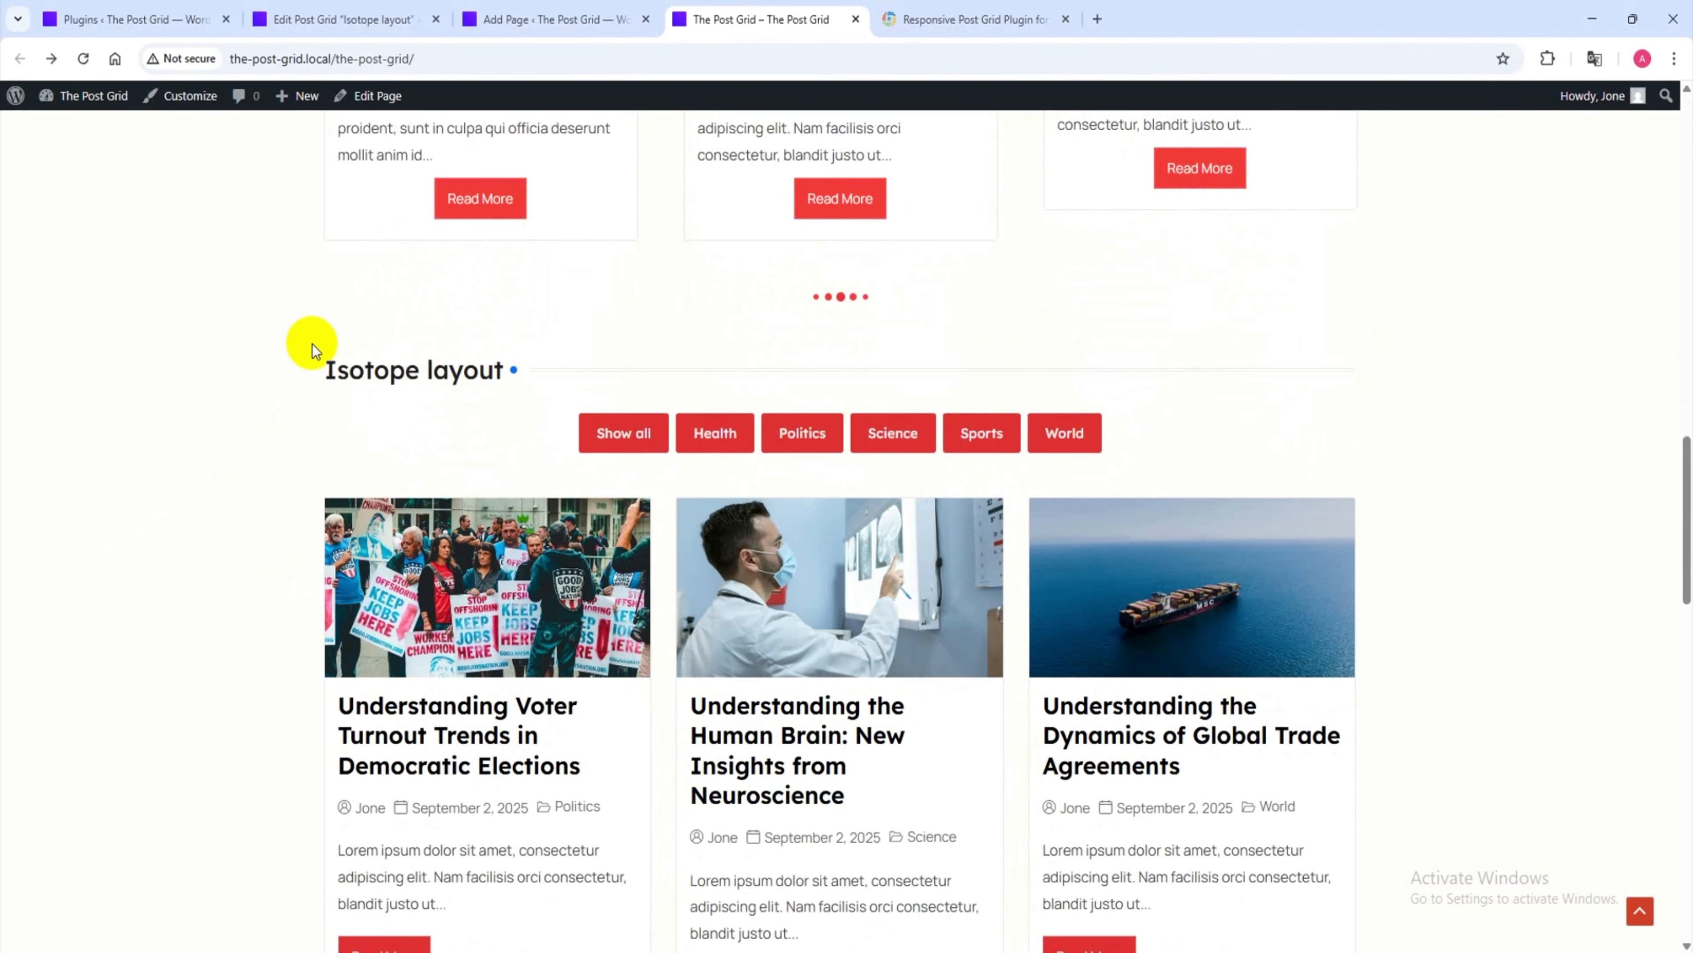
pyautogui.moveTo(296, 376); pyautogui.dragTo(536, 375)
pyautogui.click(763, 455)
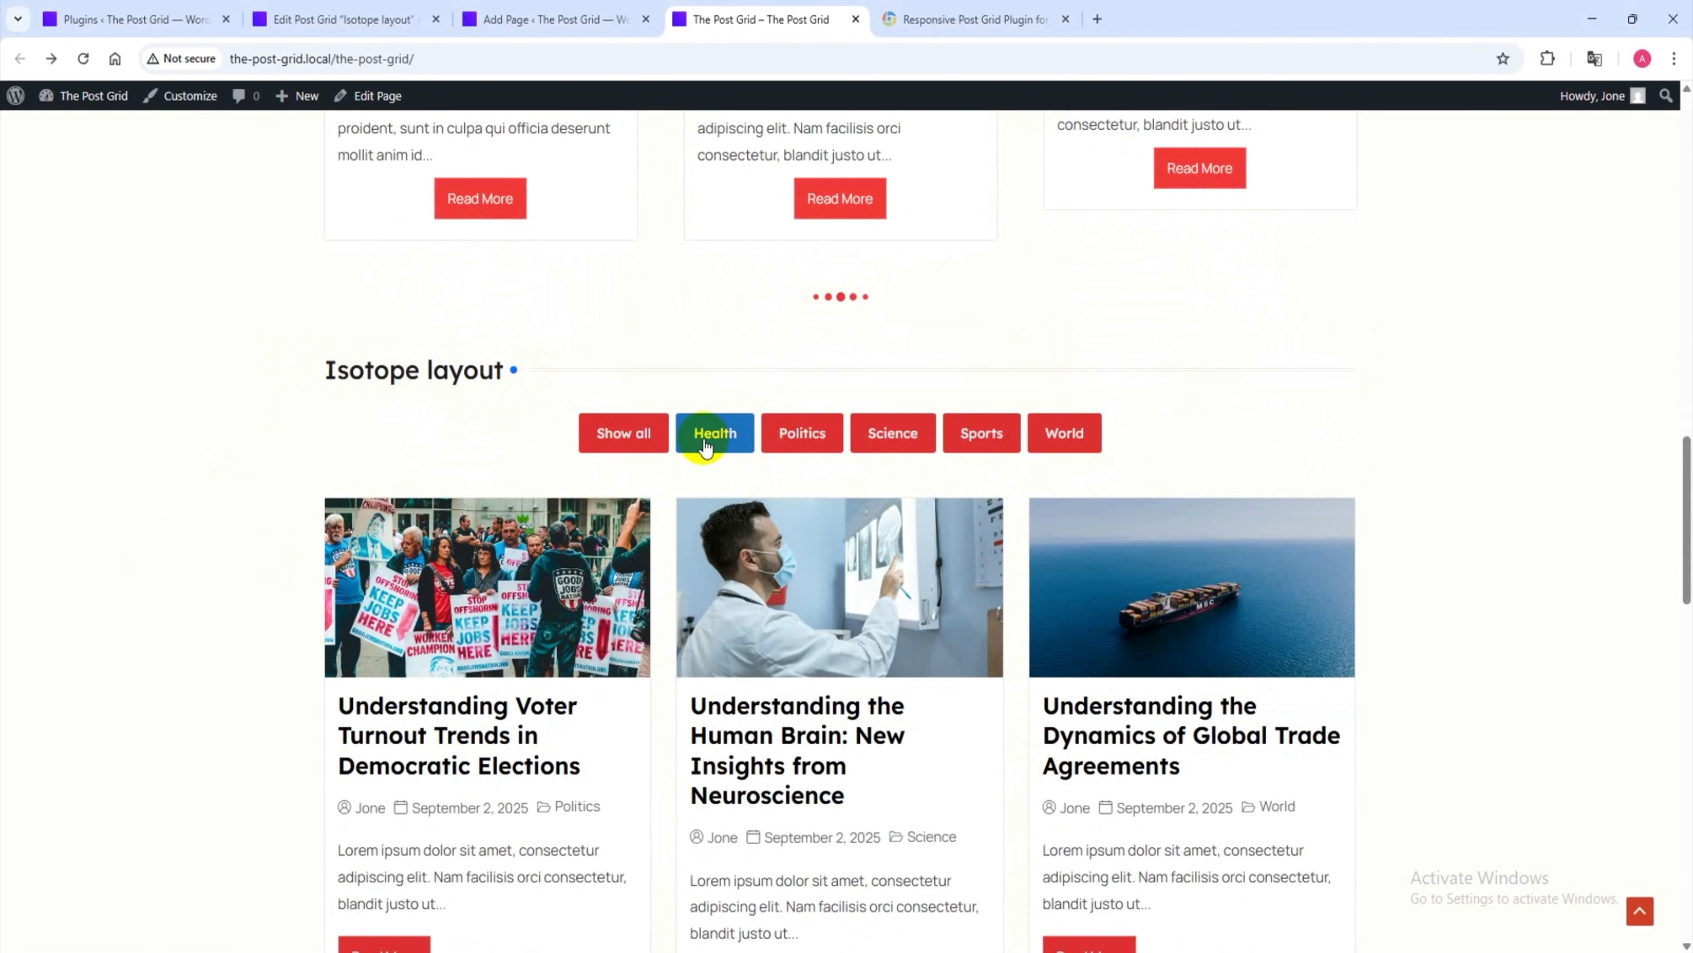
pyautogui.click(797, 440)
pyautogui.click(890, 440)
pyautogui.click(980, 440)
pyautogui.click(1048, 443)
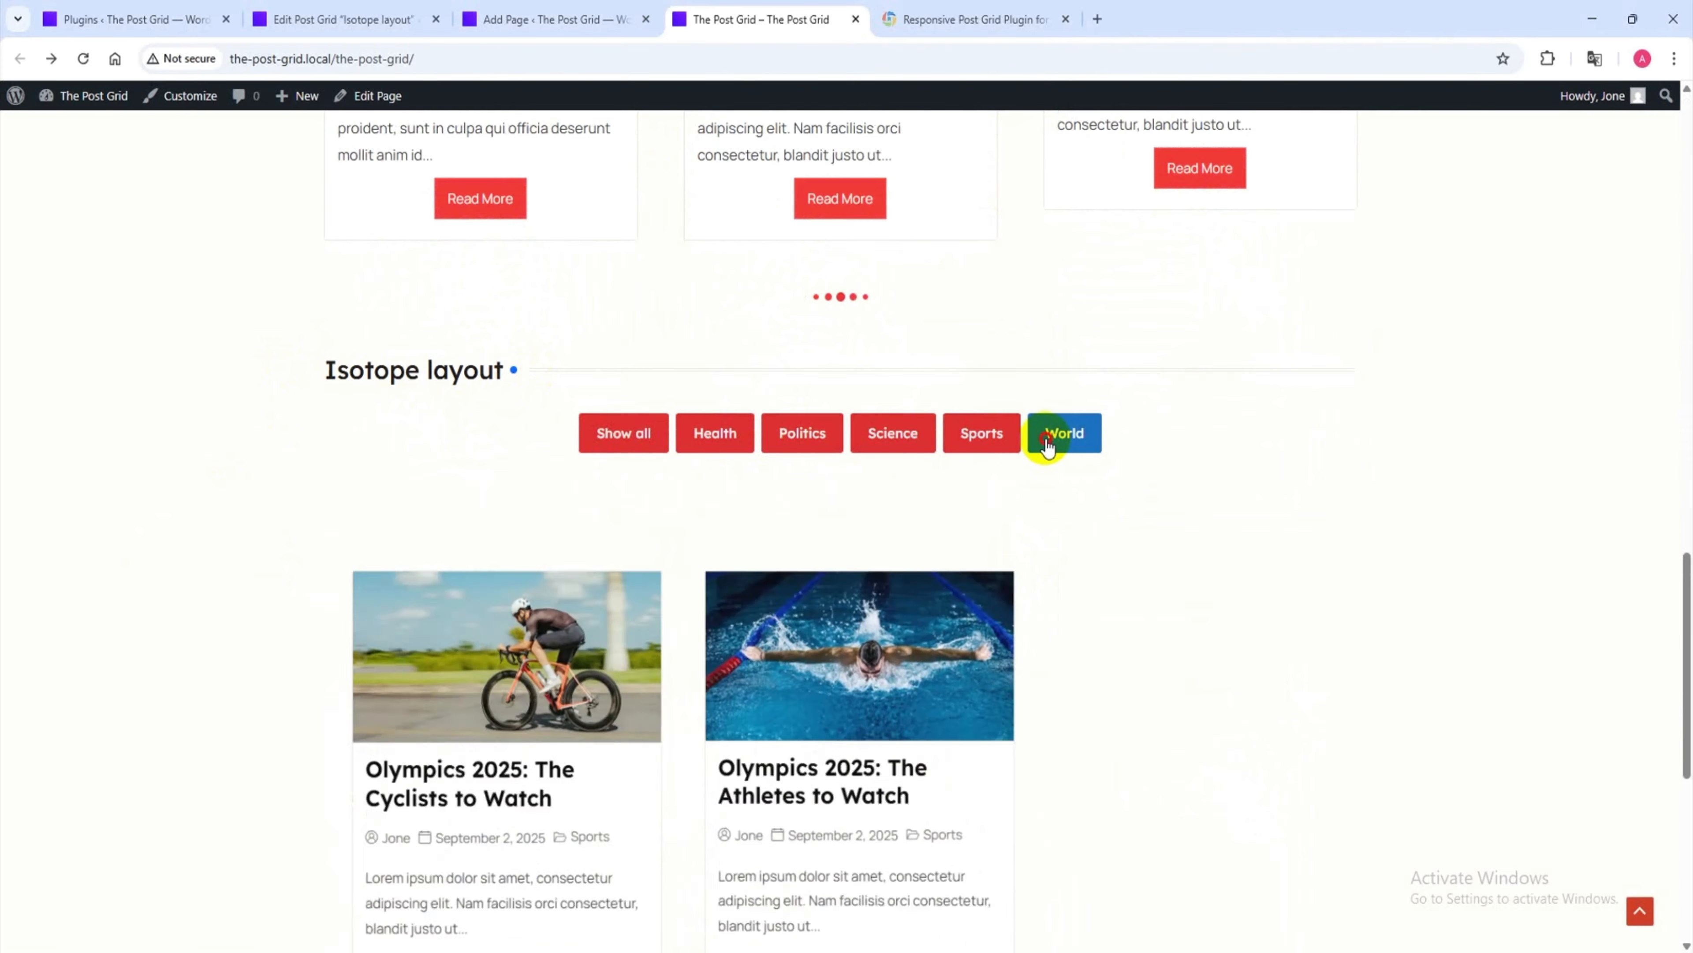
pyautogui.click(623, 442)
pyautogui.scroll(-4, 340, 428)
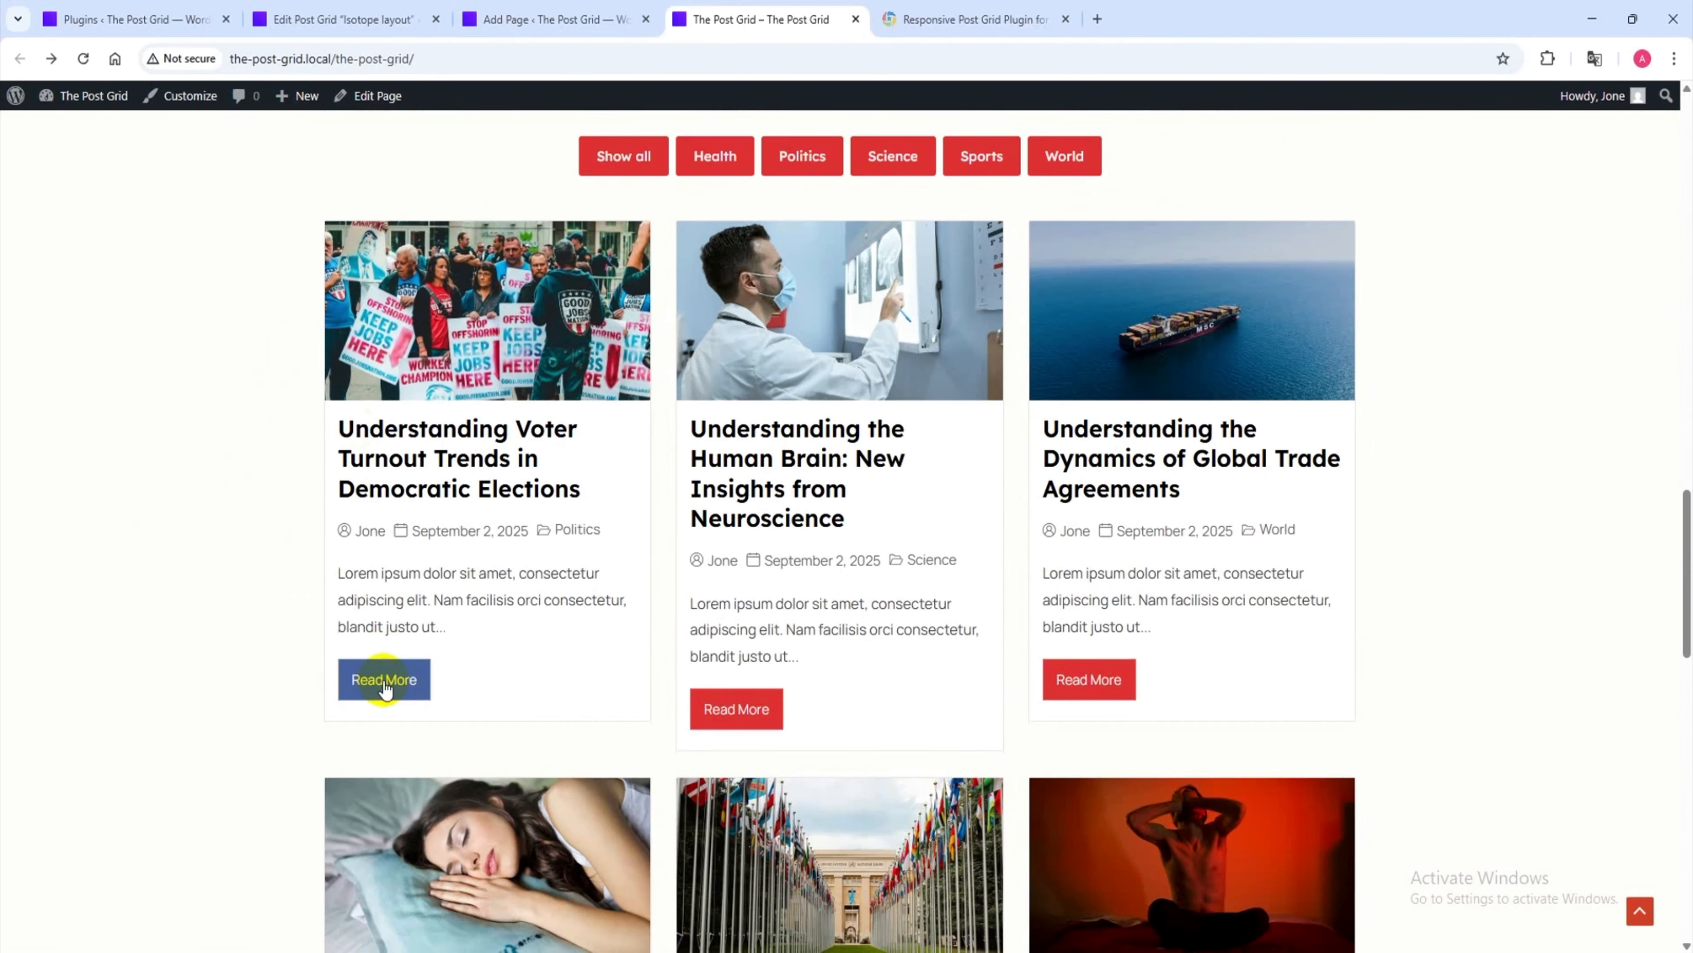
pyautogui.scroll(-3, 1133, 706)
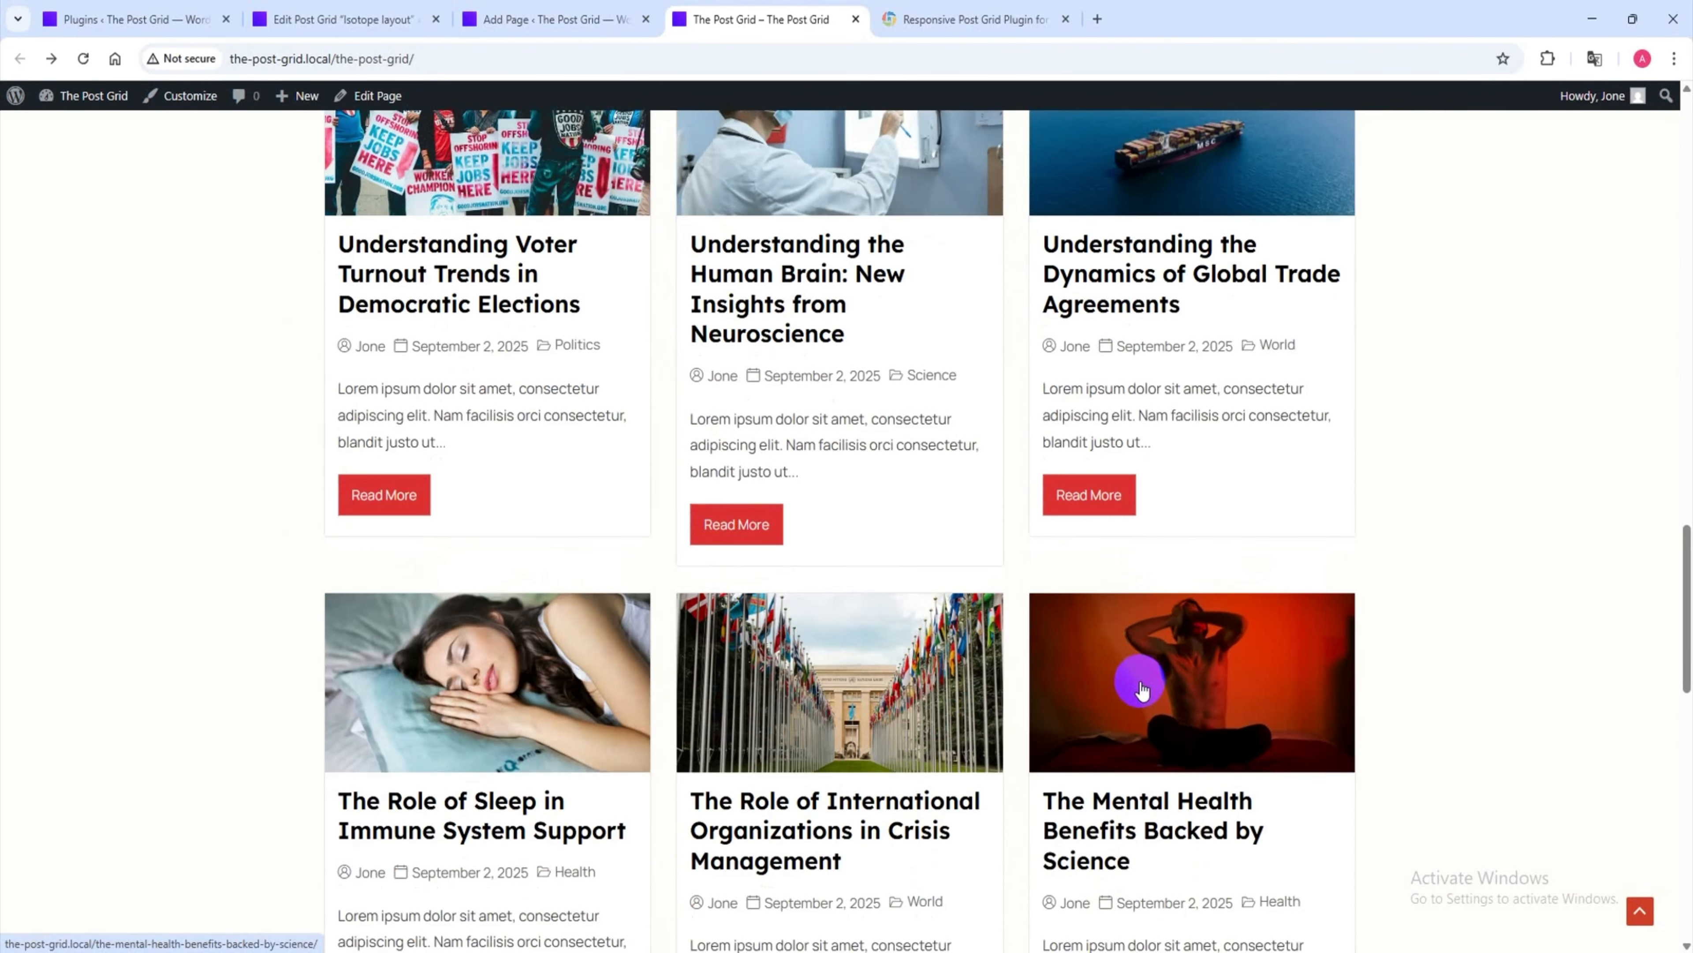
pyautogui.scroll(-8, 1140, 687)
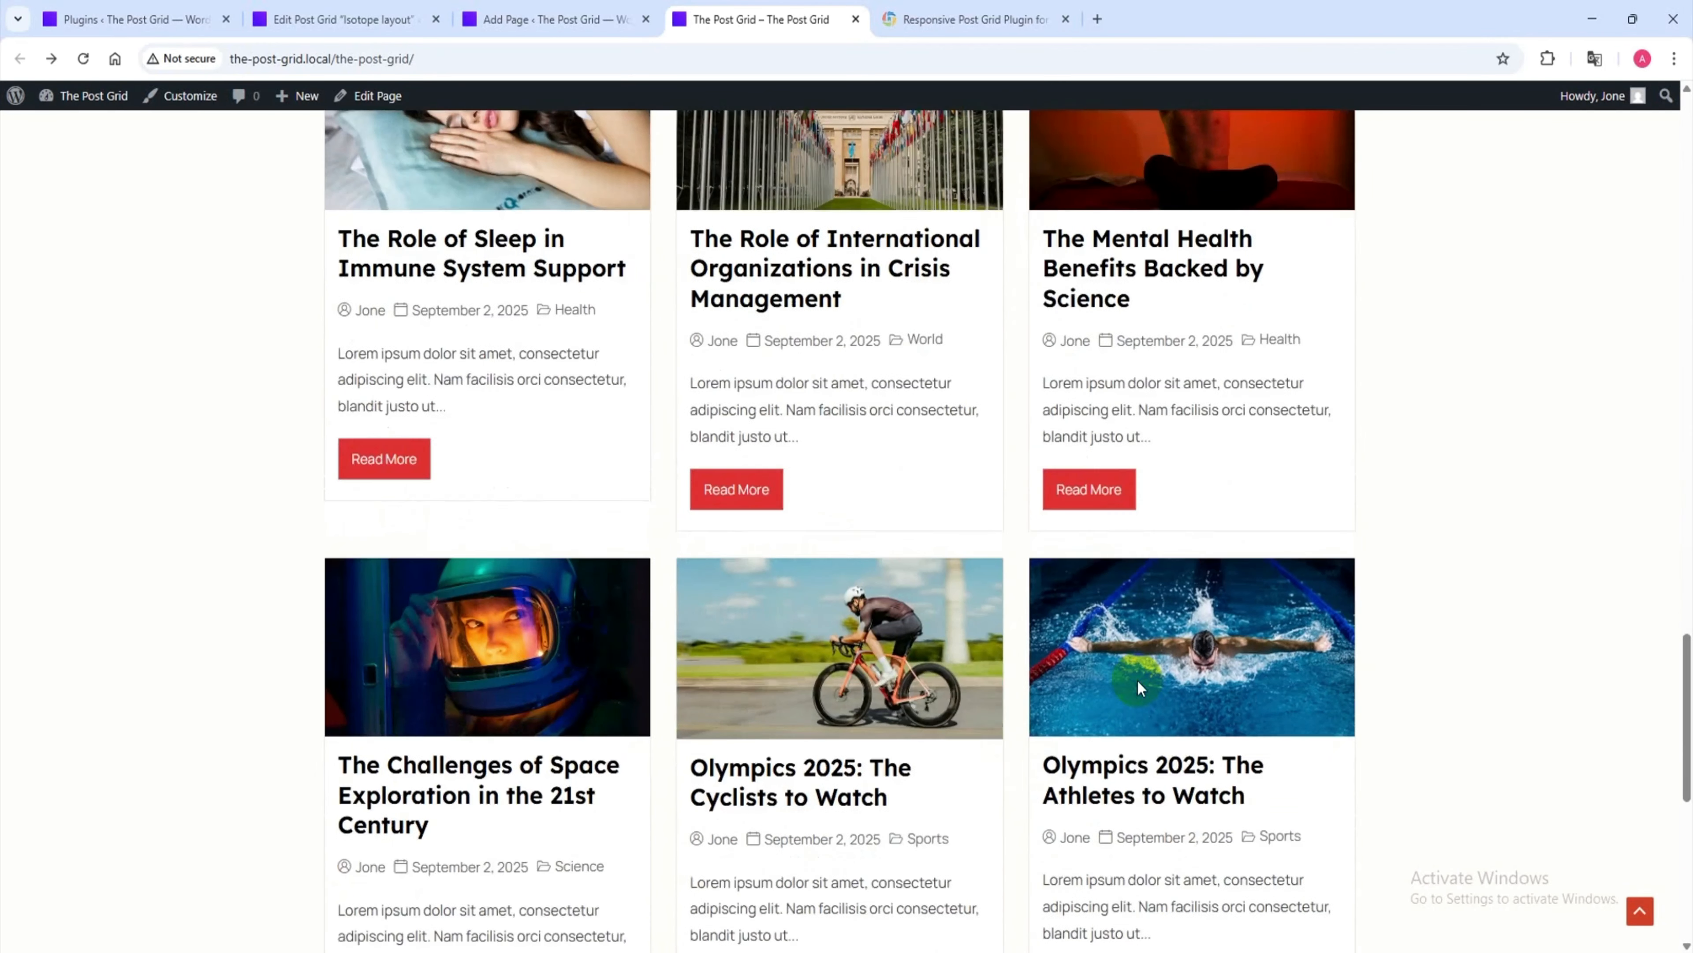
pyautogui.scroll(-3, 1139, 679)
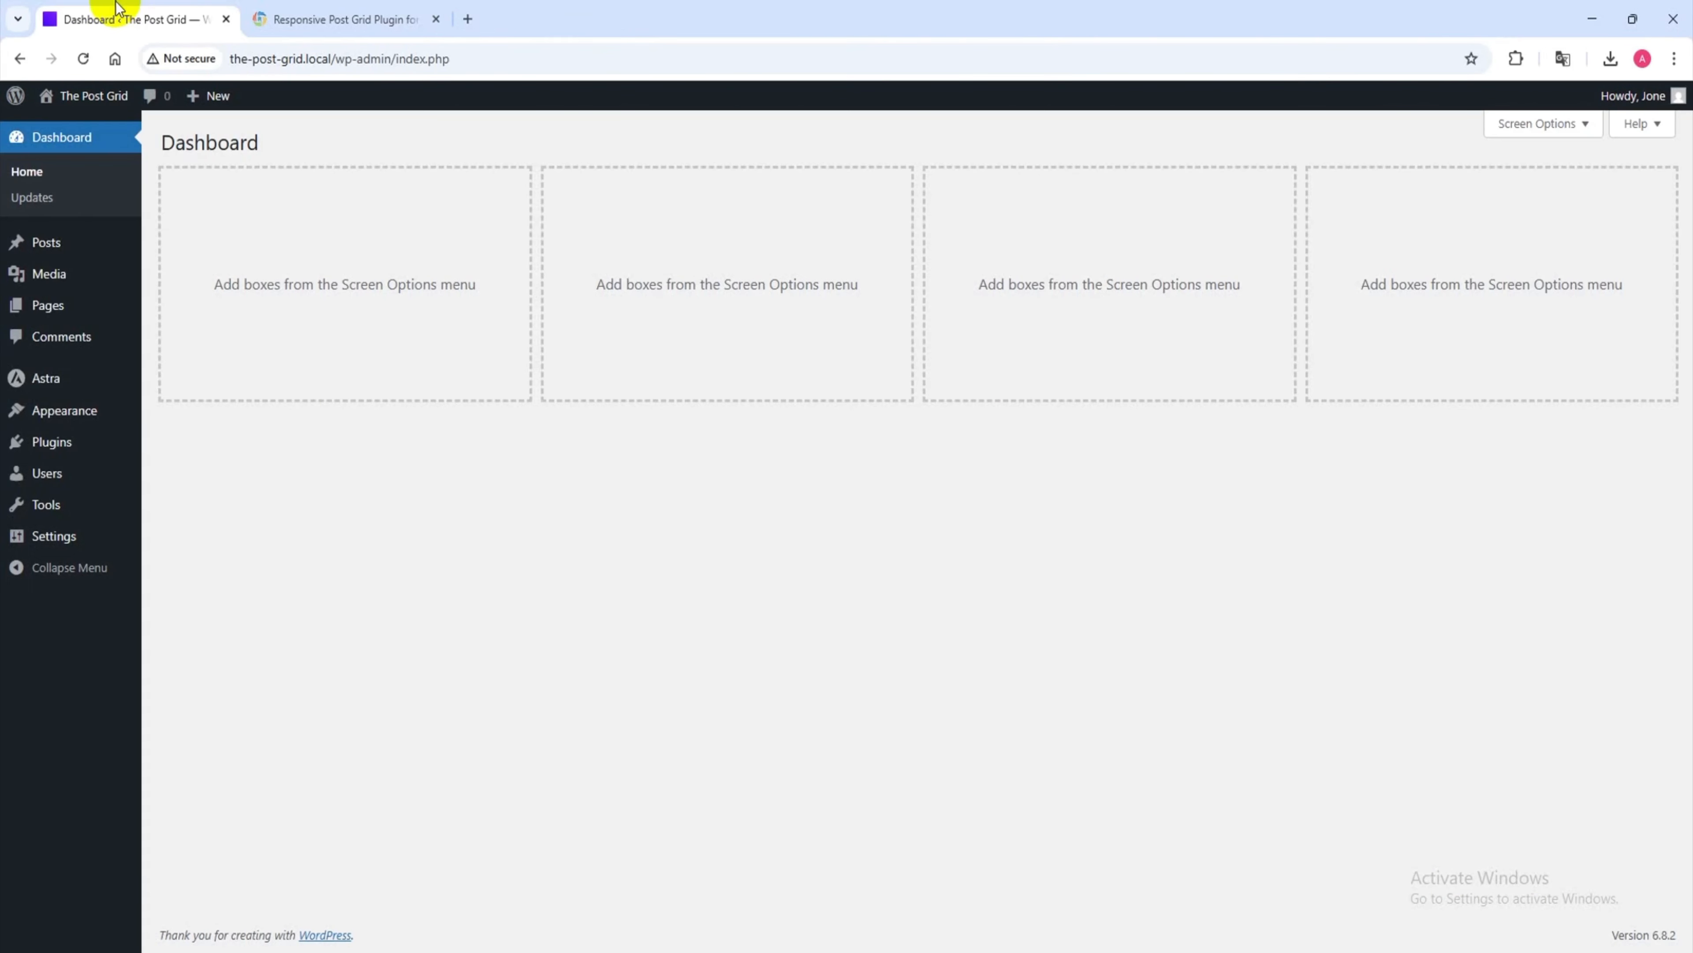
# - Find The Post Grid by RadiusTheme in the plugin directory by searching "the post grid", and install and activate it
pyautogui.moveTo(67, 448)
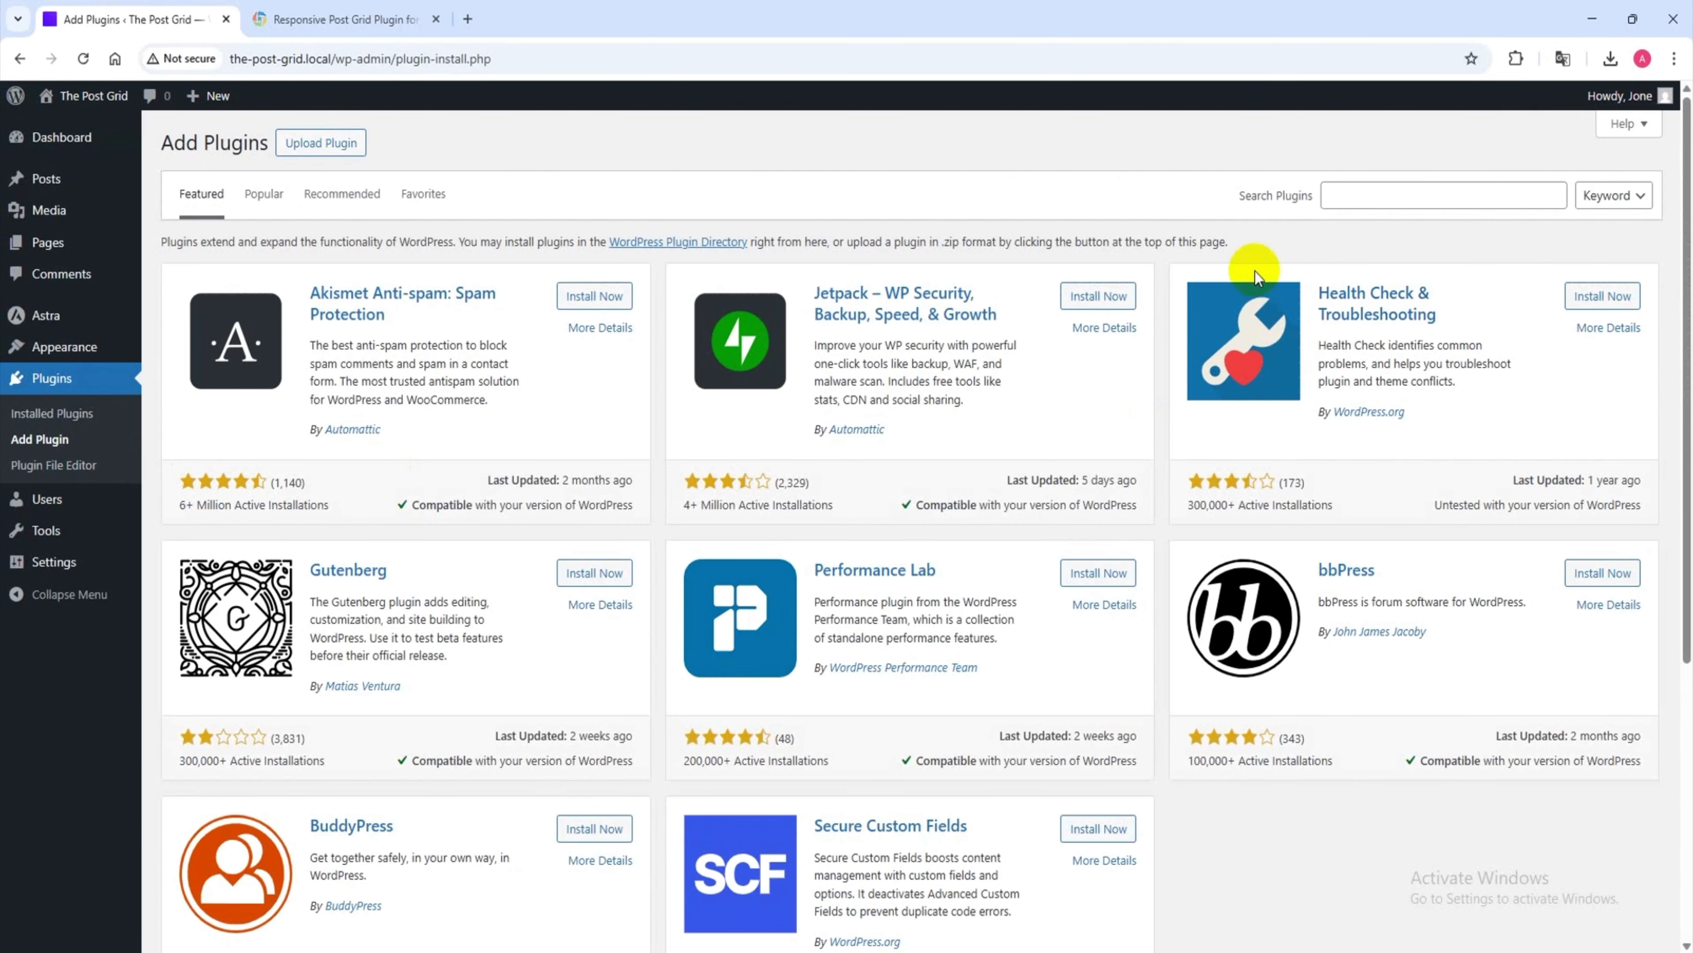
pyautogui.click(1348, 206)
pyautogui.write('the post grid')
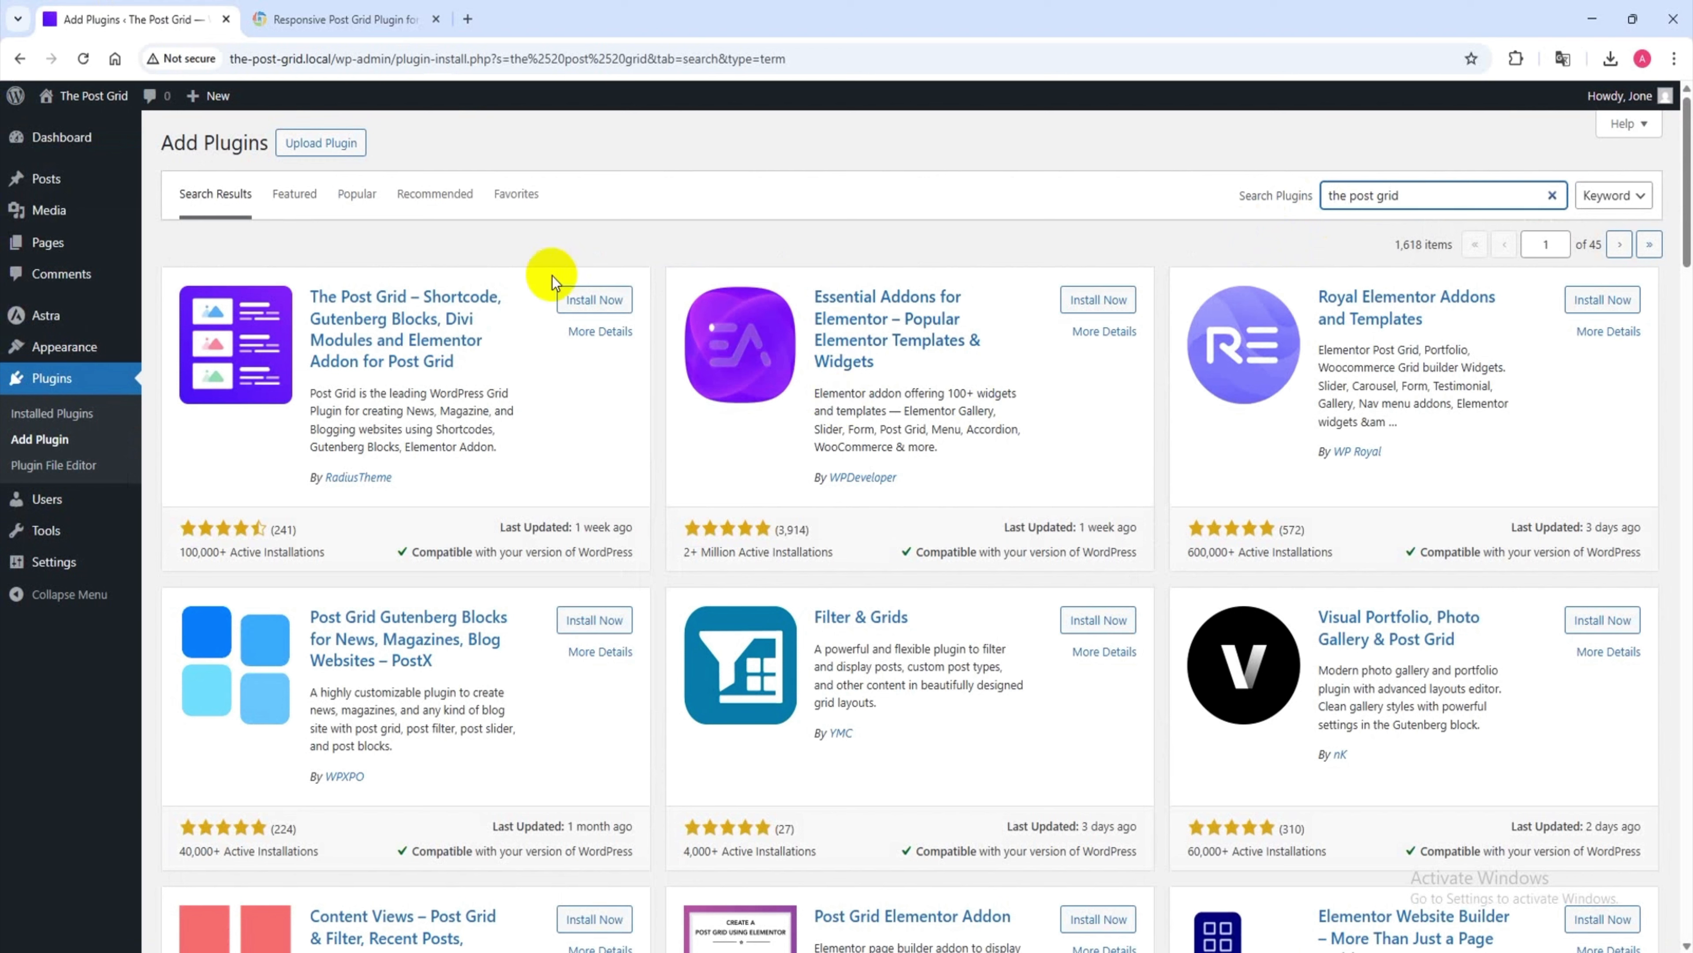
pyautogui.click(593, 300)
pyautogui.moveTo(415, 482); pyautogui.dragTo(338, 480)
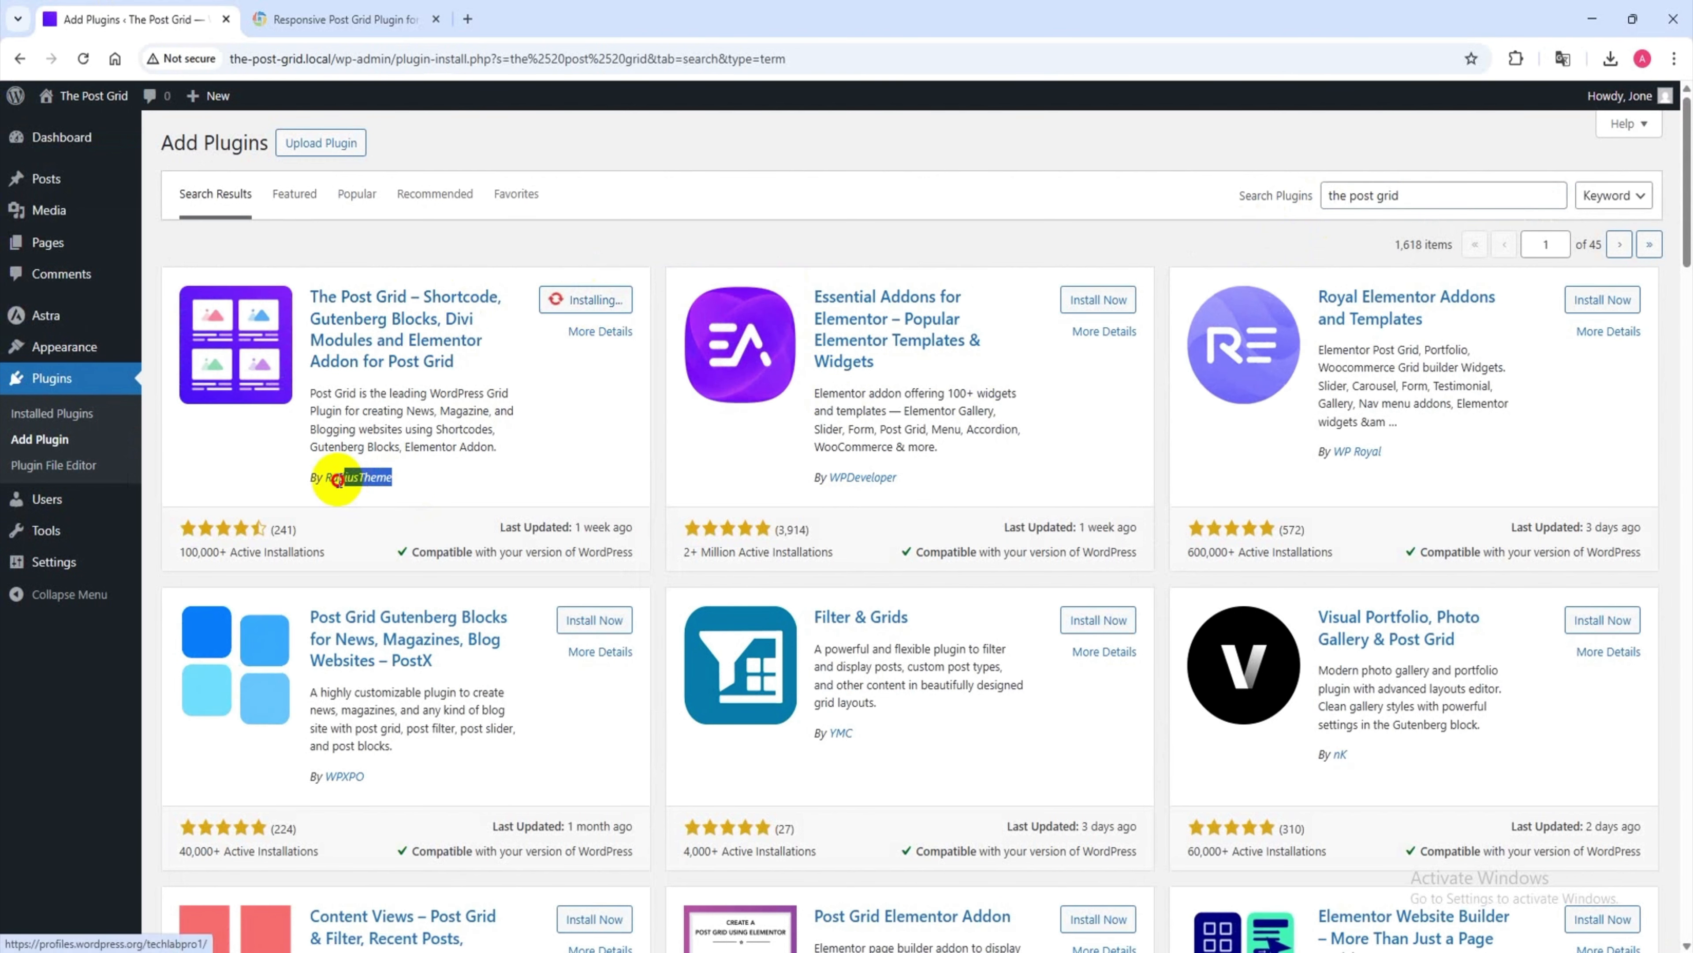
pyautogui.click(415, 477)
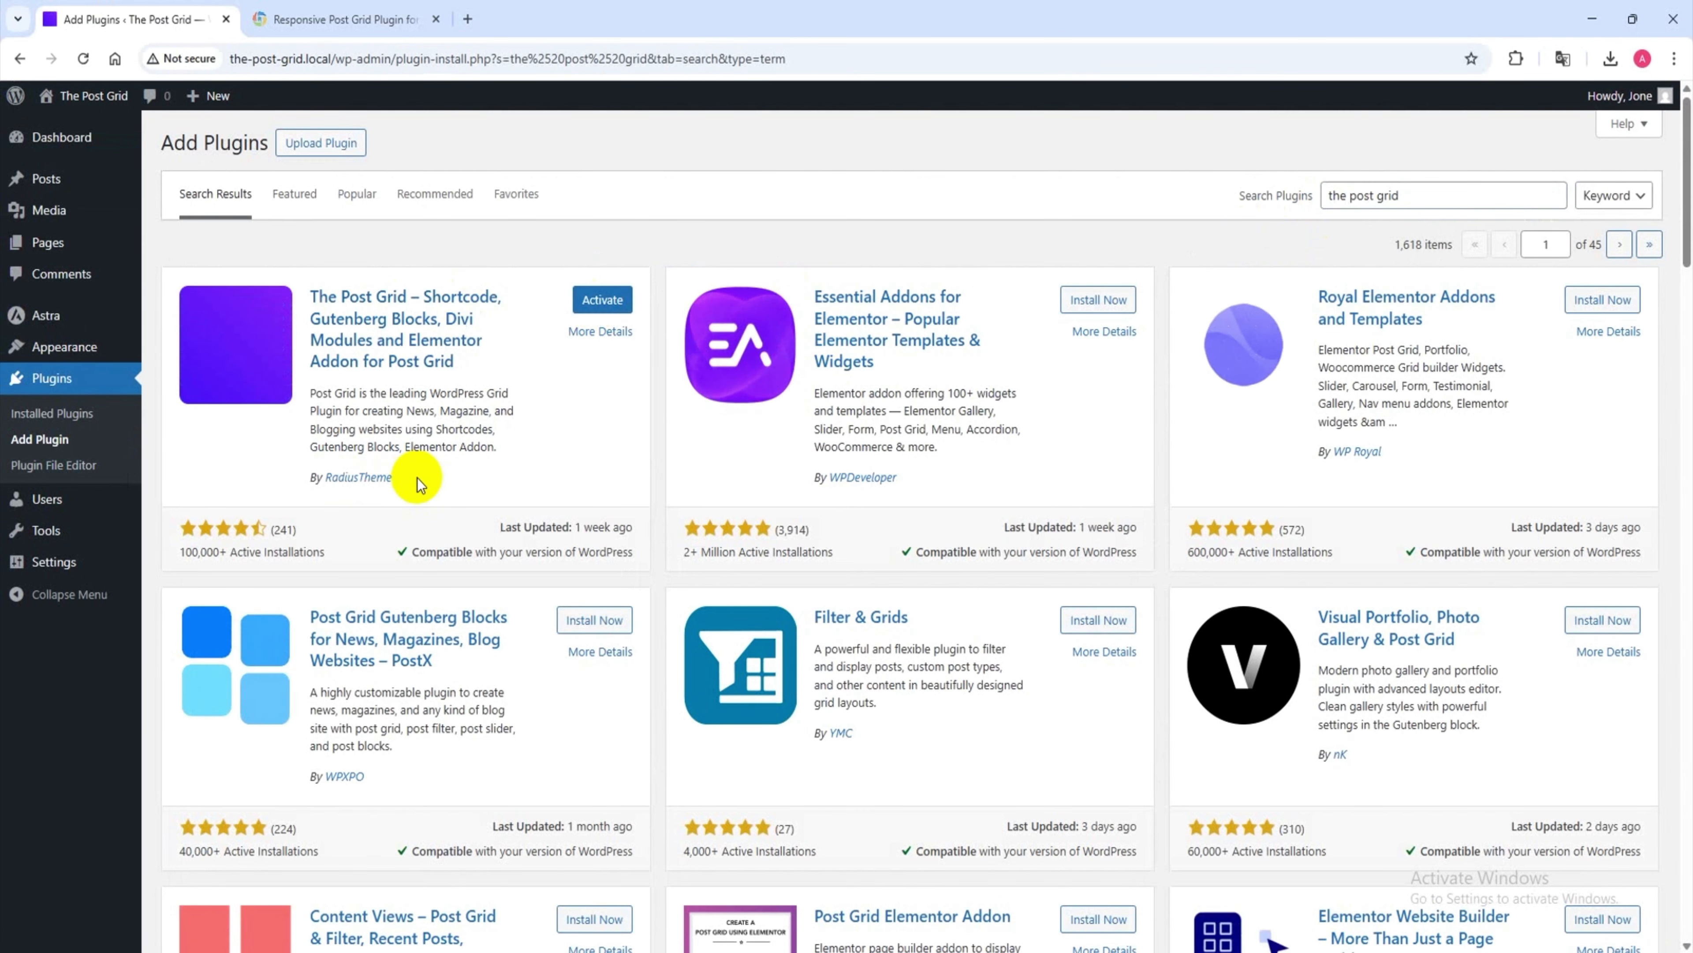
pyautogui.click(602, 302)
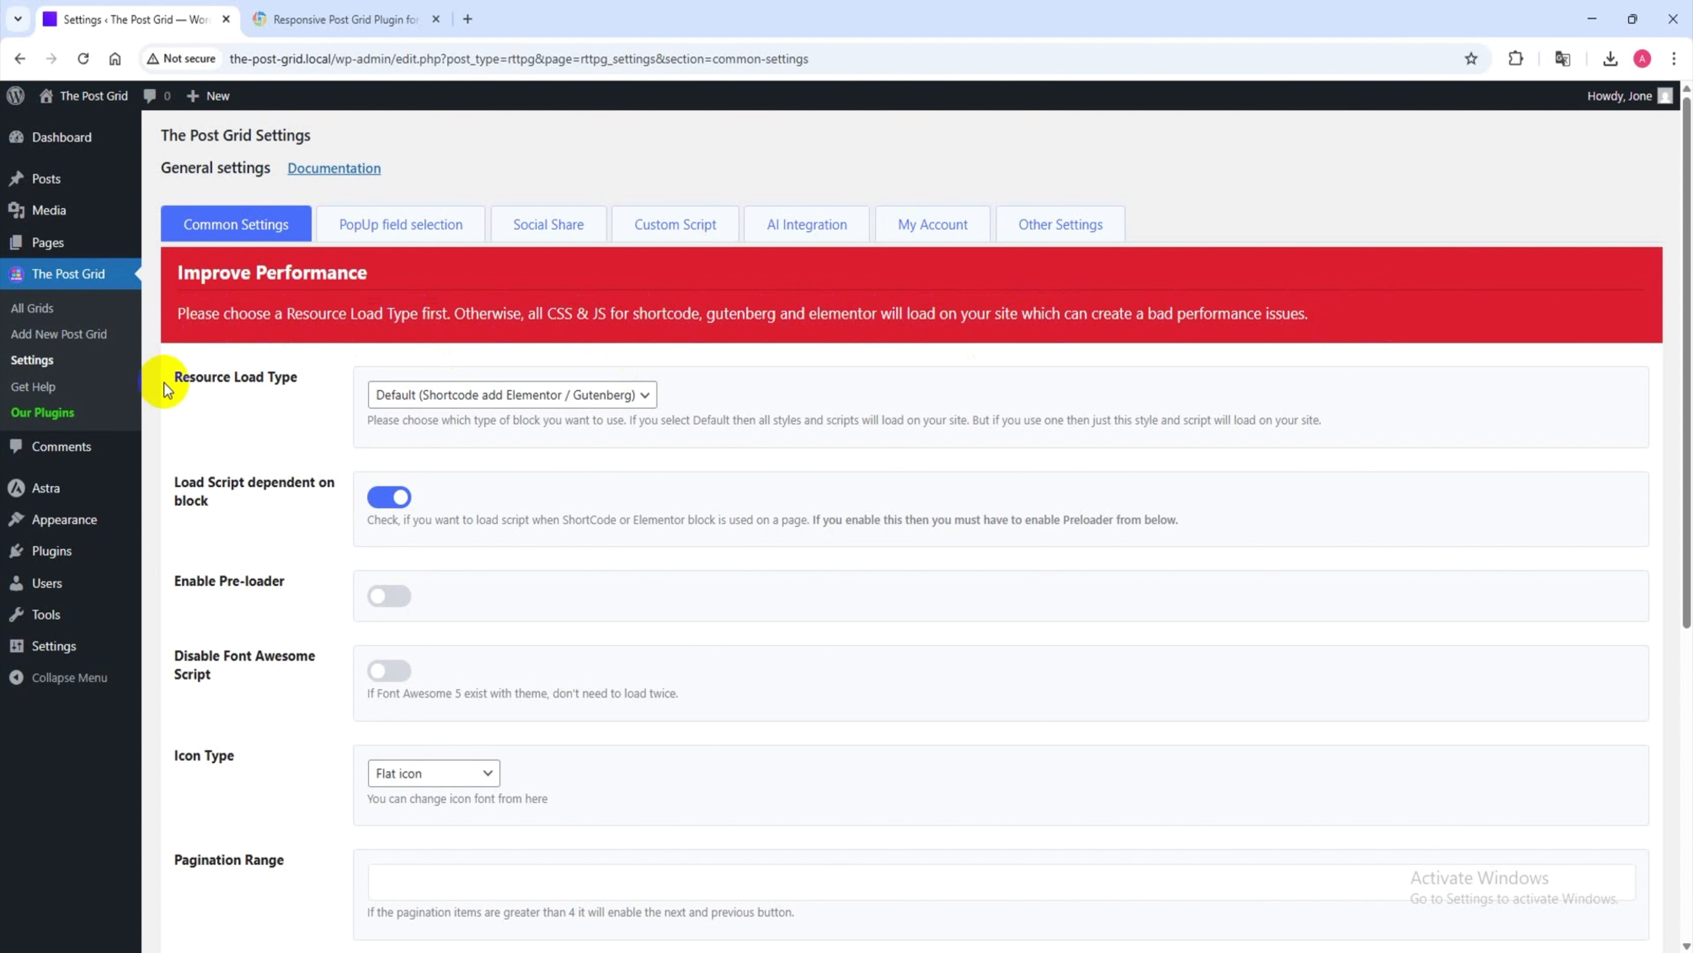
# - Set the plugin's Resource Load Type to Shortcode Only and save the settings
pyautogui.click(437, 395)
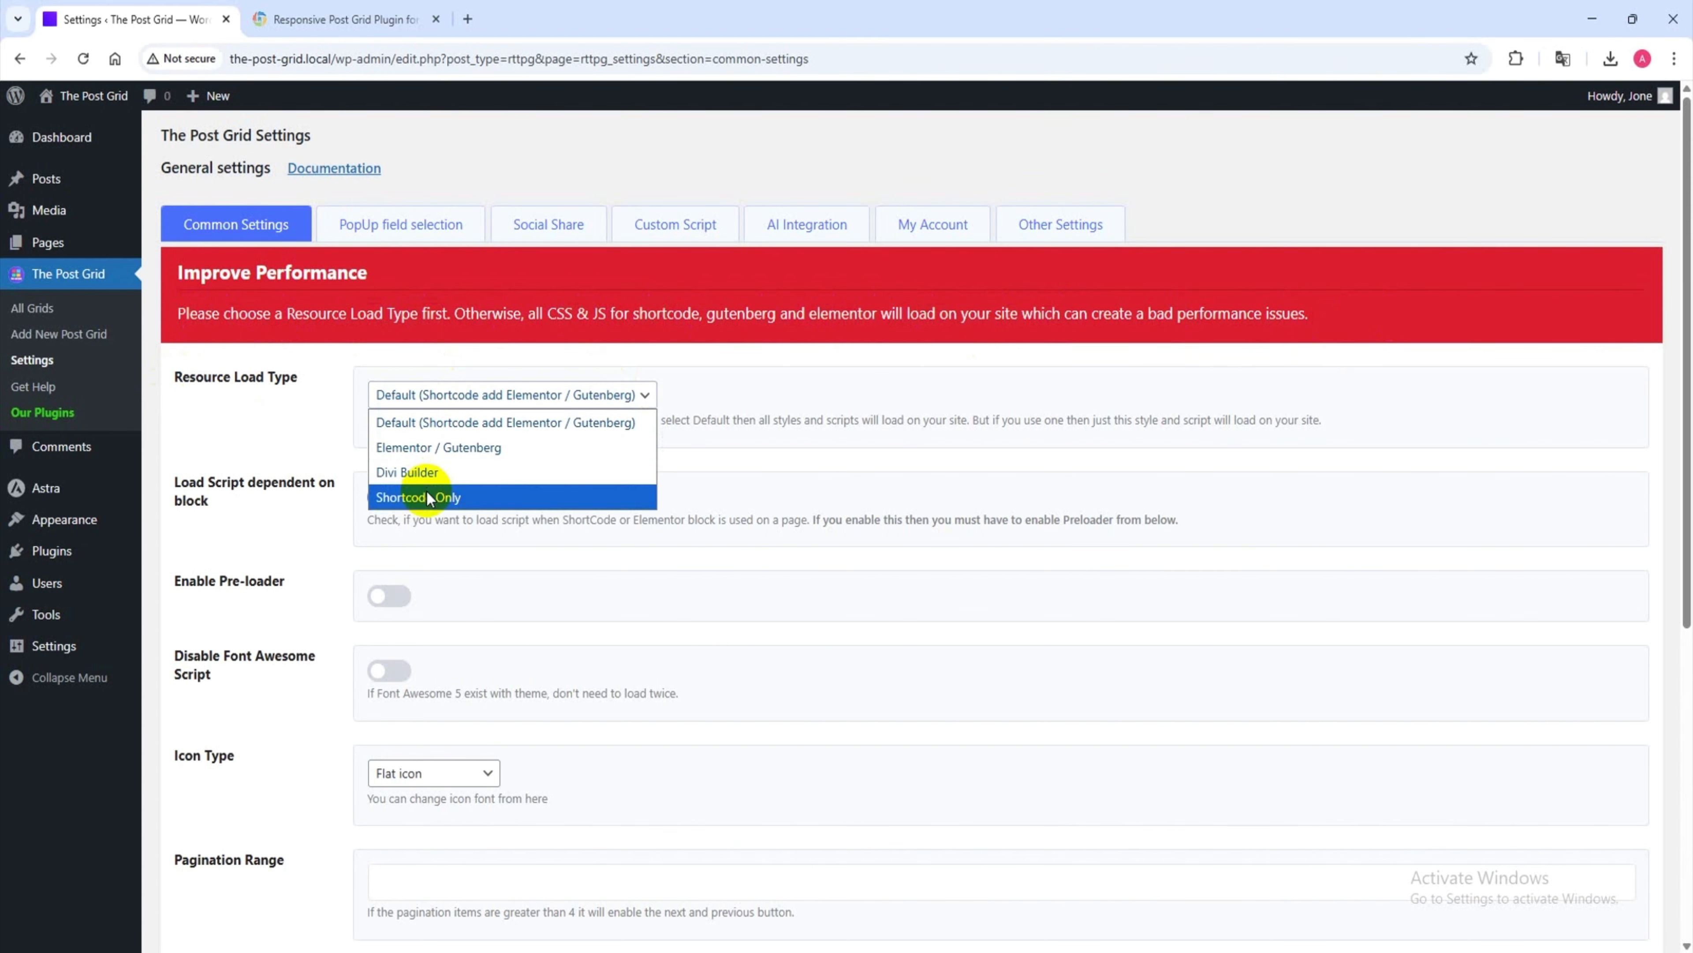
pyautogui.click(442, 497)
pyautogui.scroll(-8, 442, 496)
pyautogui.click(232, 853)
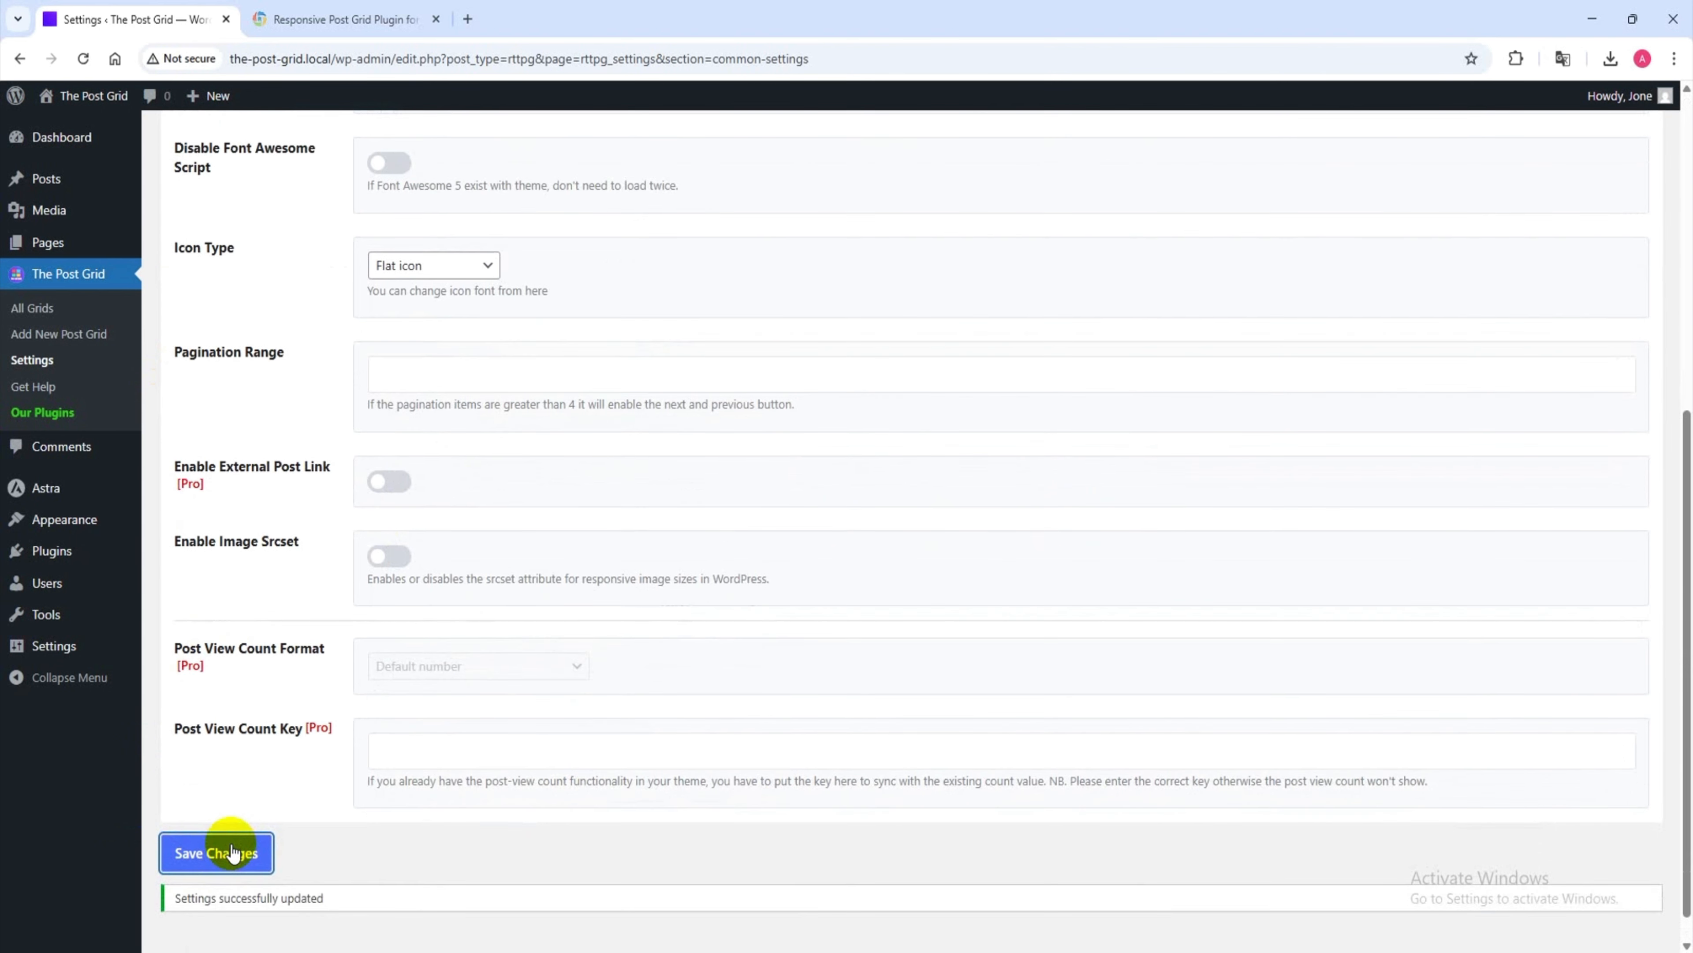
# - Upload the-post-grid-pro.7.8.2.zip from the Downloads folder as a new plugin, install it and activate it
pyautogui.moveTo(61, 558)
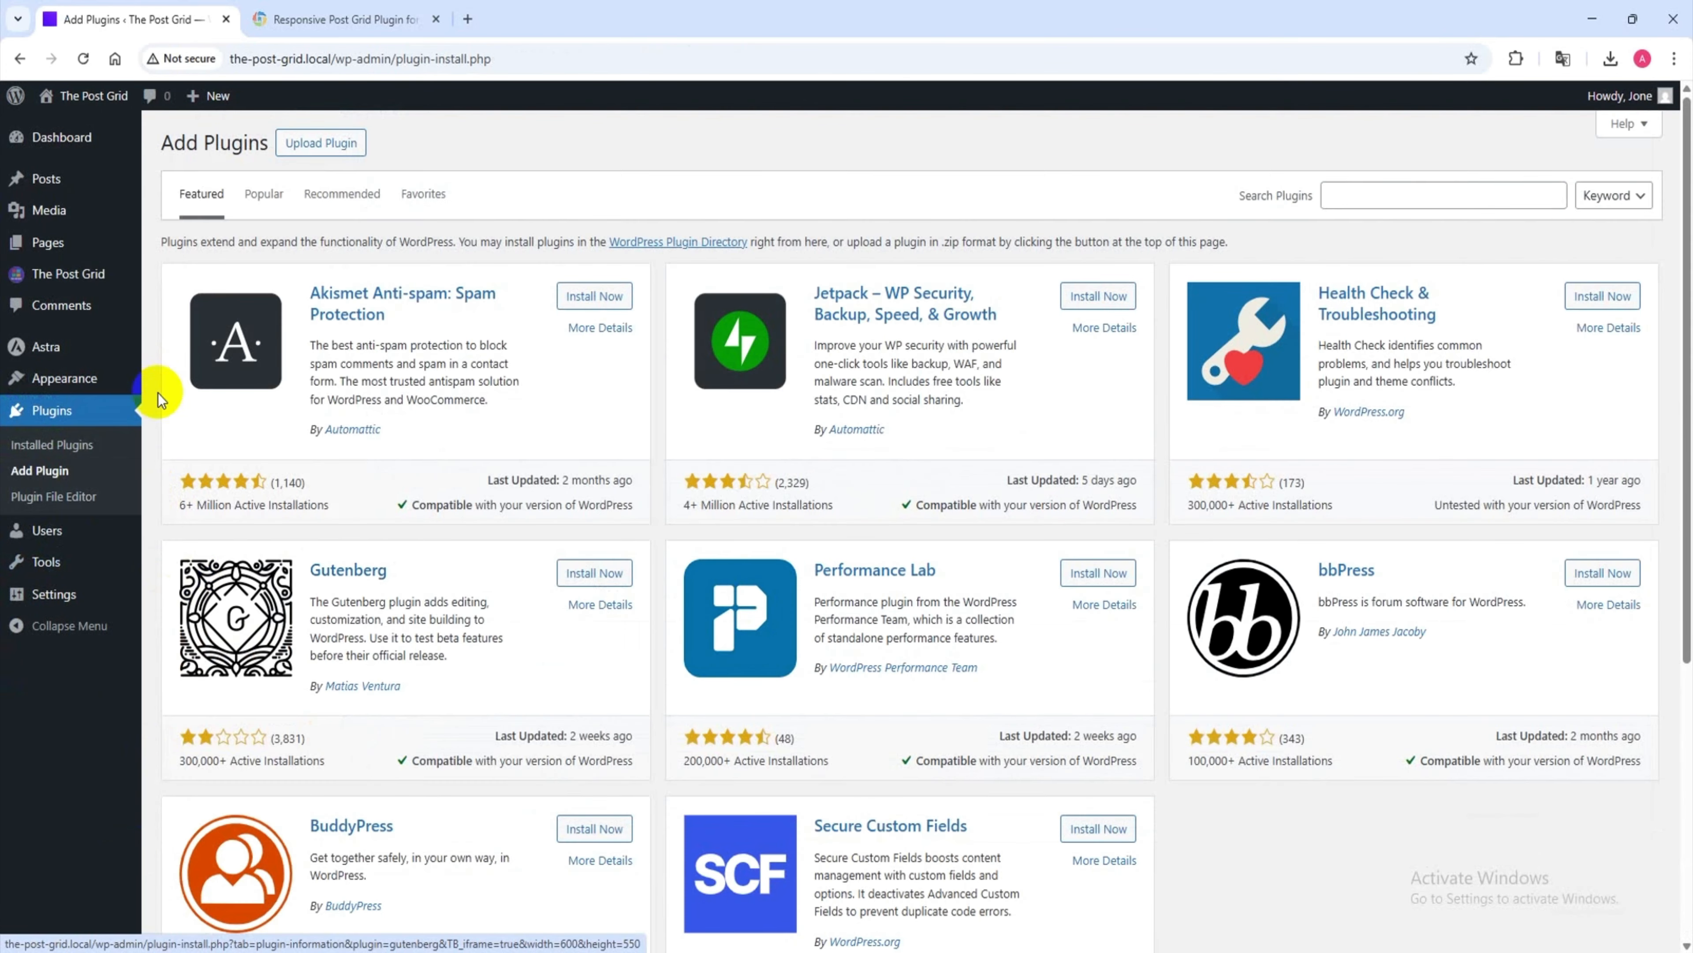
pyautogui.click(312, 142)
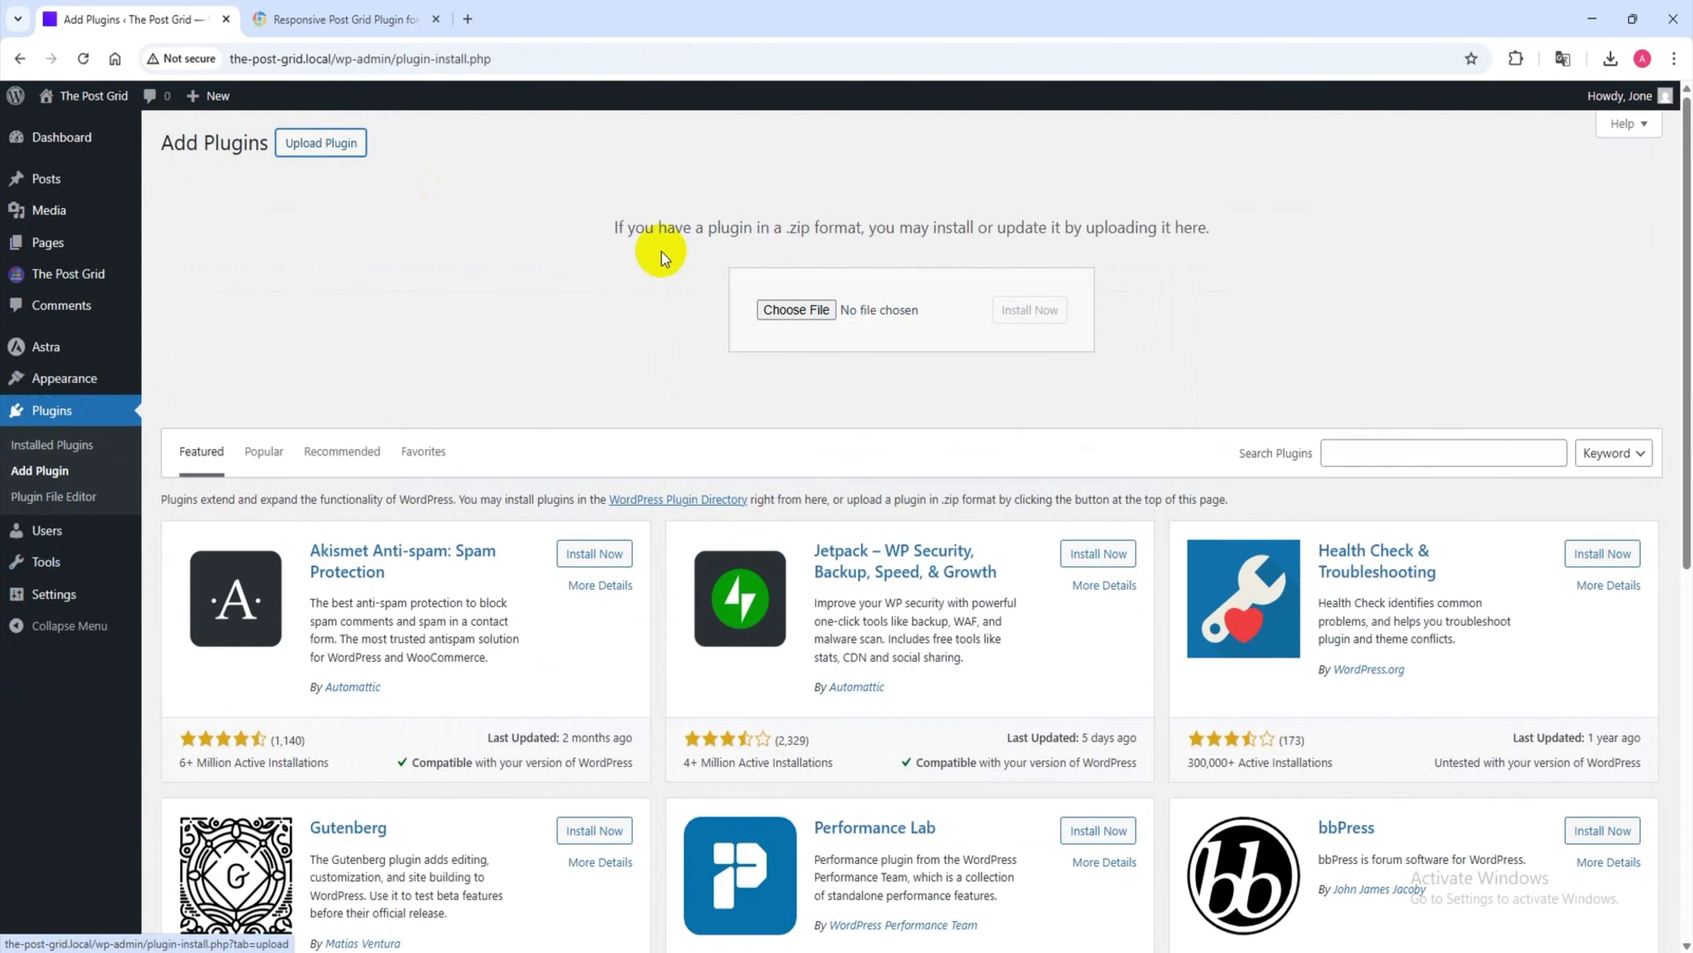
pyautogui.click(815, 310)
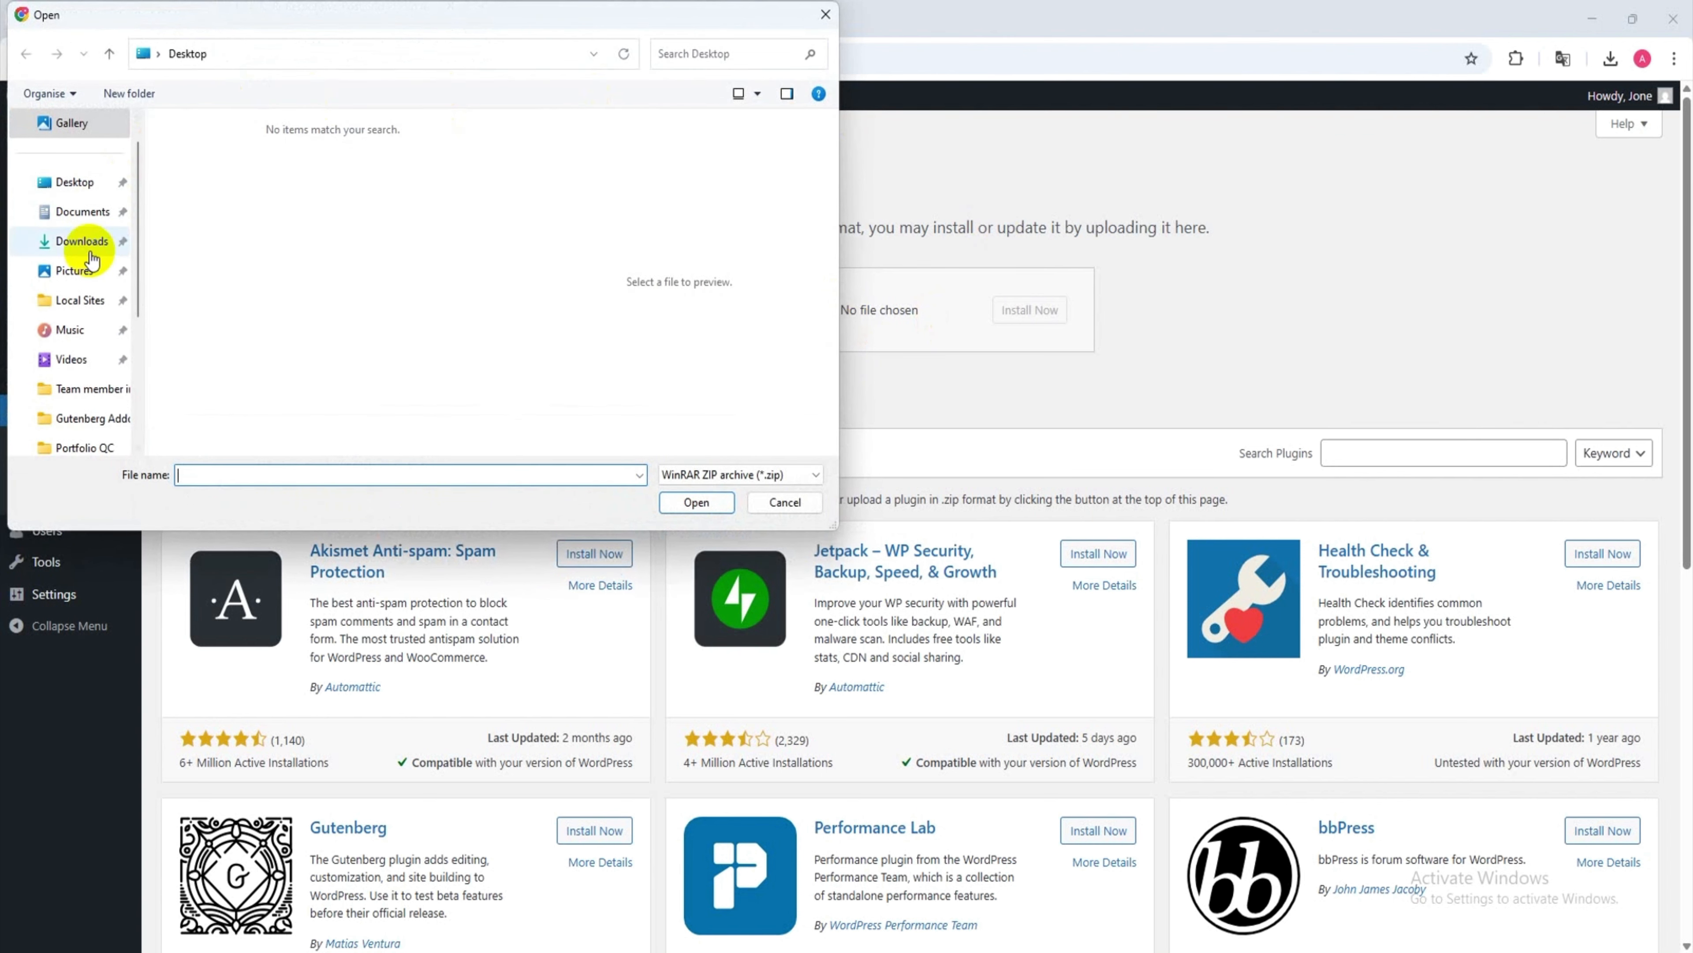
pyautogui.click(73, 270)
pyautogui.click(74, 240)
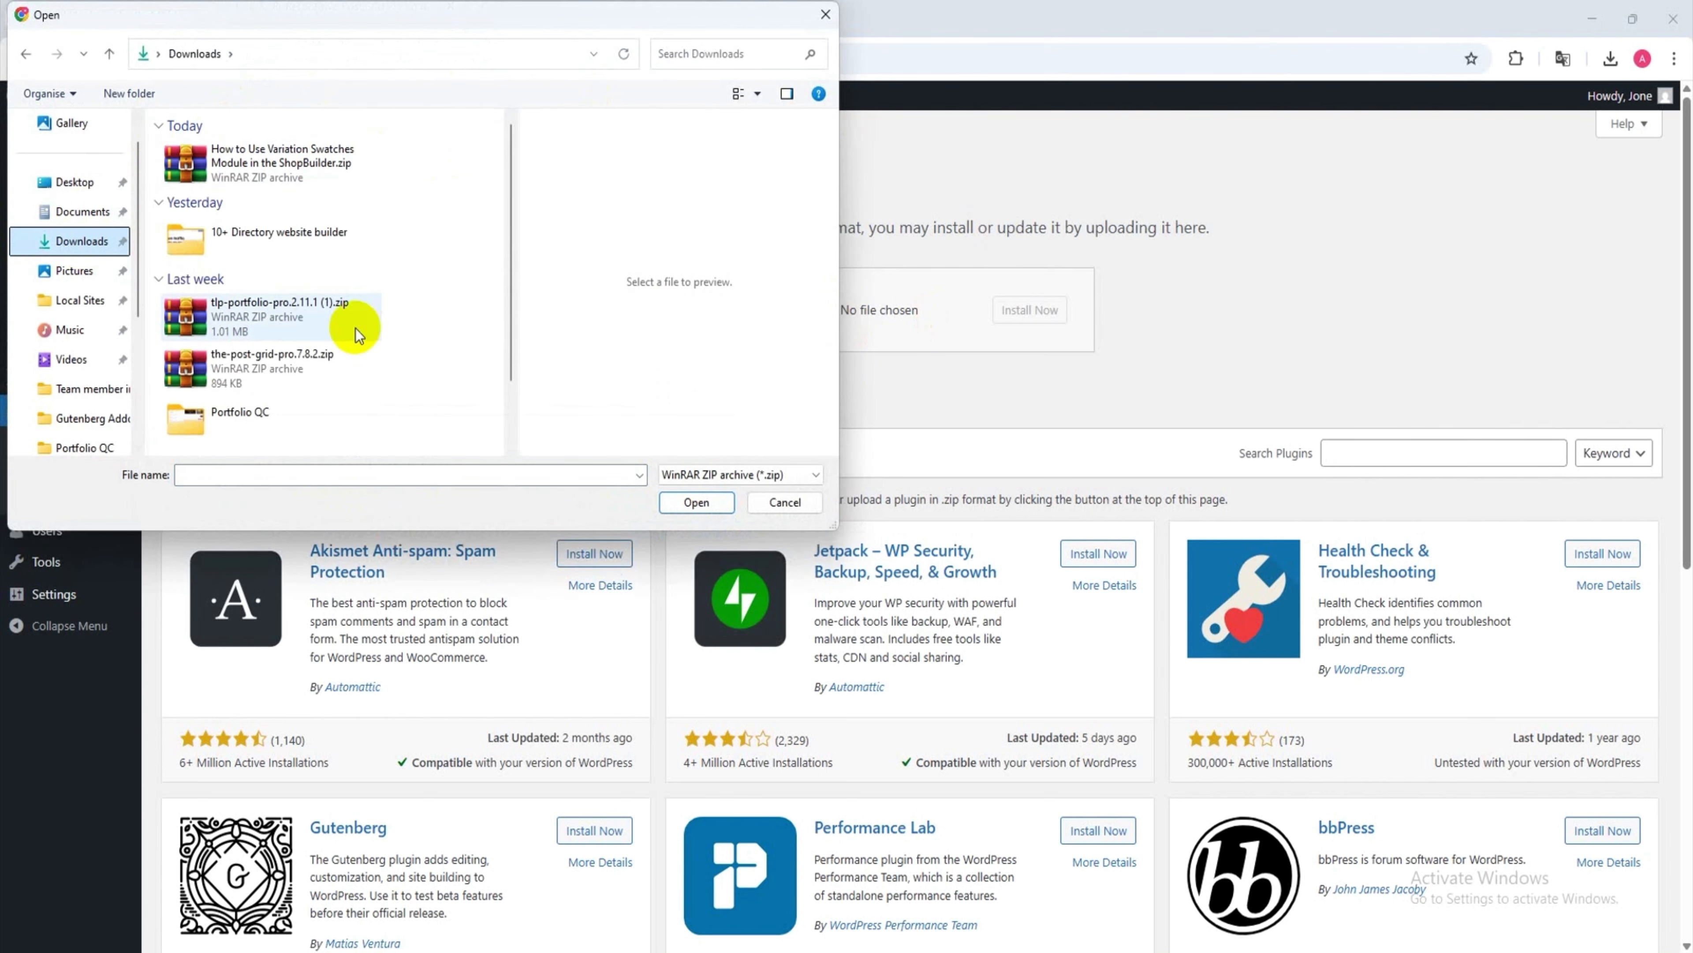
pyautogui.doubleClick(230, 367)
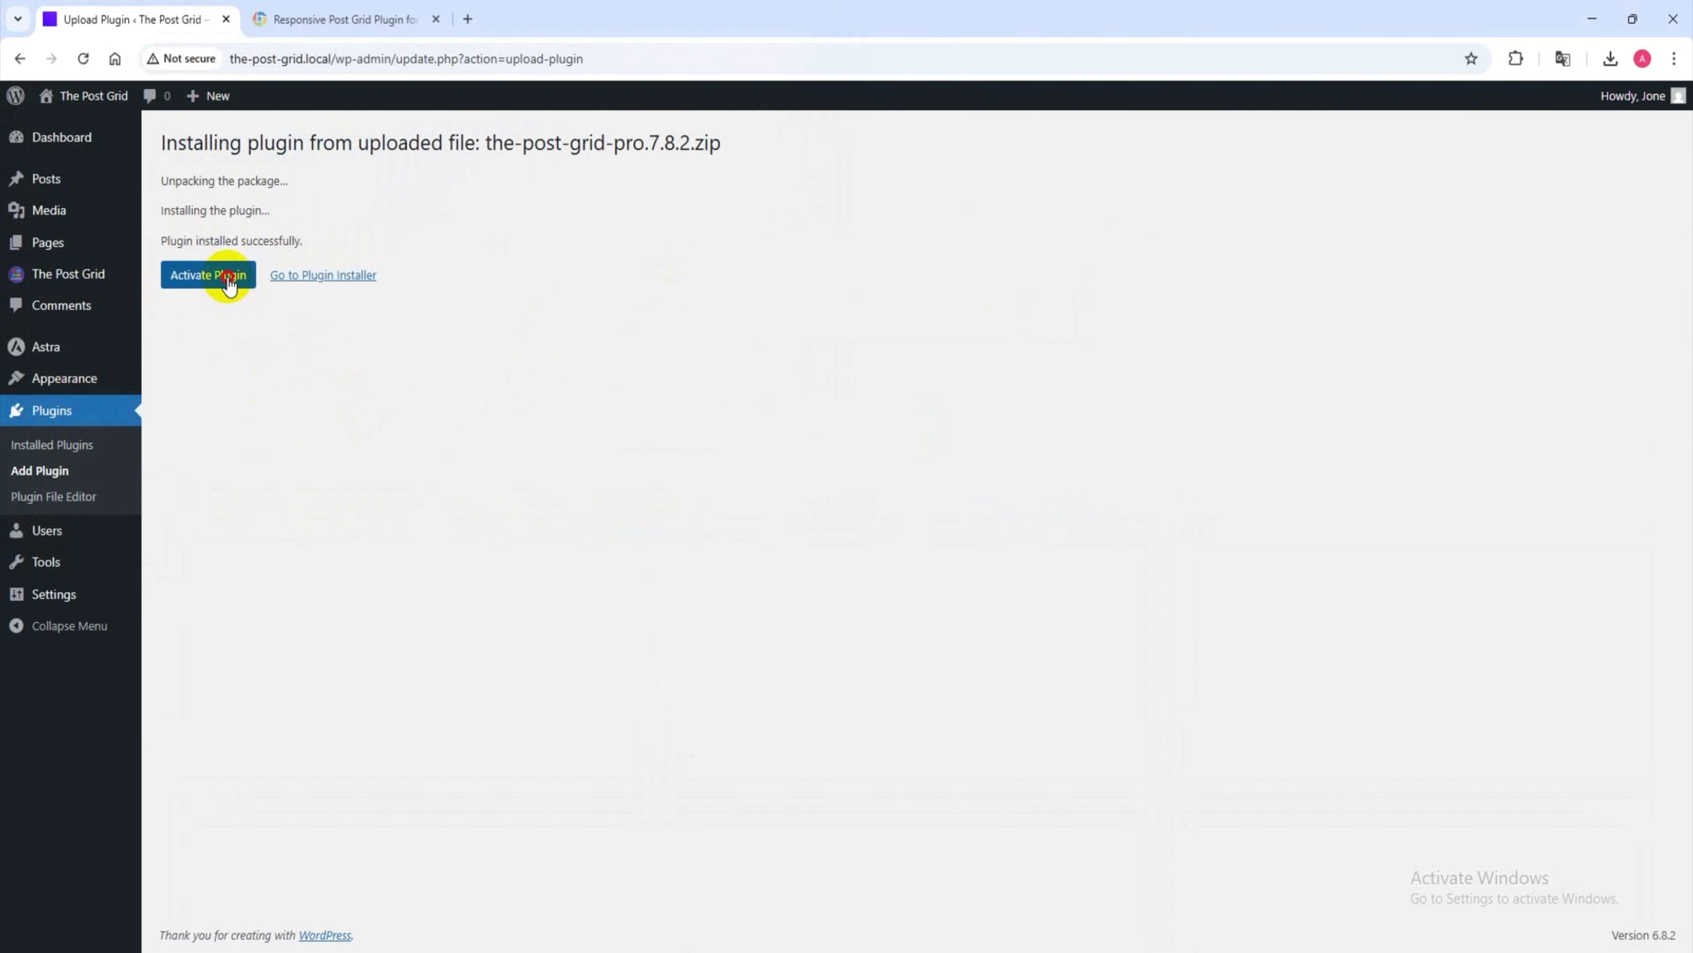
pyautogui.click(229, 283)
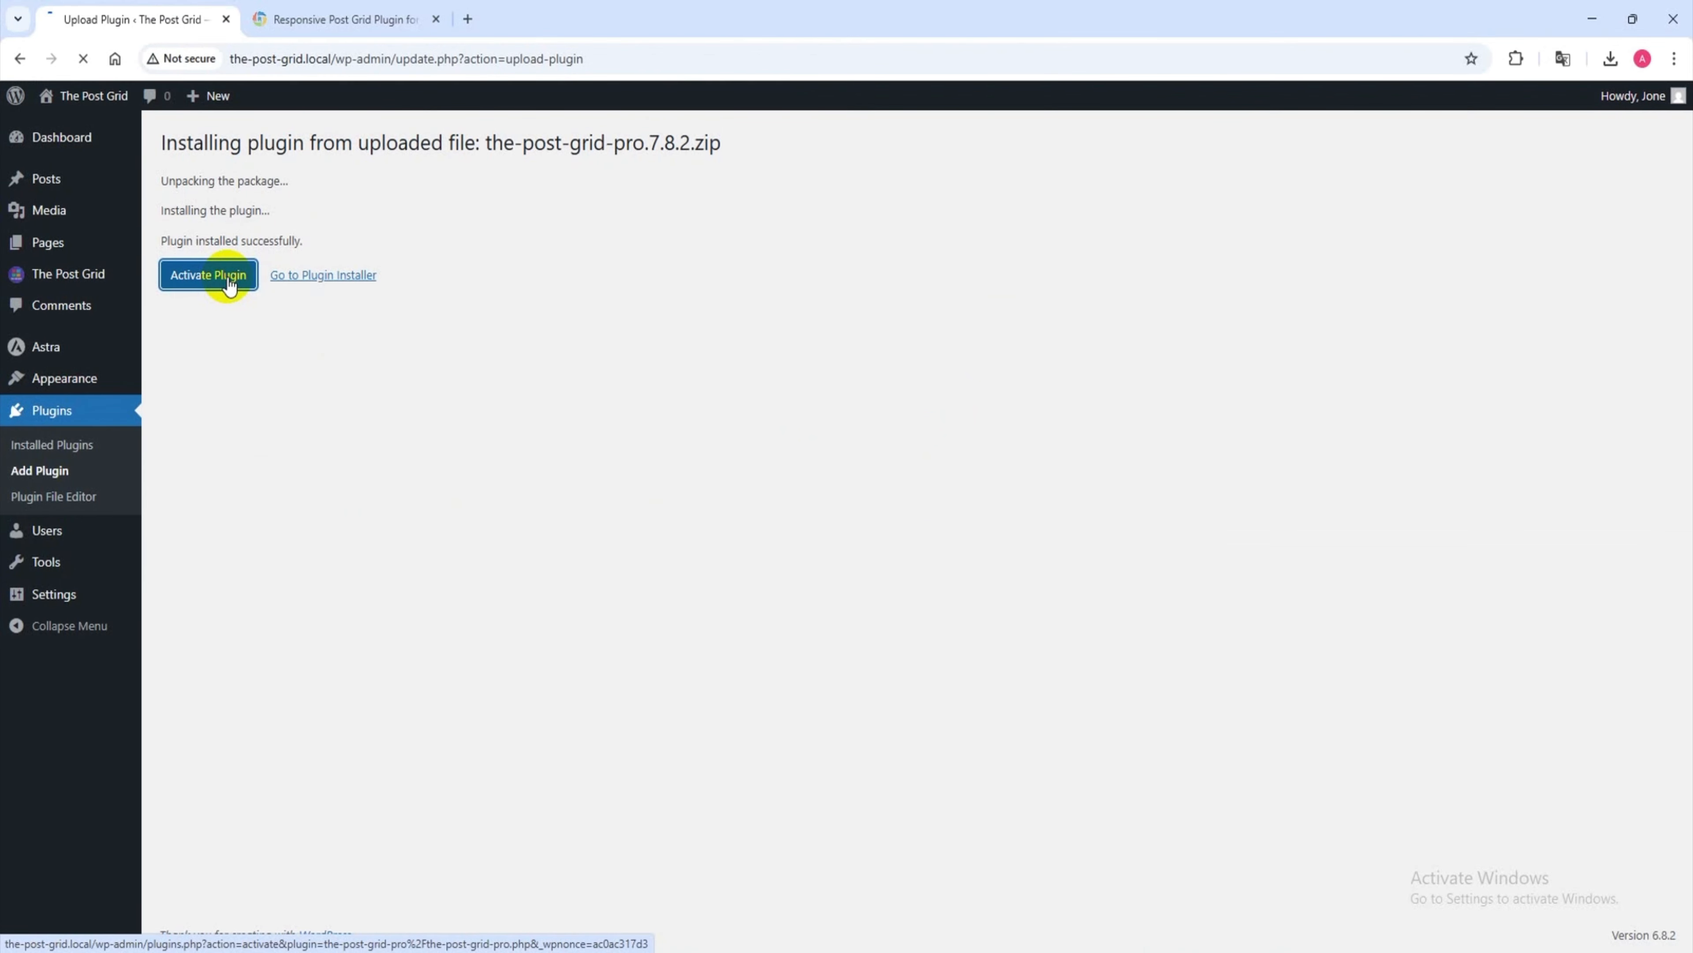
# - Open the list of all grids in a new browser tab and add a new post grid titled "Grid layout"
pyautogui.moveTo(120, 283)
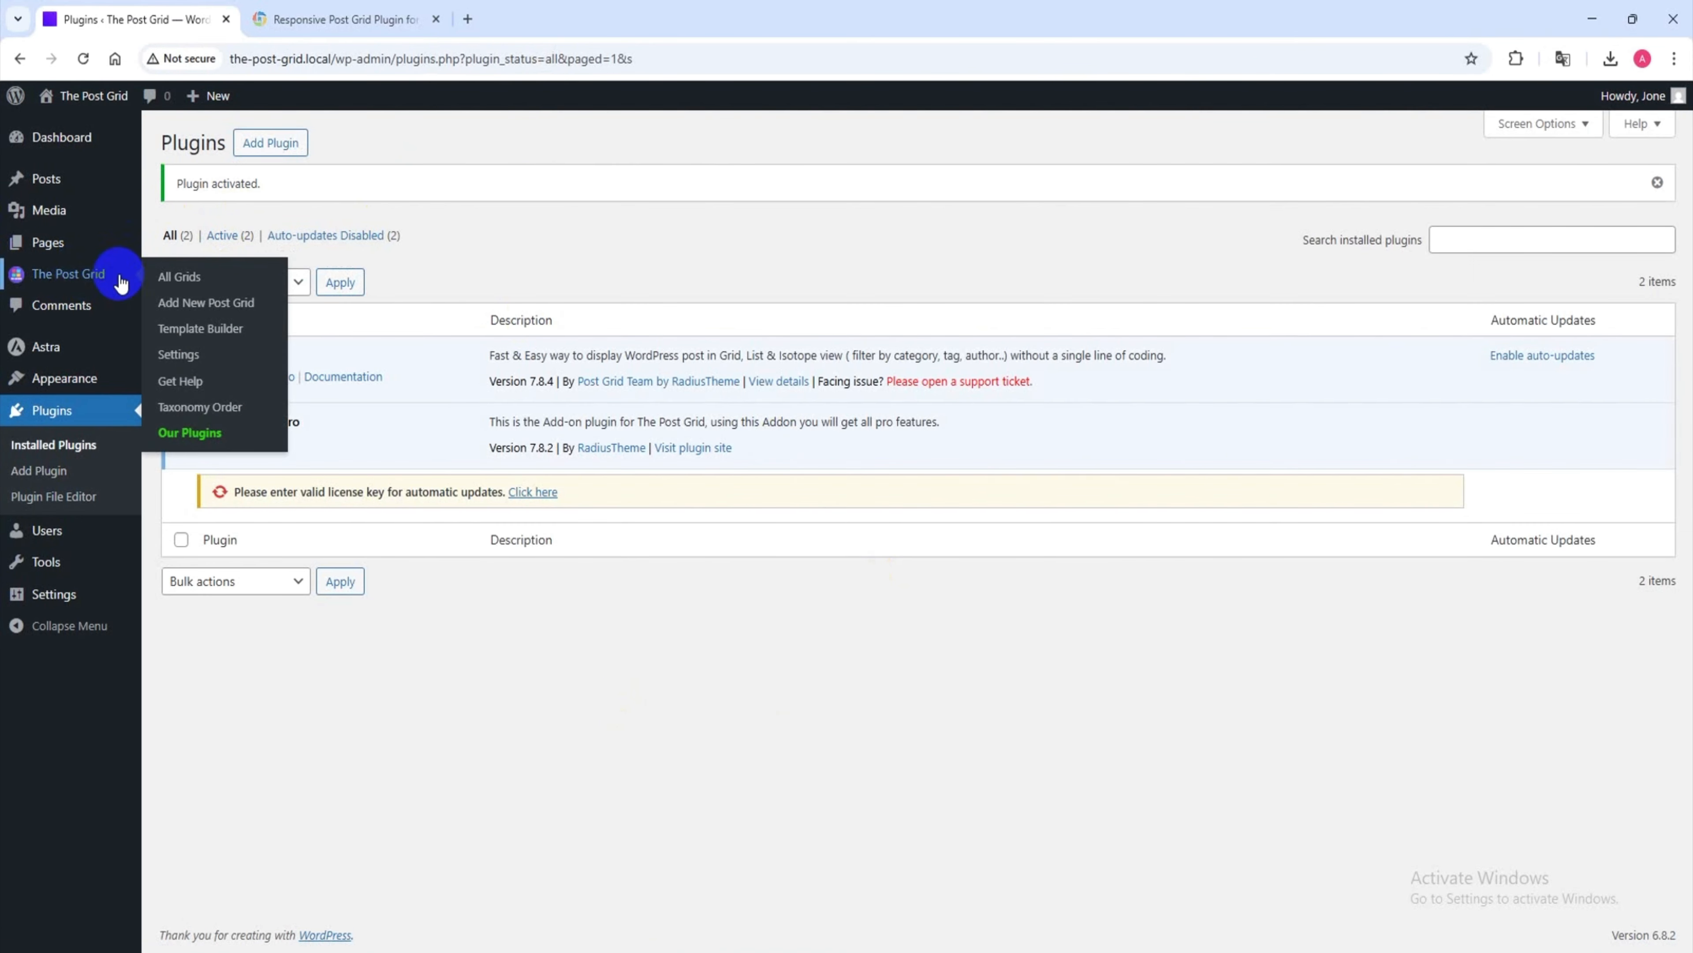
pyautogui.rightClick(172, 279)
pyautogui.click(236, 295)
pyautogui.click(286, 23)
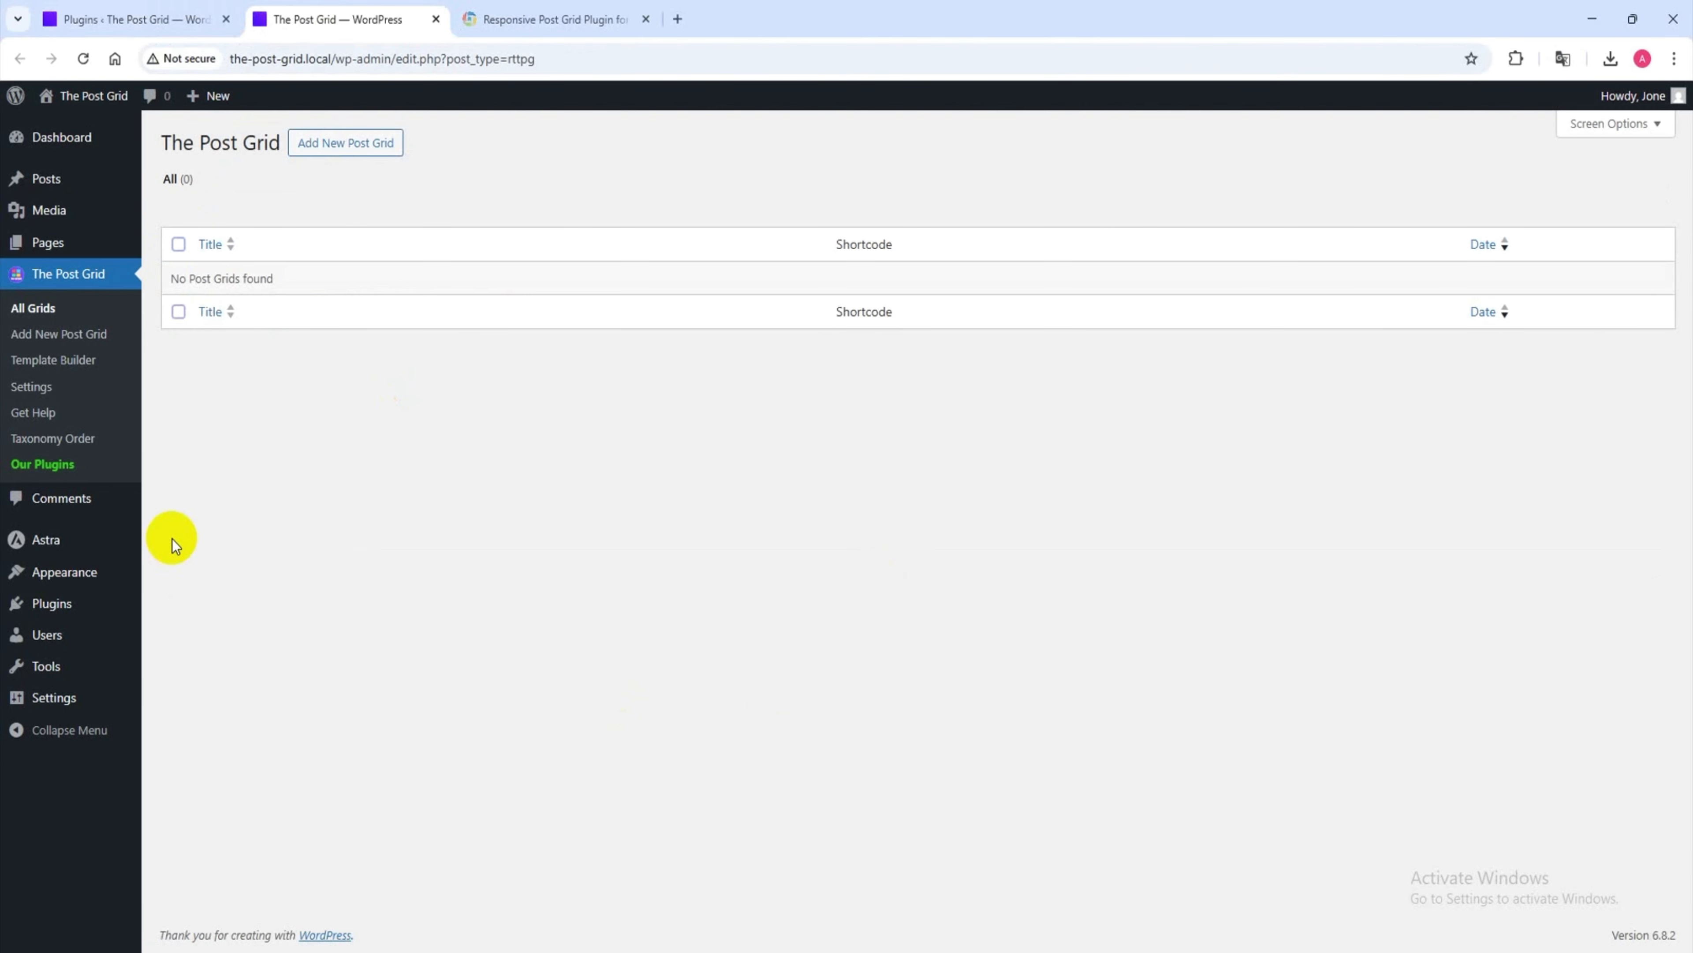
pyautogui.click(387, 149)
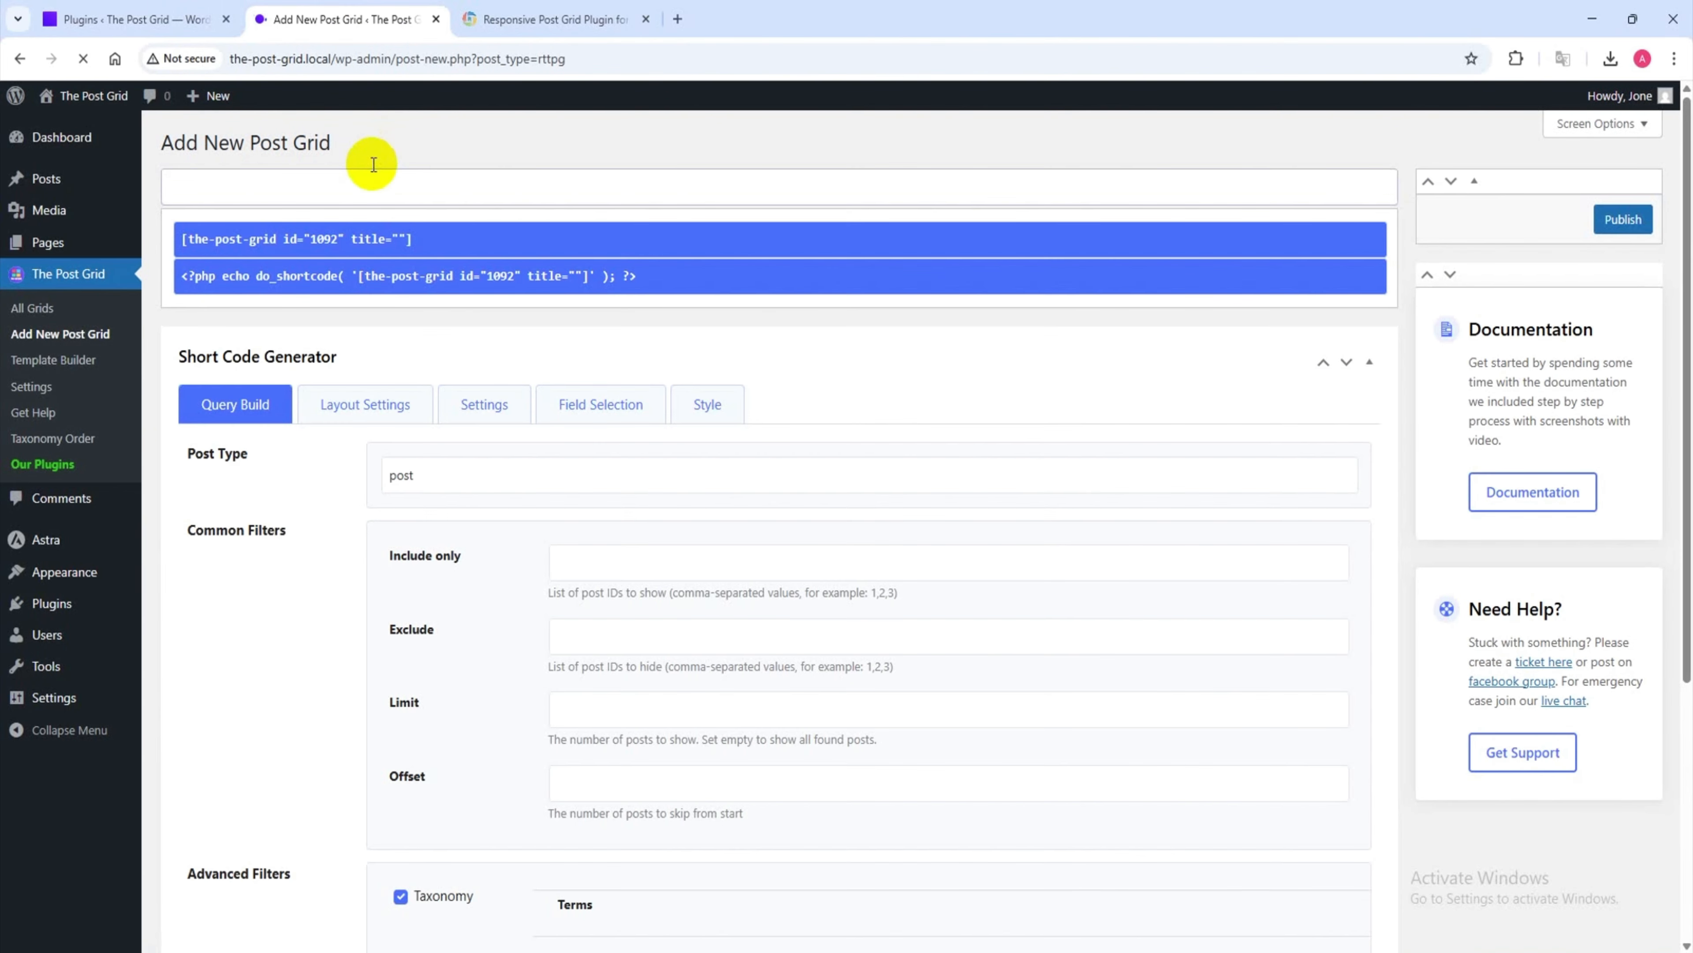
pyautogui.write('Grid layout')
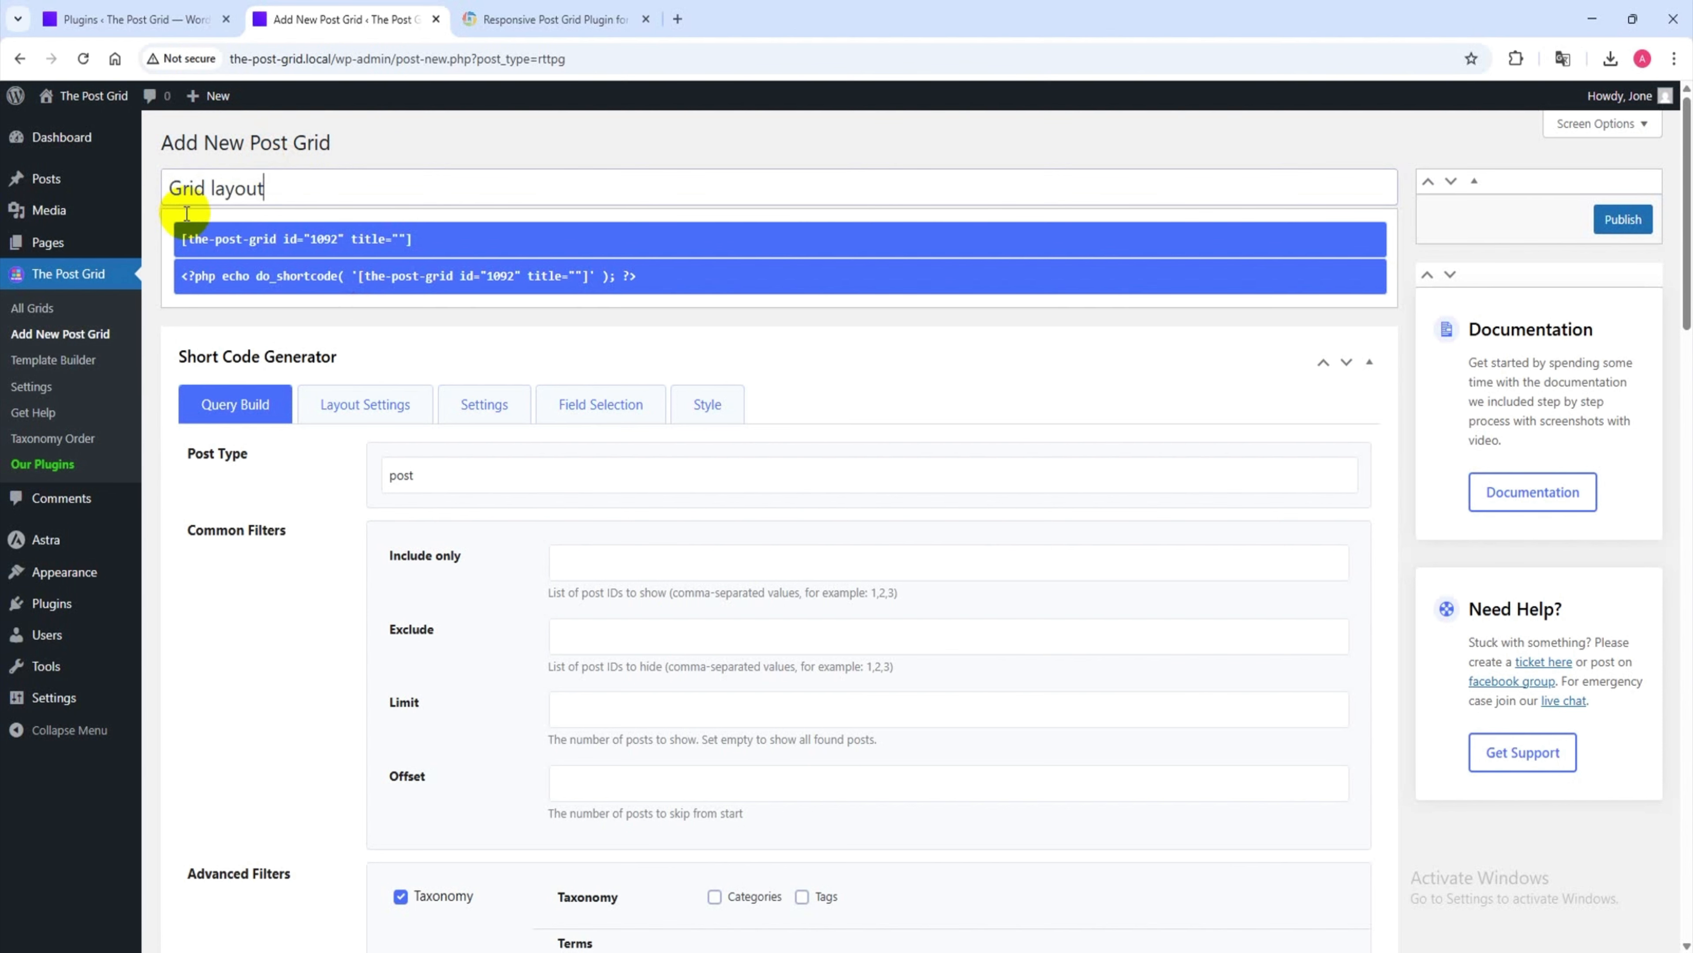
# - Review the Query Build options, including post type, common filters and advanced filters, along with the grid's layout preview
pyautogui.scroll(-3, 413, 340)
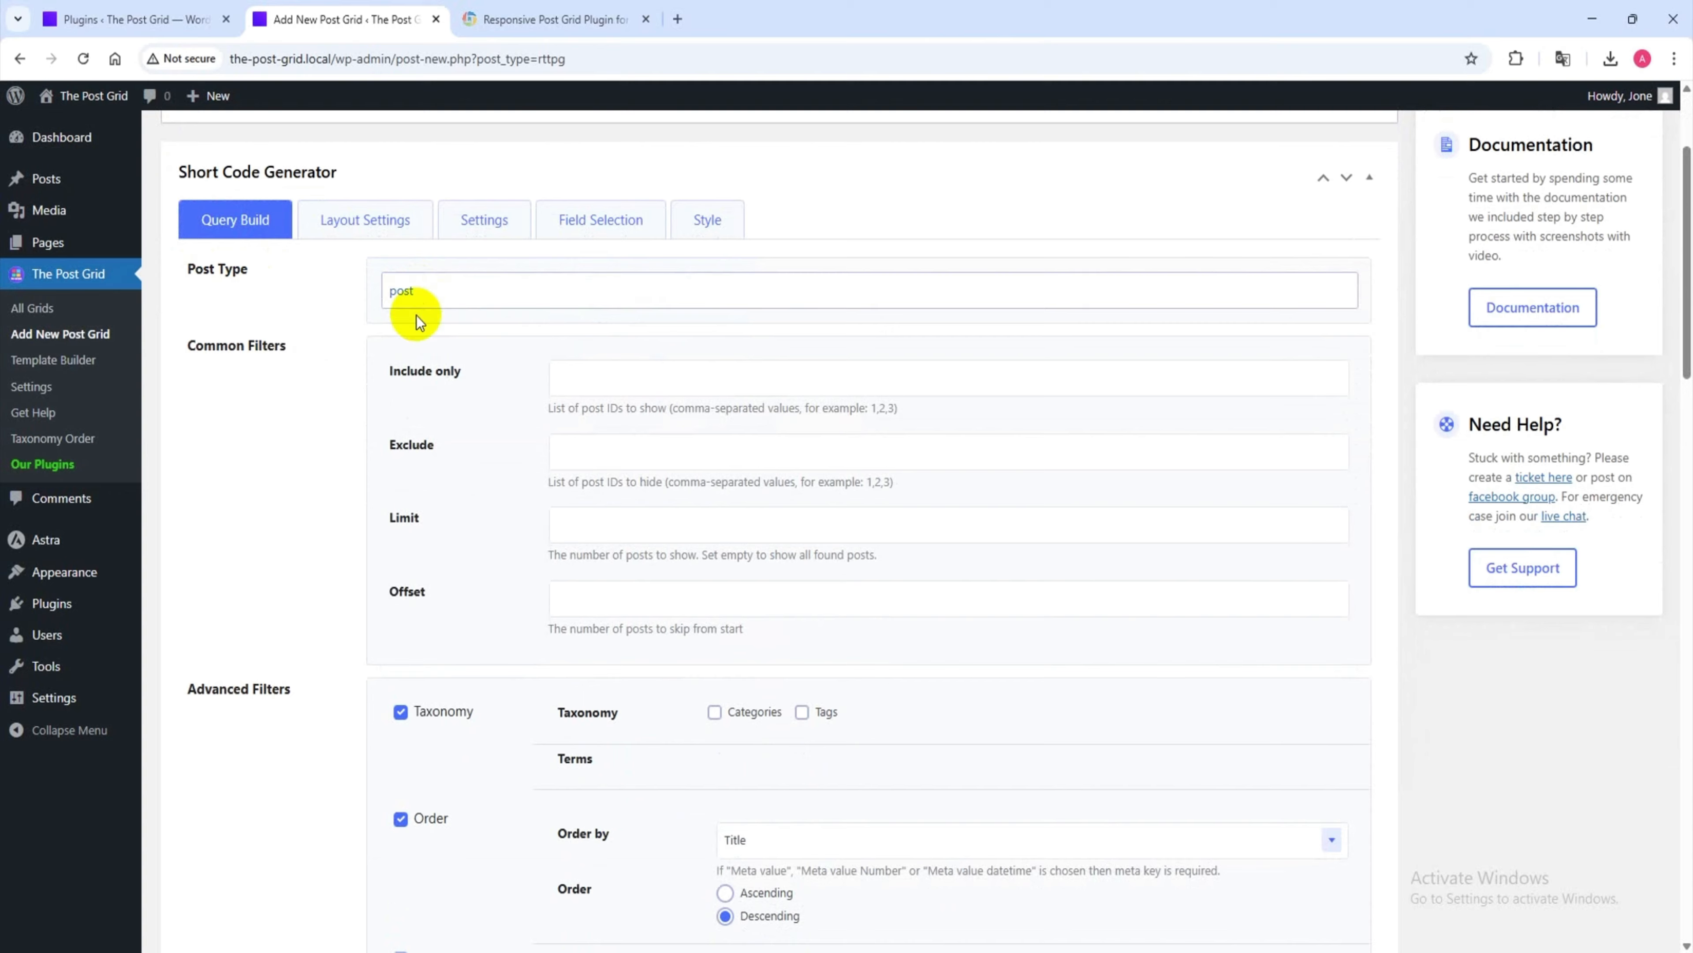
pyautogui.scroll(-2, 419, 314)
pyautogui.click(427, 212)
pyautogui.click(439, 204)
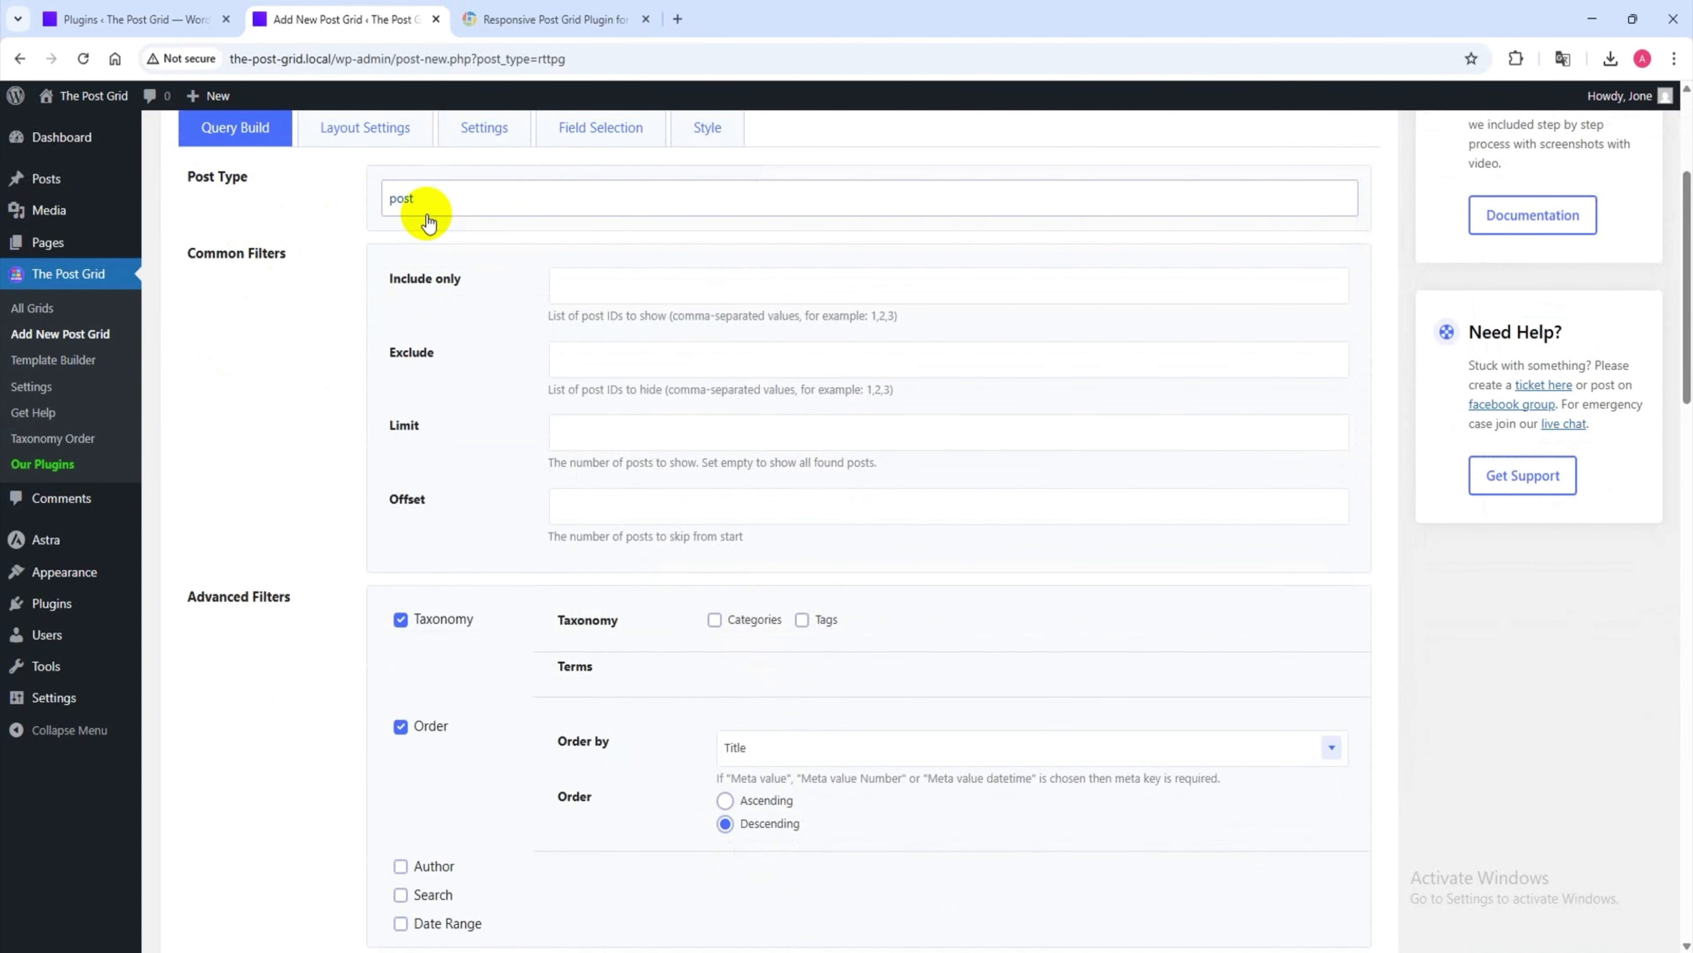
pyautogui.scroll(-1, 400, 220)
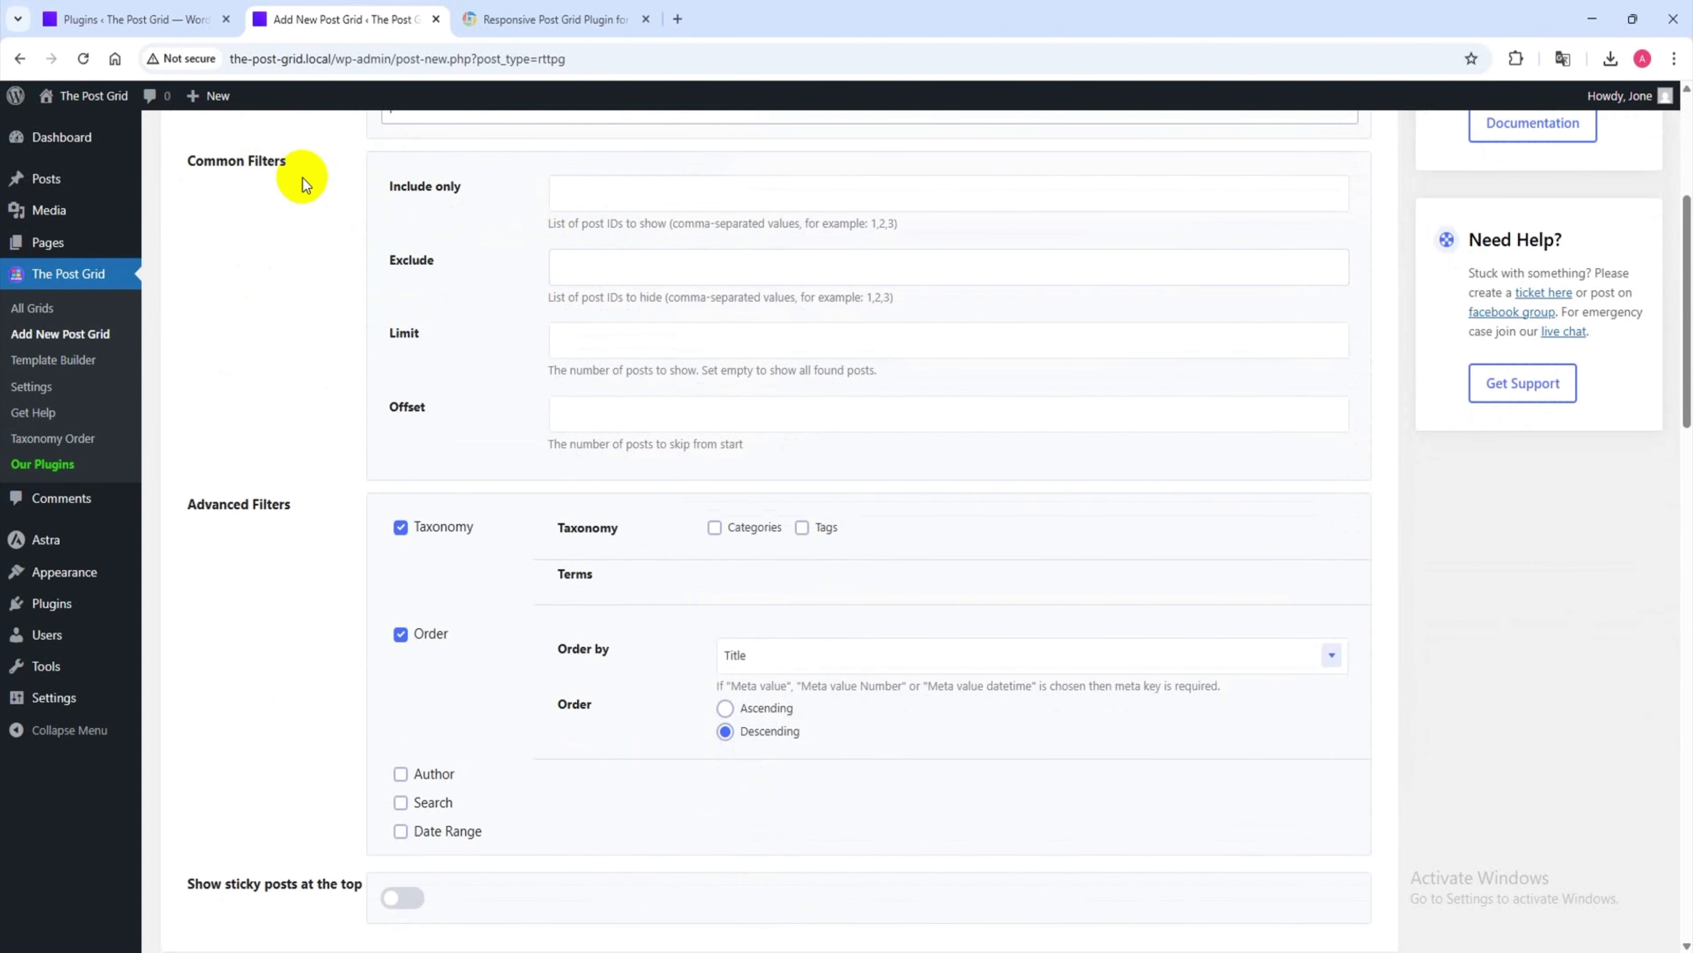
pyautogui.scroll(-2, 492, 254)
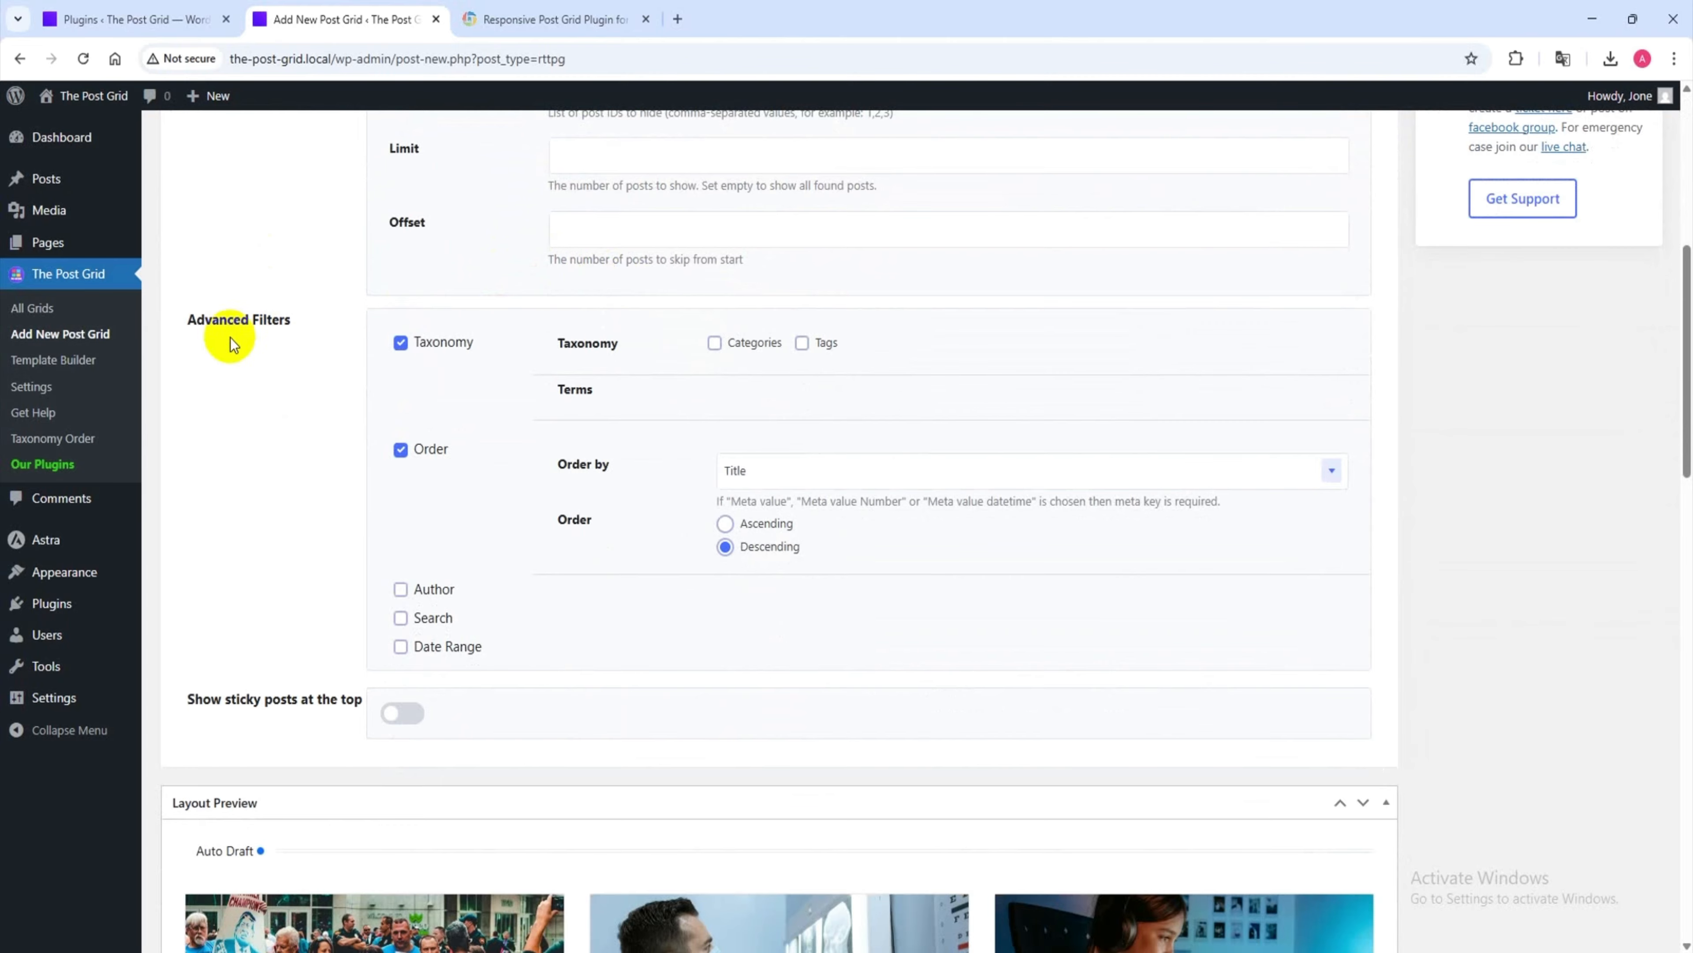
pyautogui.scroll(-4, 595, 411)
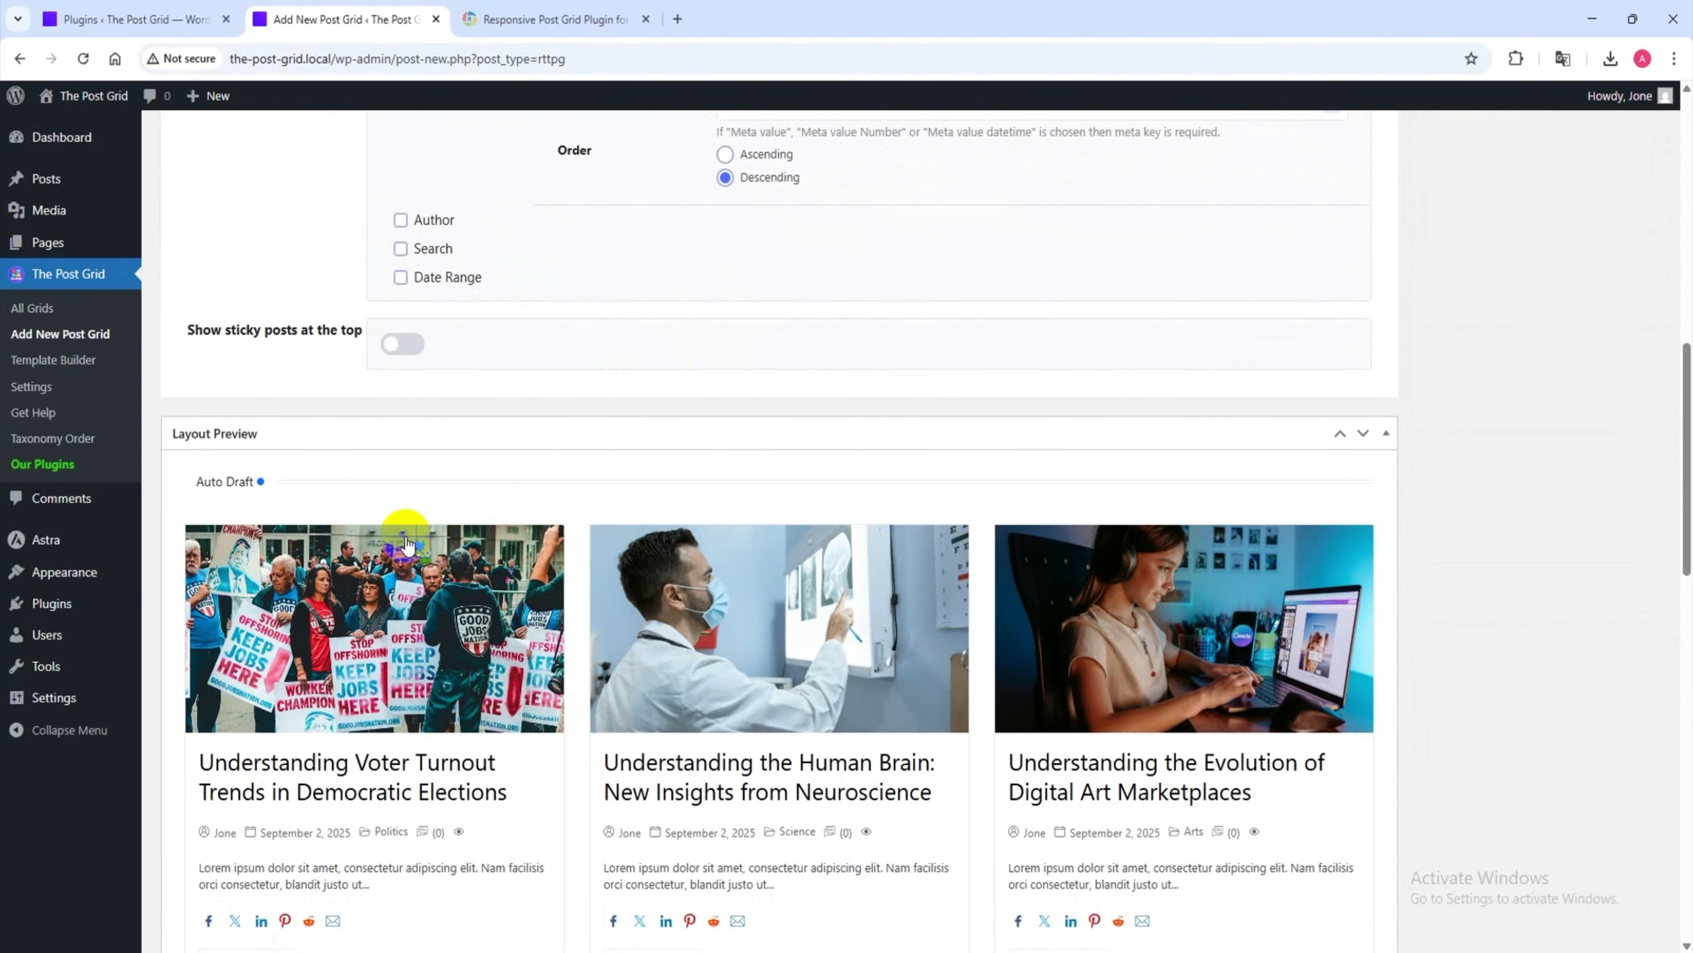
pyautogui.scroll(-9, 845, 630)
pyautogui.scroll(8, 926, 700)
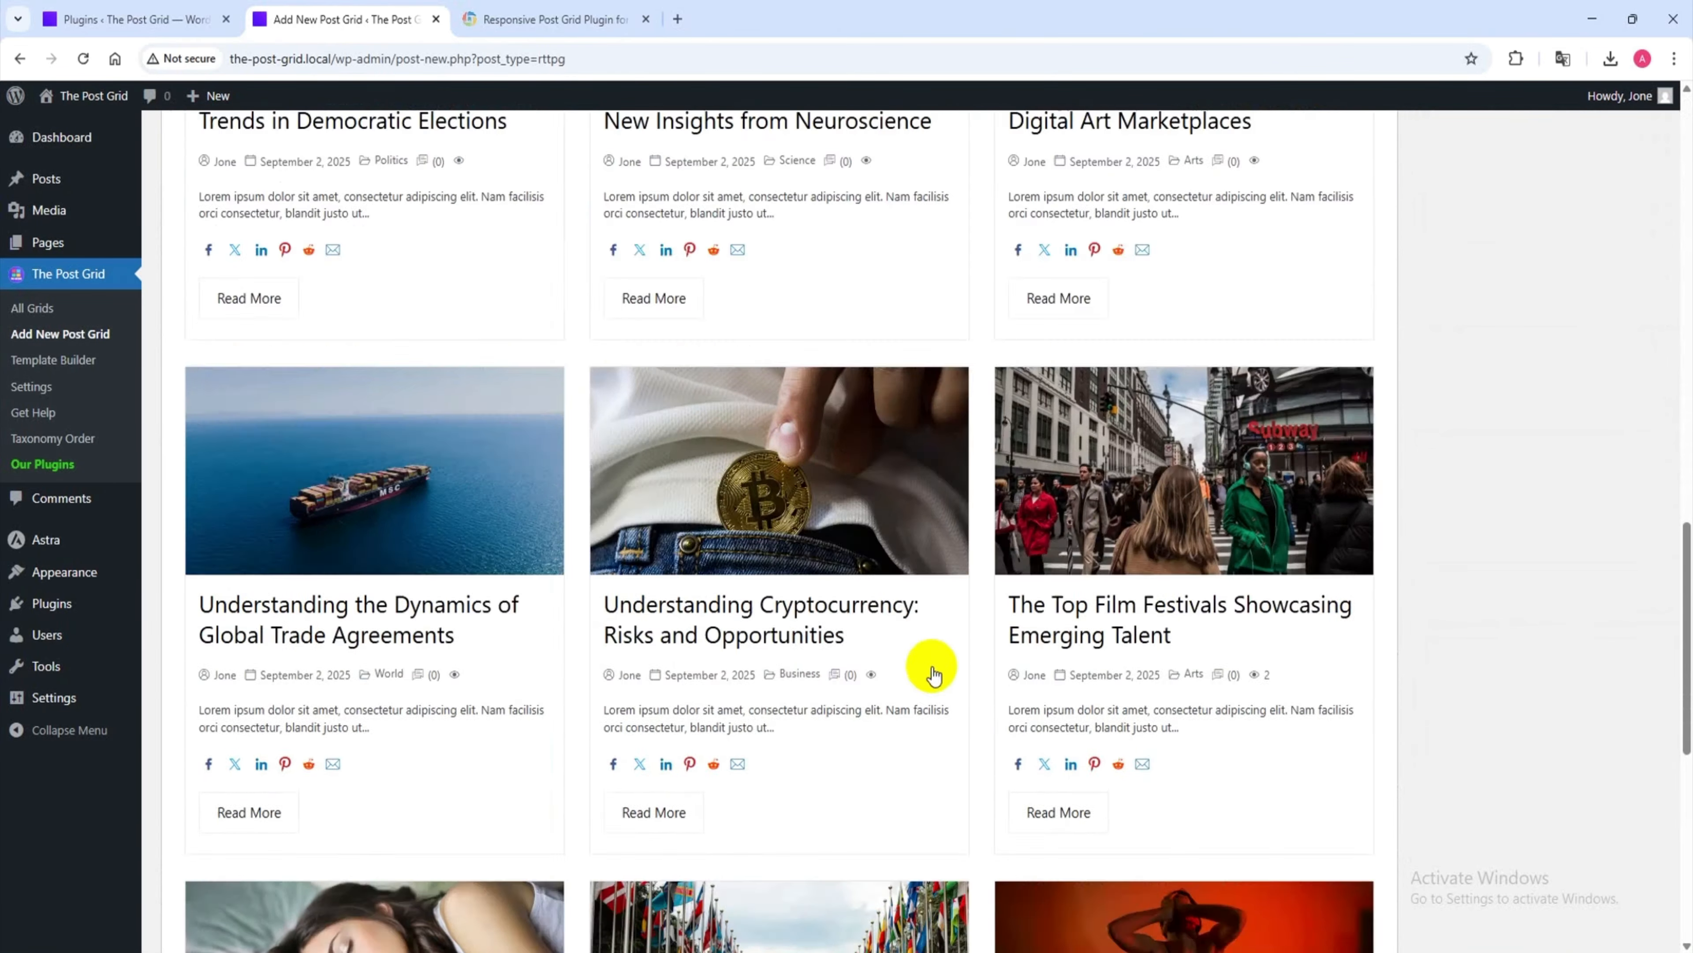
pyautogui.scroll(15, 569, 632)
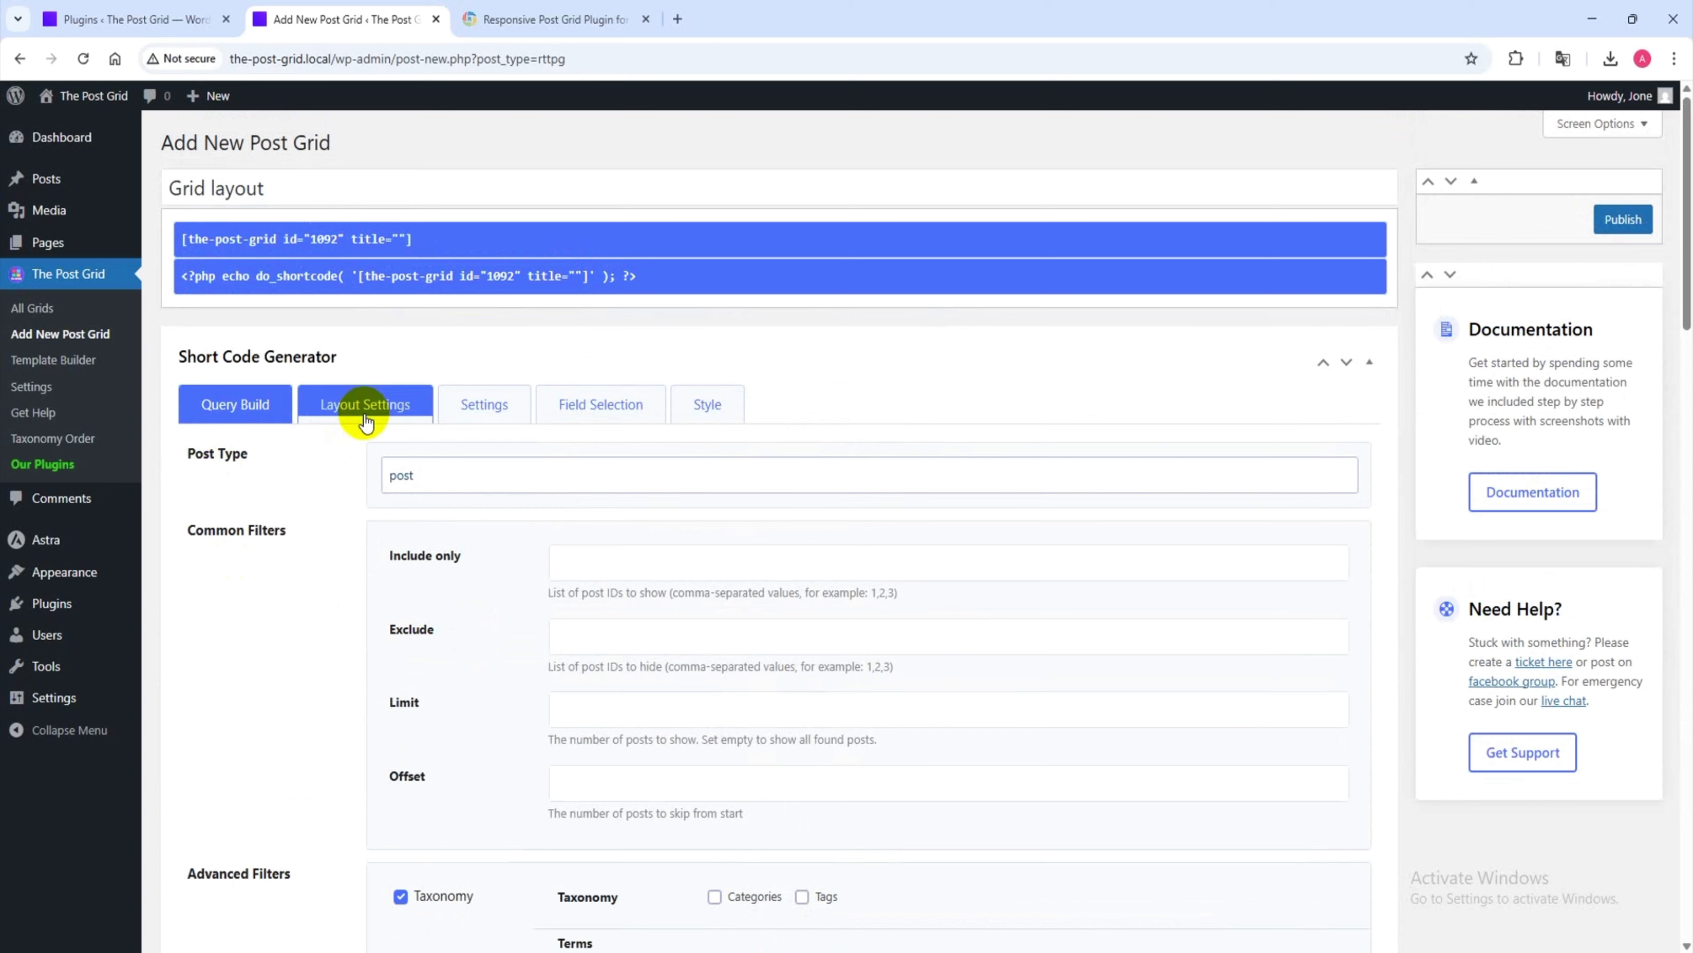
# - Choose the Grid layout type in the layout settings and review the posts in the layout preview
pyautogui.click(366, 414)
pyautogui.scroll(-3, 397, 340)
pyautogui.click(442, 314)
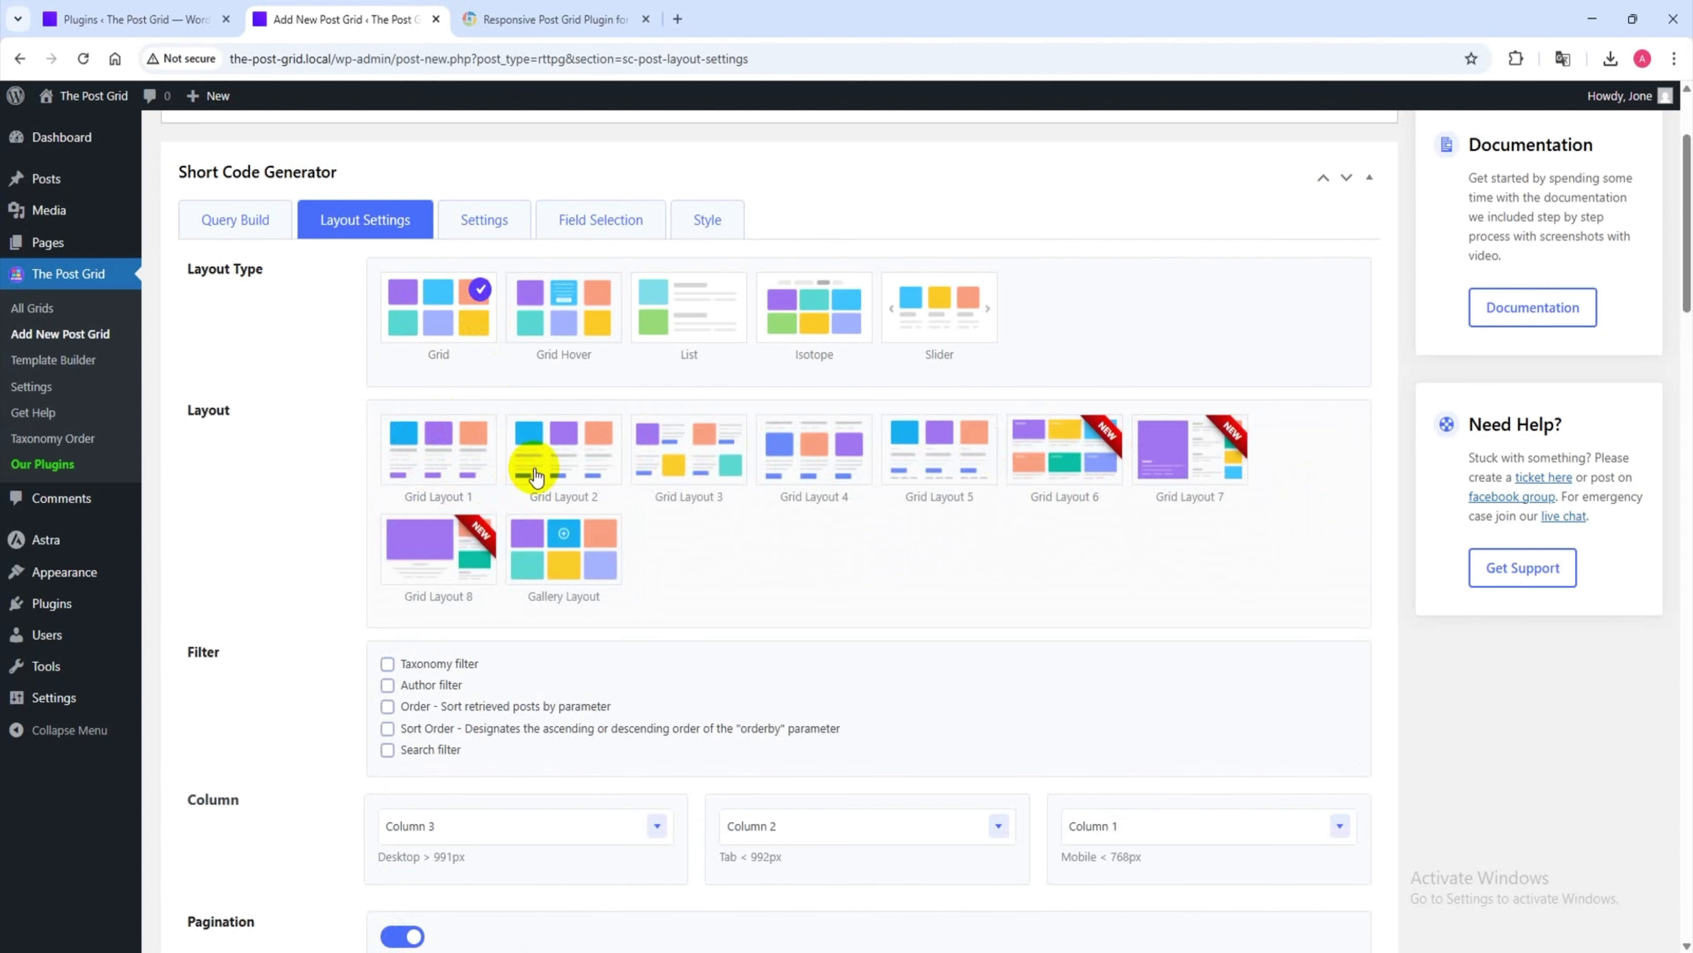
pyautogui.scroll(-20, 500, 447)
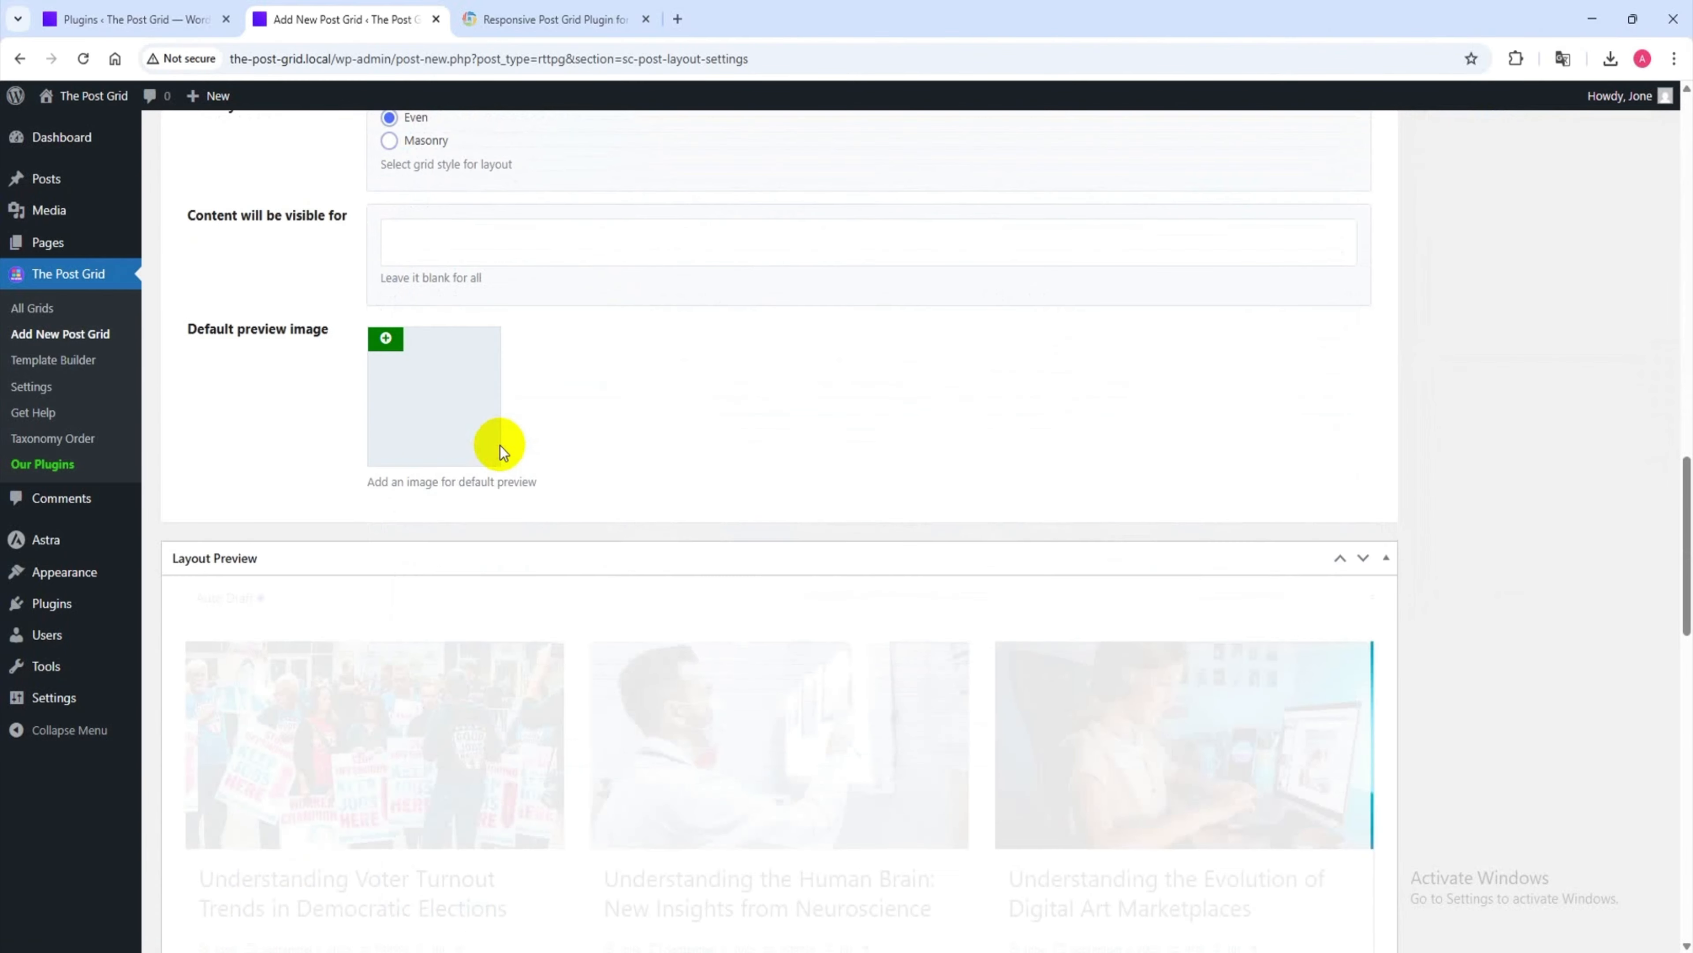
pyautogui.scroll(-8, 500, 446)
pyautogui.scroll(-7, 1150, 507)
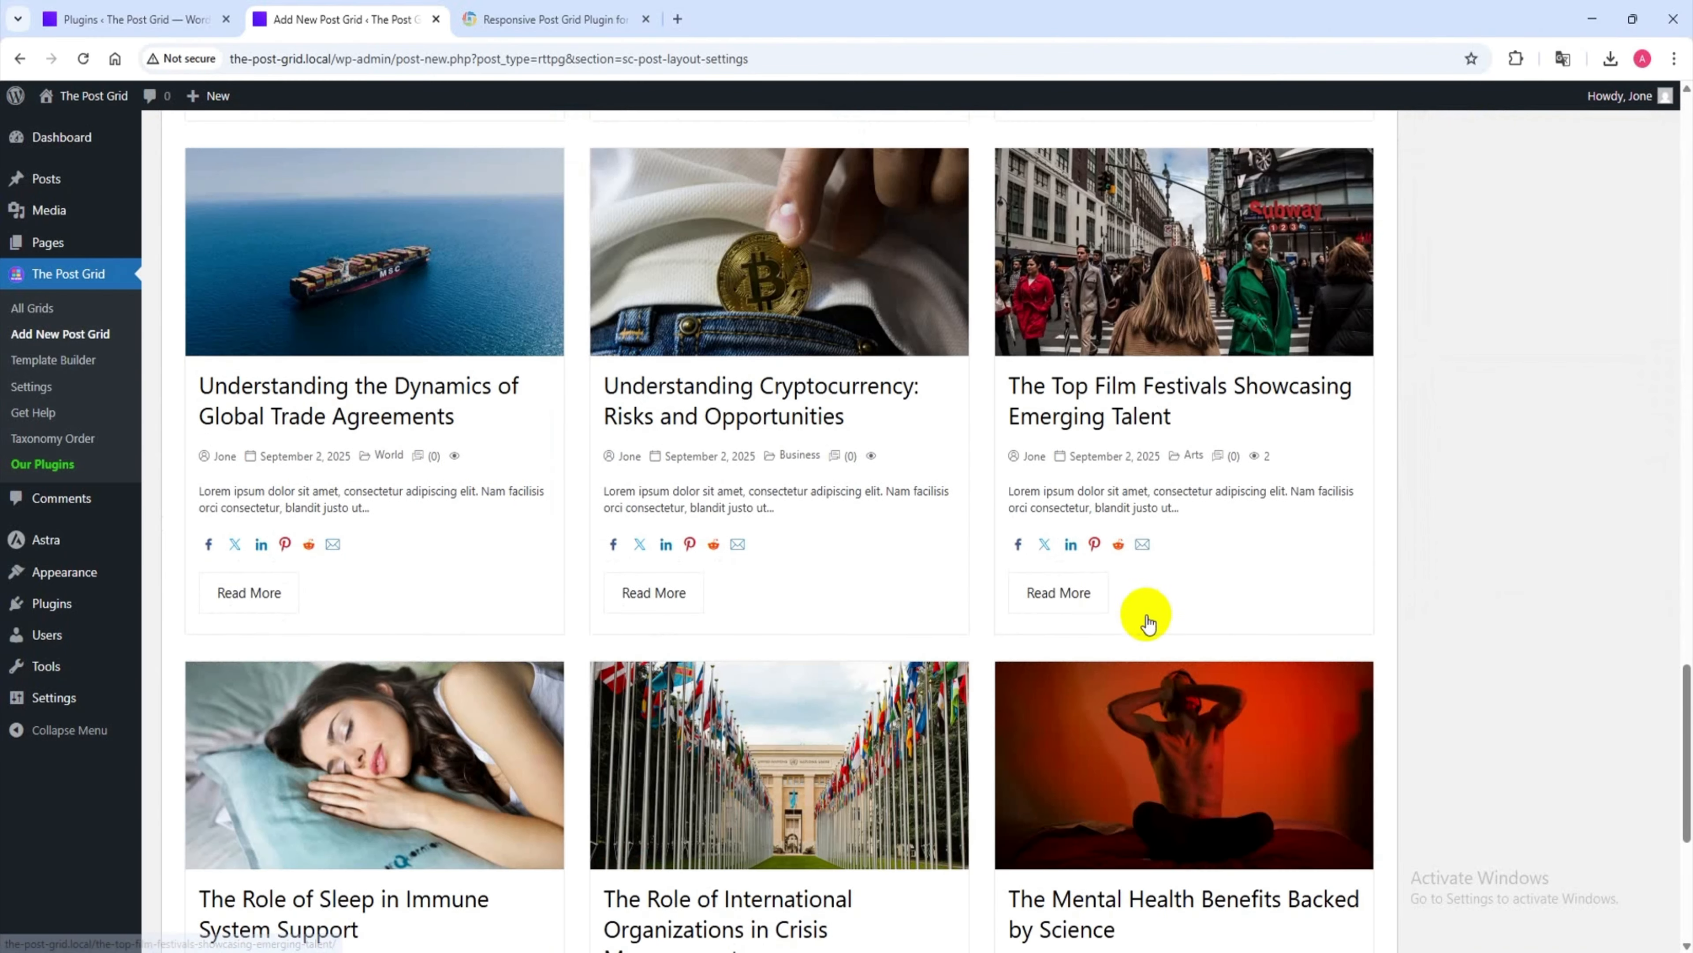
pyautogui.scroll(-6, 1148, 623)
pyautogui.scroll(14, 934, 756)
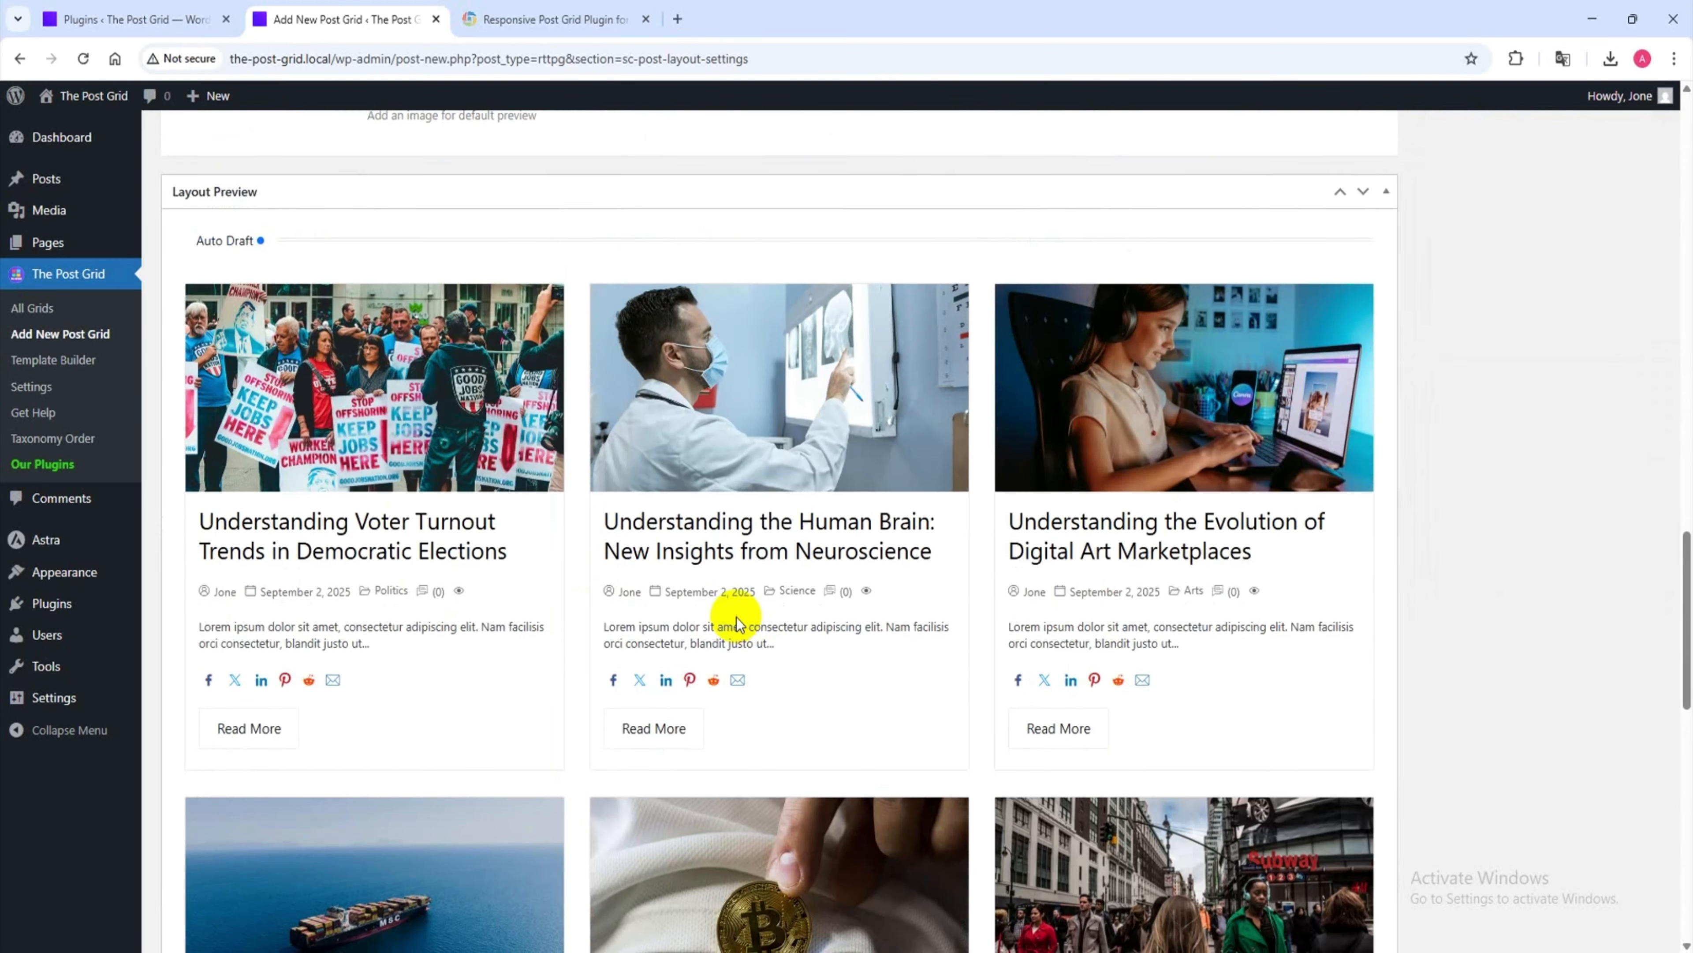
# - Choose Grid Layout 2 for the post grid and check the desktop column options
pyautogui.scroll(15, 734, 616)
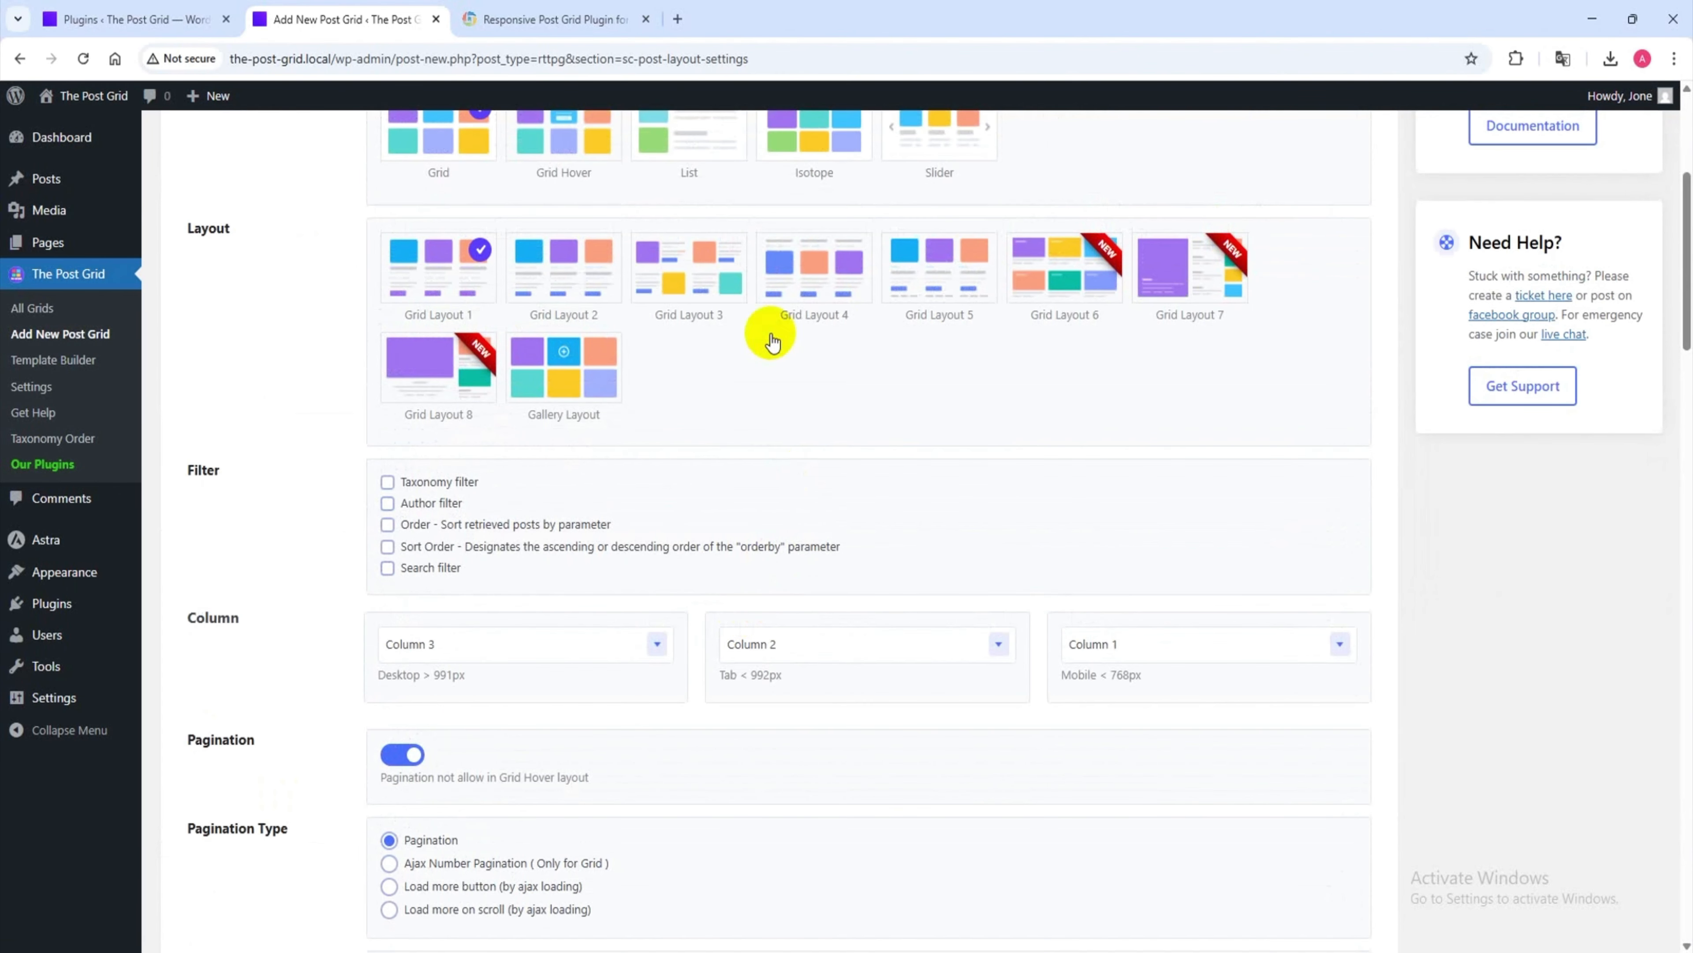
pyautogui.click(556, 277)
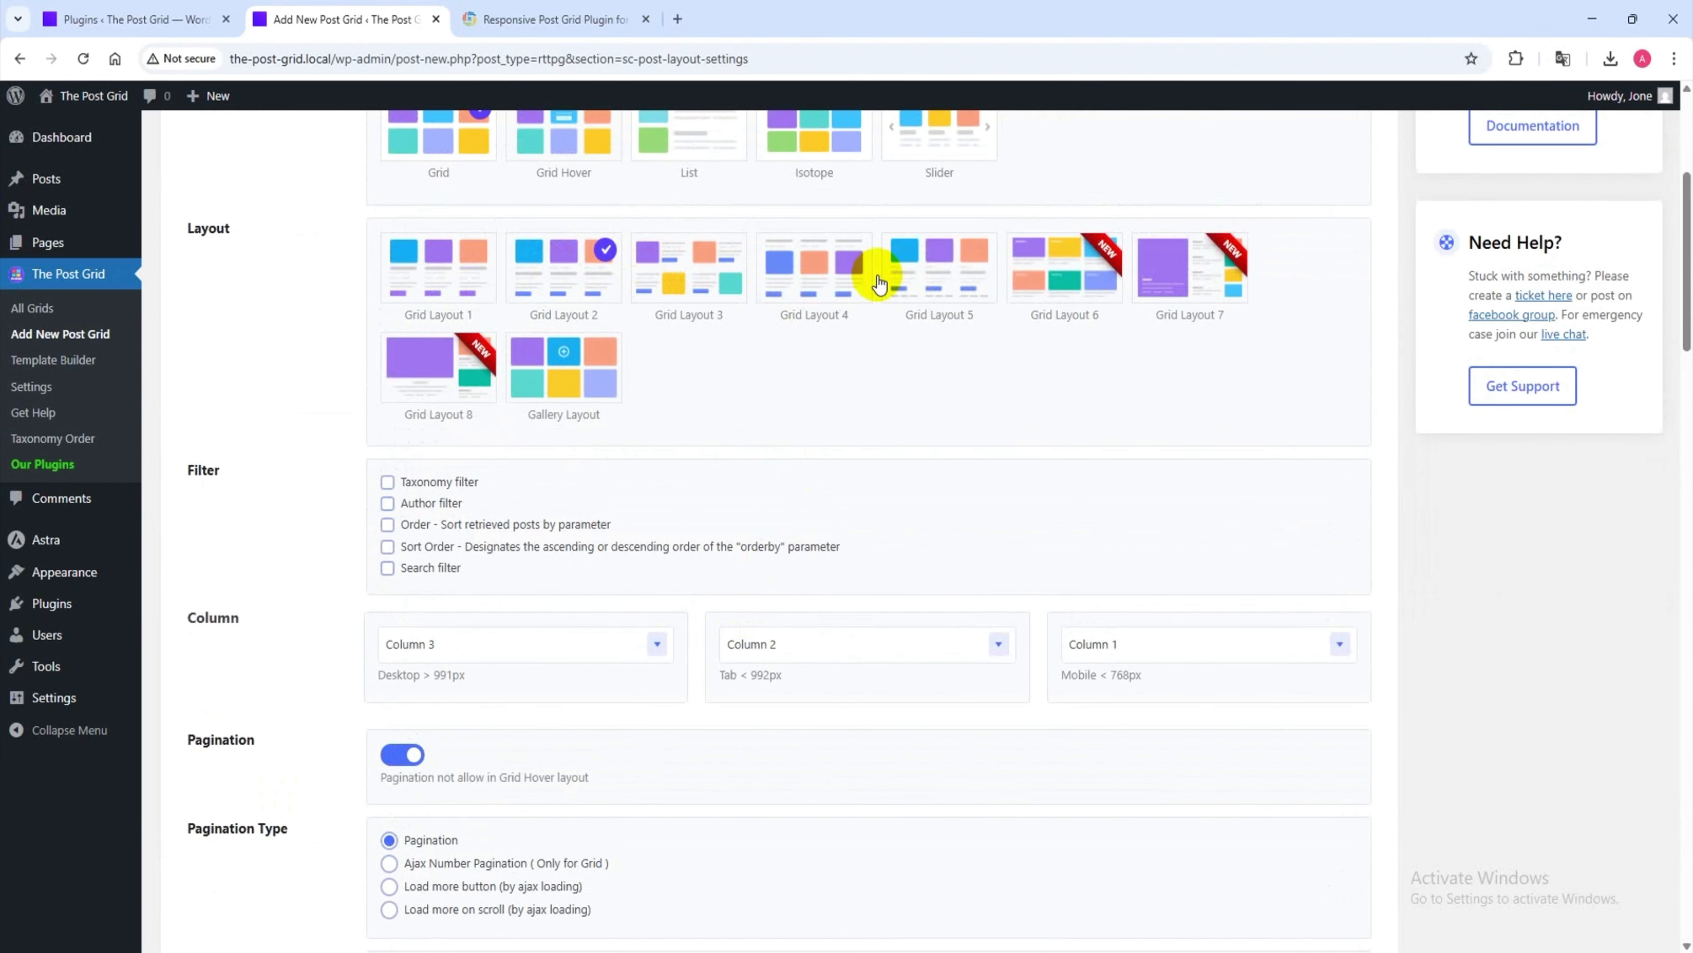
pyautogui.scroll(-1, 813, 333)
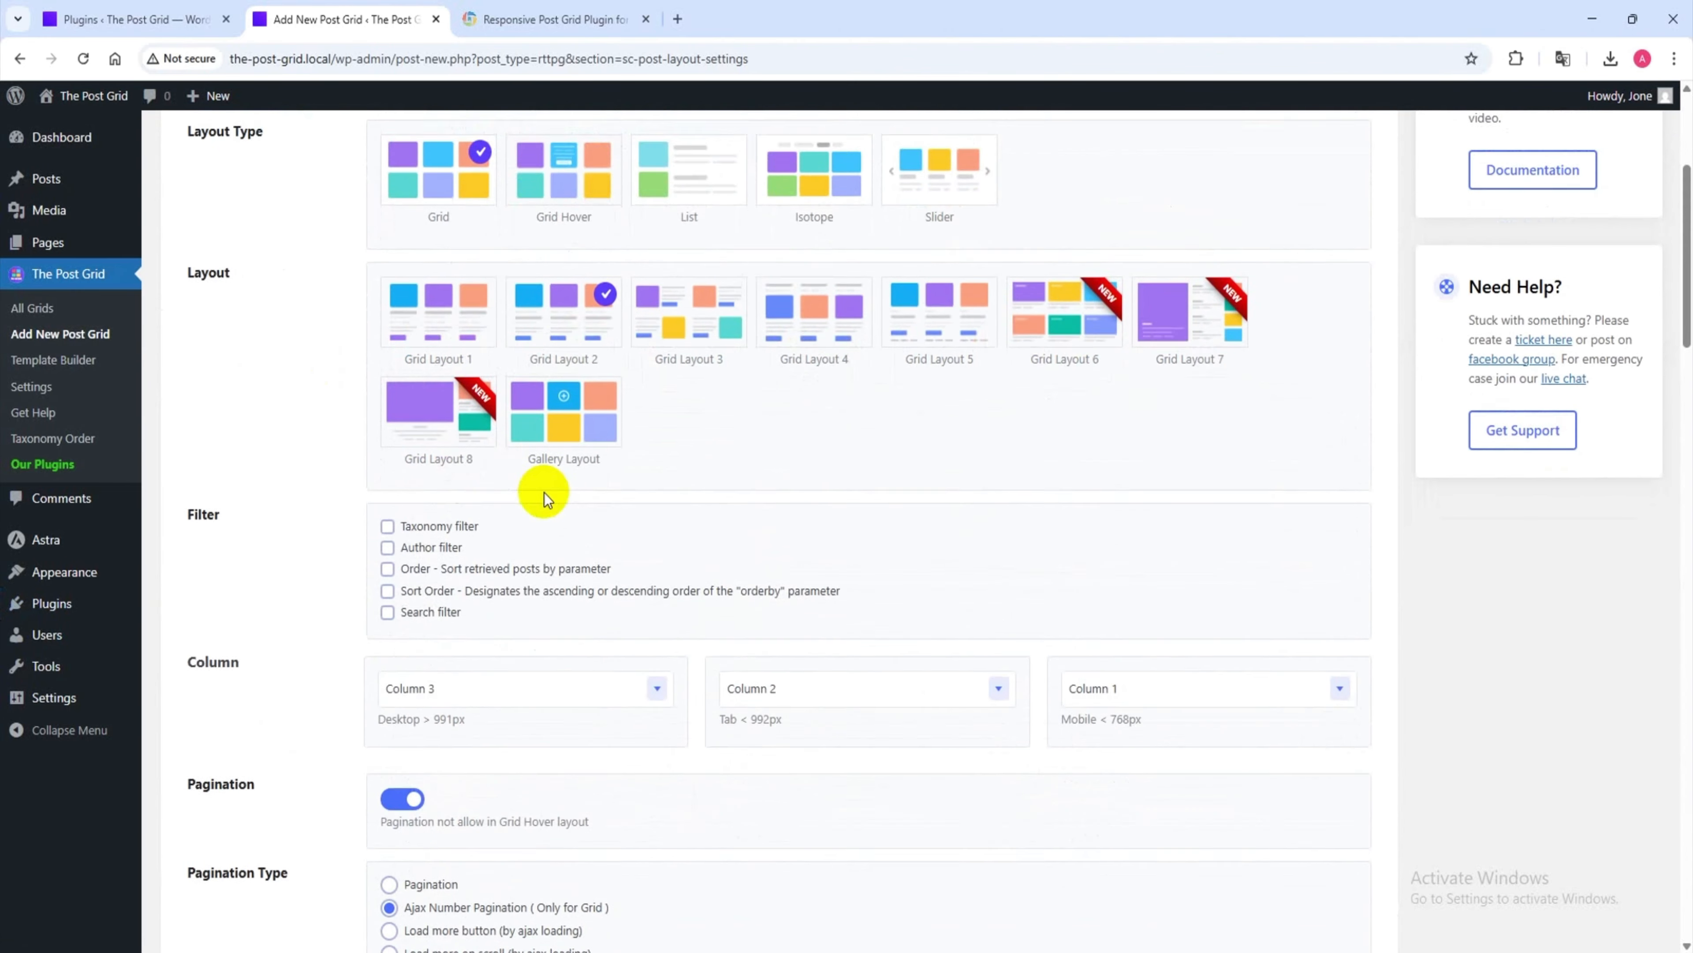
pyautogui.scroll(-2, 422, 584)
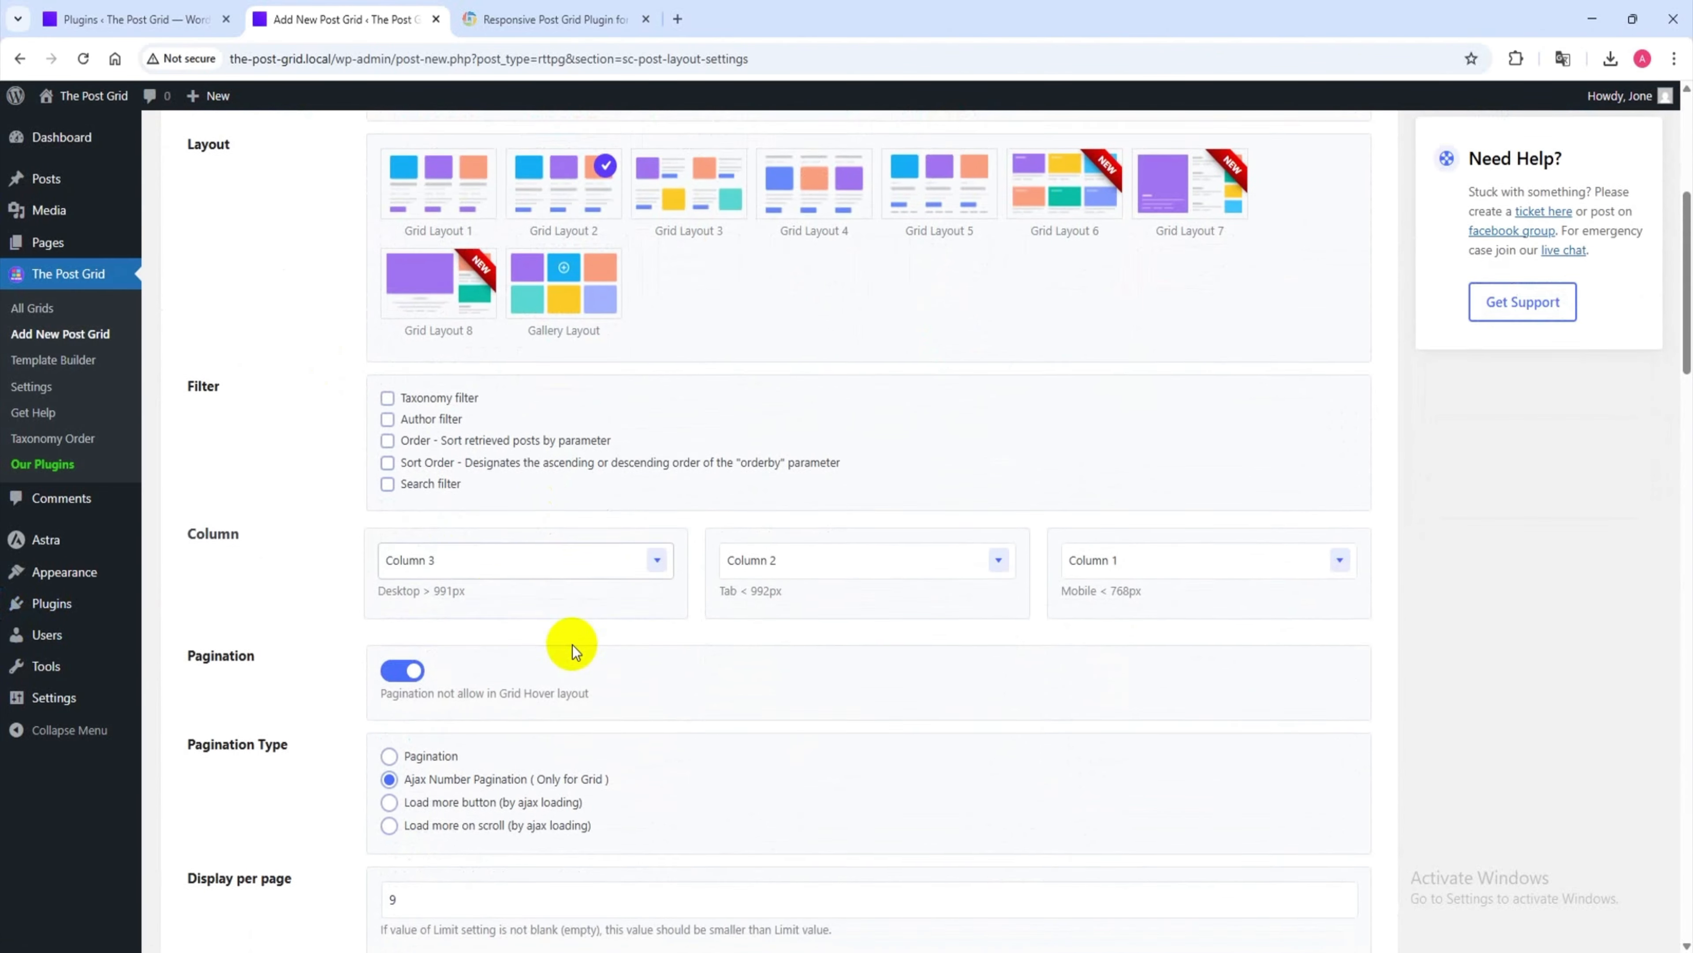
pyautogui.click(505, 562)
pyautogui.click(507, 554)
pyautogui.scroll(-2, 918, 593)
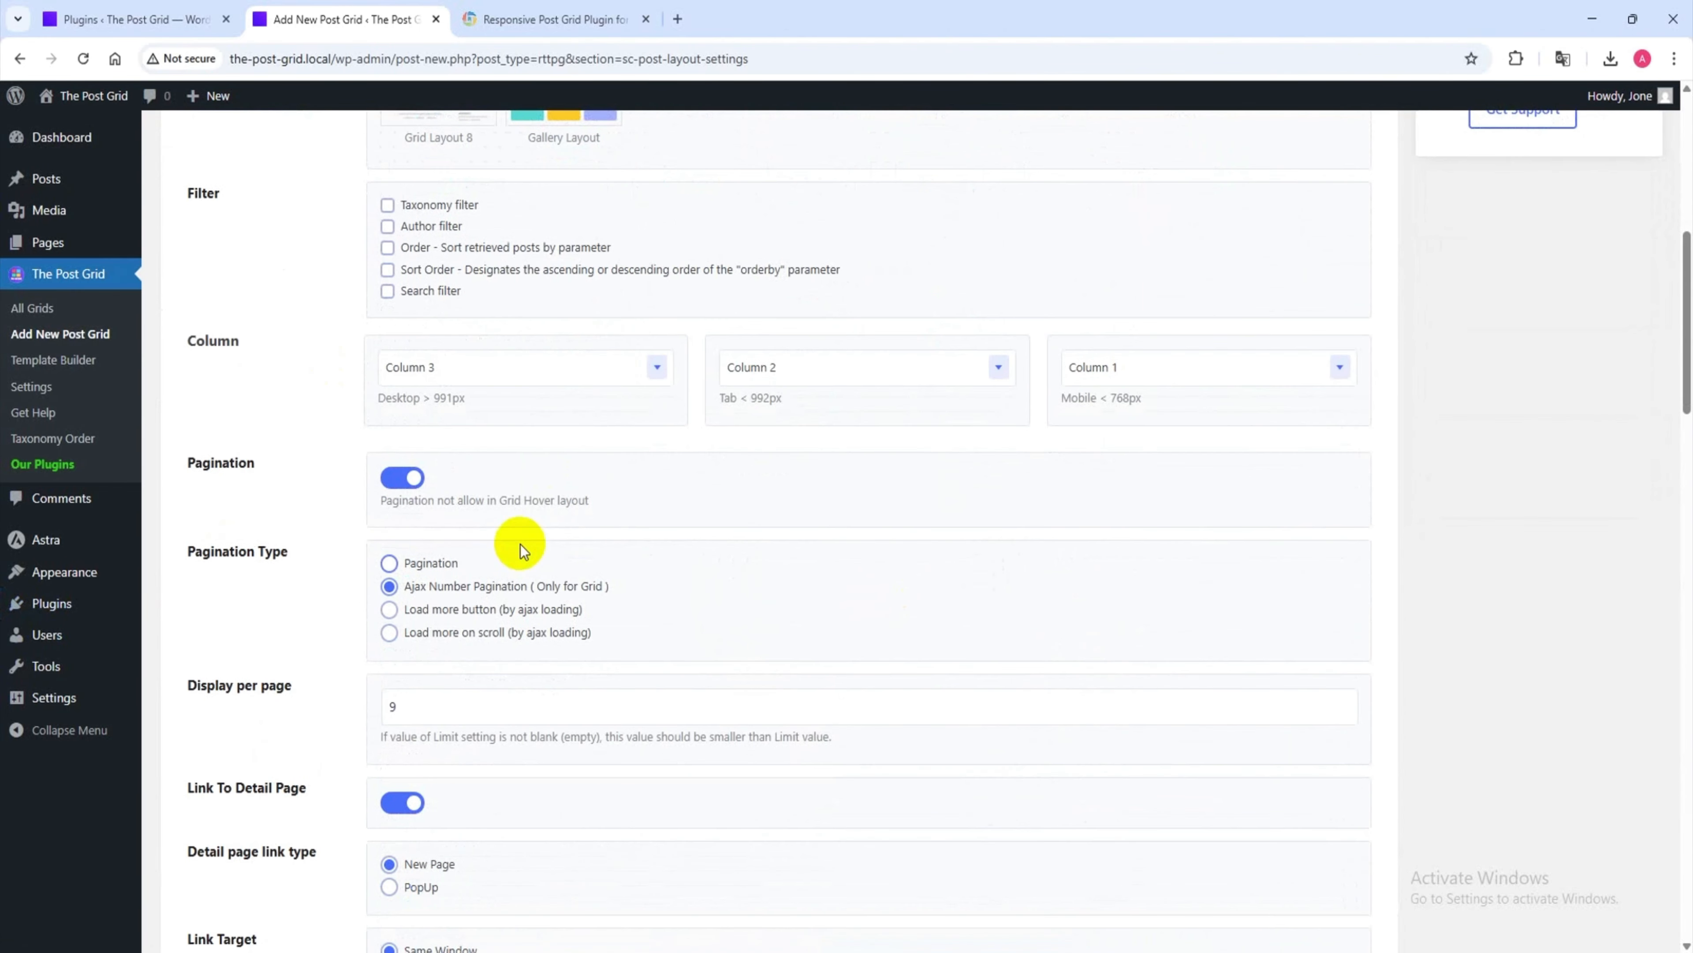
# - Turn pagination off, check the posts in the layout preview, and turn pagination on again
pyautogui.click(400, 478)
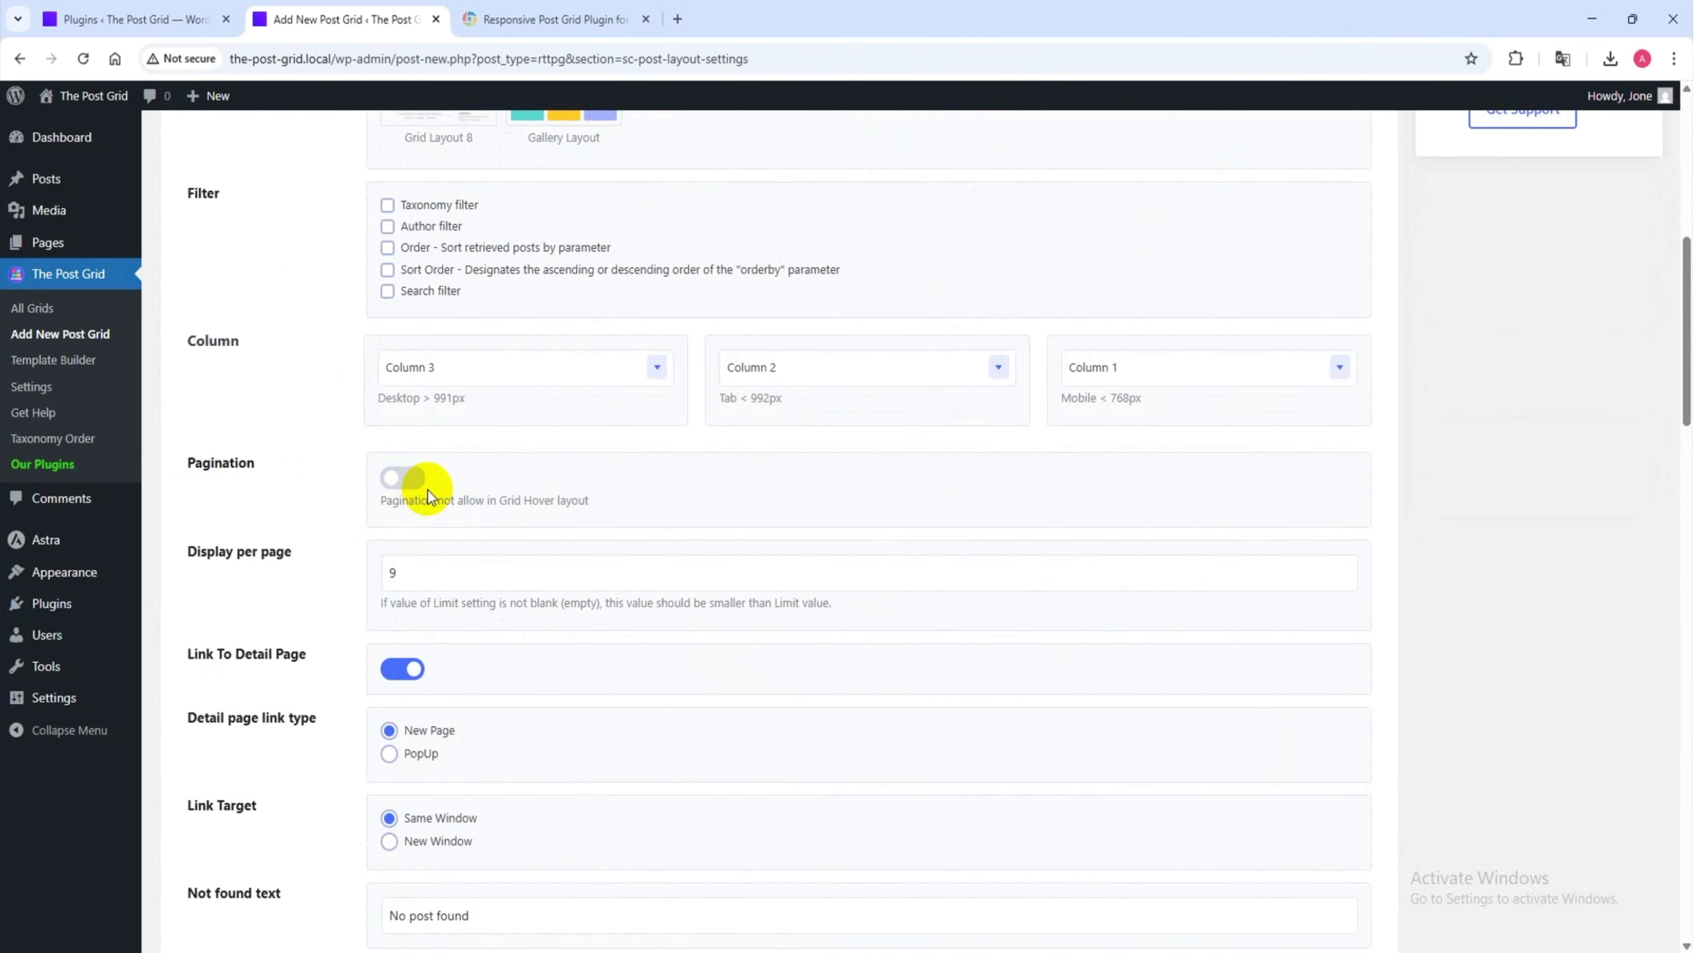
pyautogui.scroll(-20, 465, 507)
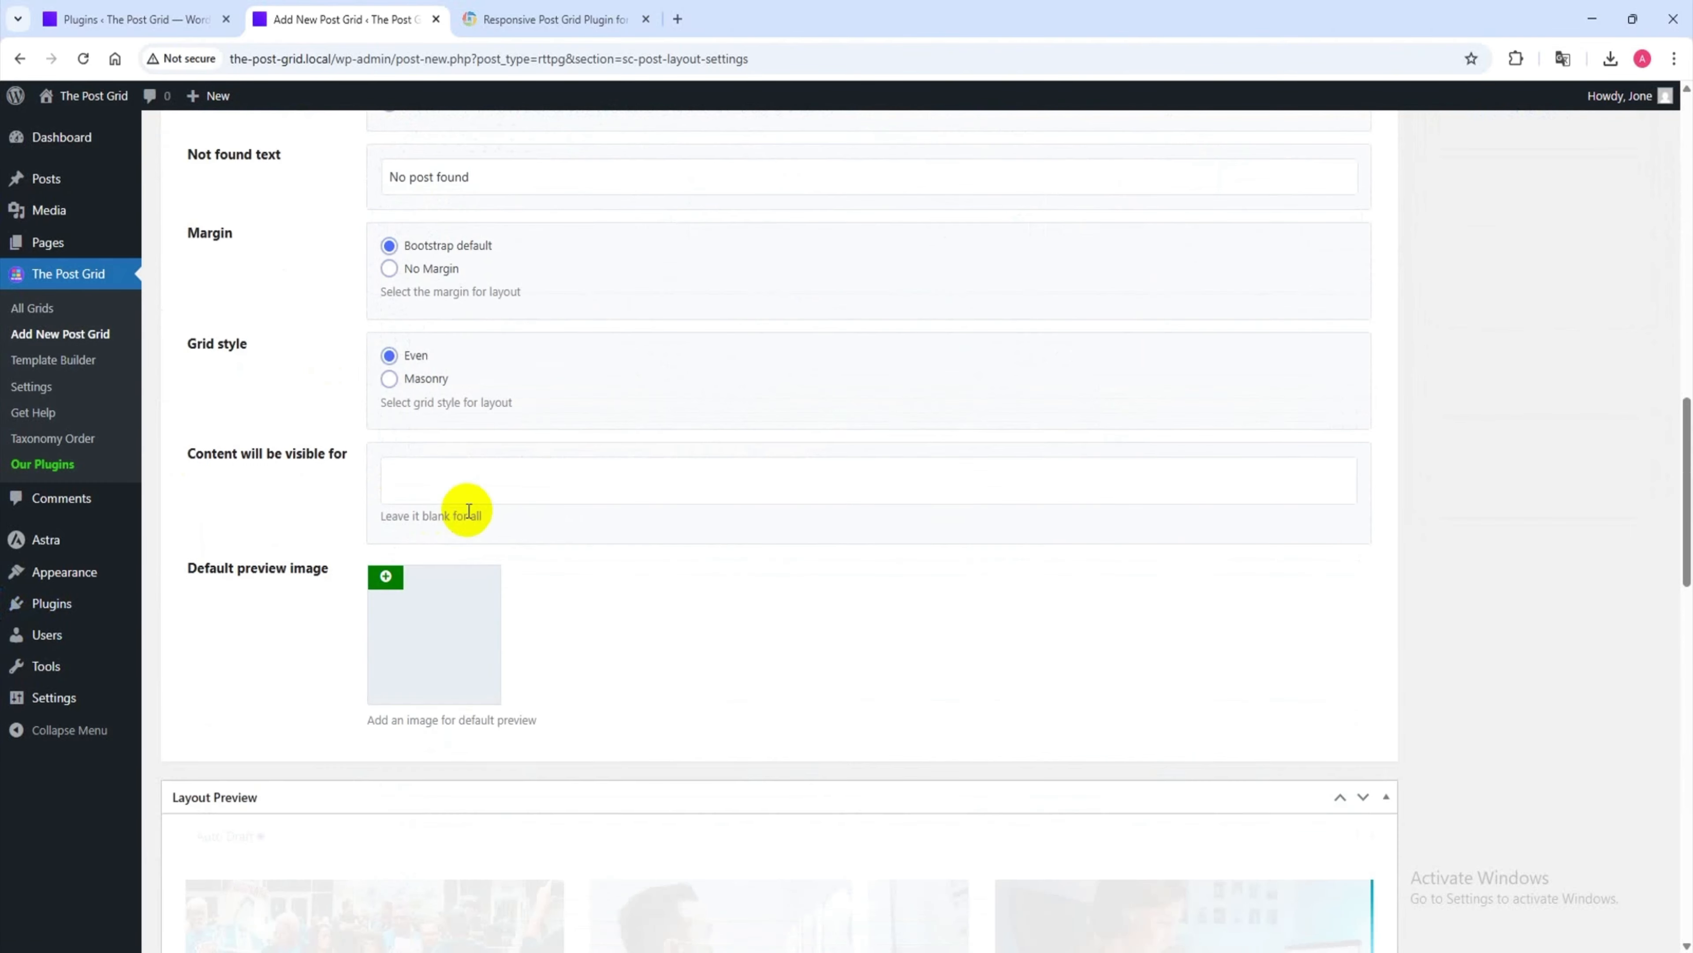
pyautogui.scroll(-15, 532, 538)
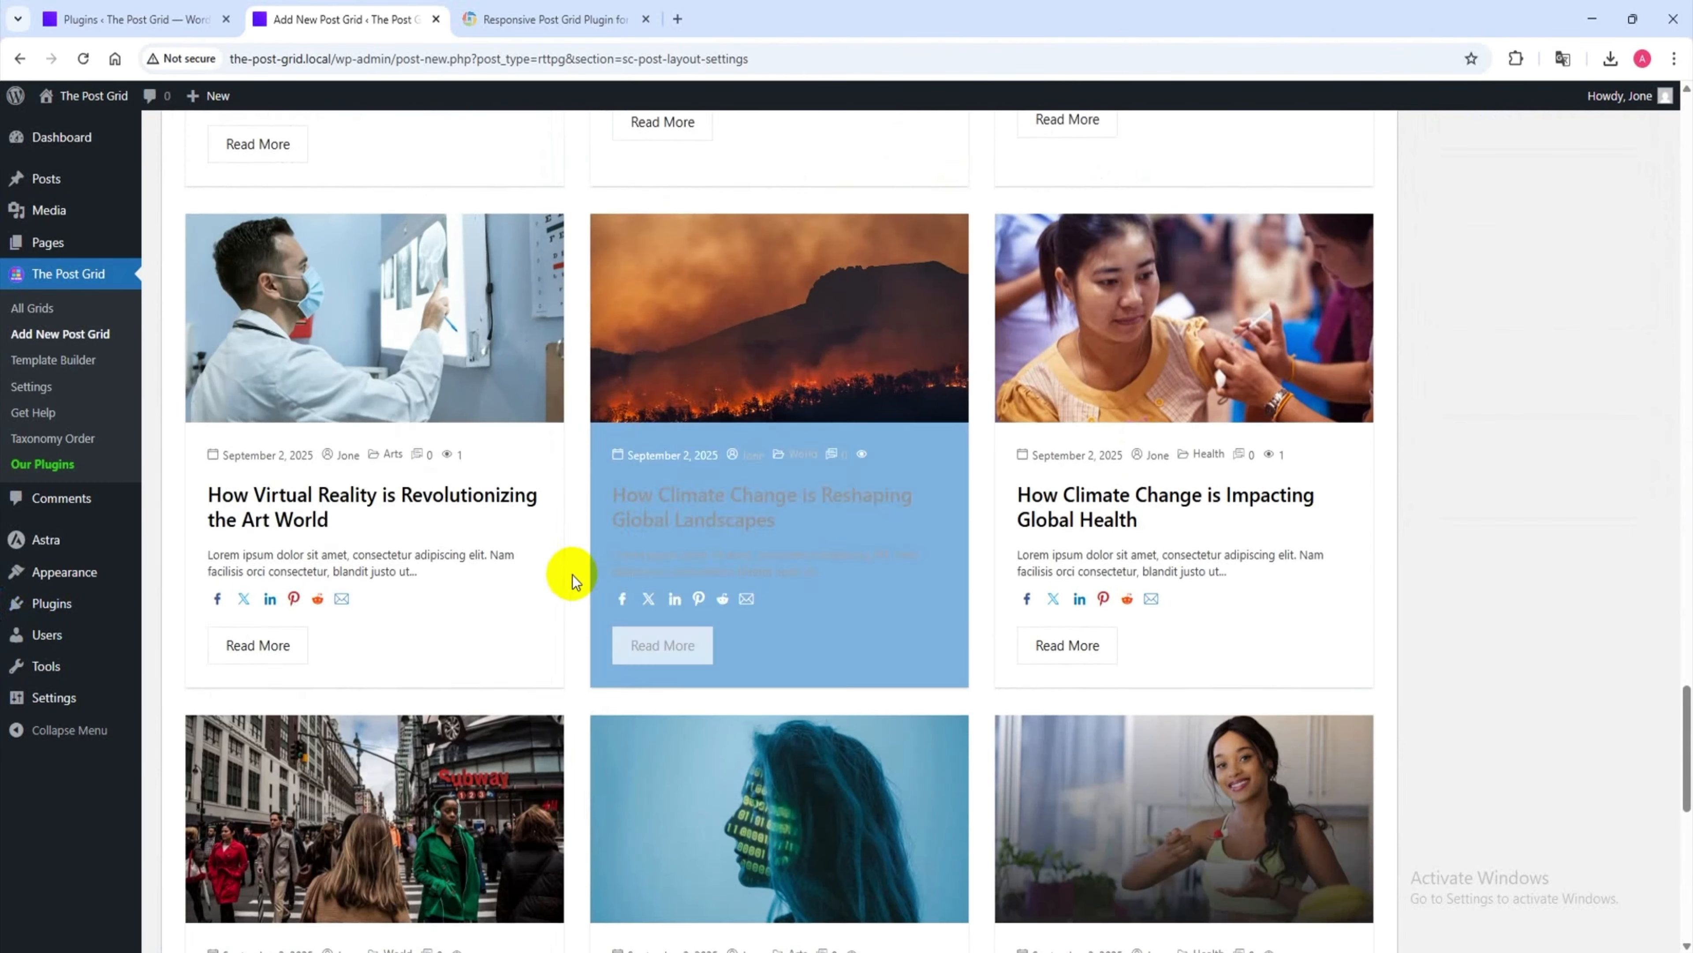
pyautogui.scroll(16, 650, 756)
pyautogui.scroll(20, 565, 489)
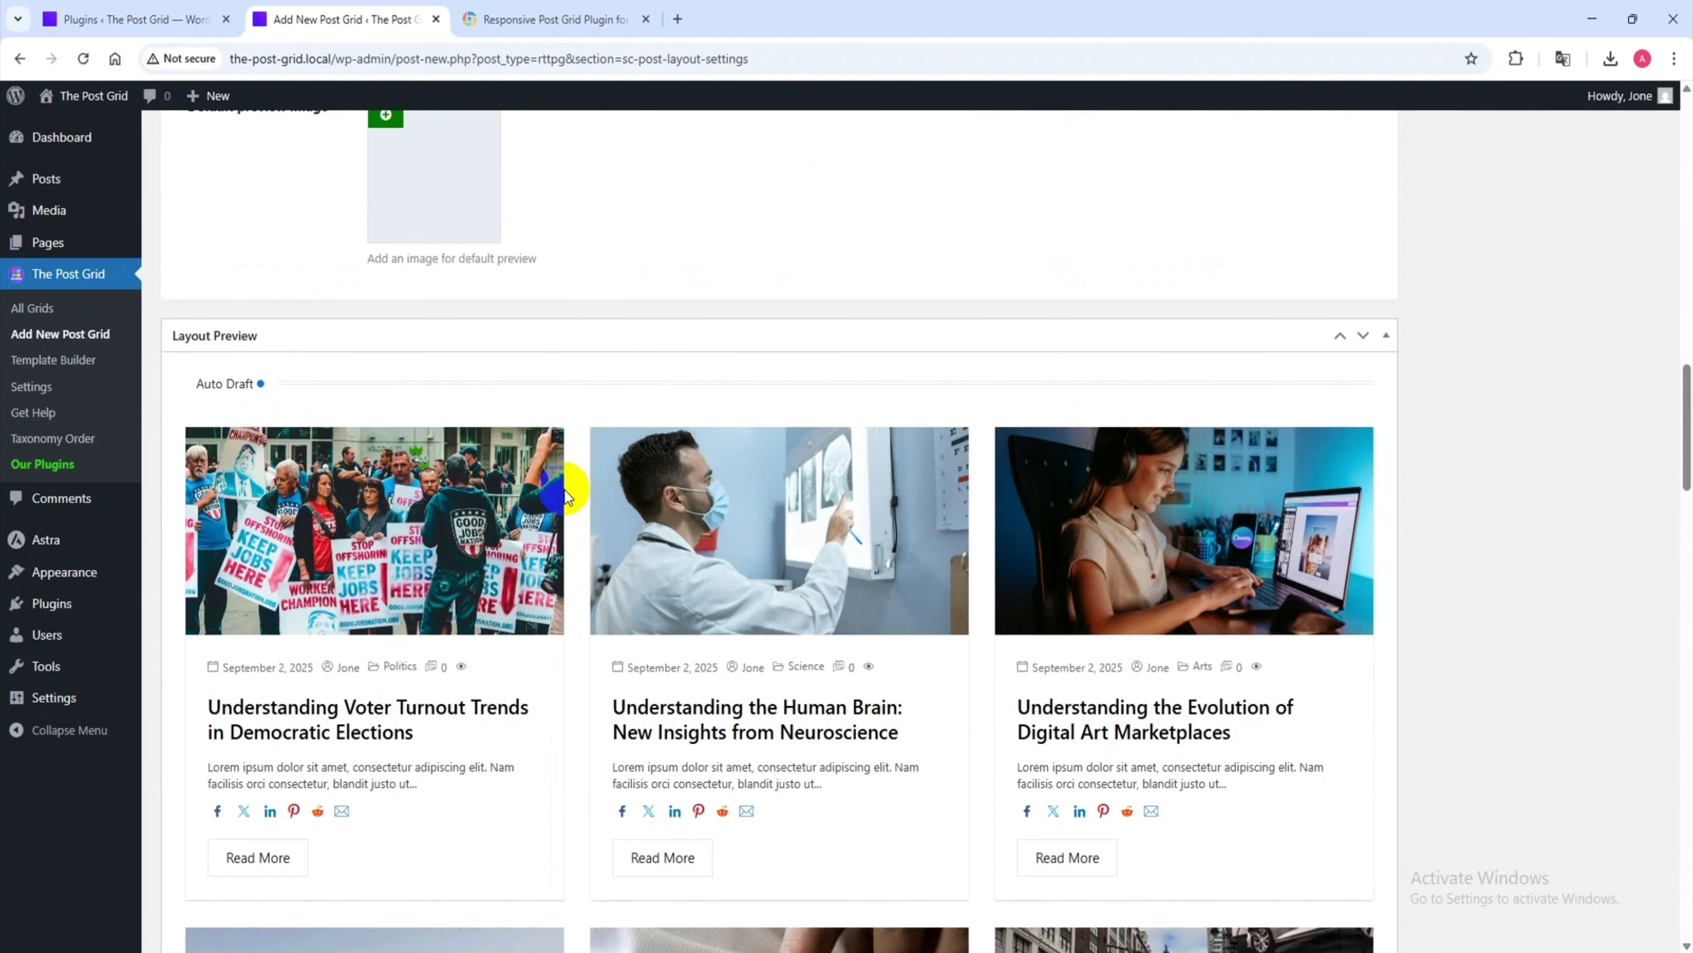
pyautogui.scroll(-4, 545, 479)
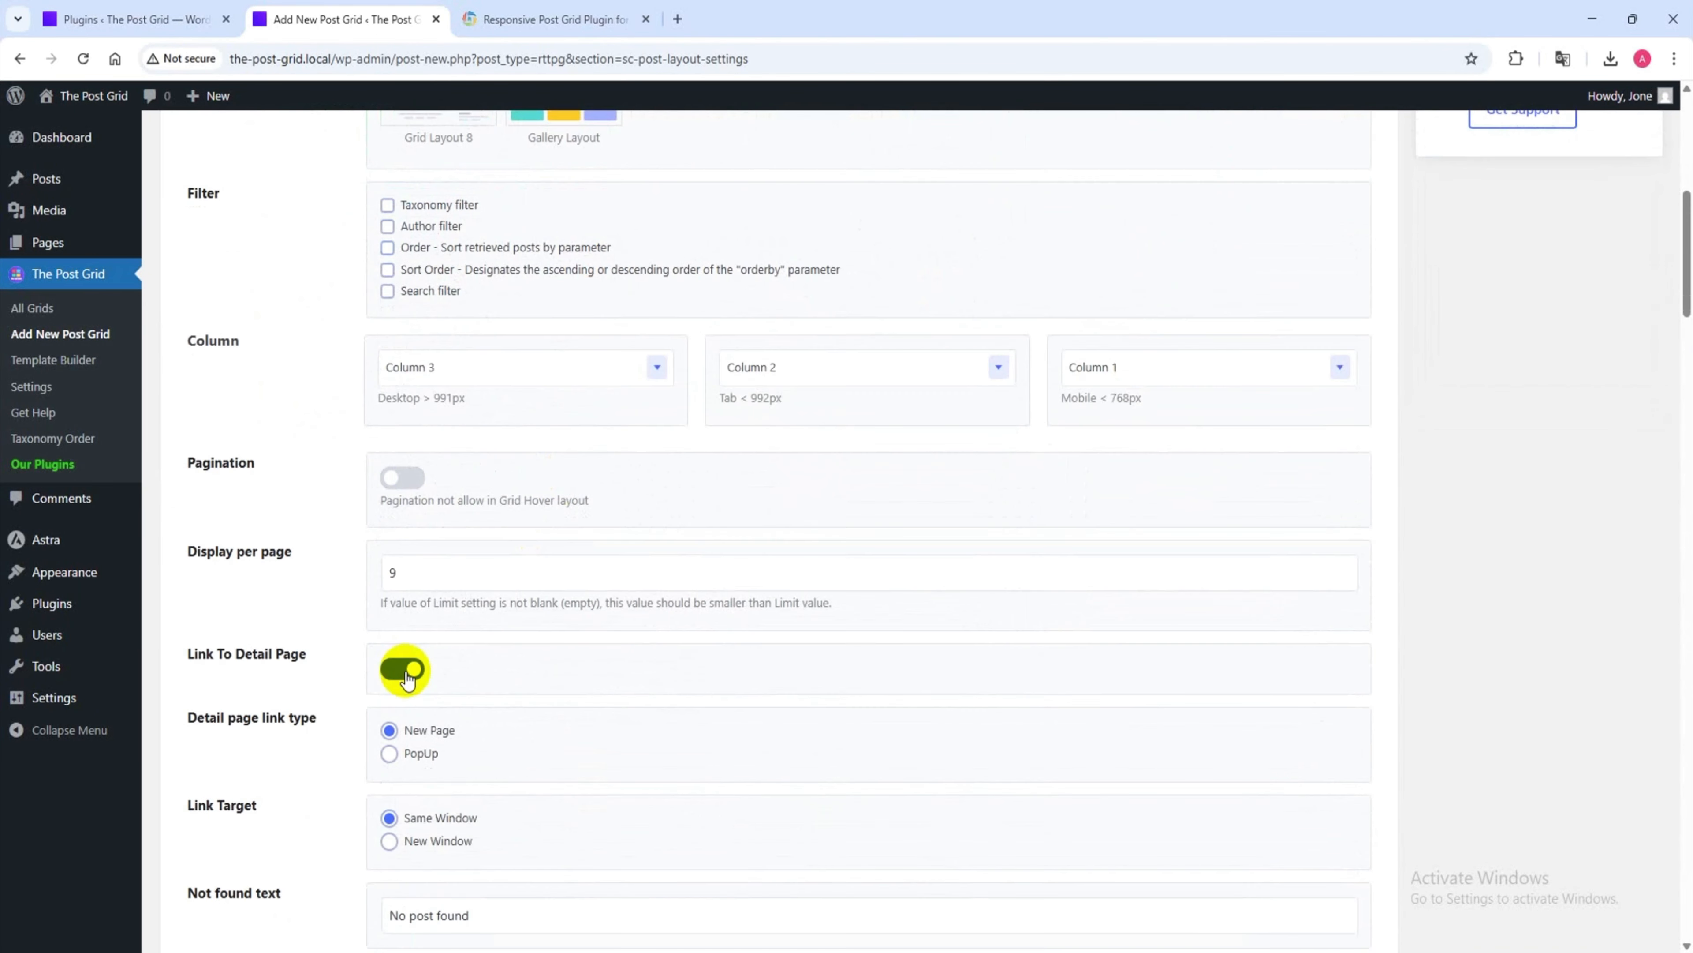
pyautogui.click(400, 475)
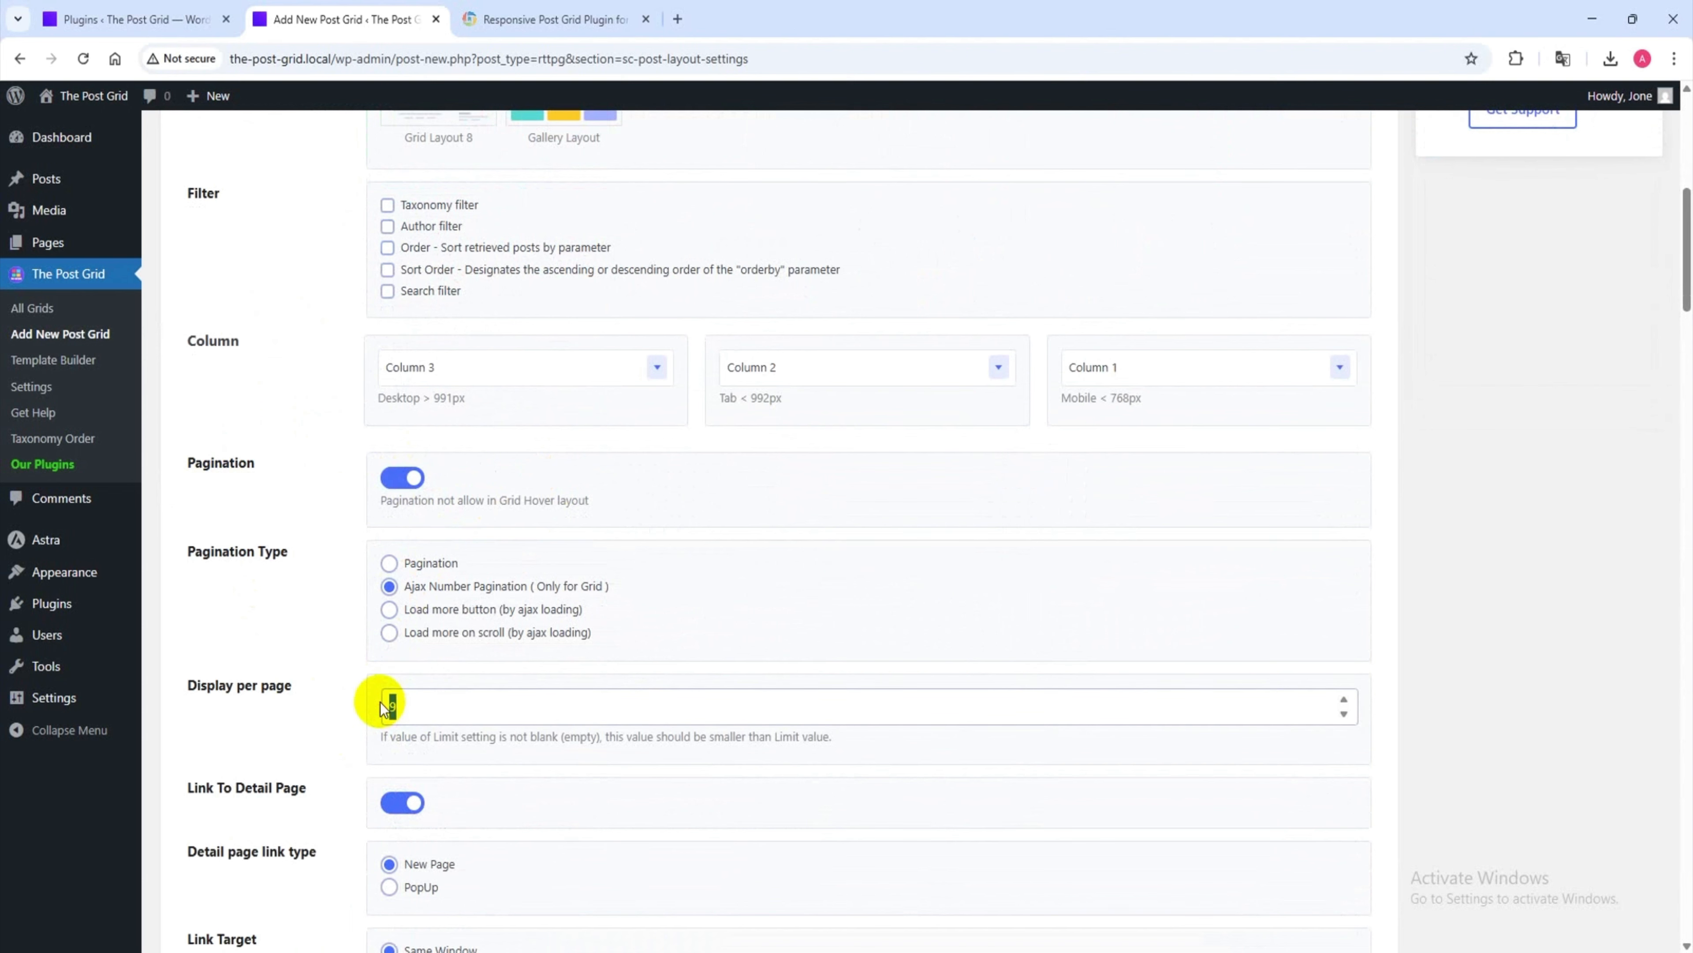
# - Set the grid to display 6 posts per page with the New Page detail link type, and check the layout preview
pyautogui.scroll(-3, 427, 710)
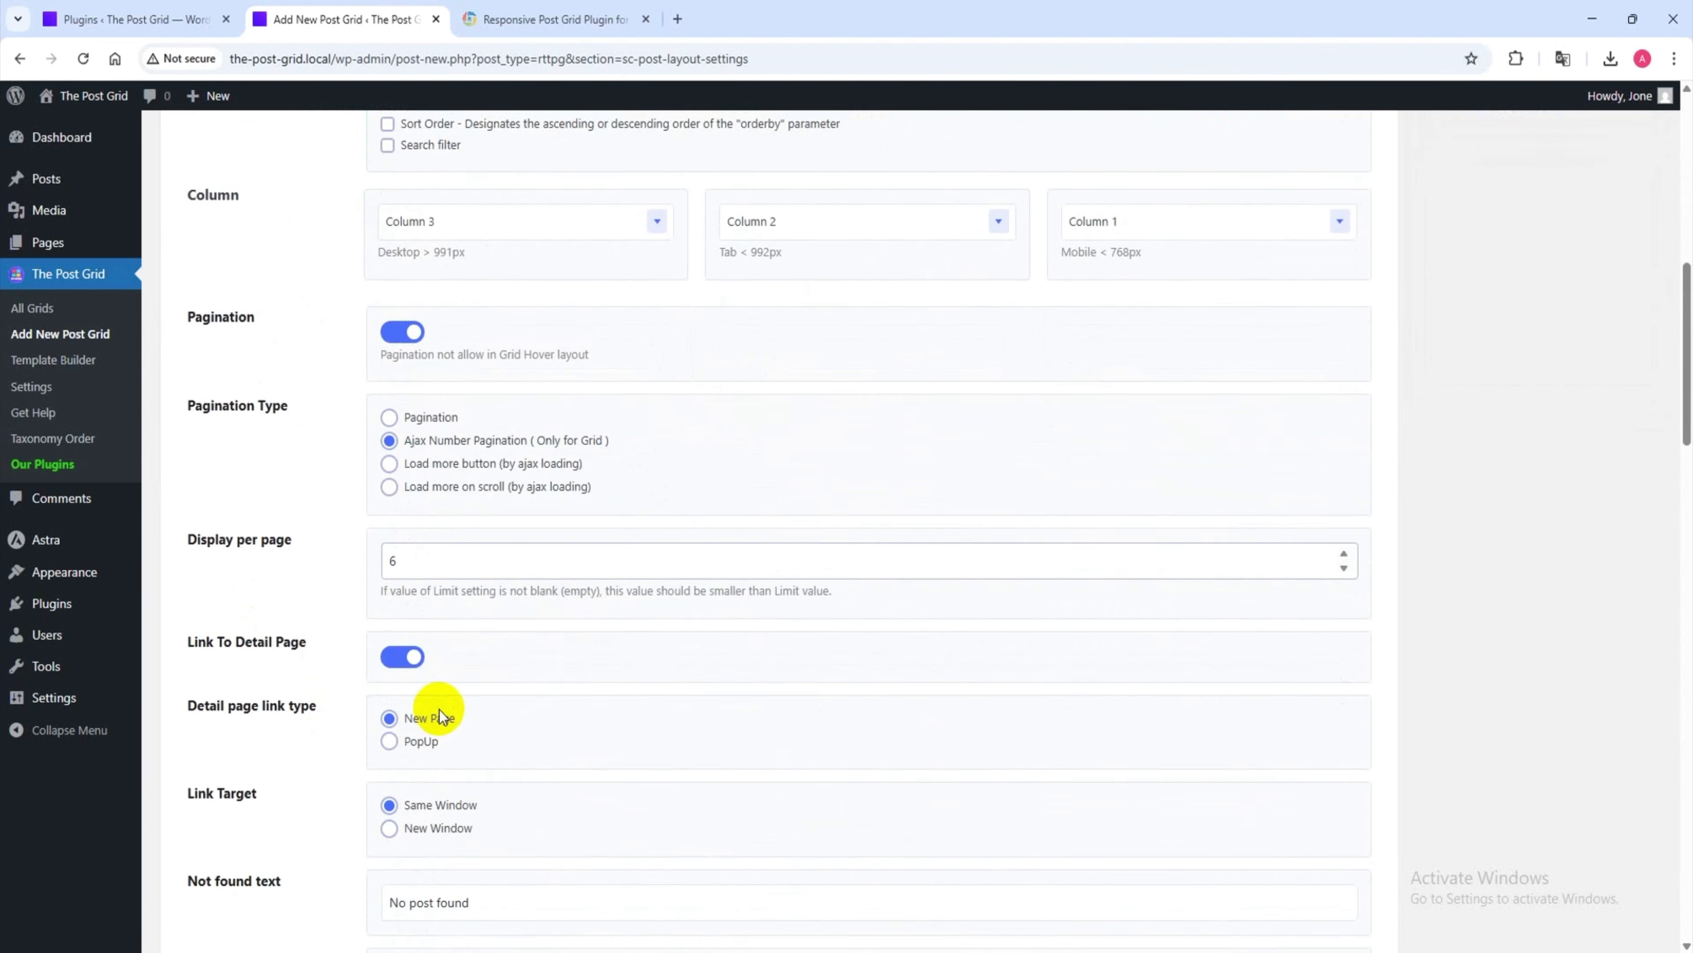
pyautogui.scroll(-2, 208, 599)
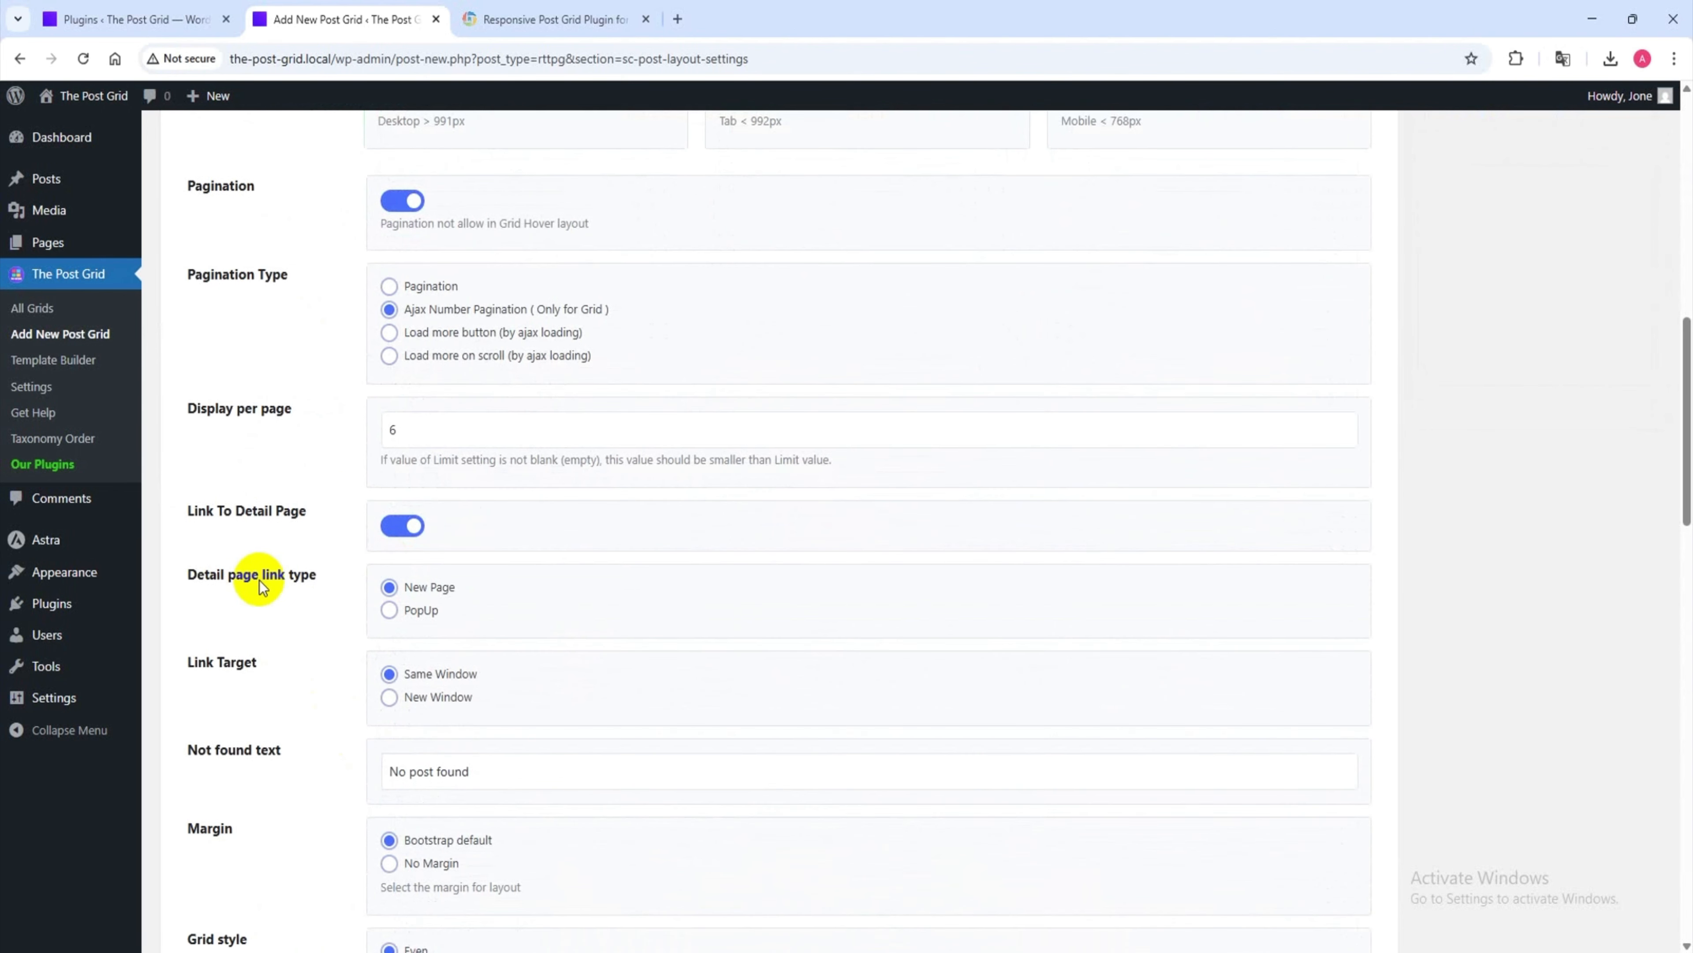
pyautogui.click(389, 610)
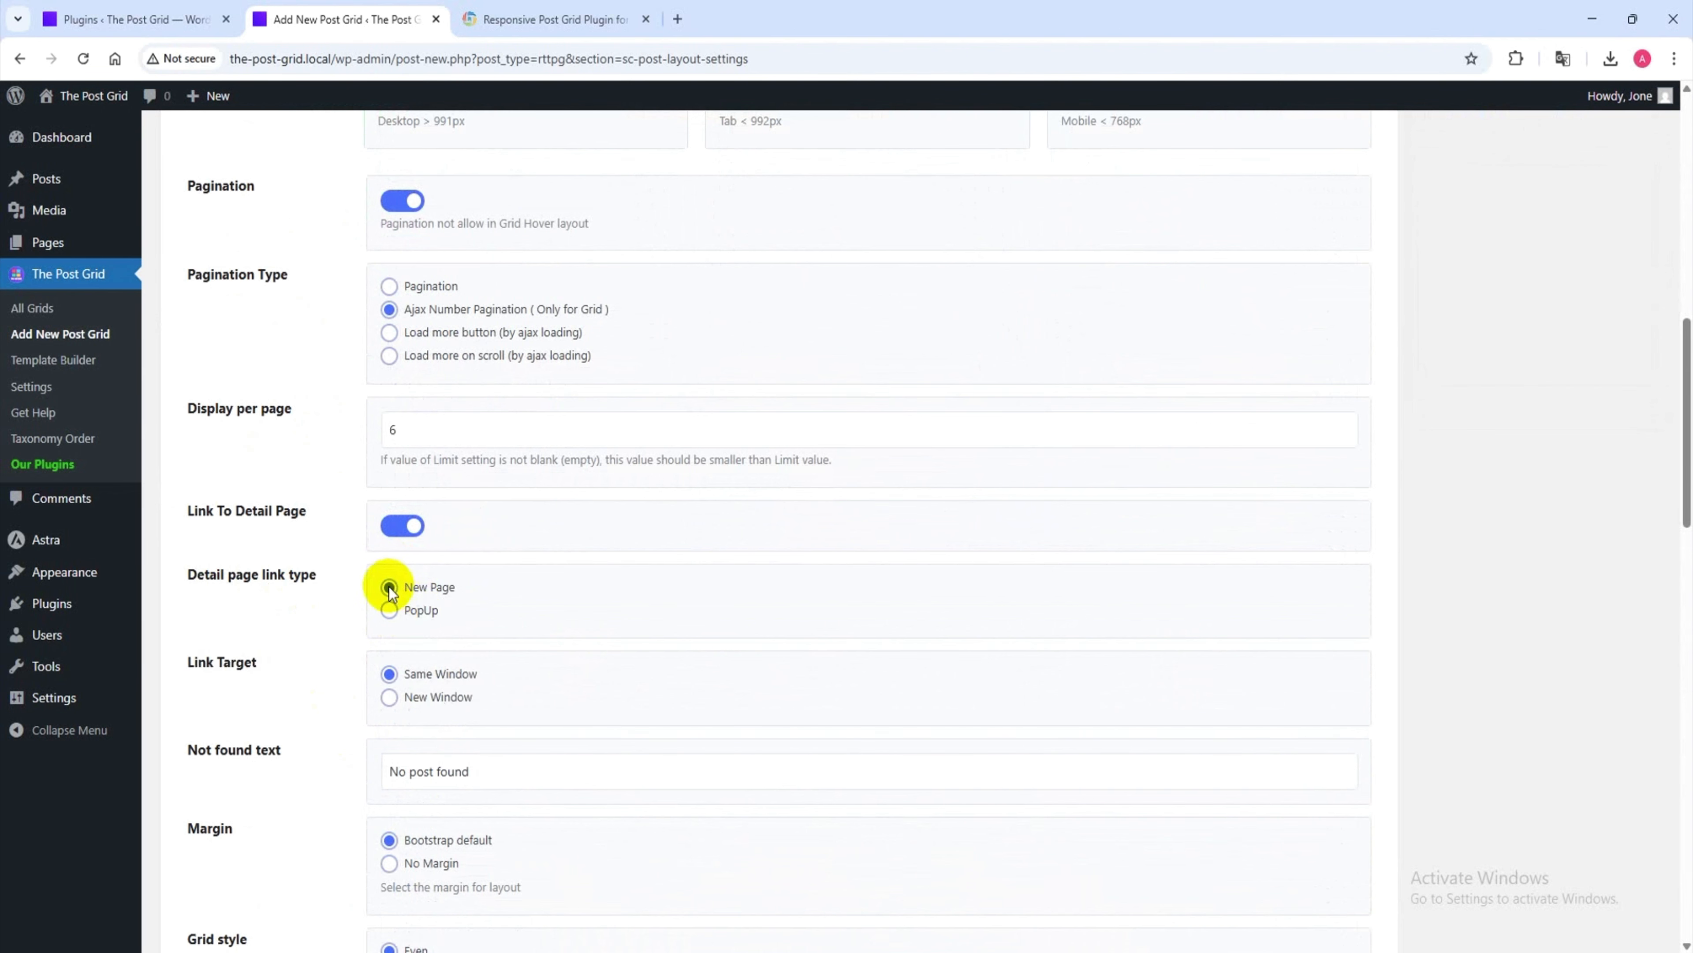
pyautogui.scroll(-2, 301, 605)
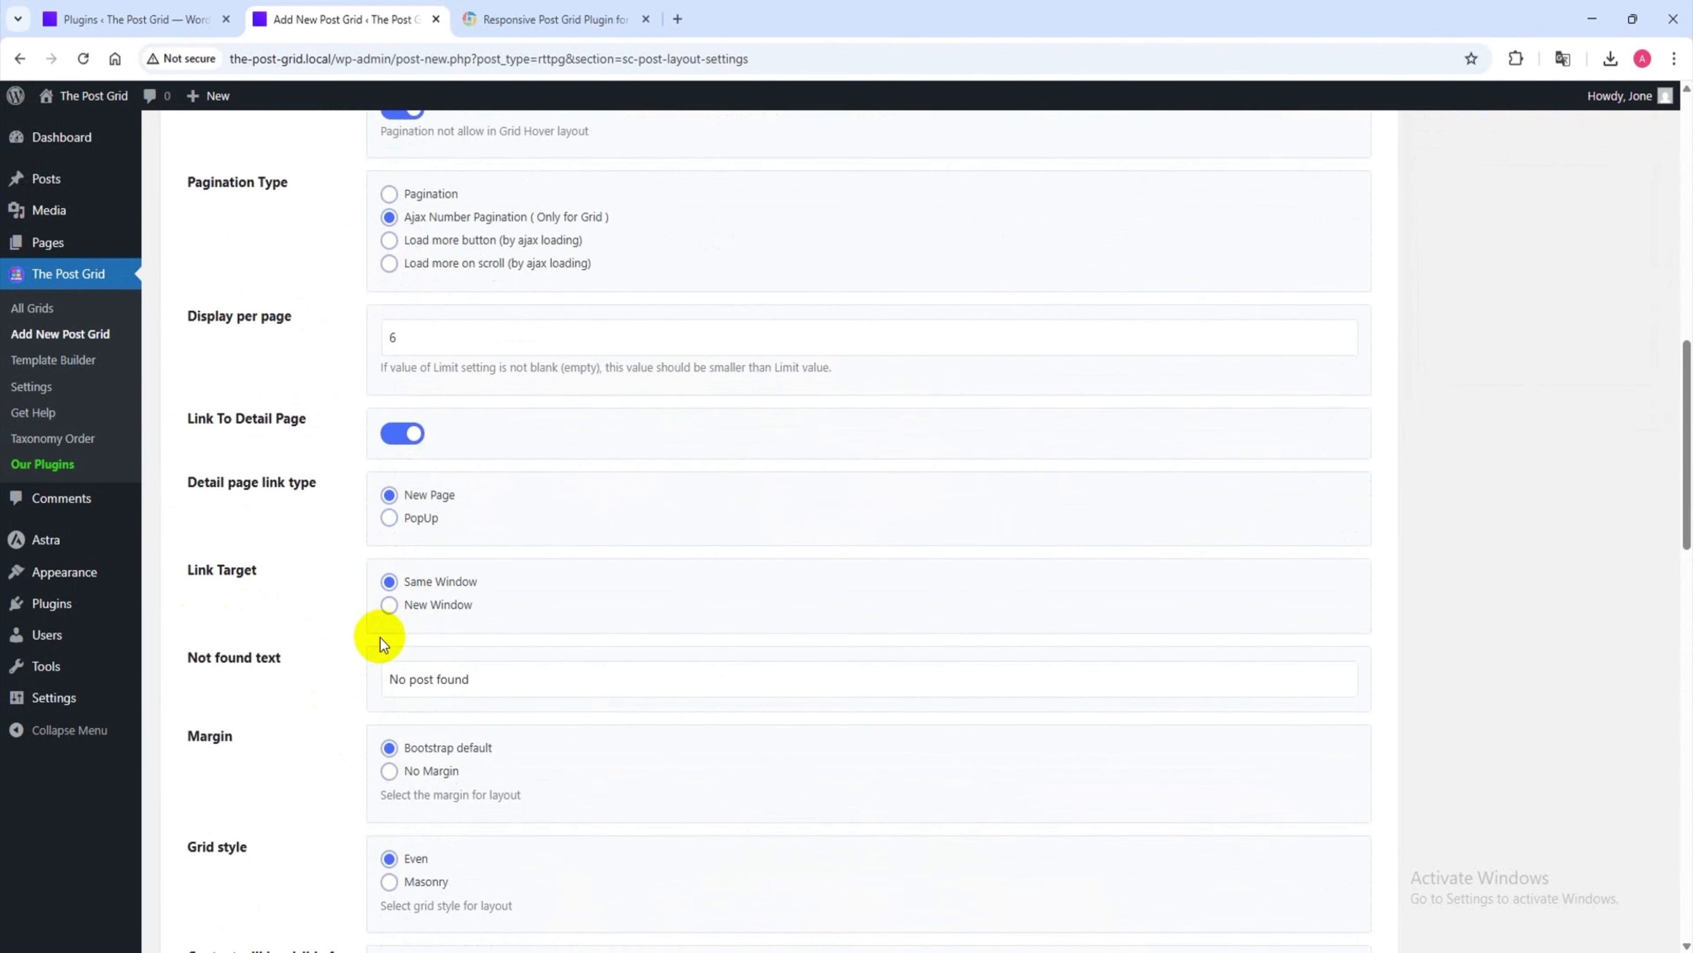
pyautogui.scroll(-2, 433, 638)
pyautogui.scroll(-12, 236, 647)
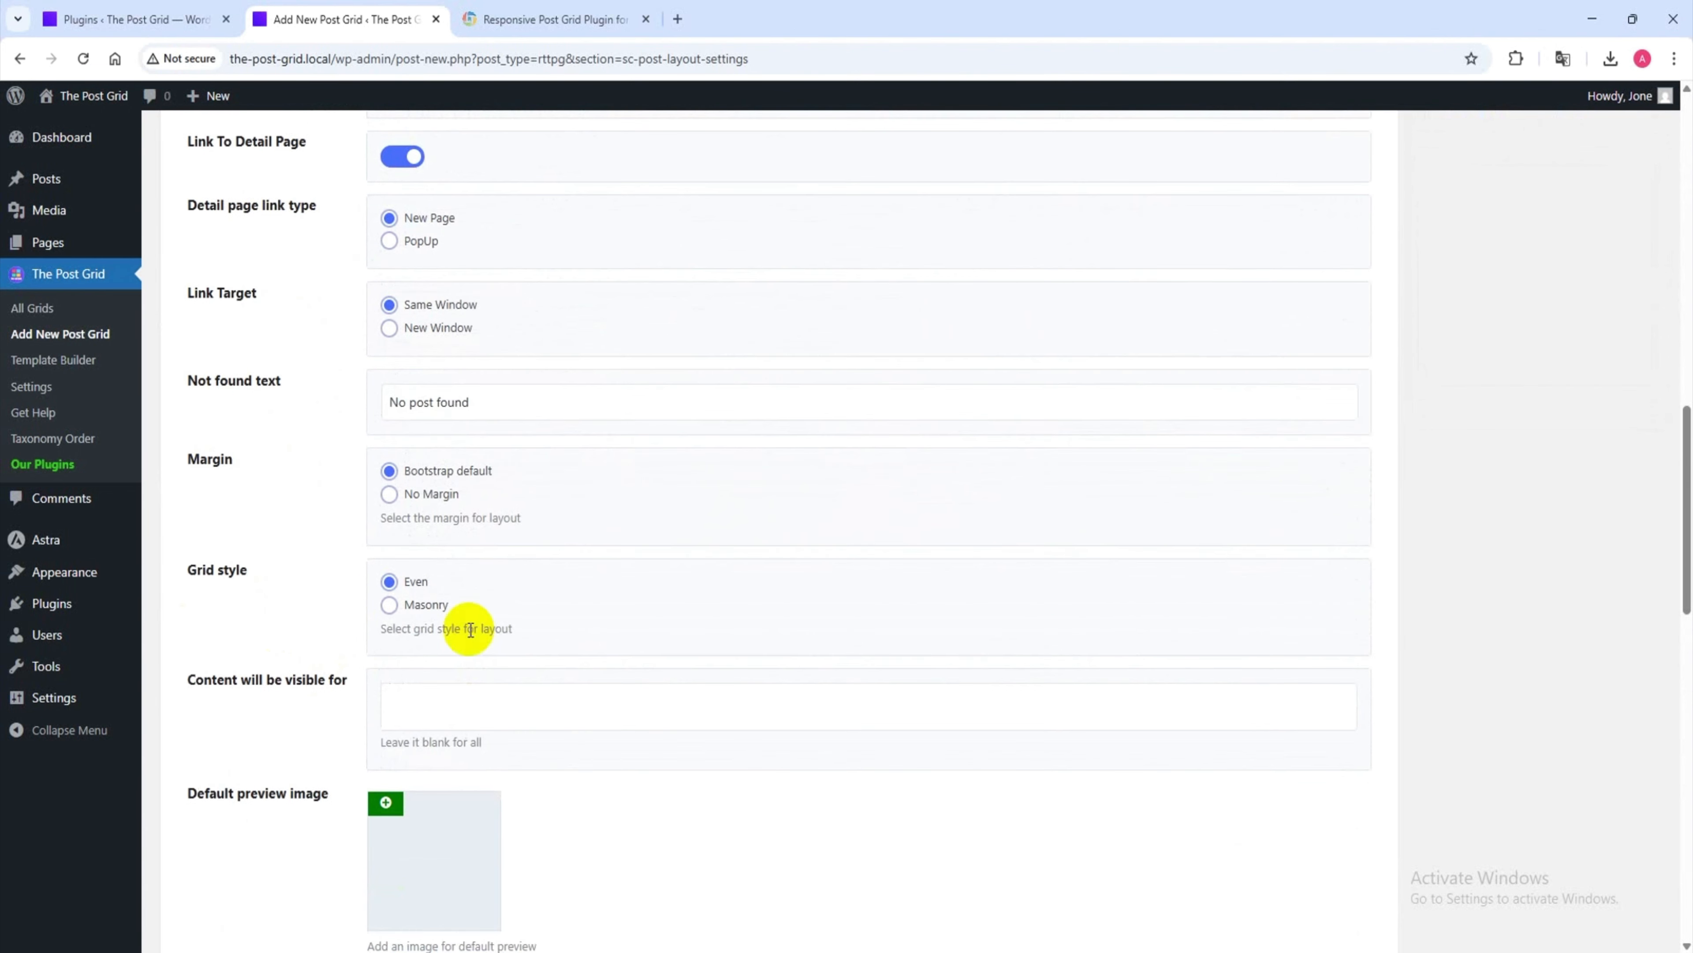
pyautogui.scroll(-20, 413, 639)
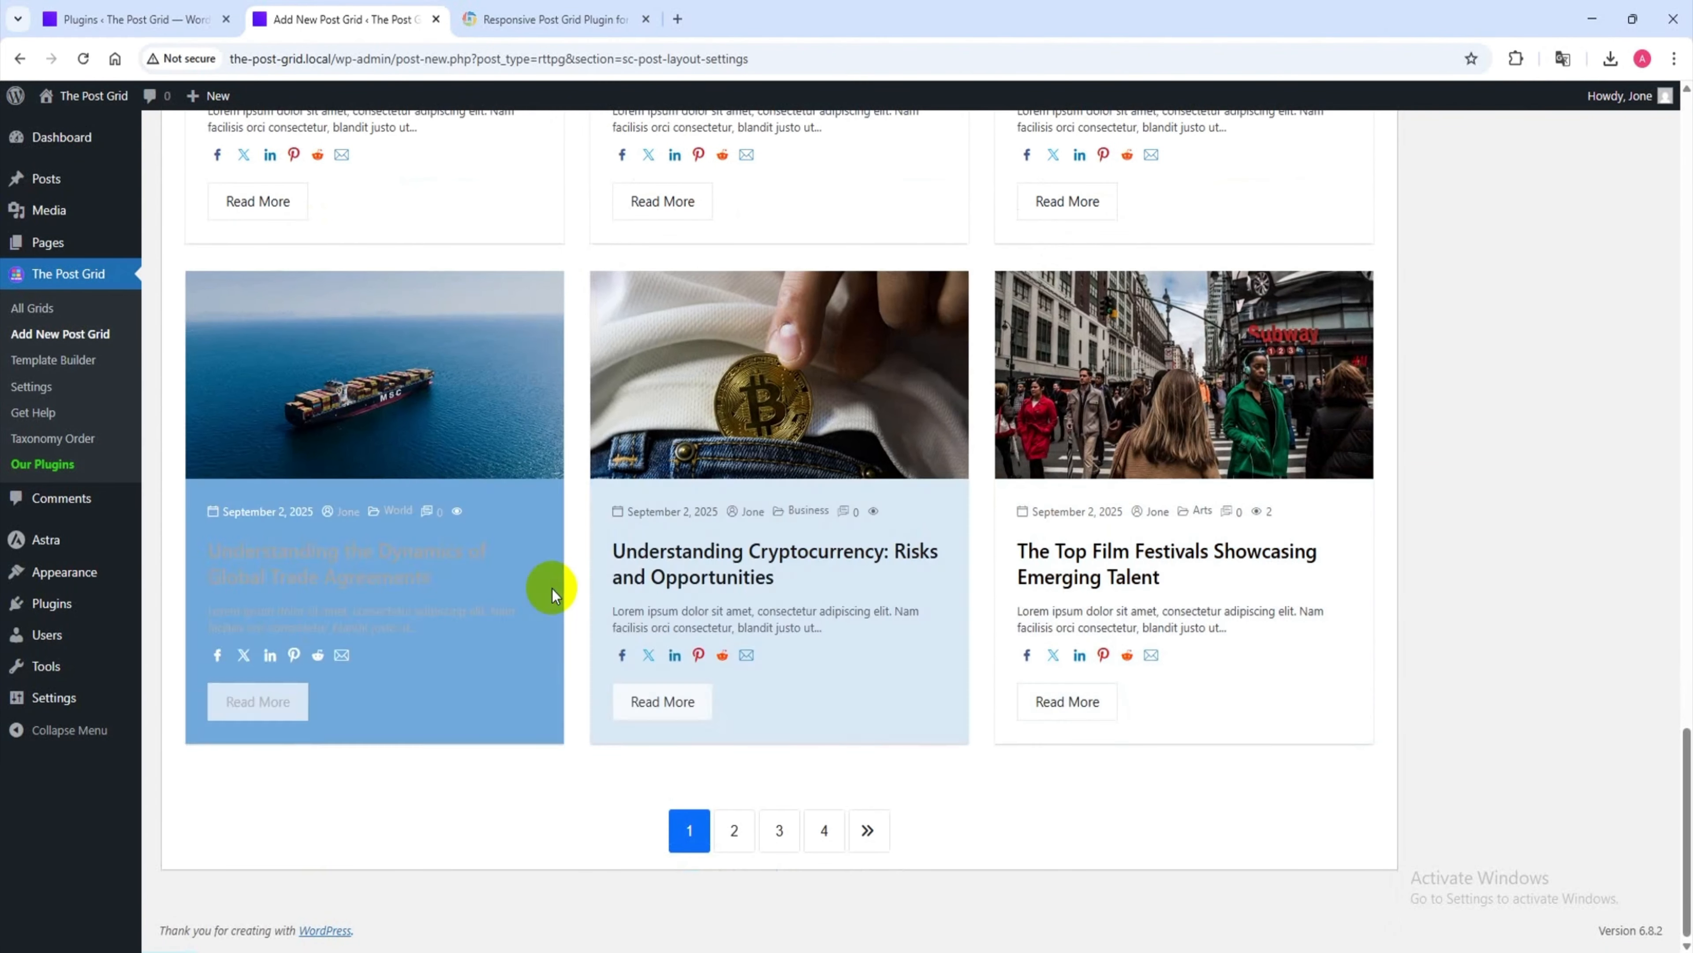
pyautogui.scroll(20, 554, 590)
pyautogui.scroll(13, 556, 591)
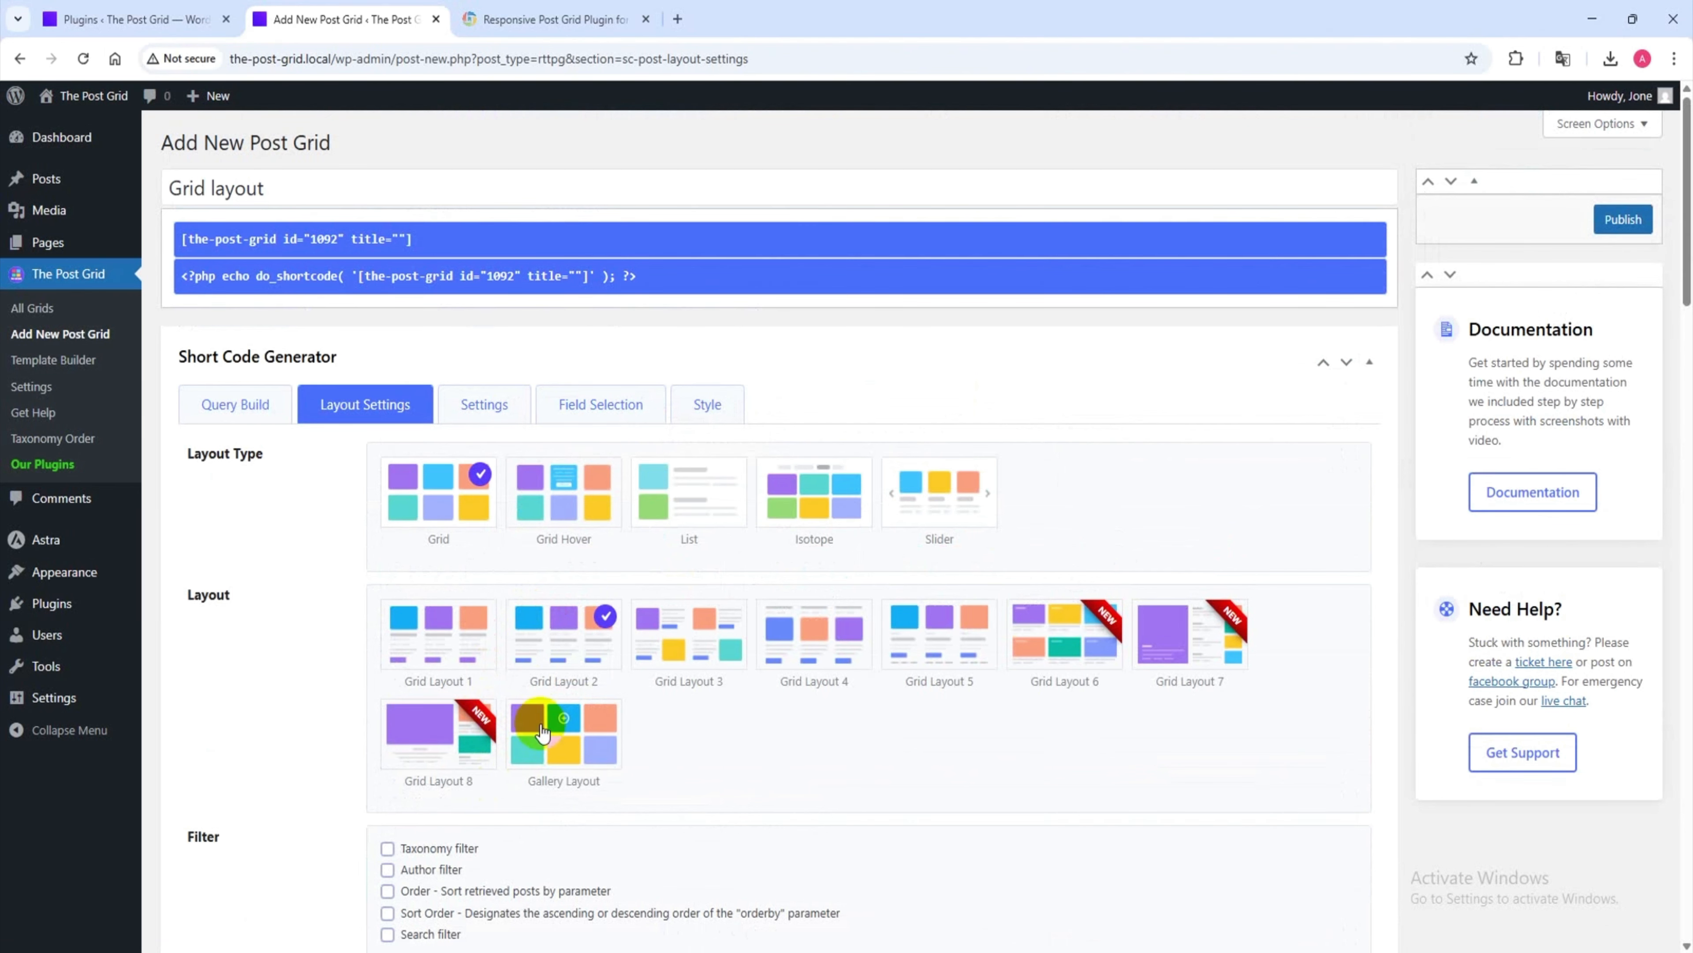
# - Review the grid's heading, category, title, meta, image, excerpt and read more button settings
pyautogui.click(494, 407)
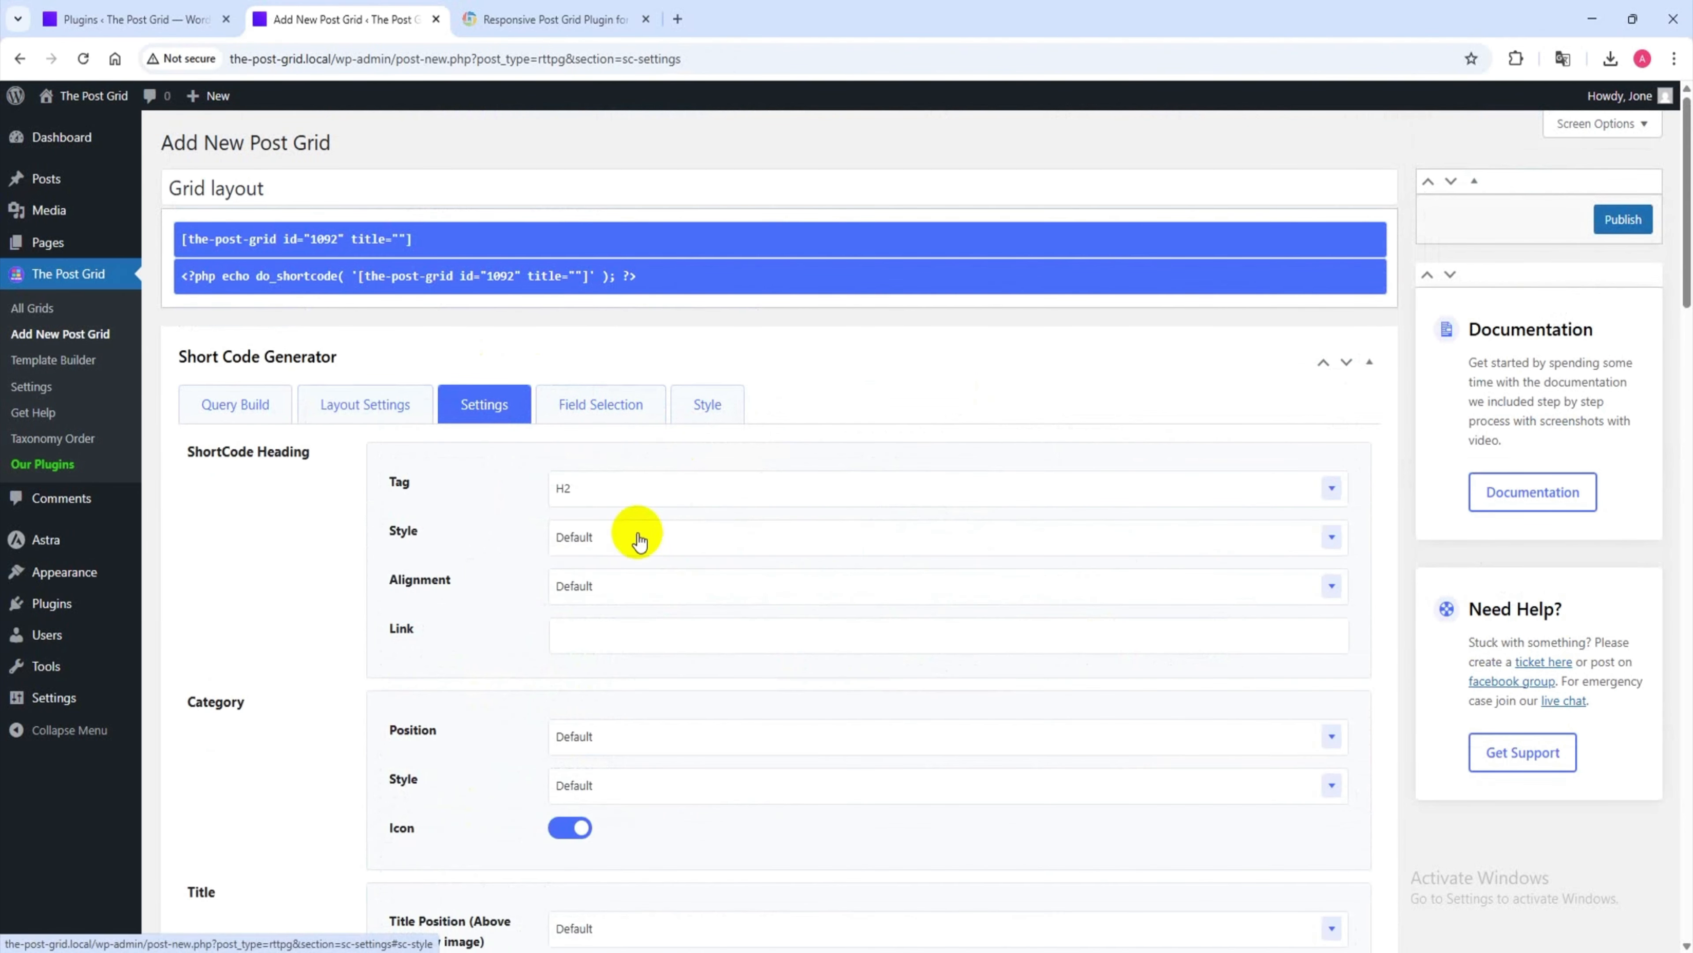
pyautogui.scroll(-4, 616, 509)
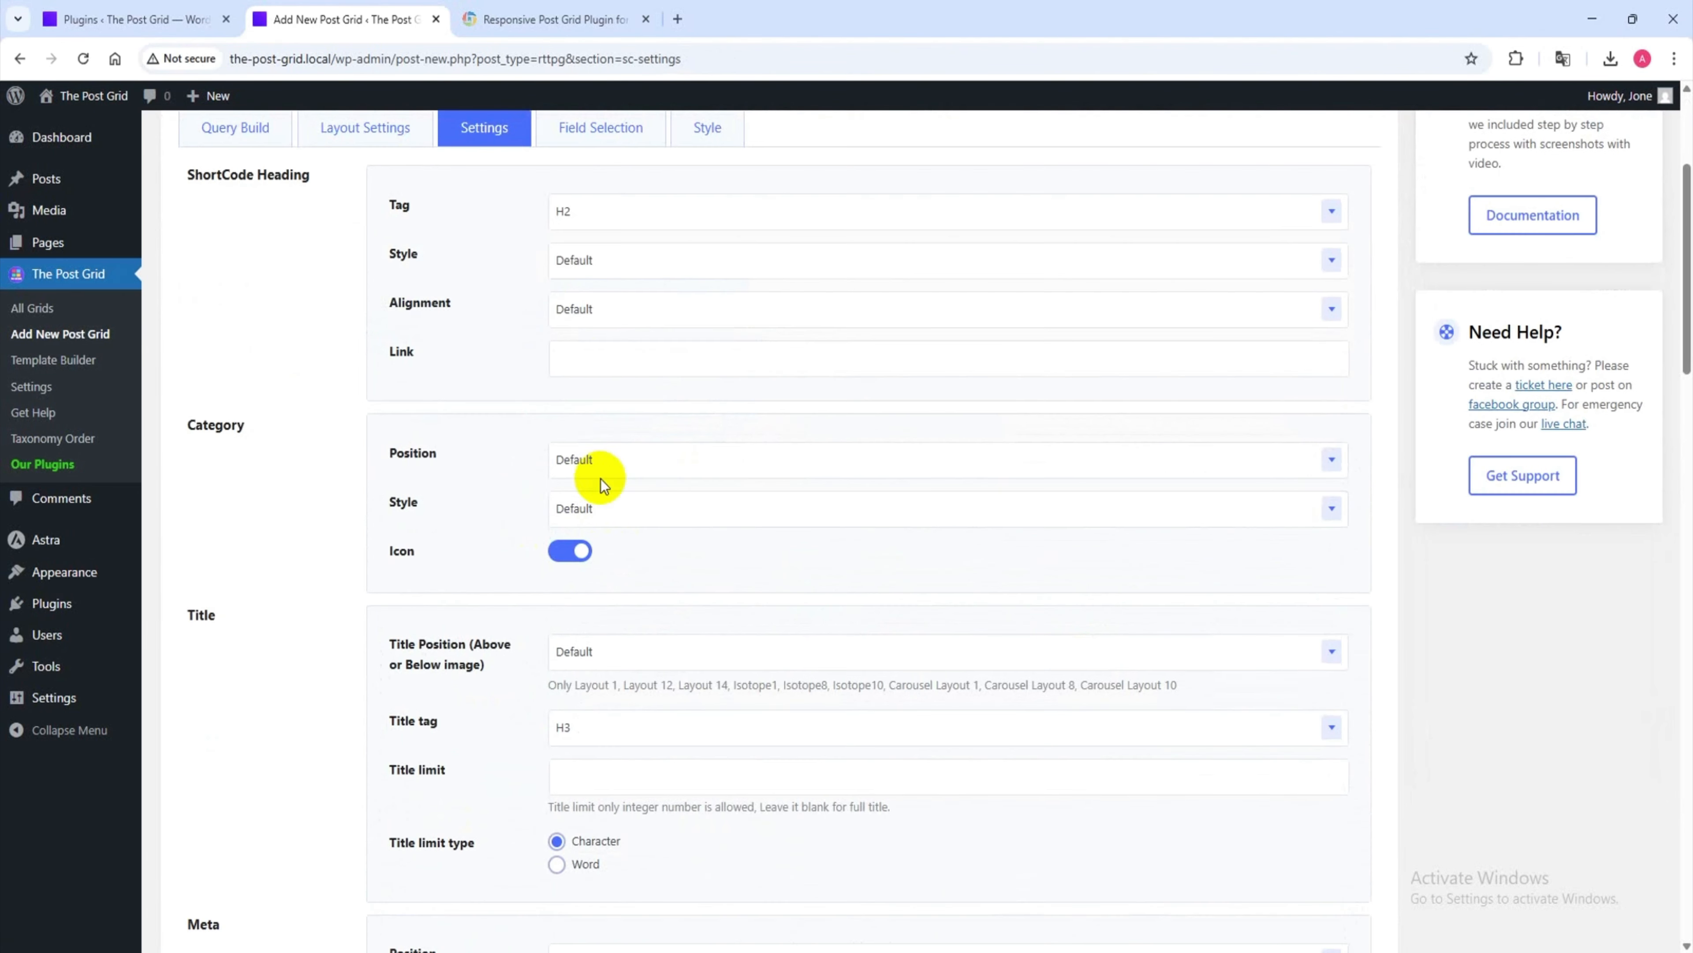
pyautogui.click(586, 270)
pyautogui.click(680, 266)
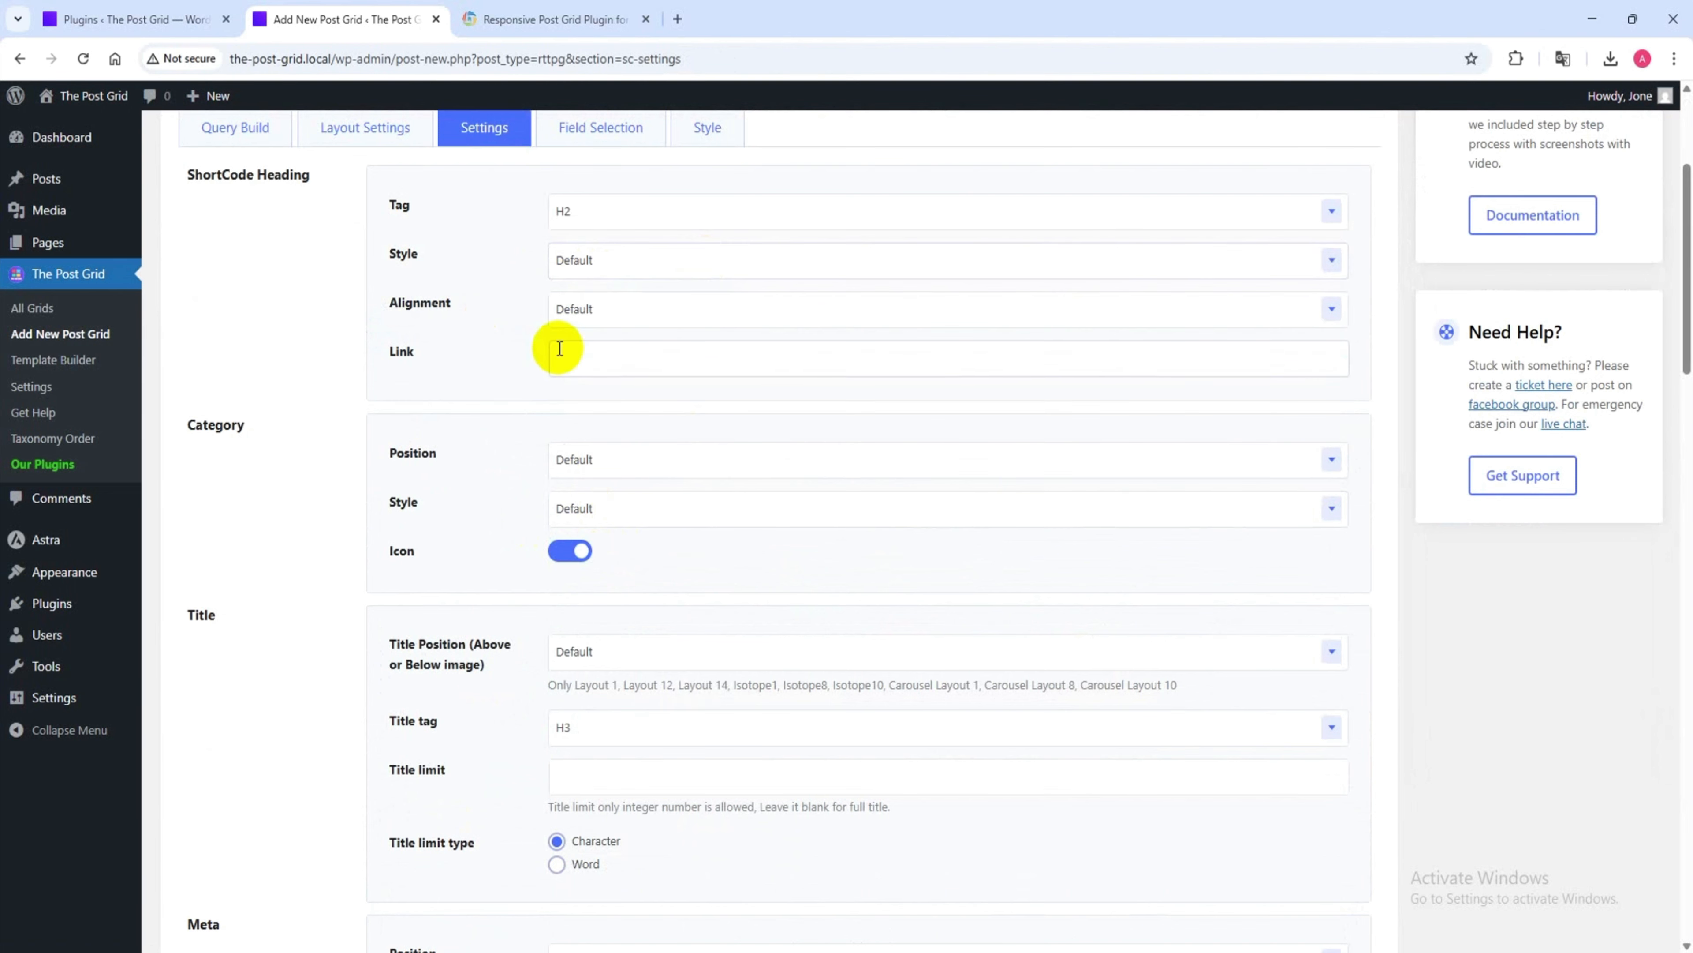
pyautogui.scroll(-3, 300, 442)
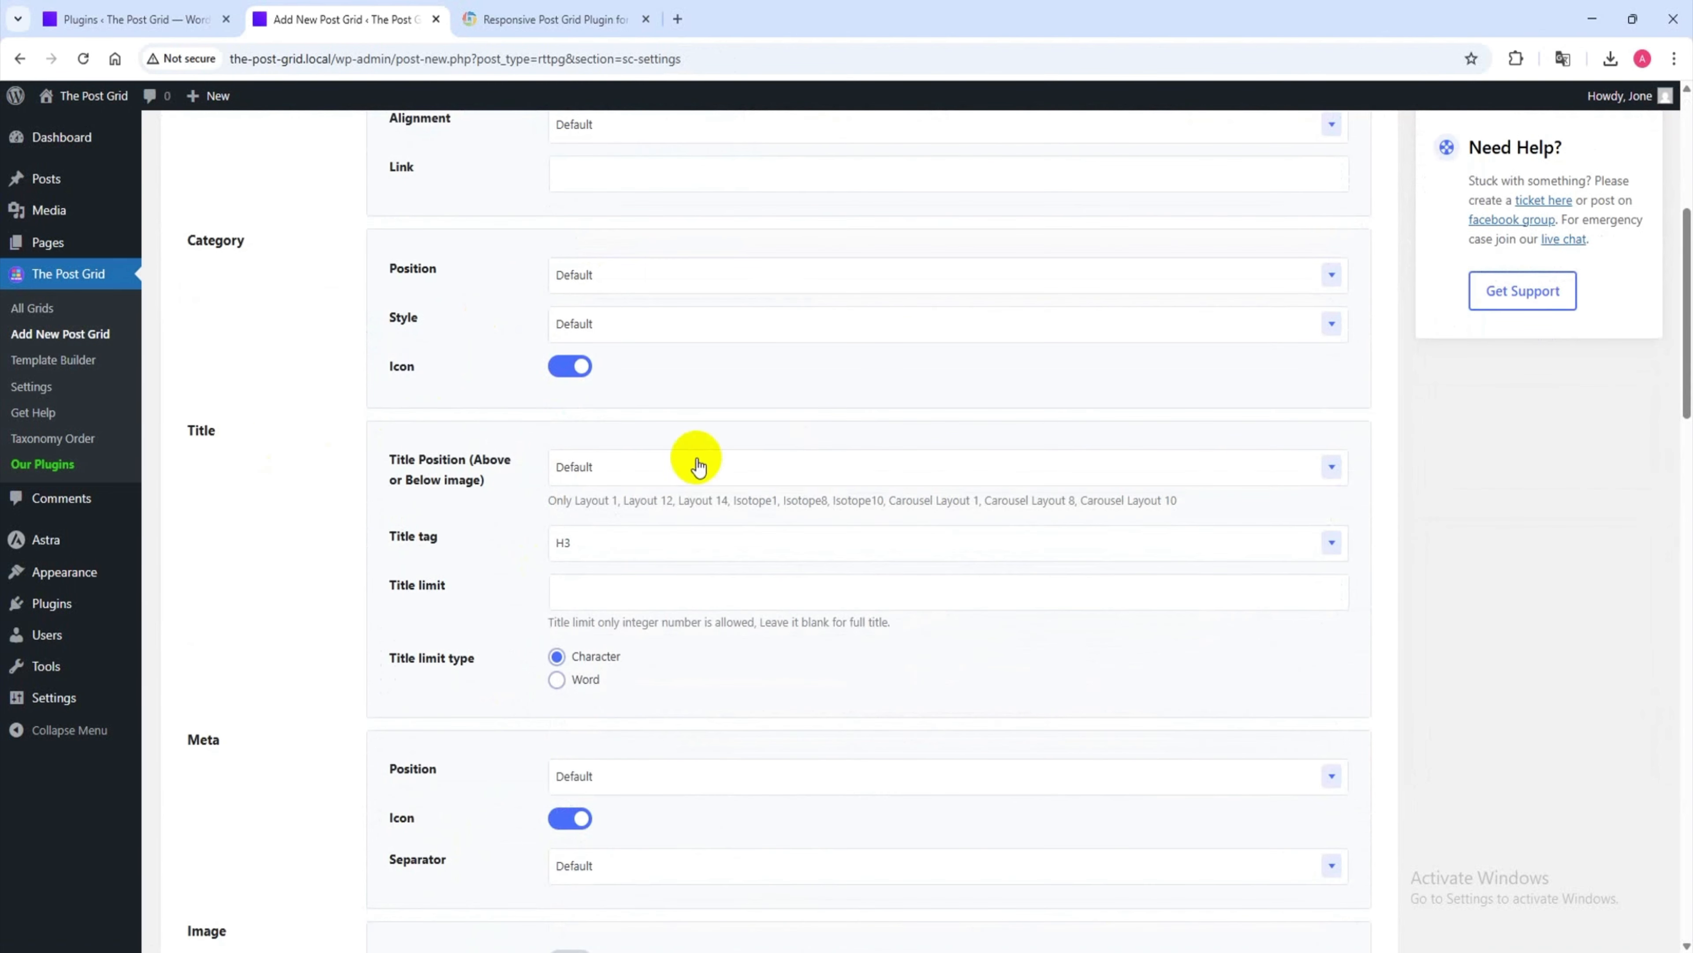
pyautogui.scroll(-7, 699, 467)
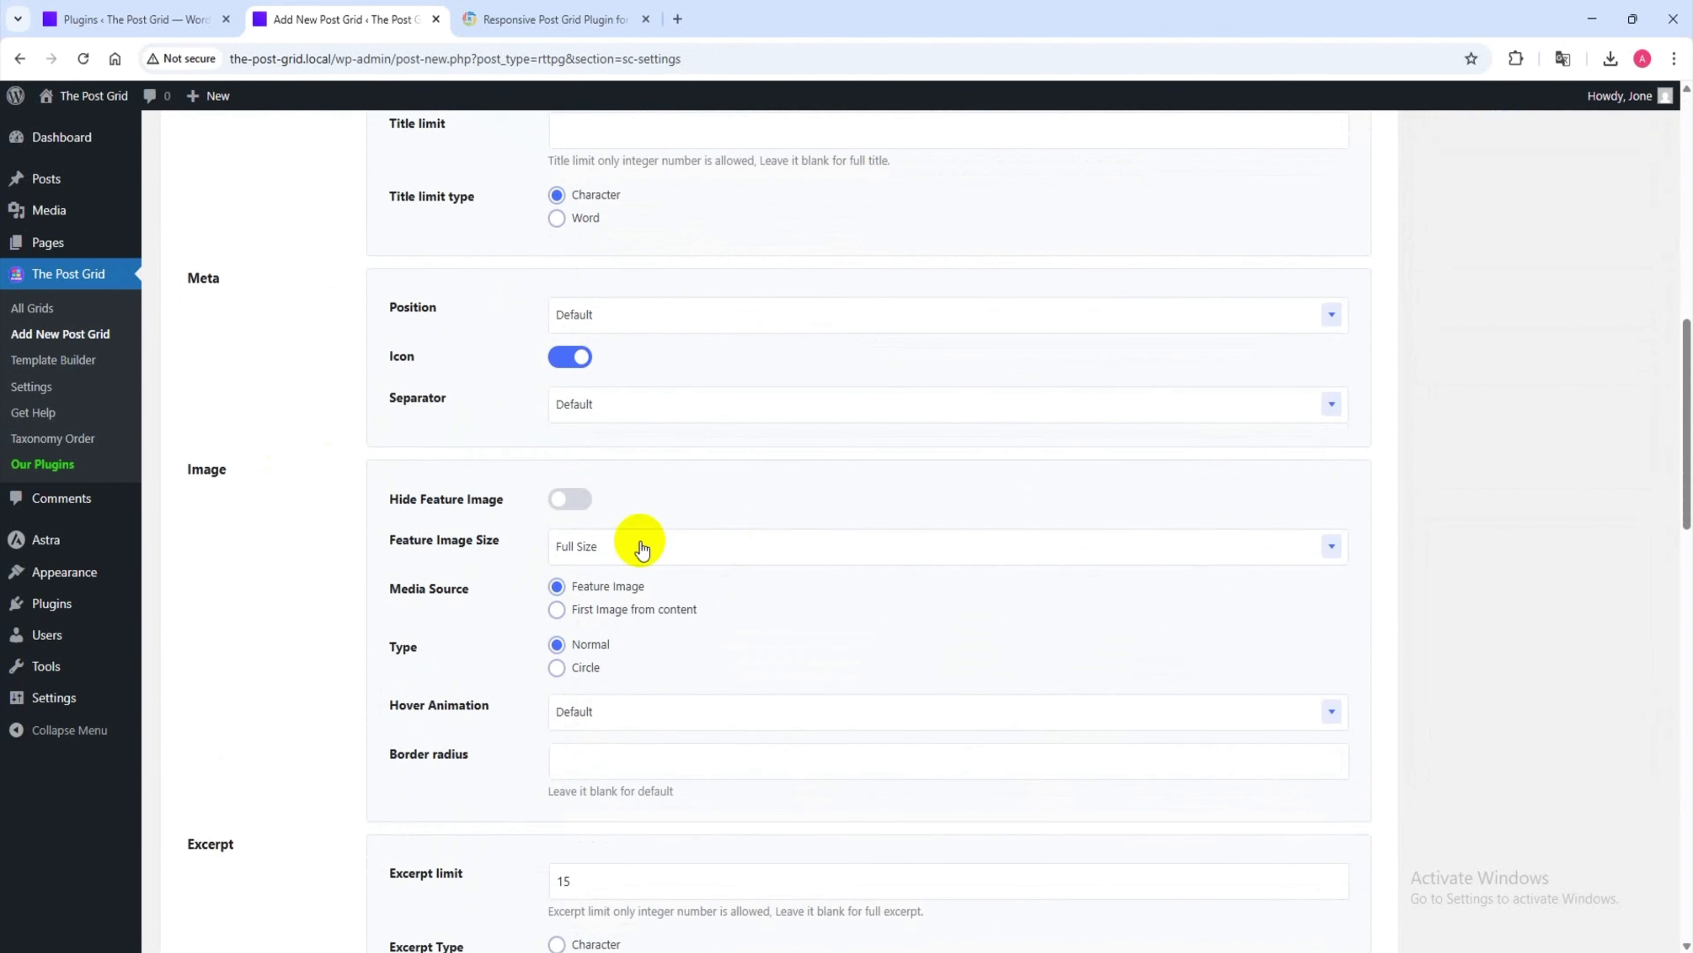
pyautogui.scroll(-7, 877, 658)
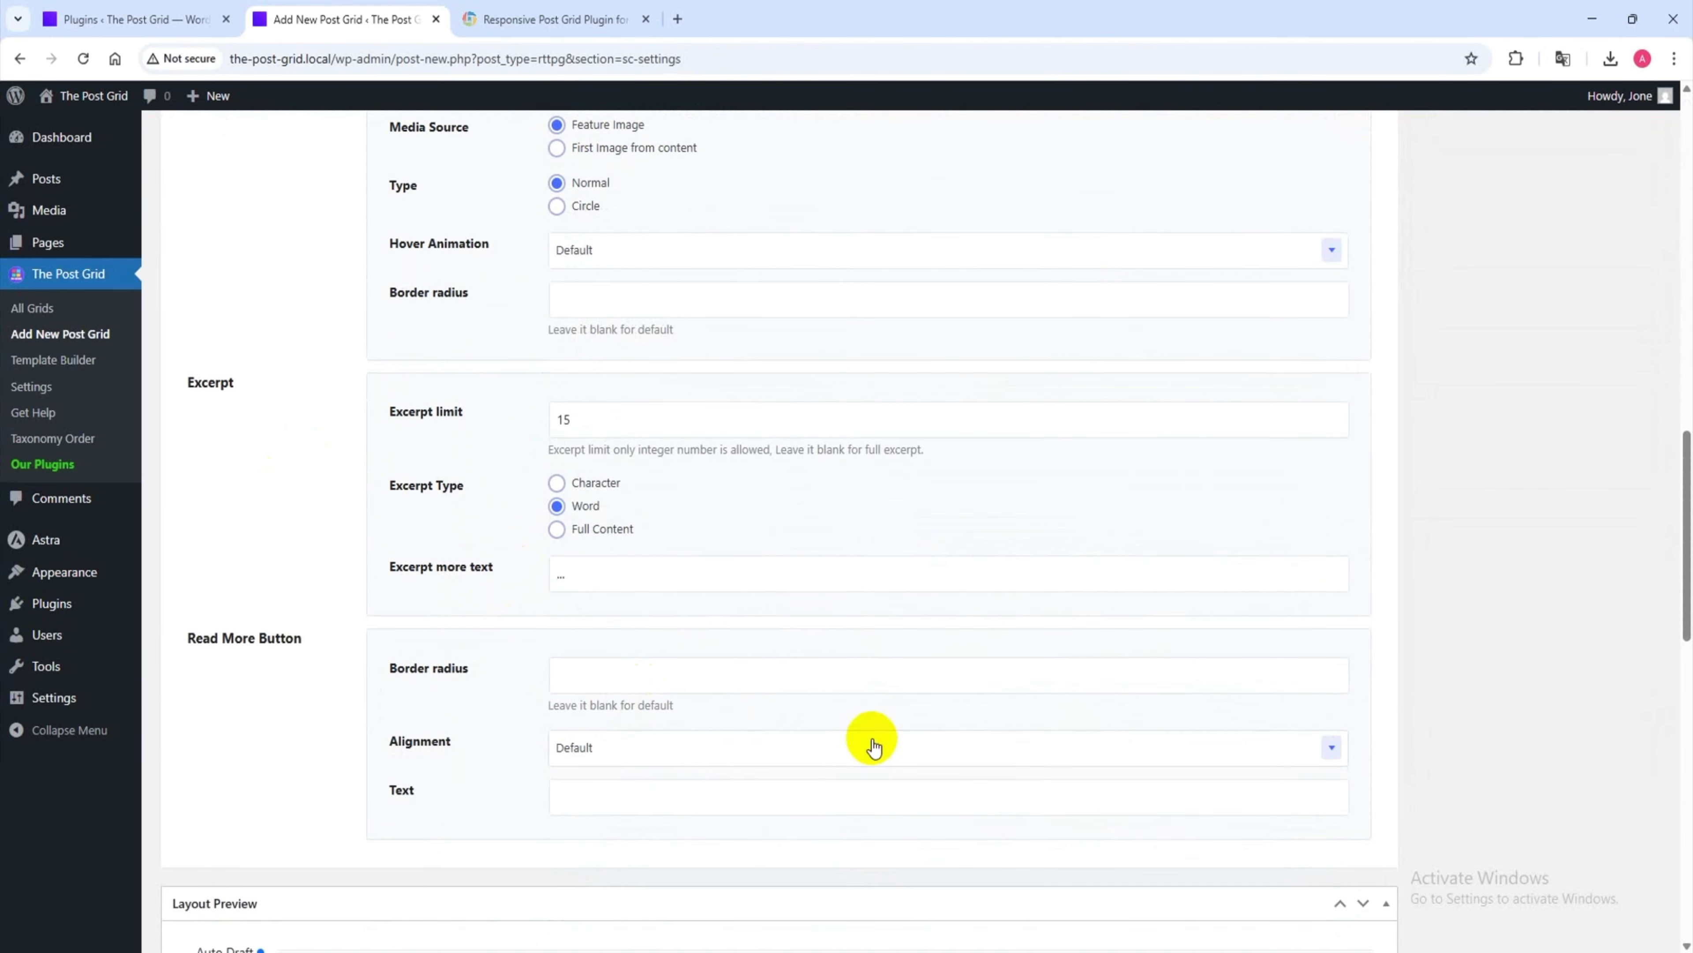
pyautogui.scroll(-3, 874, 745)
pyautogui.scroll(20, 899, 737)
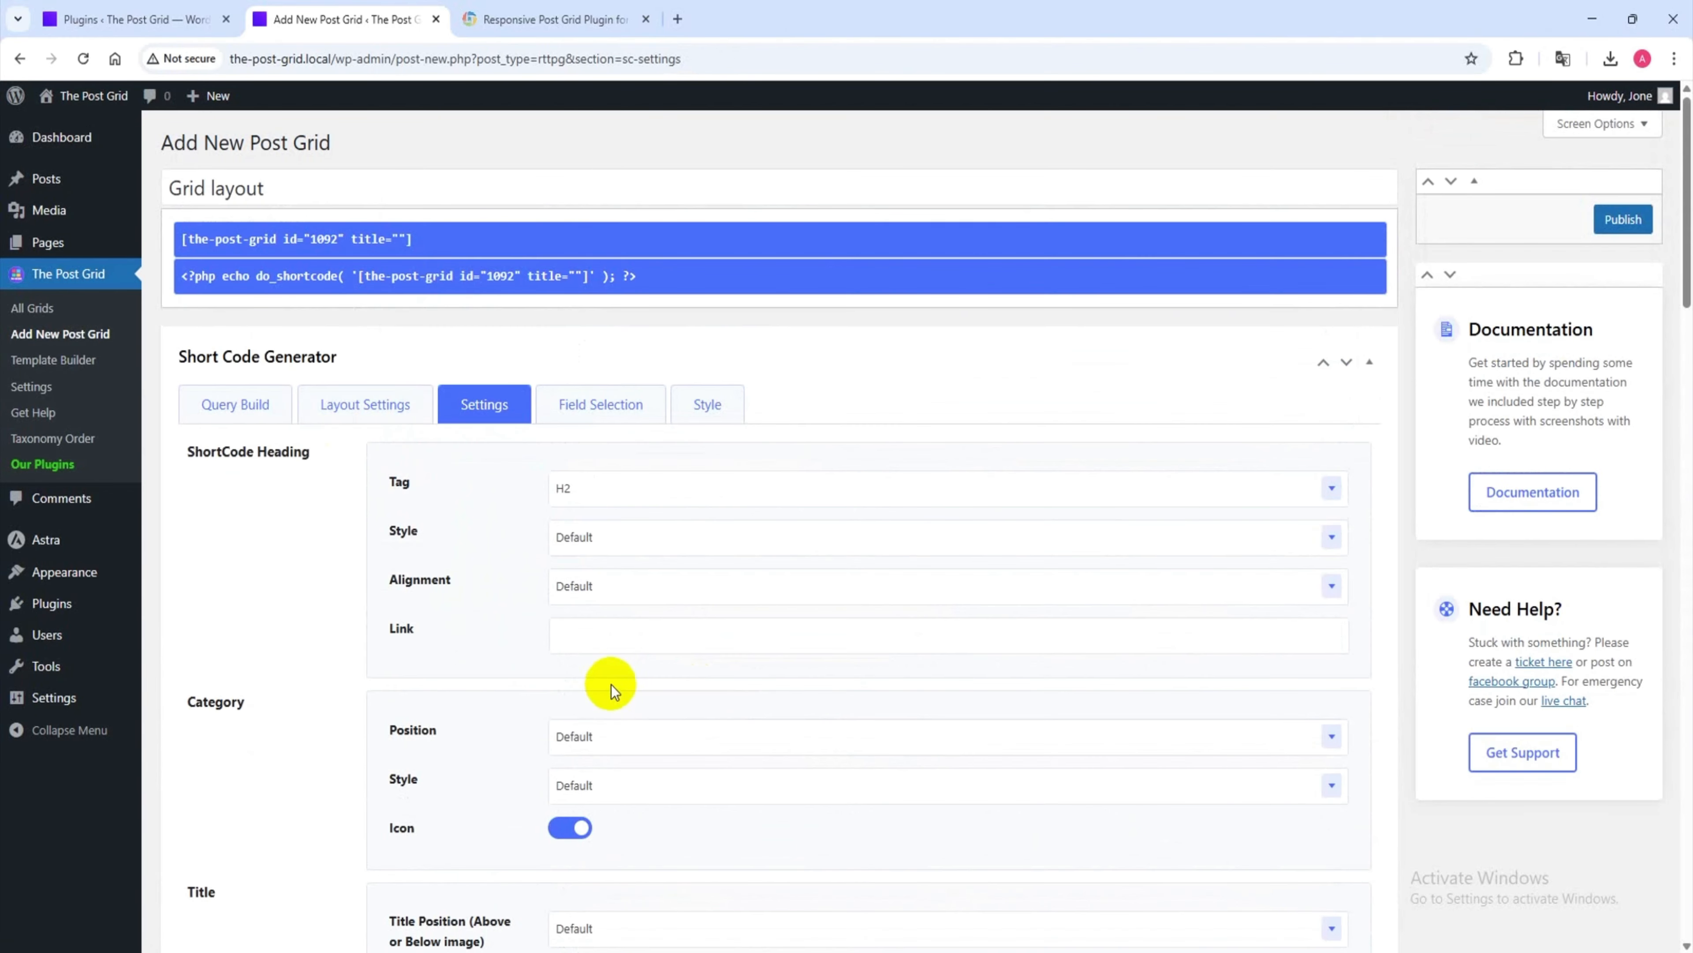
# - Exclude the Social share field from the grid's field selection and check the layout preview
pyautogui.click(637, 407)
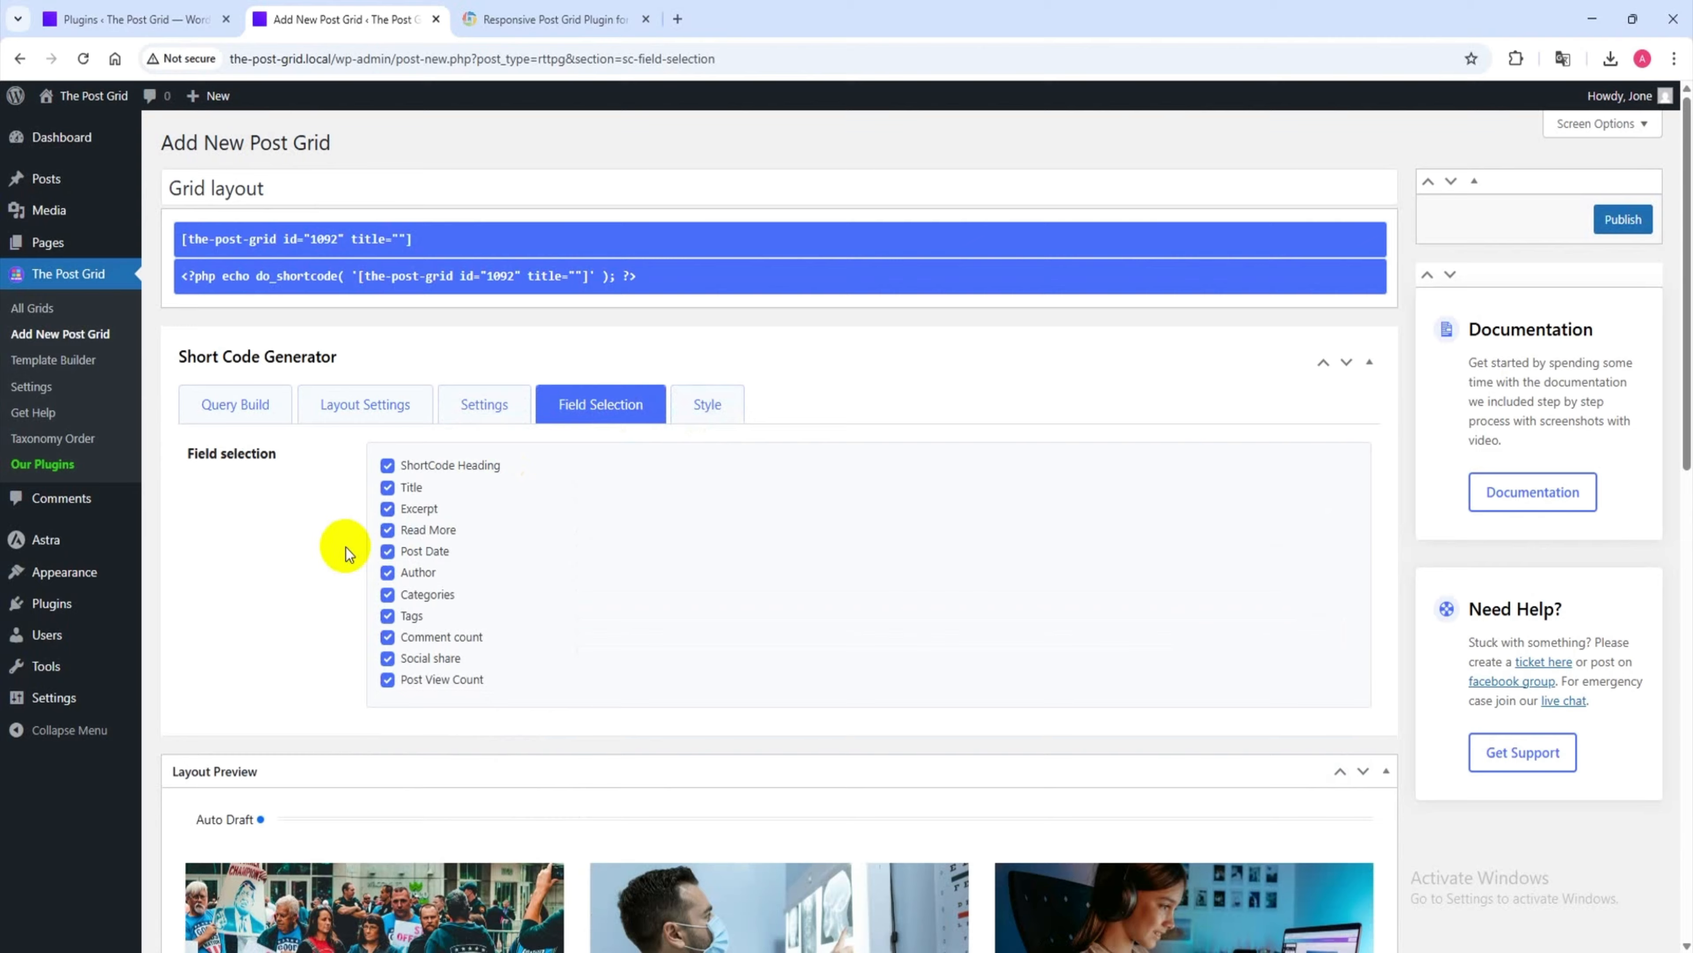
pyautogui.scroll(-7, 420, 570)
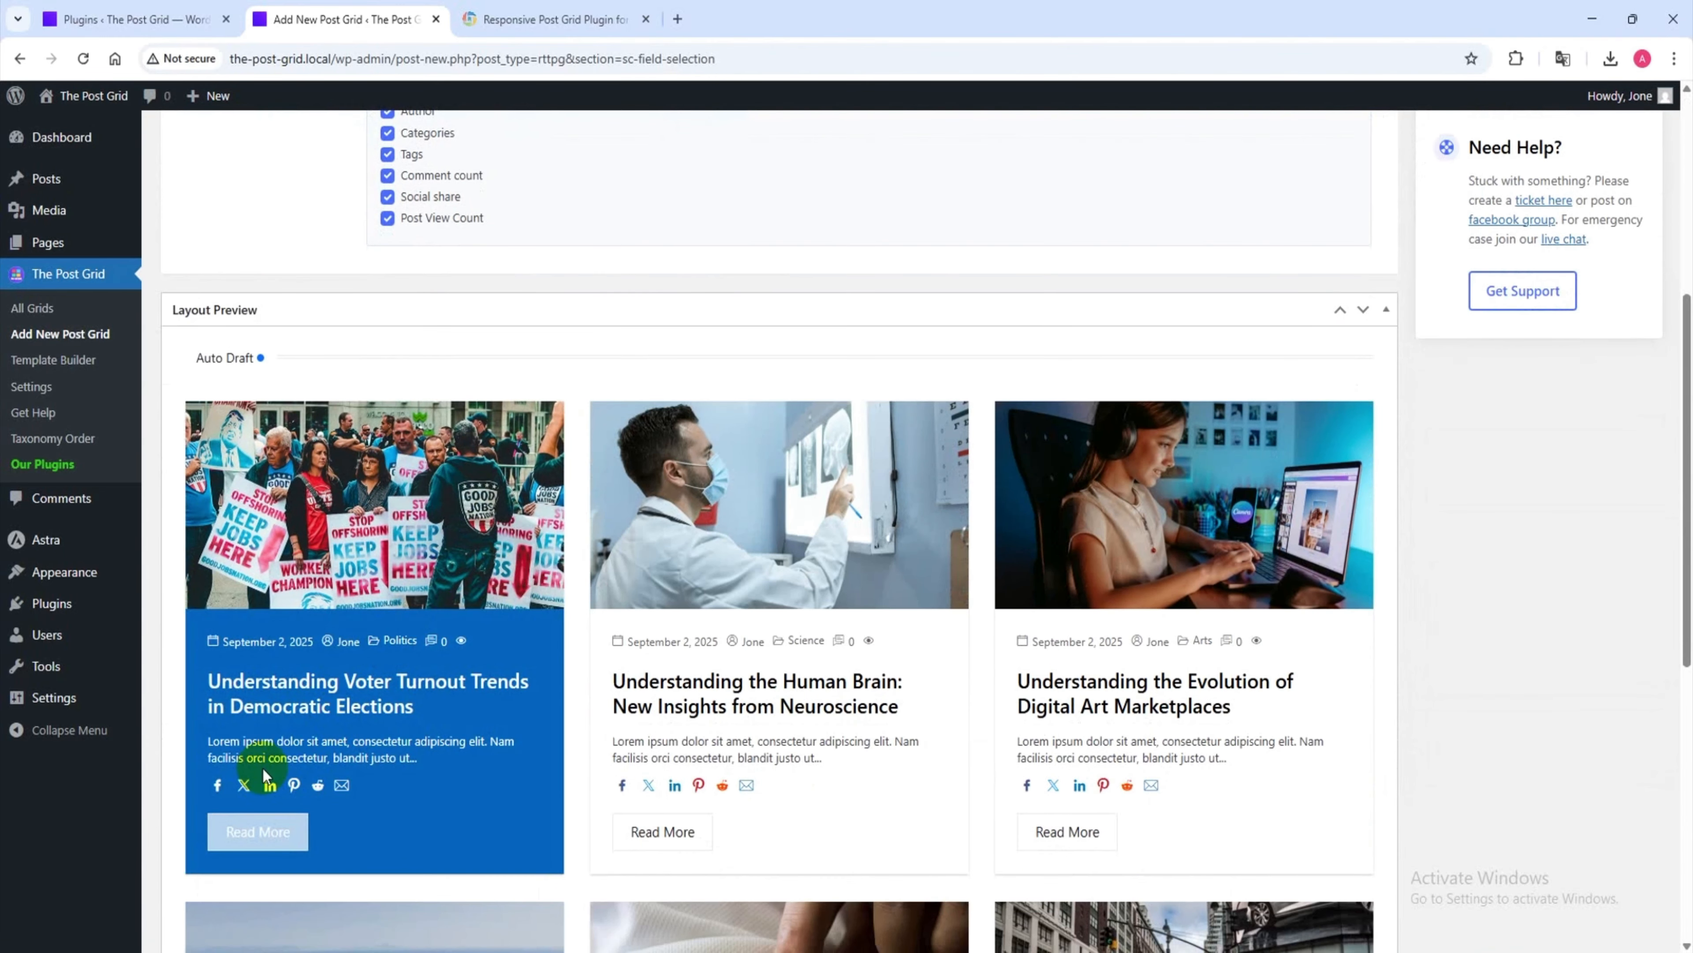
pyautogui.scroll(5, 366, 633)
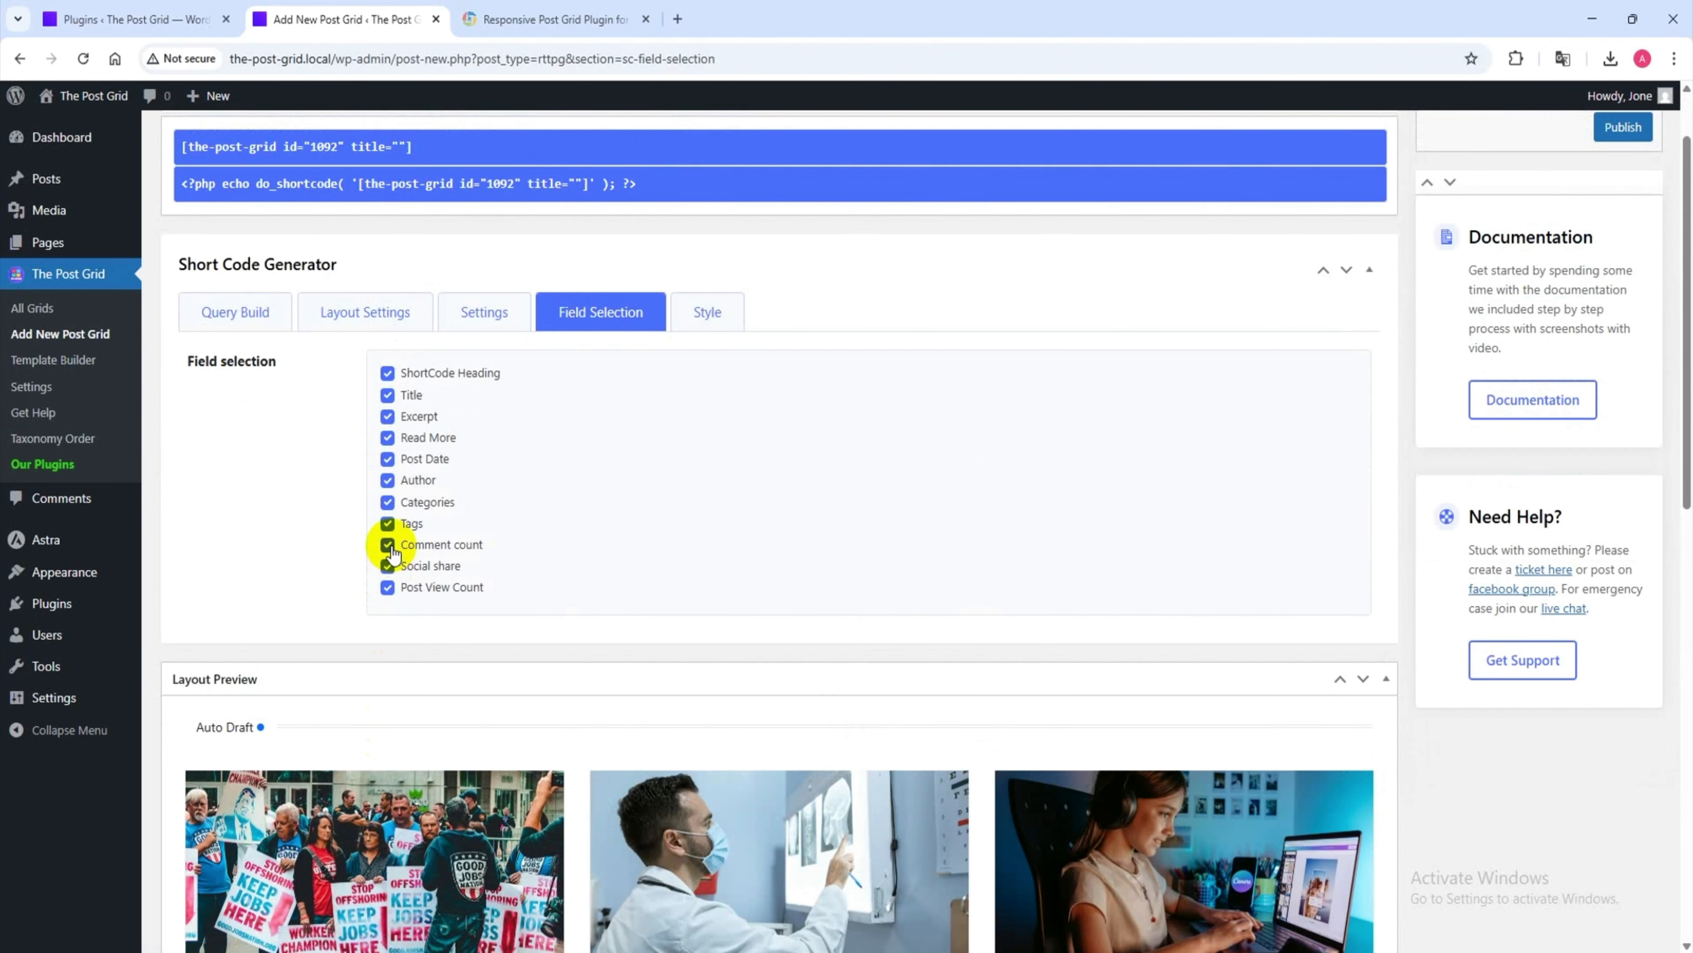
pyautogui.click(387, 567)
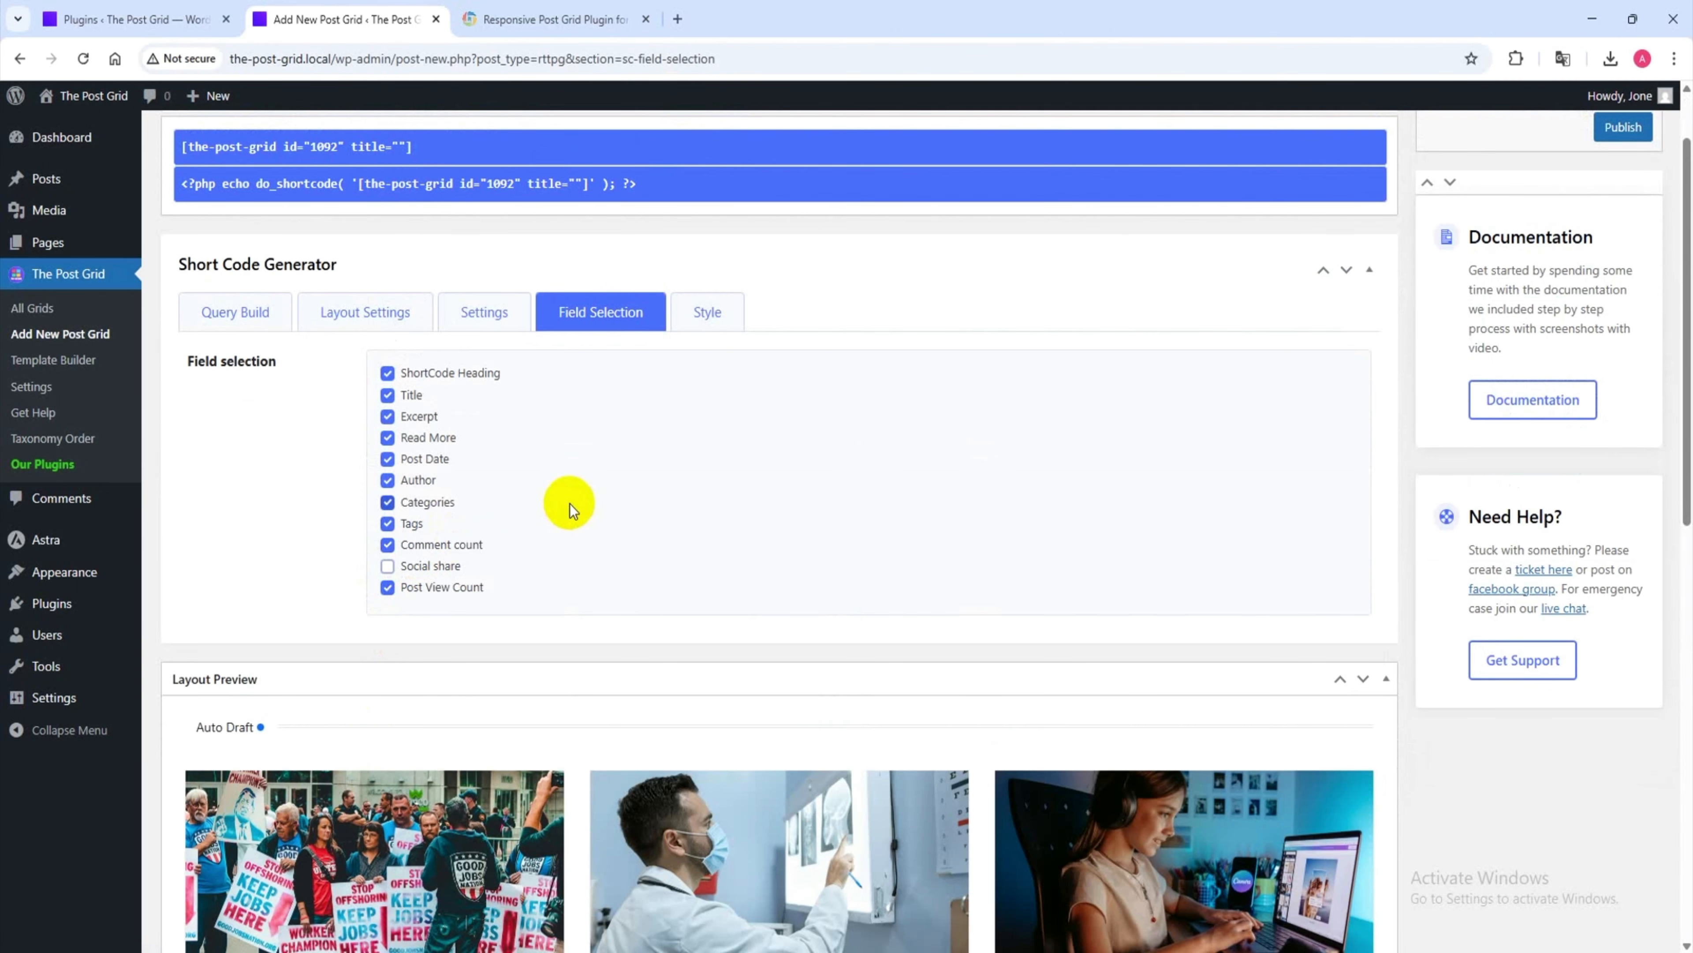
pyautogui.scroll(-5, 378, 624)
pyautogui.scroll(4, 457, 713)
pyautogui.scroll(3, 458, 712)
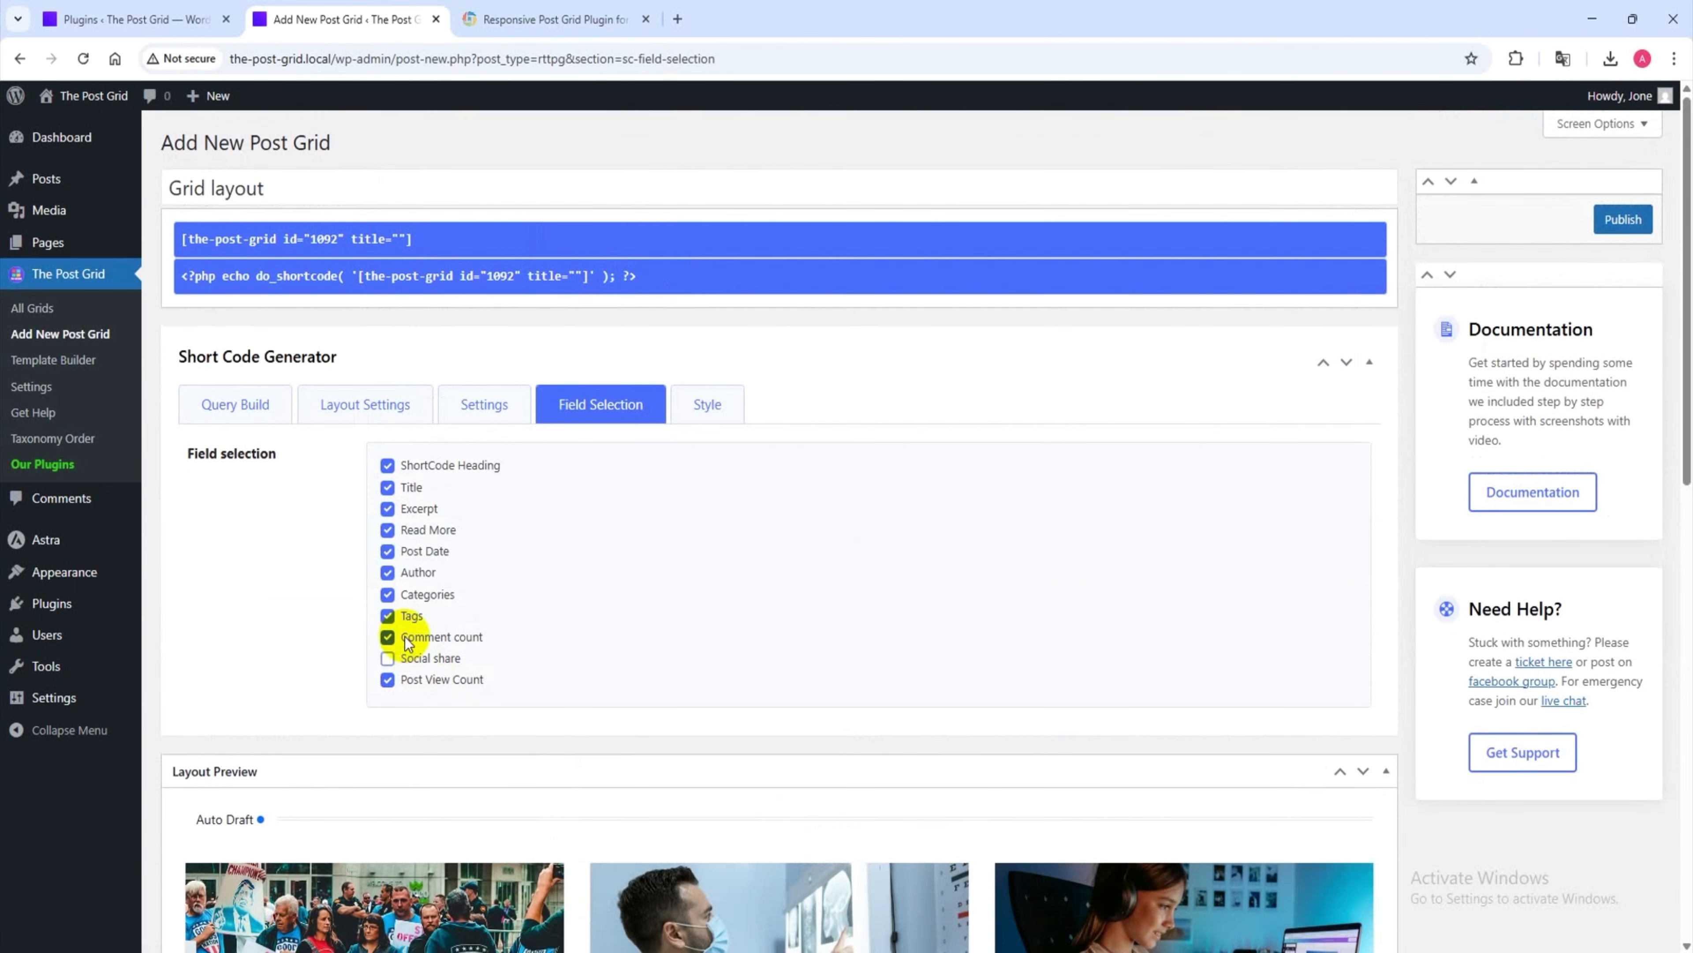
# - Exclude the Tags, Comment count and Post View Count fields from the grid and publish it
pyautogui.click(387, 636)
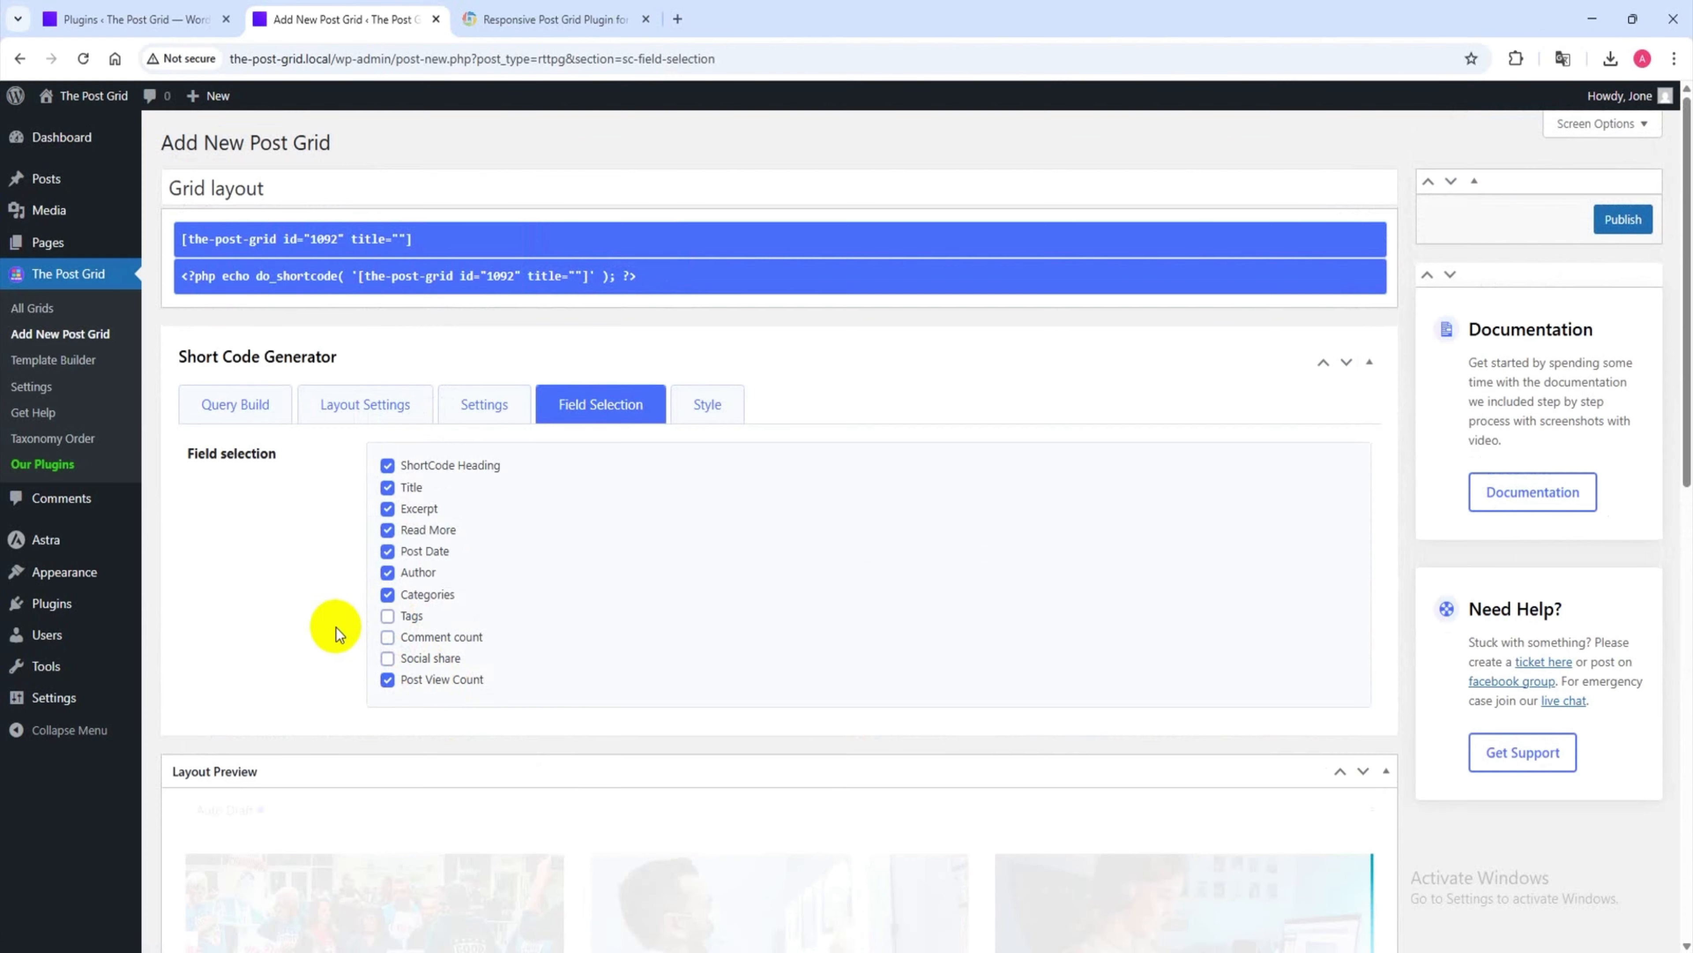
pyautogui.scroll(-8, 453, 647)
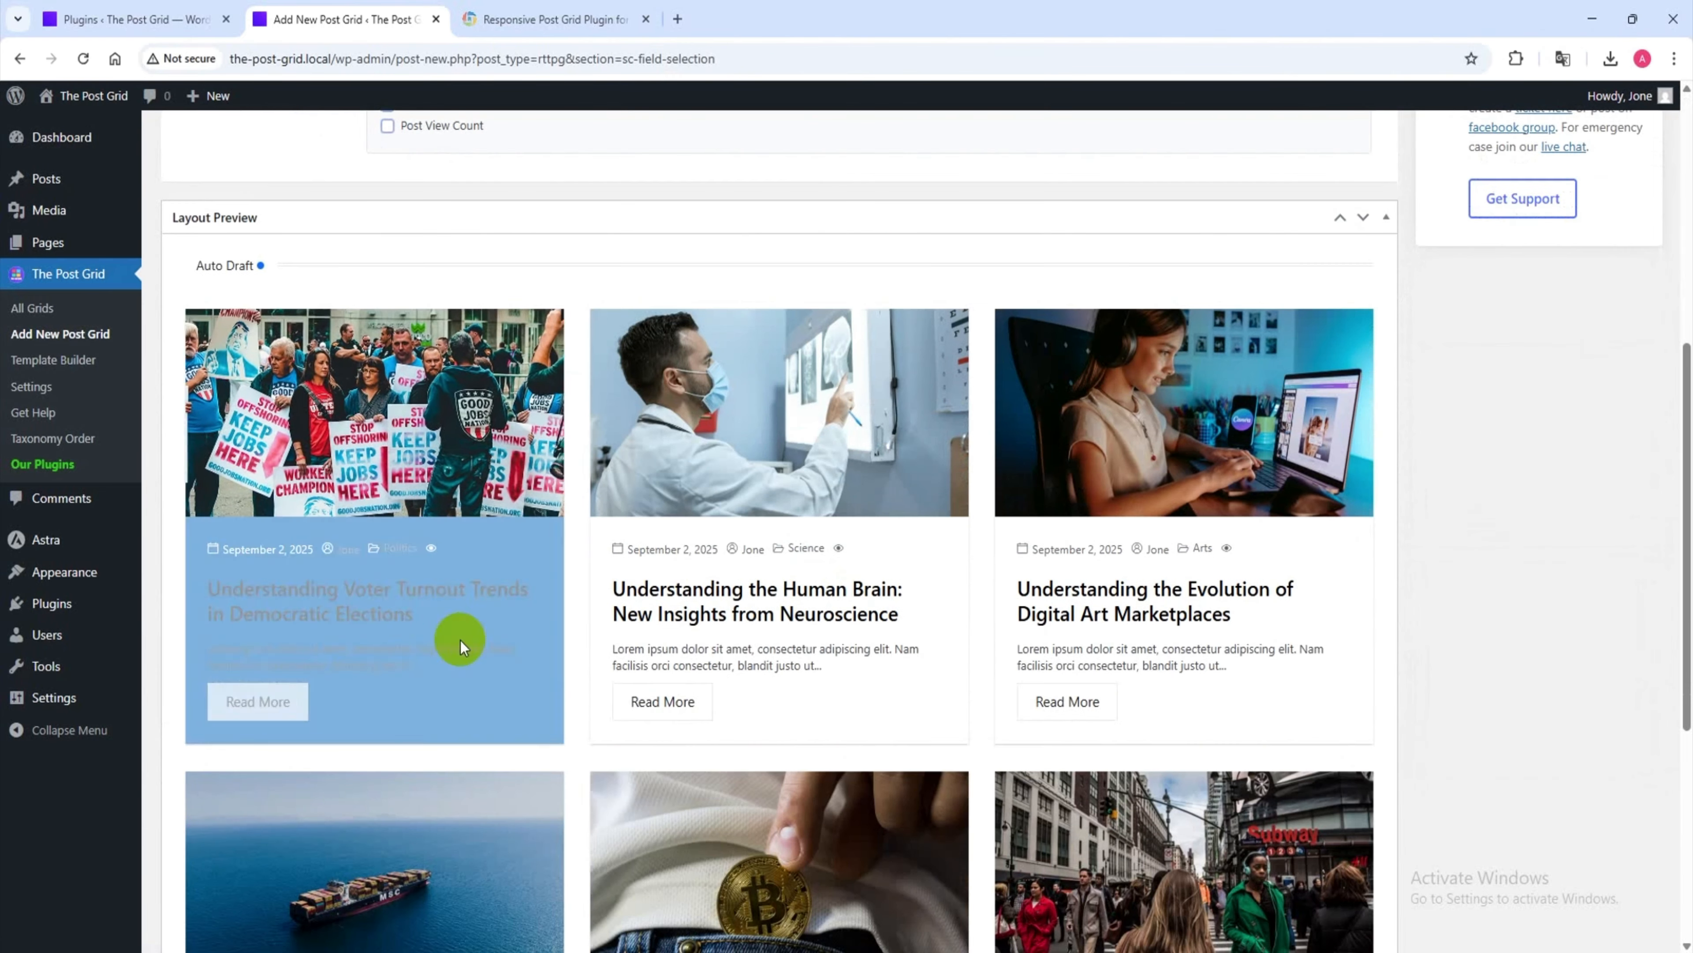
pyautogui.scroll(8, 465, 564)
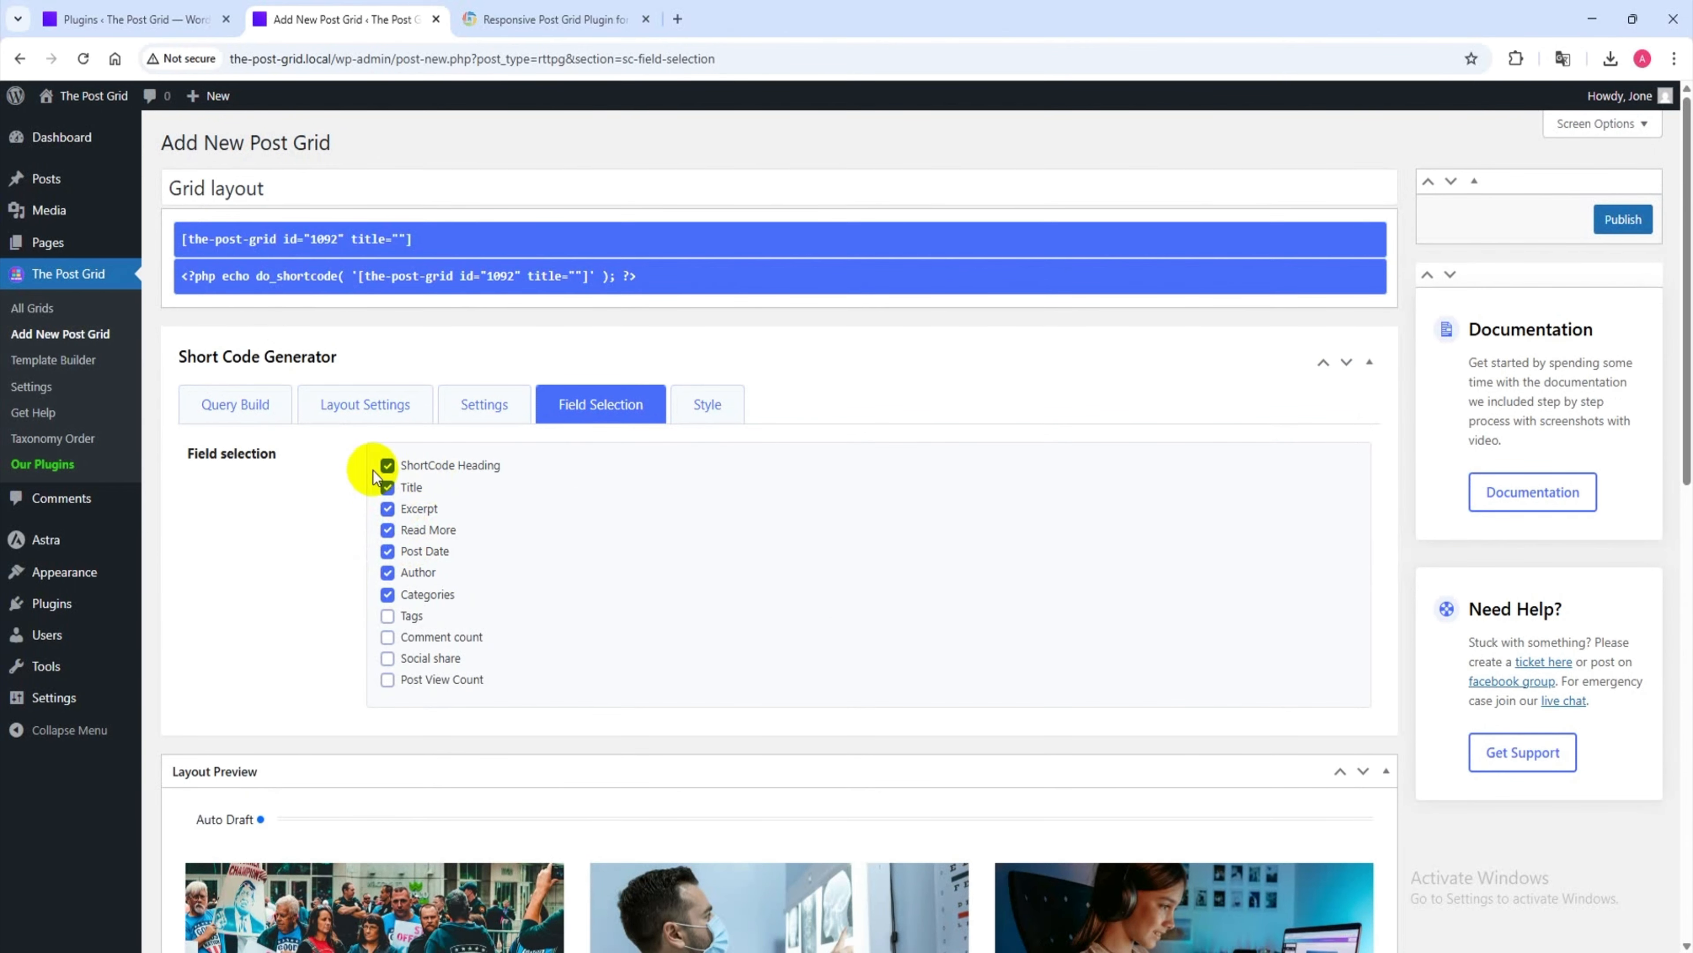
pyautogui.scroll(-7, 374, 470)
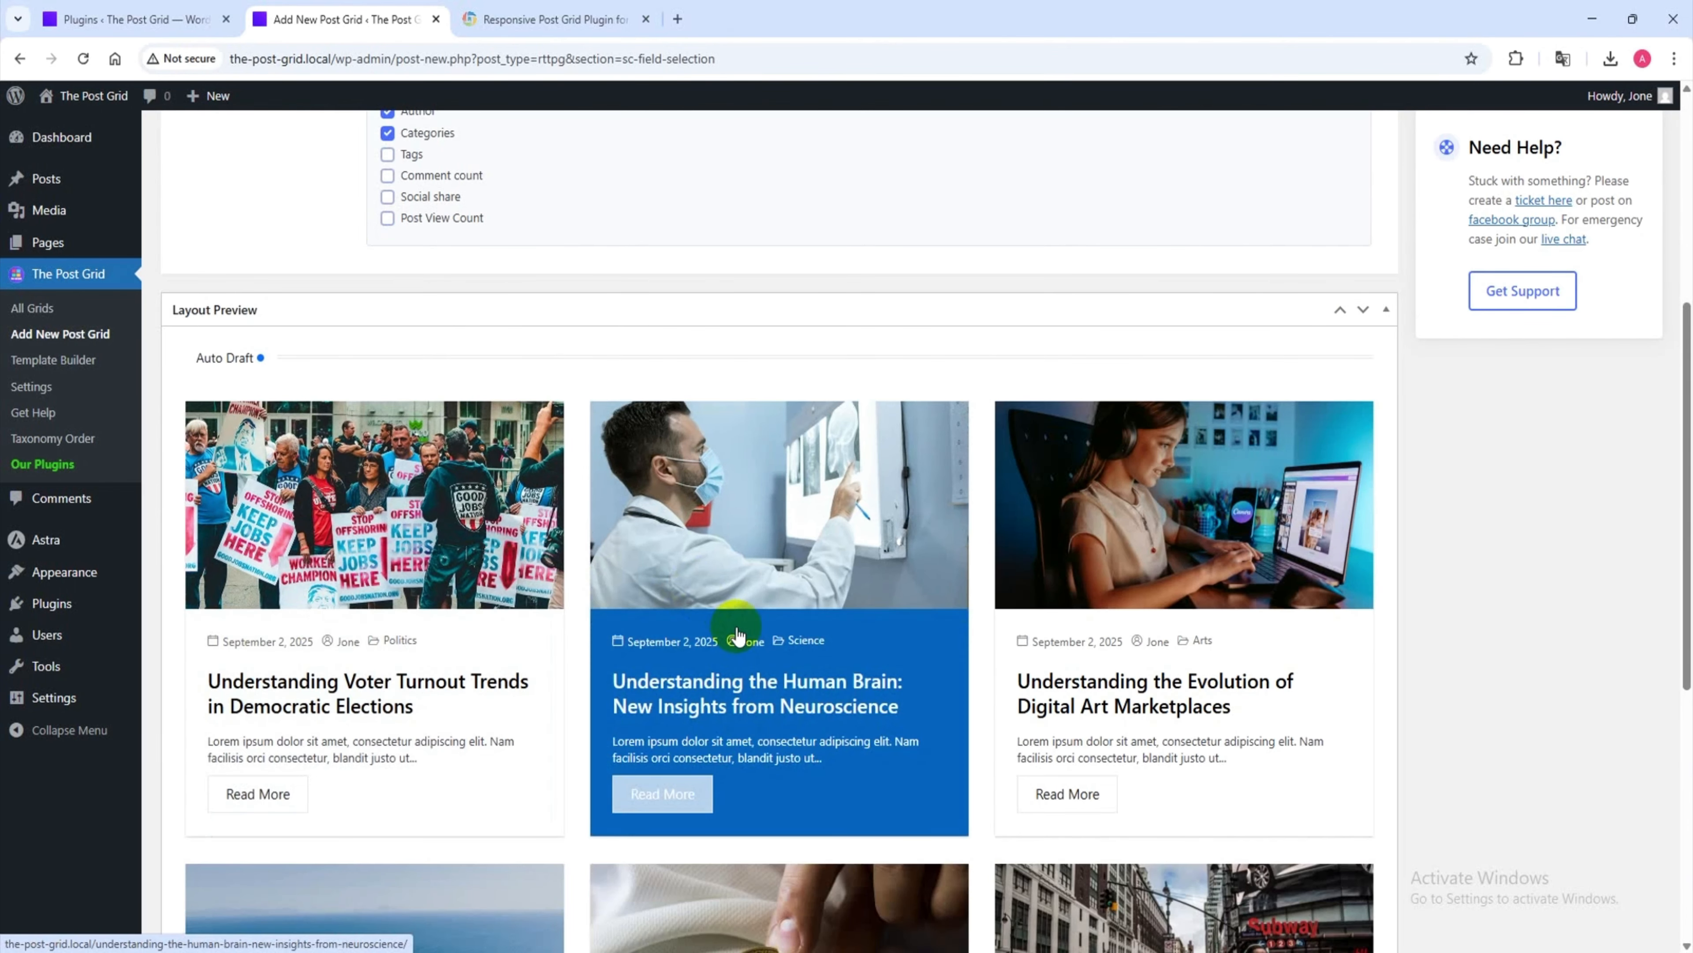
pyautogui.scroll(7, 737, 634)
pyautogui.click(1623, 219)
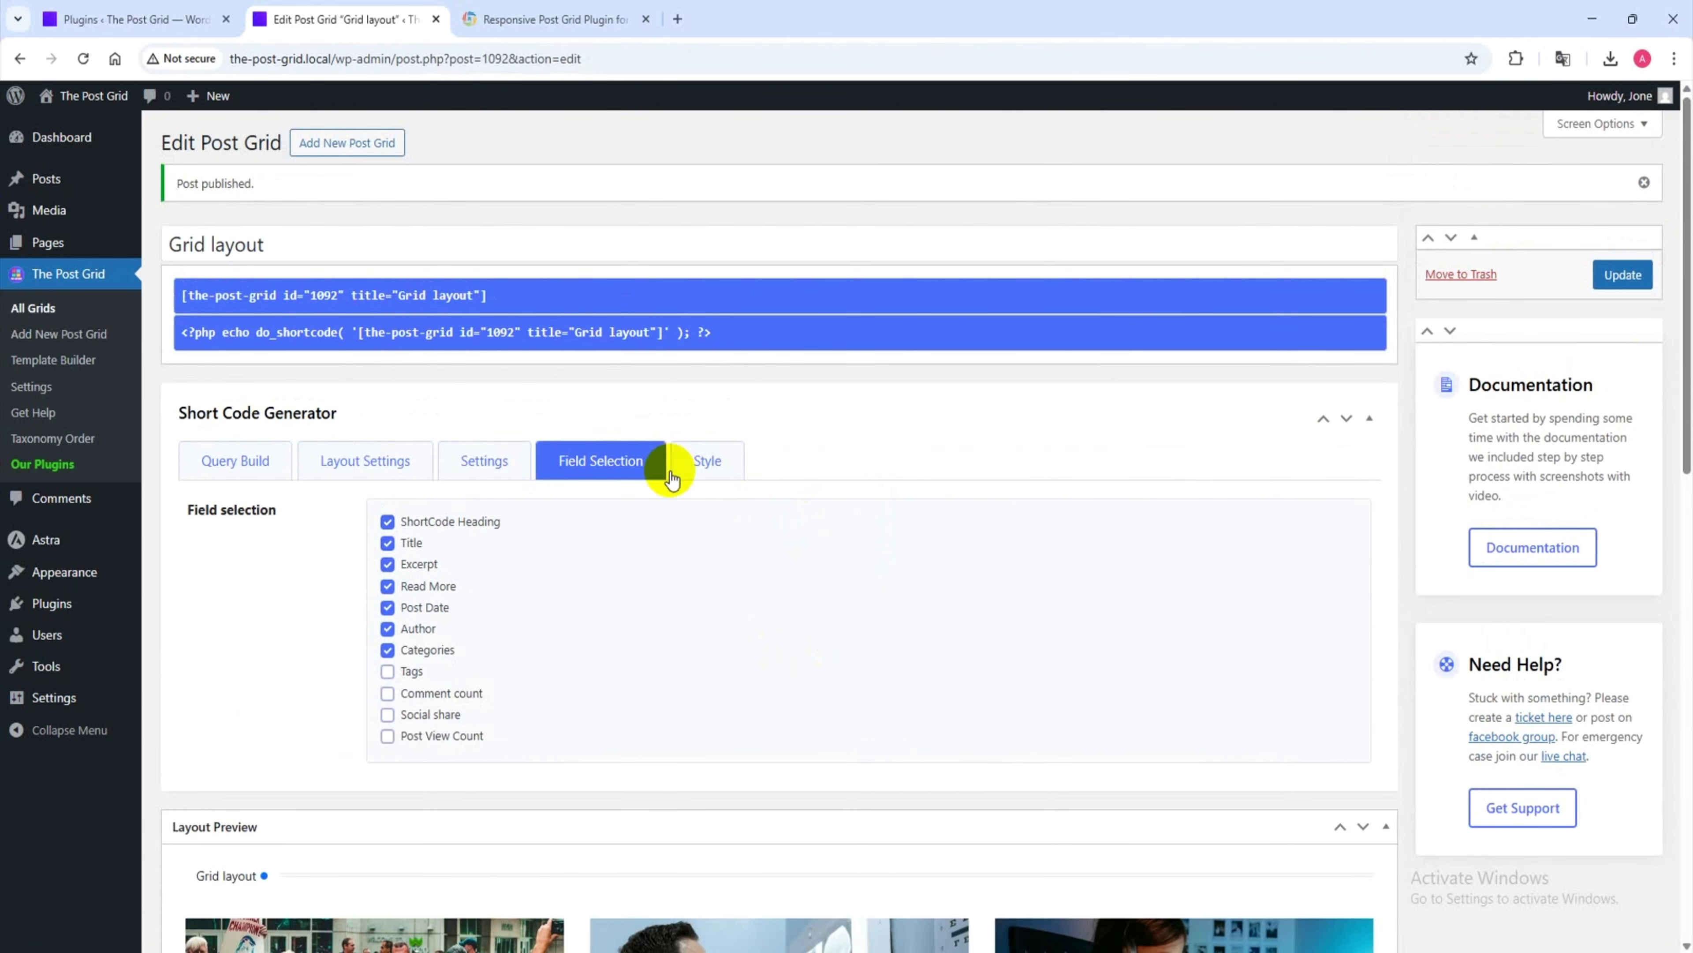
# - Copy the Grid layout's shortcode from its edit screen
pyautogui.click(442, 294)
pyautogui.rightClick(436, 294)
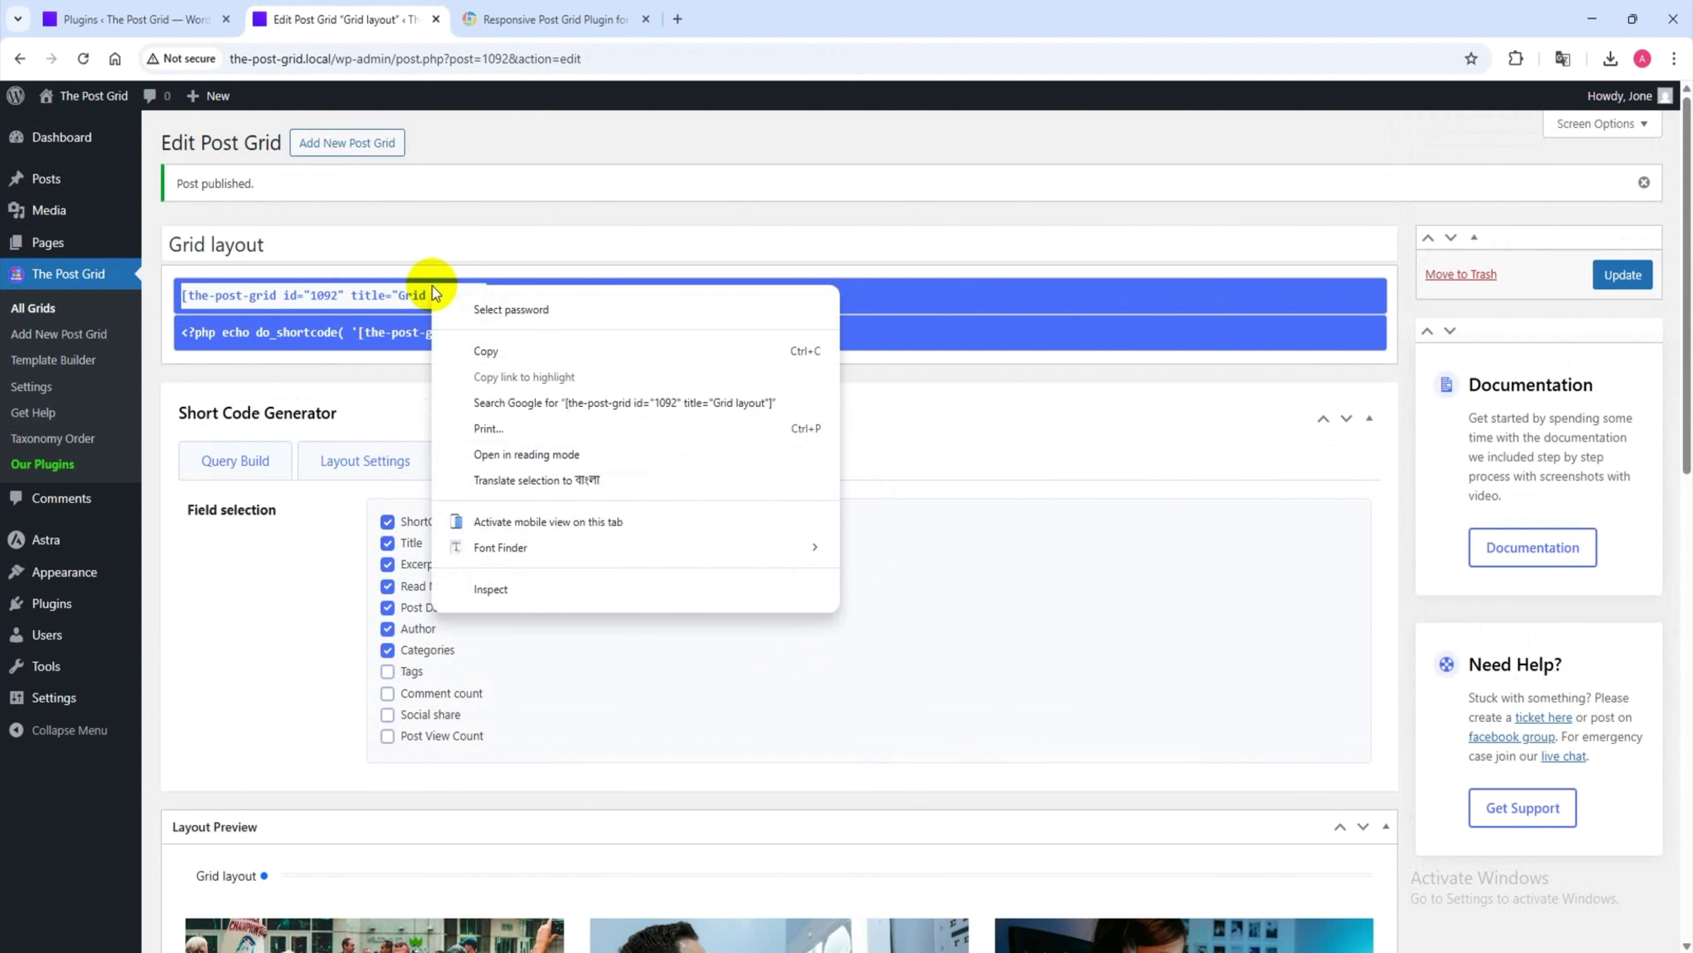
pyautogui.click(490, 346)
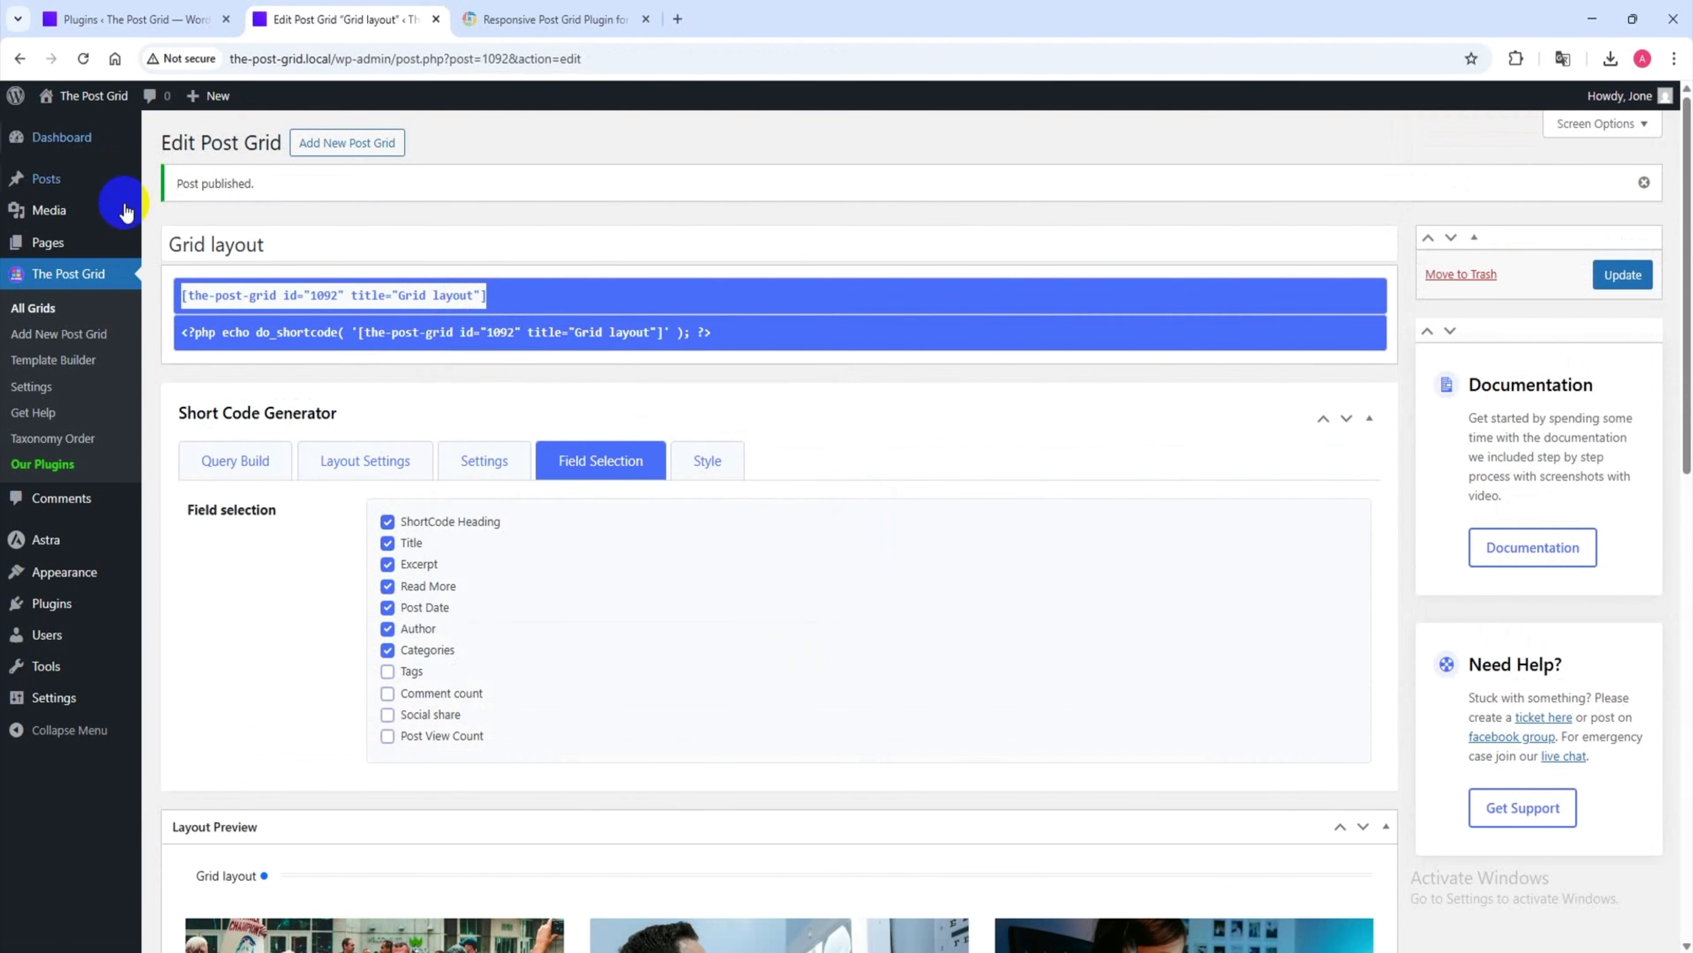
# - Start a new WordPress page in a separate browser tab and title it The Post Grid
pyautogui.moveTo(76, 237)
pyautogui.click(181, 272)
pyautogui.rightClick(182, 273)
pyautogui.click(261, 287)
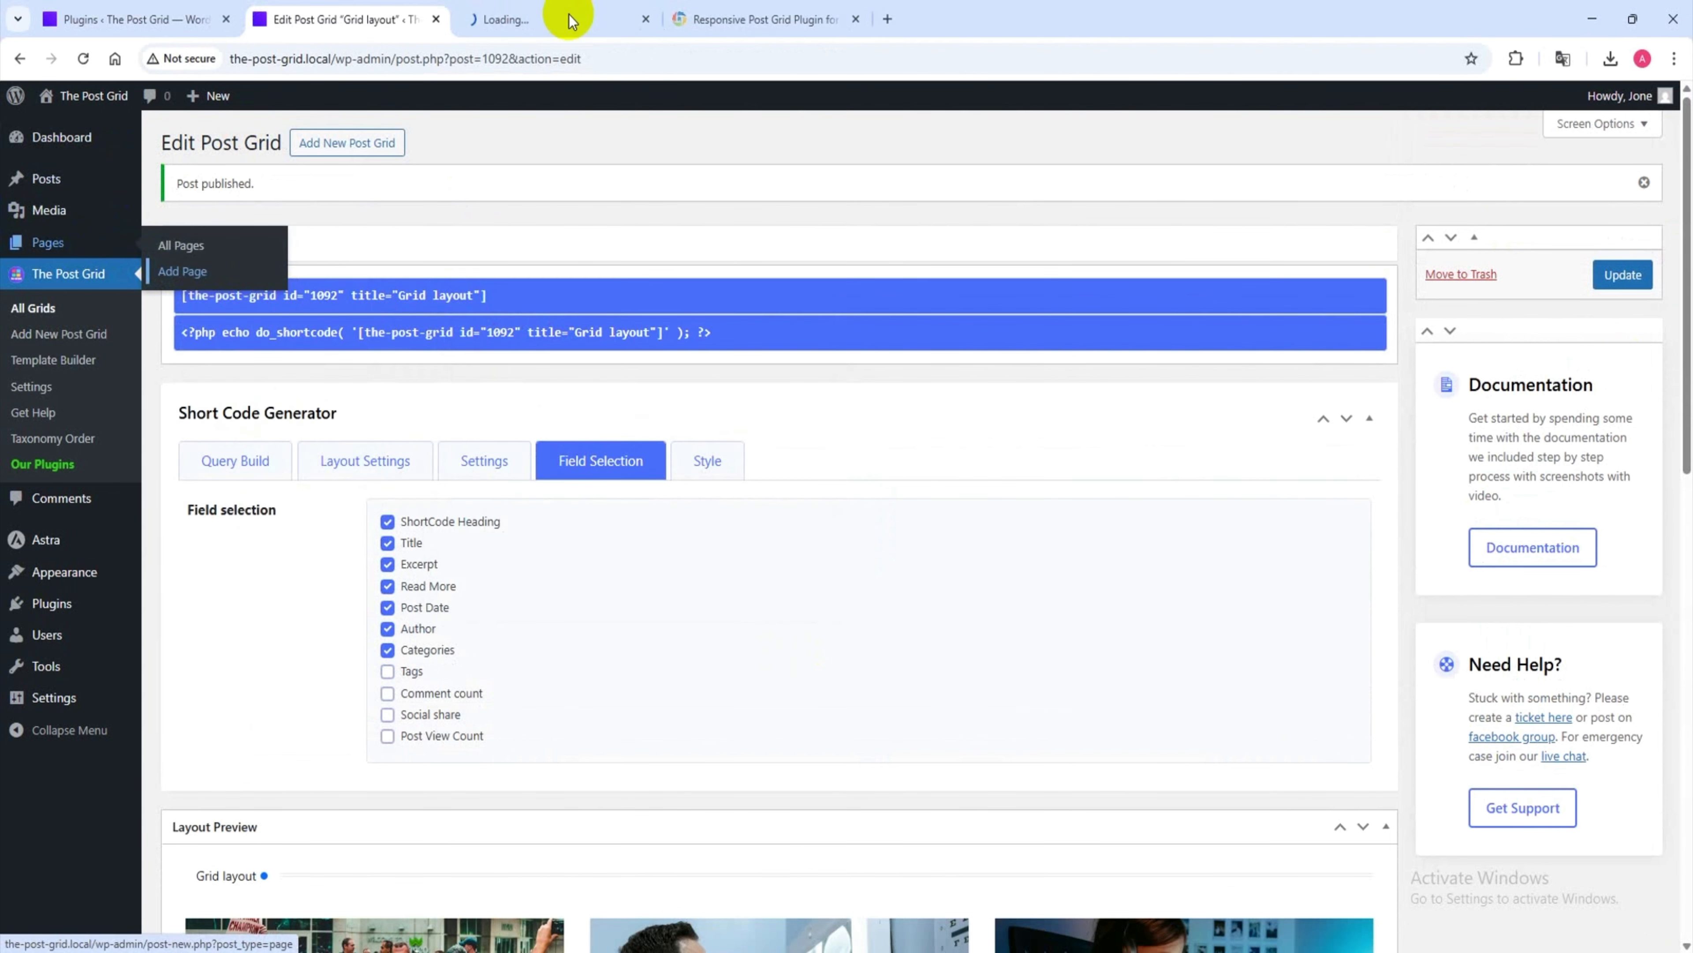
pyautogui.click(554, 10)
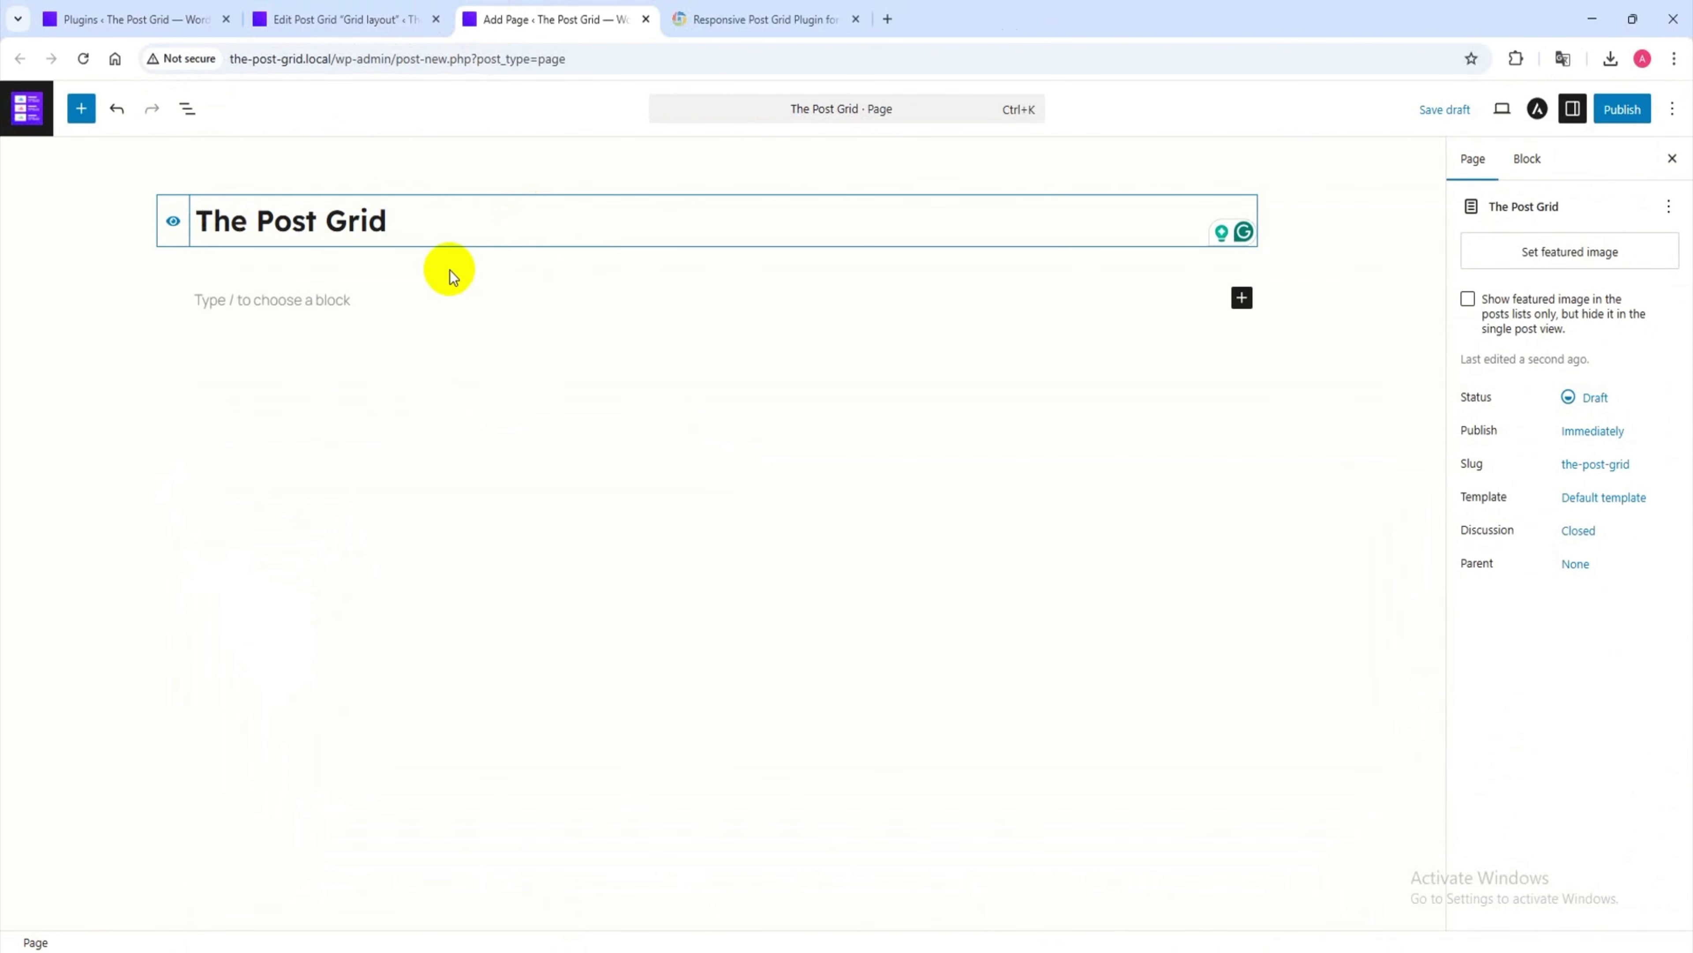
# - Add a Shortcode block containing the copied Grid layout shortcode to the page and publish the page
pyautogui.click(368, 303)
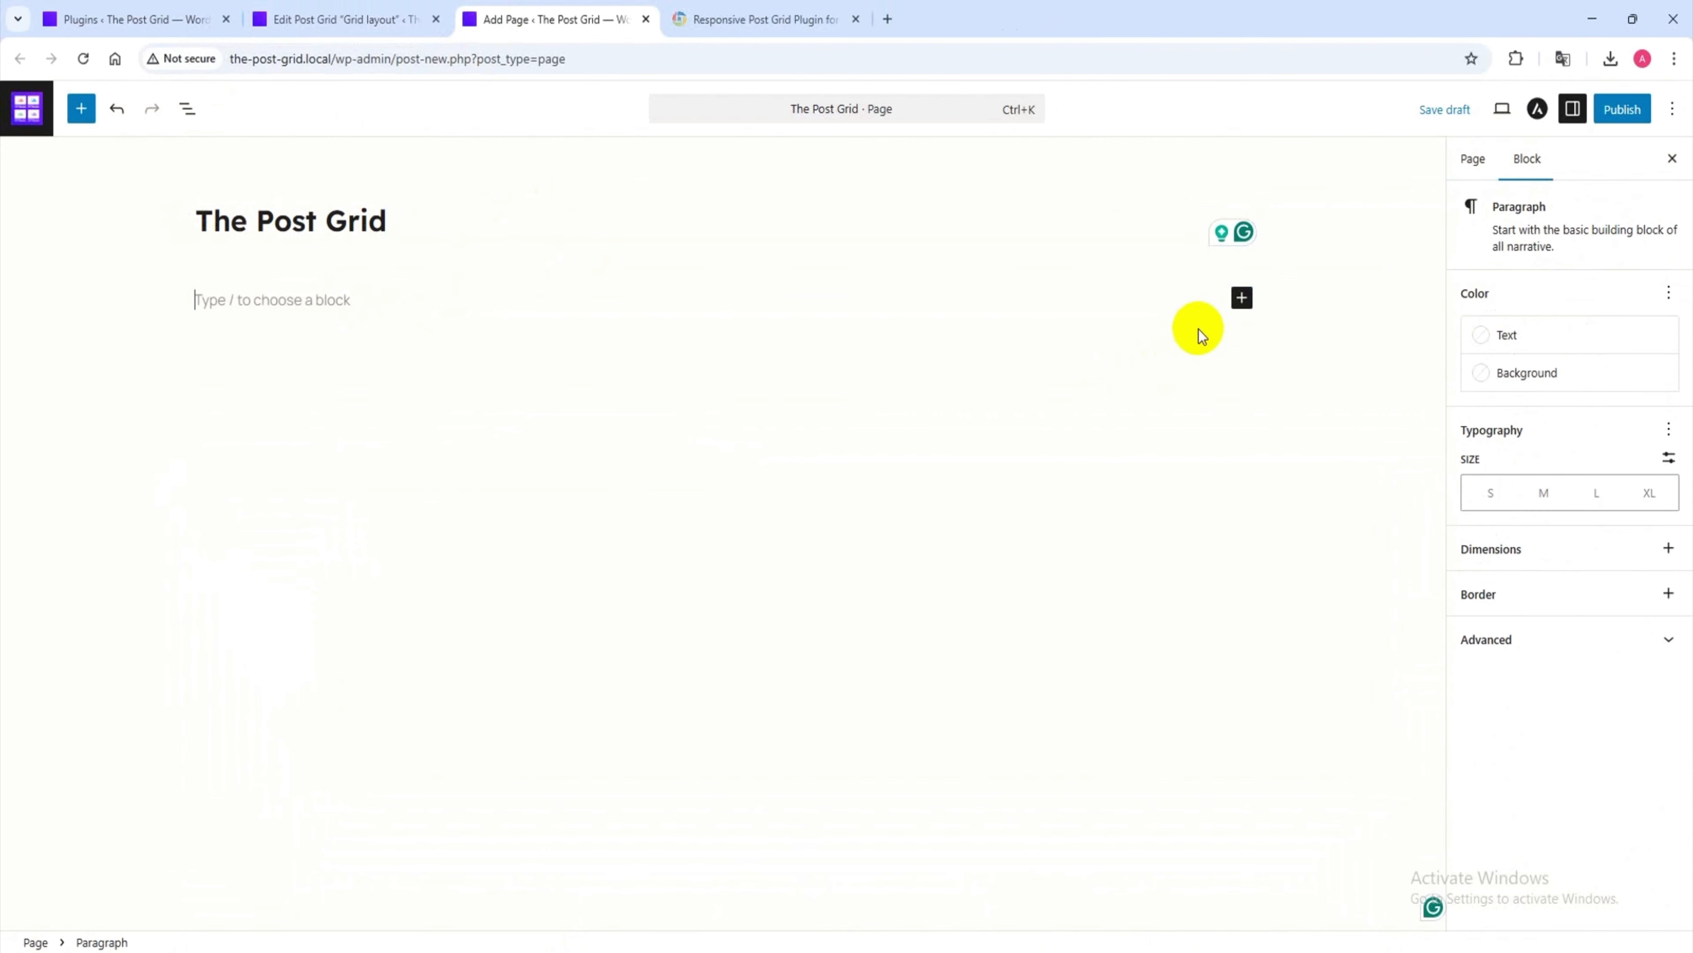
pyautogui.click(1241, 298)
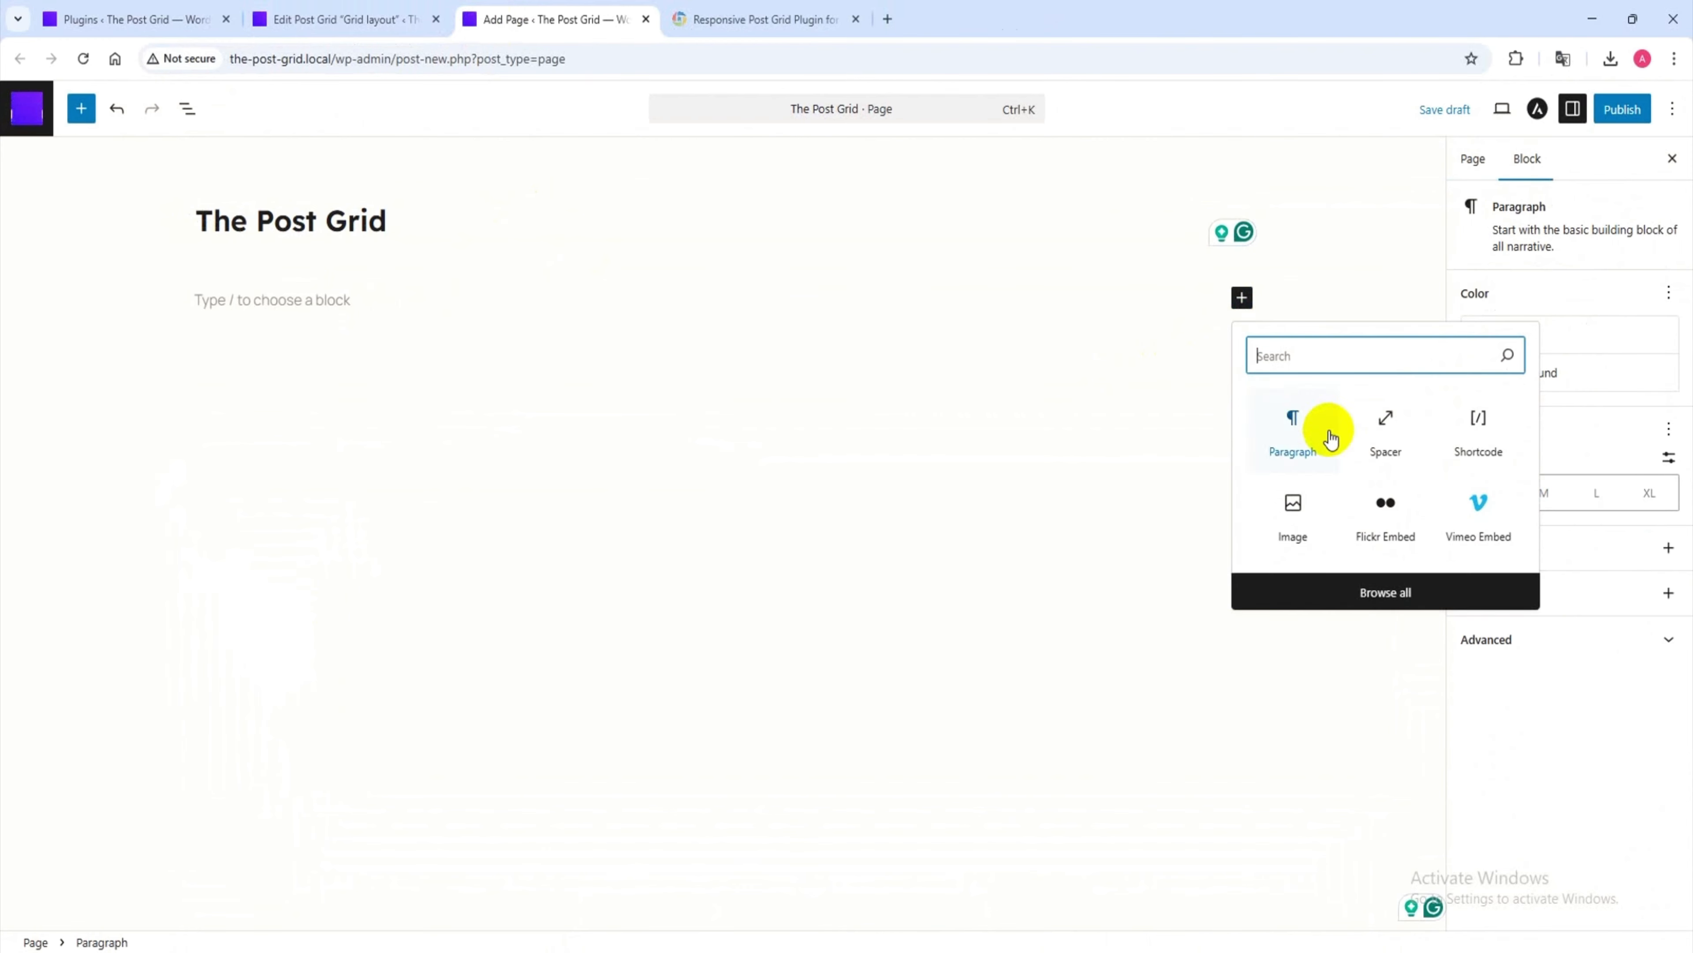
pyautogui.click(1469, 445)
pyautogui.rightClick(650, 373)
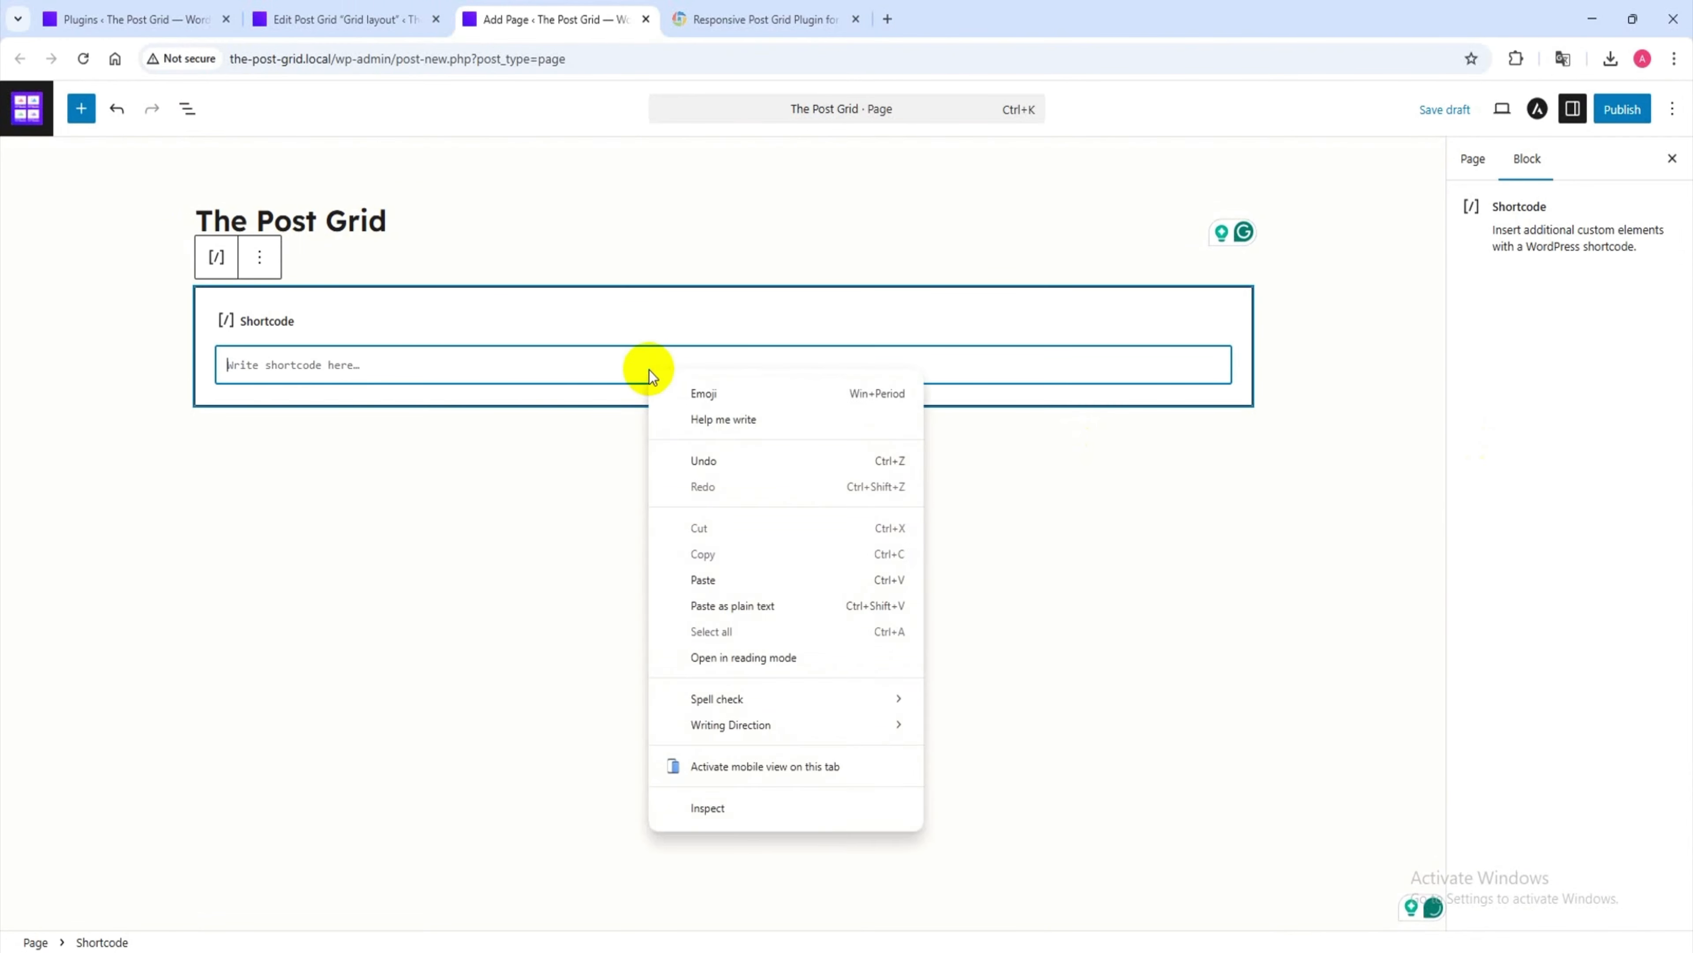
pyautogui.click(734, 579)
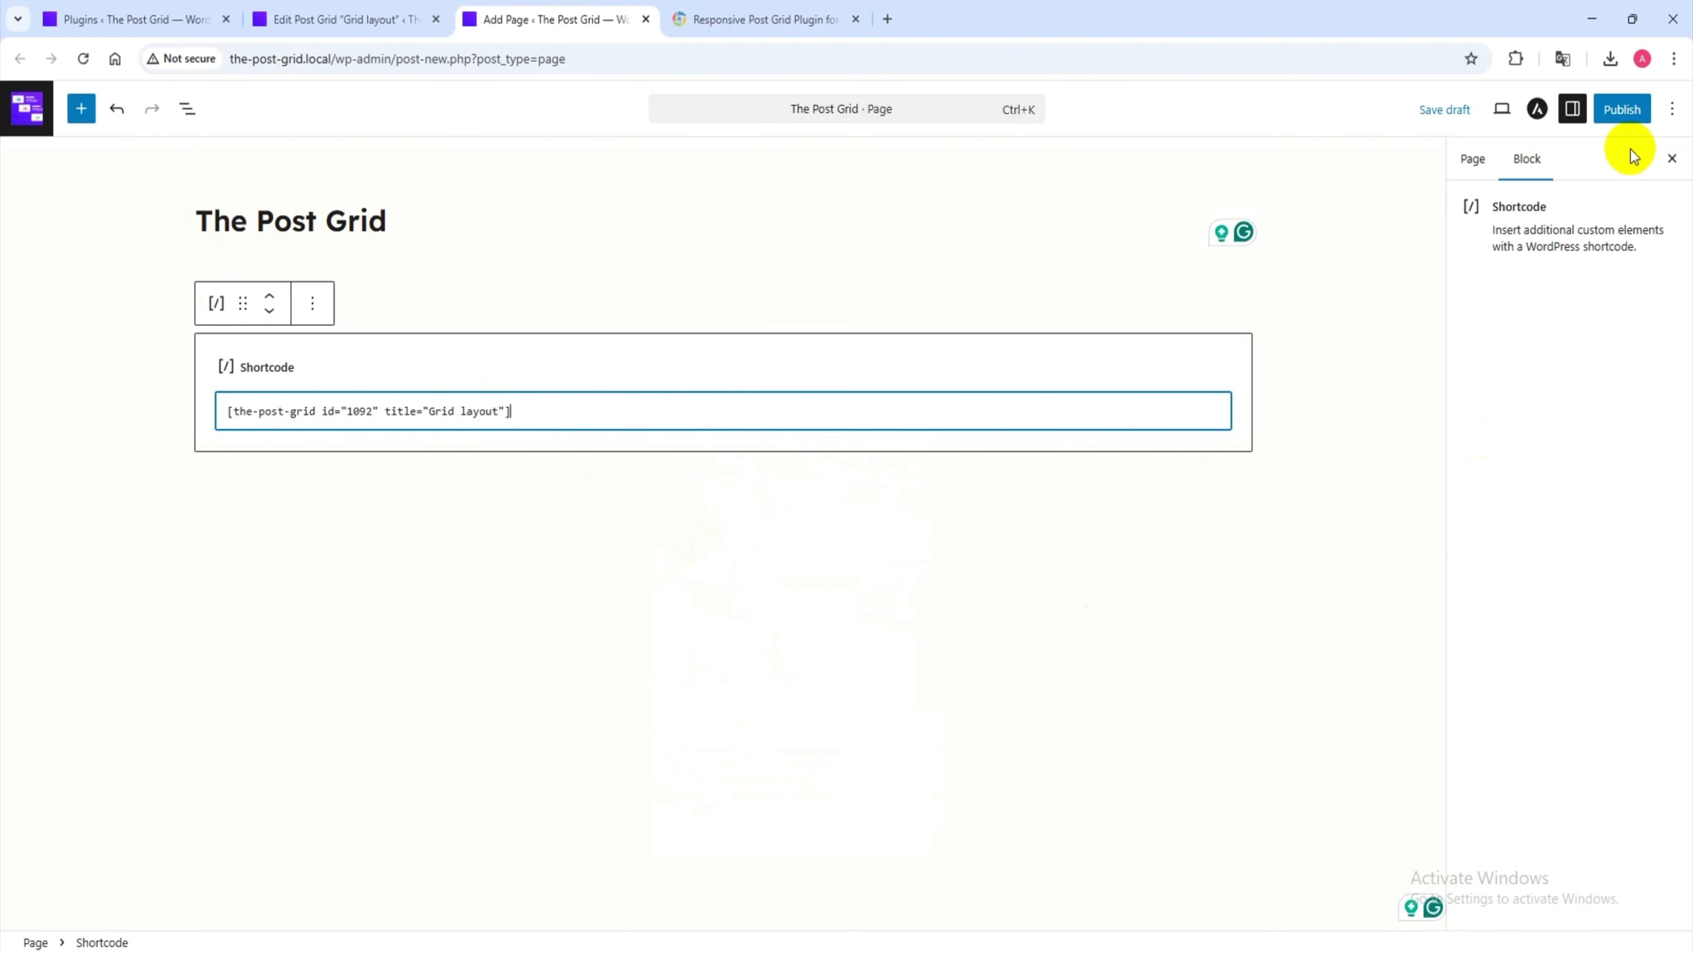
pyautogui.click(1622, 109)
pyautogui.click(1621, 111)
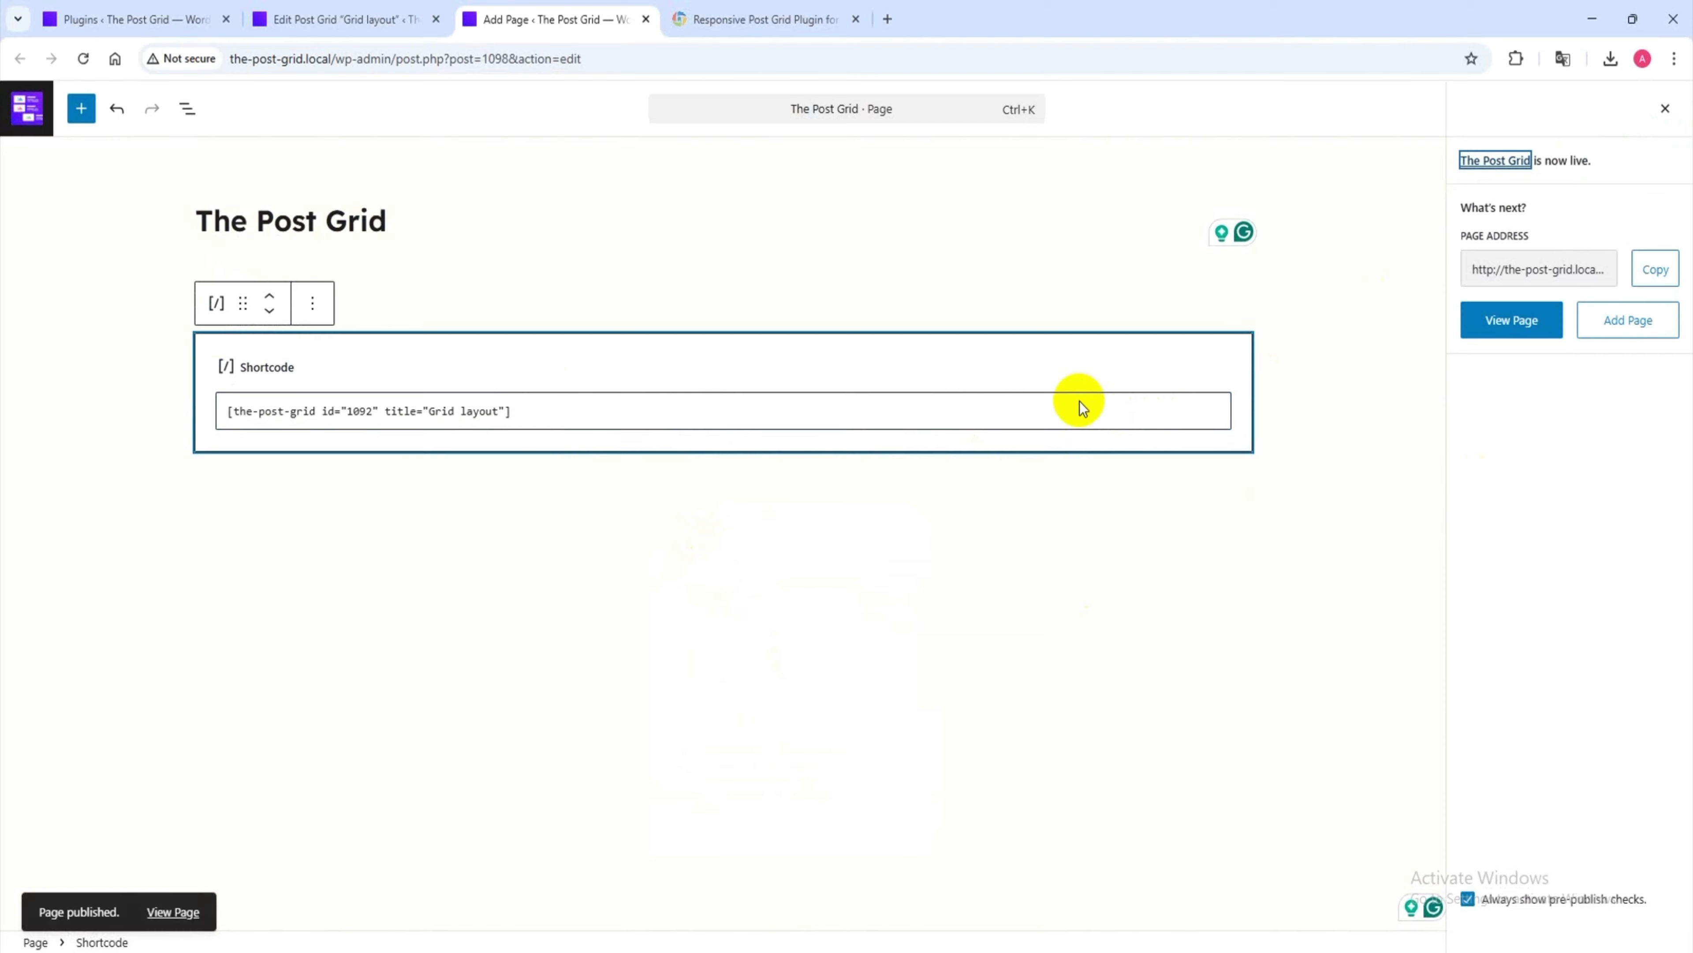
# - Open the published The Post Grid page in a new tab and examine how its post grid is displayed
pyautogui.rightClick(179, 908)
pyautogui.click(264, 657)
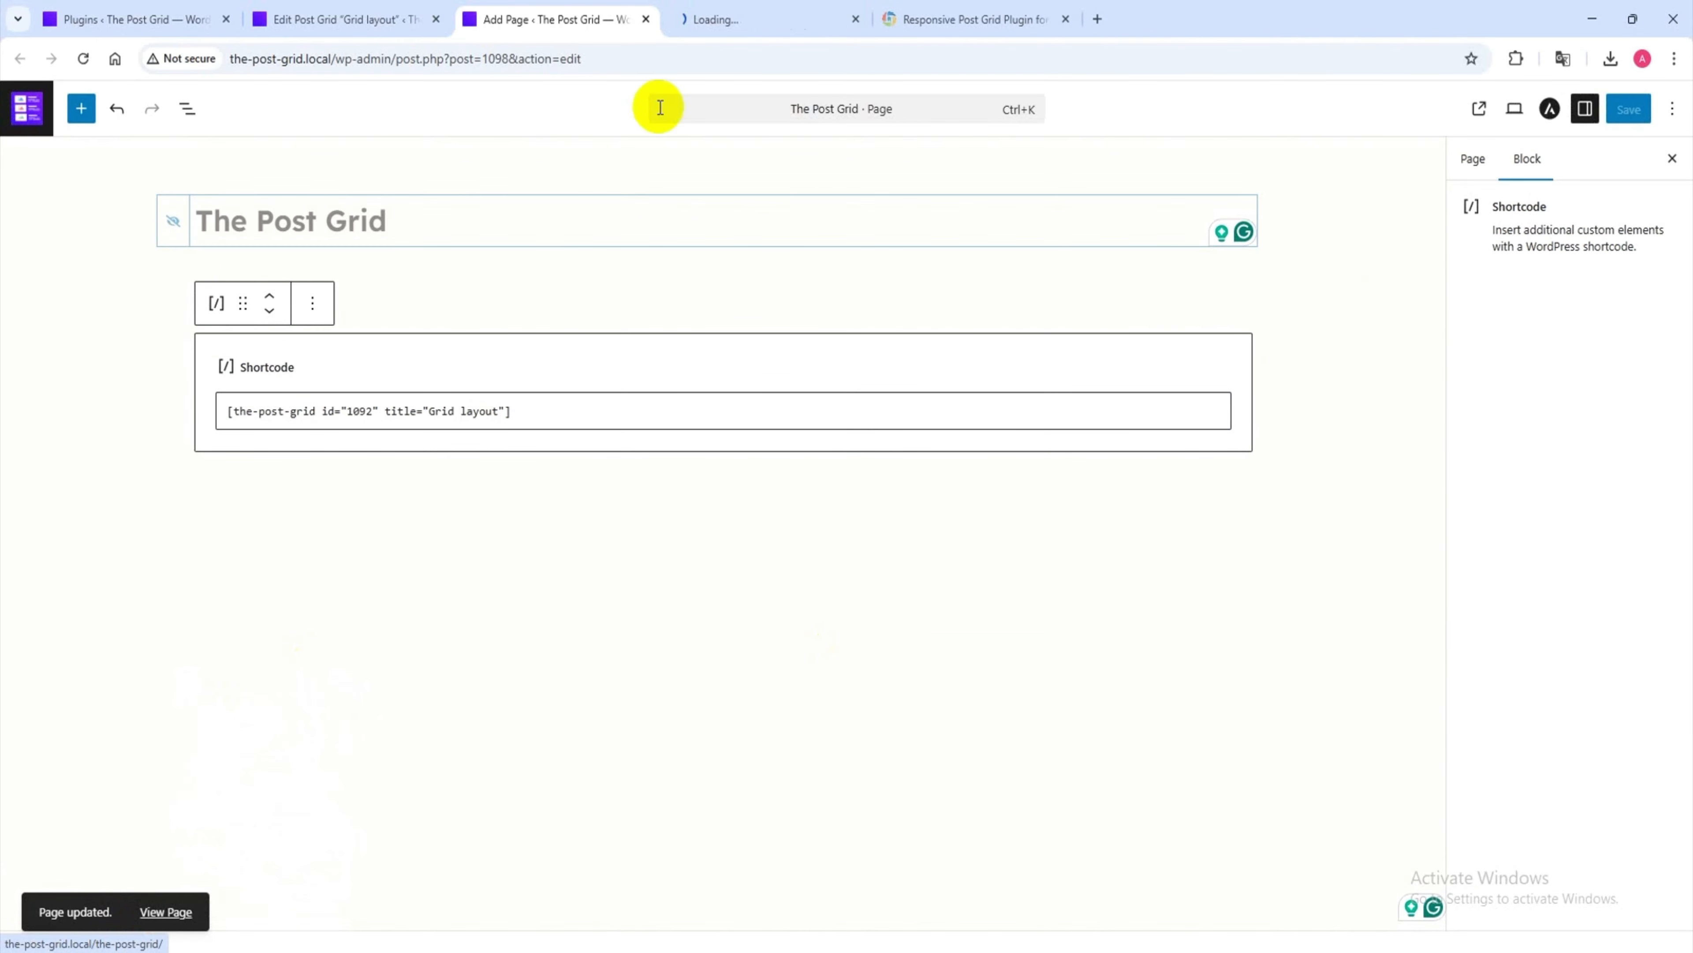
pyautogui.click(715, 9)
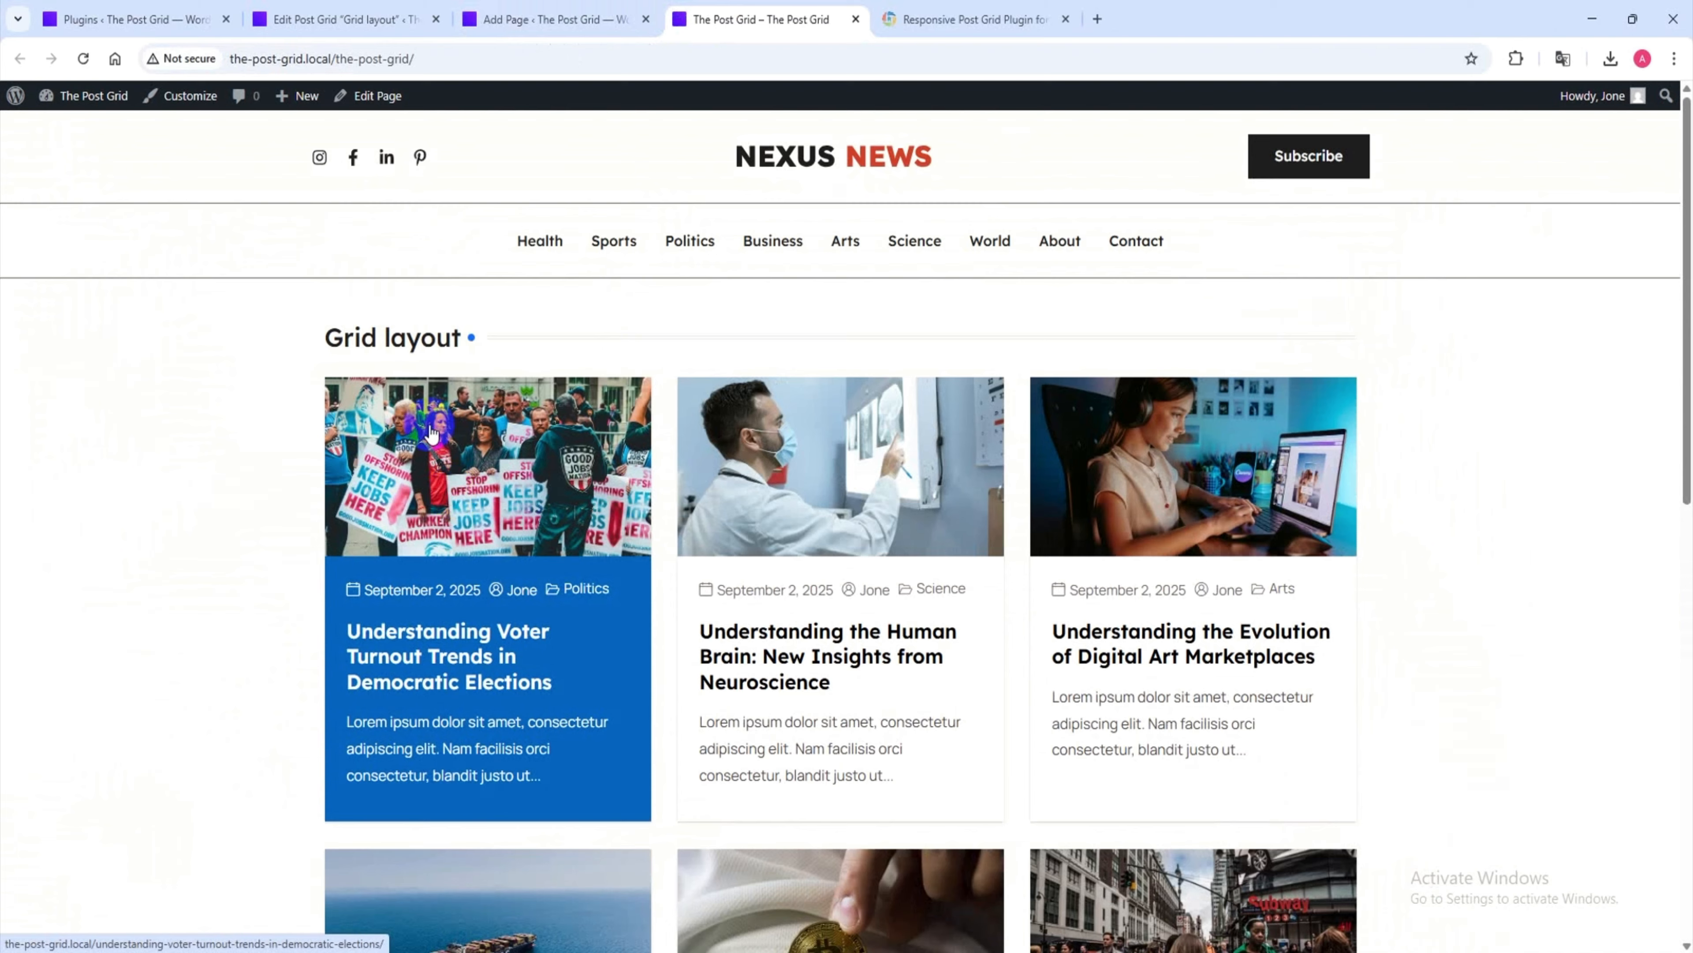
pyautogui.scroll(-5, 1085, 507)
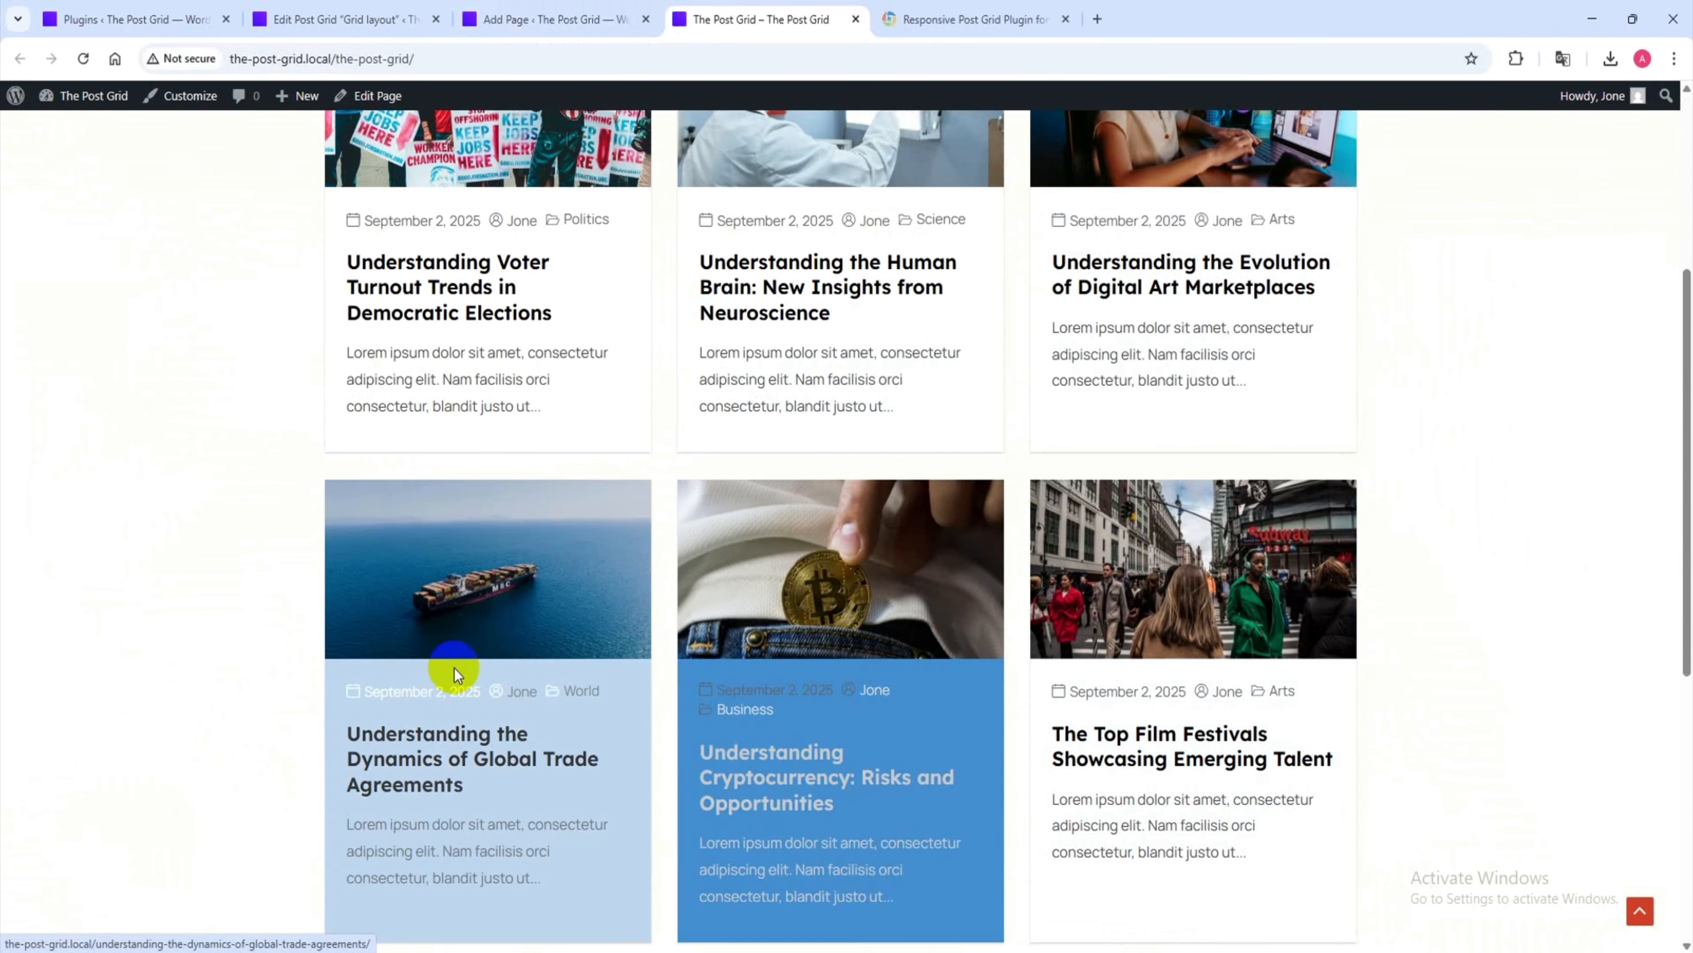
pyautogui.scroll(3, 775, 492)
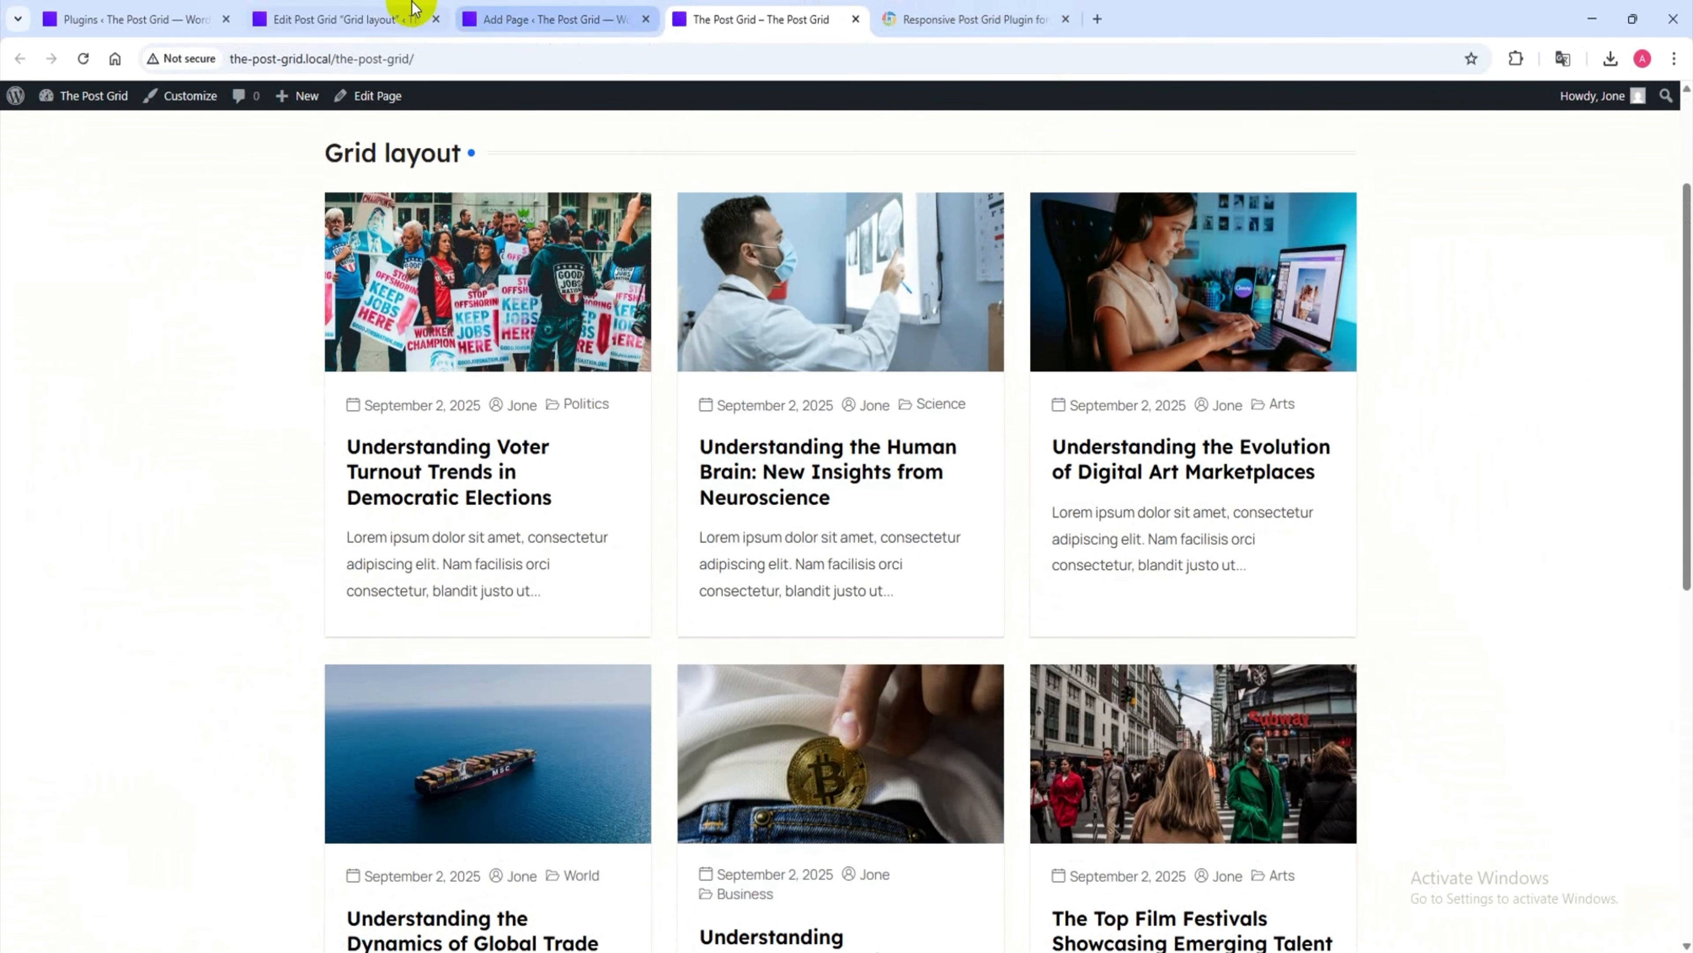
# - Return to the grid editor's tab, create a new post grid and title it Slider layout
pyautogui.click(413, 9)
pyautogui.click(42, 307)
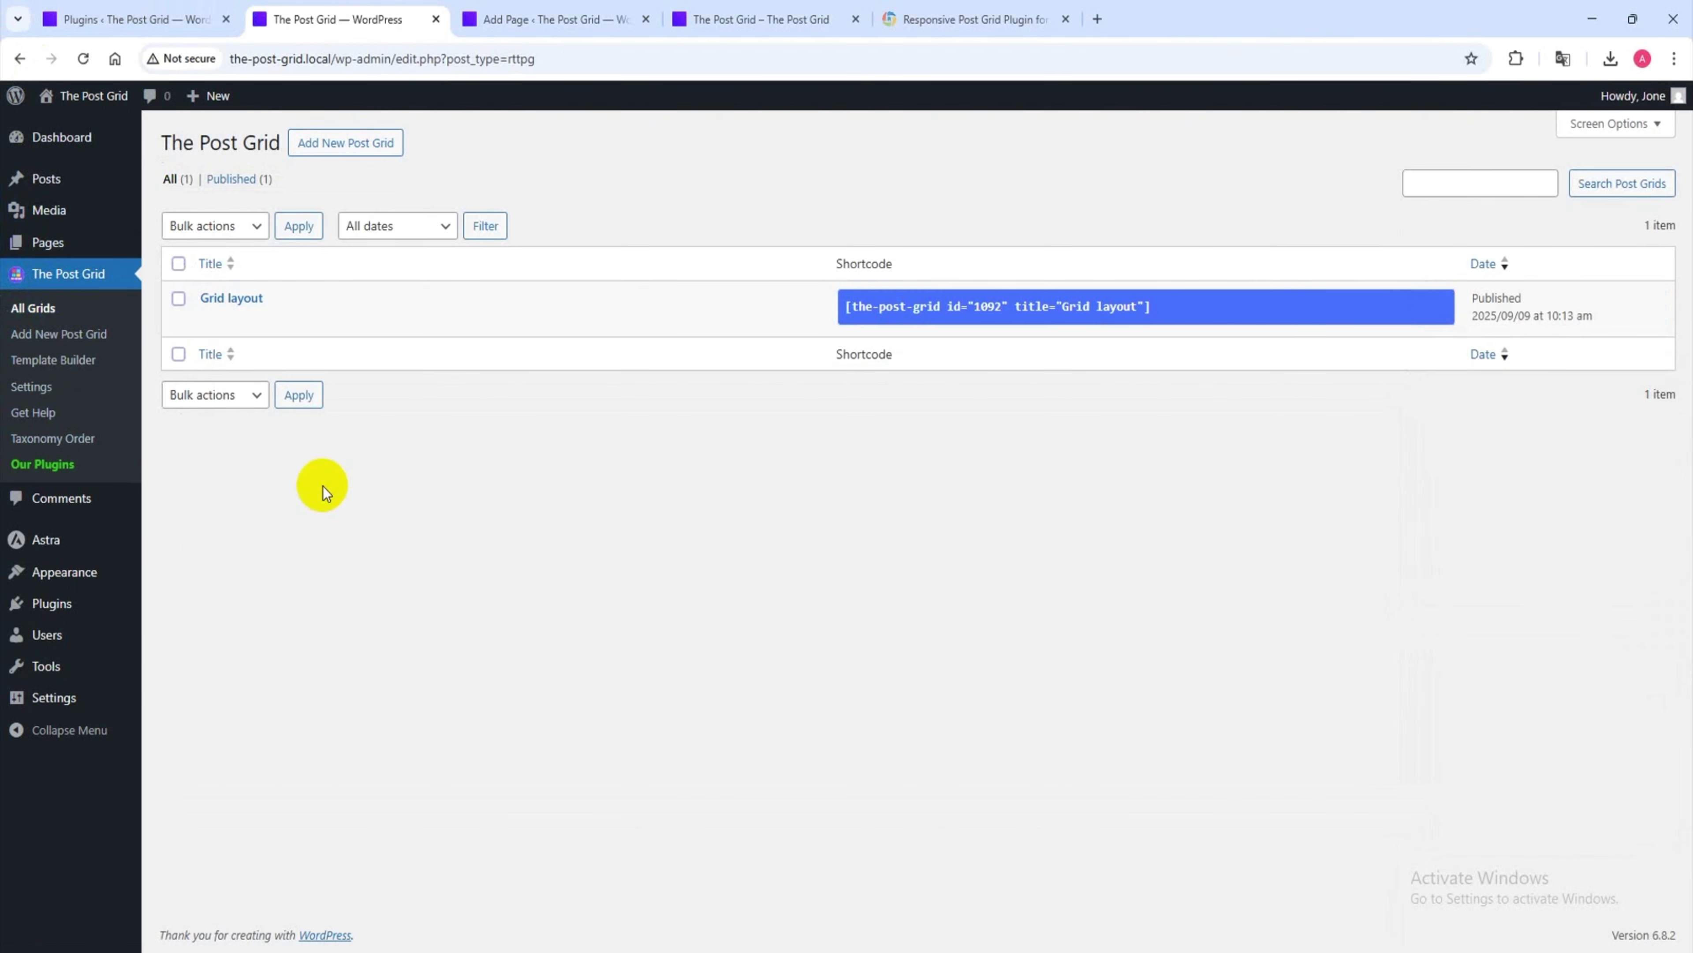
pyautogui.click(370, 140)
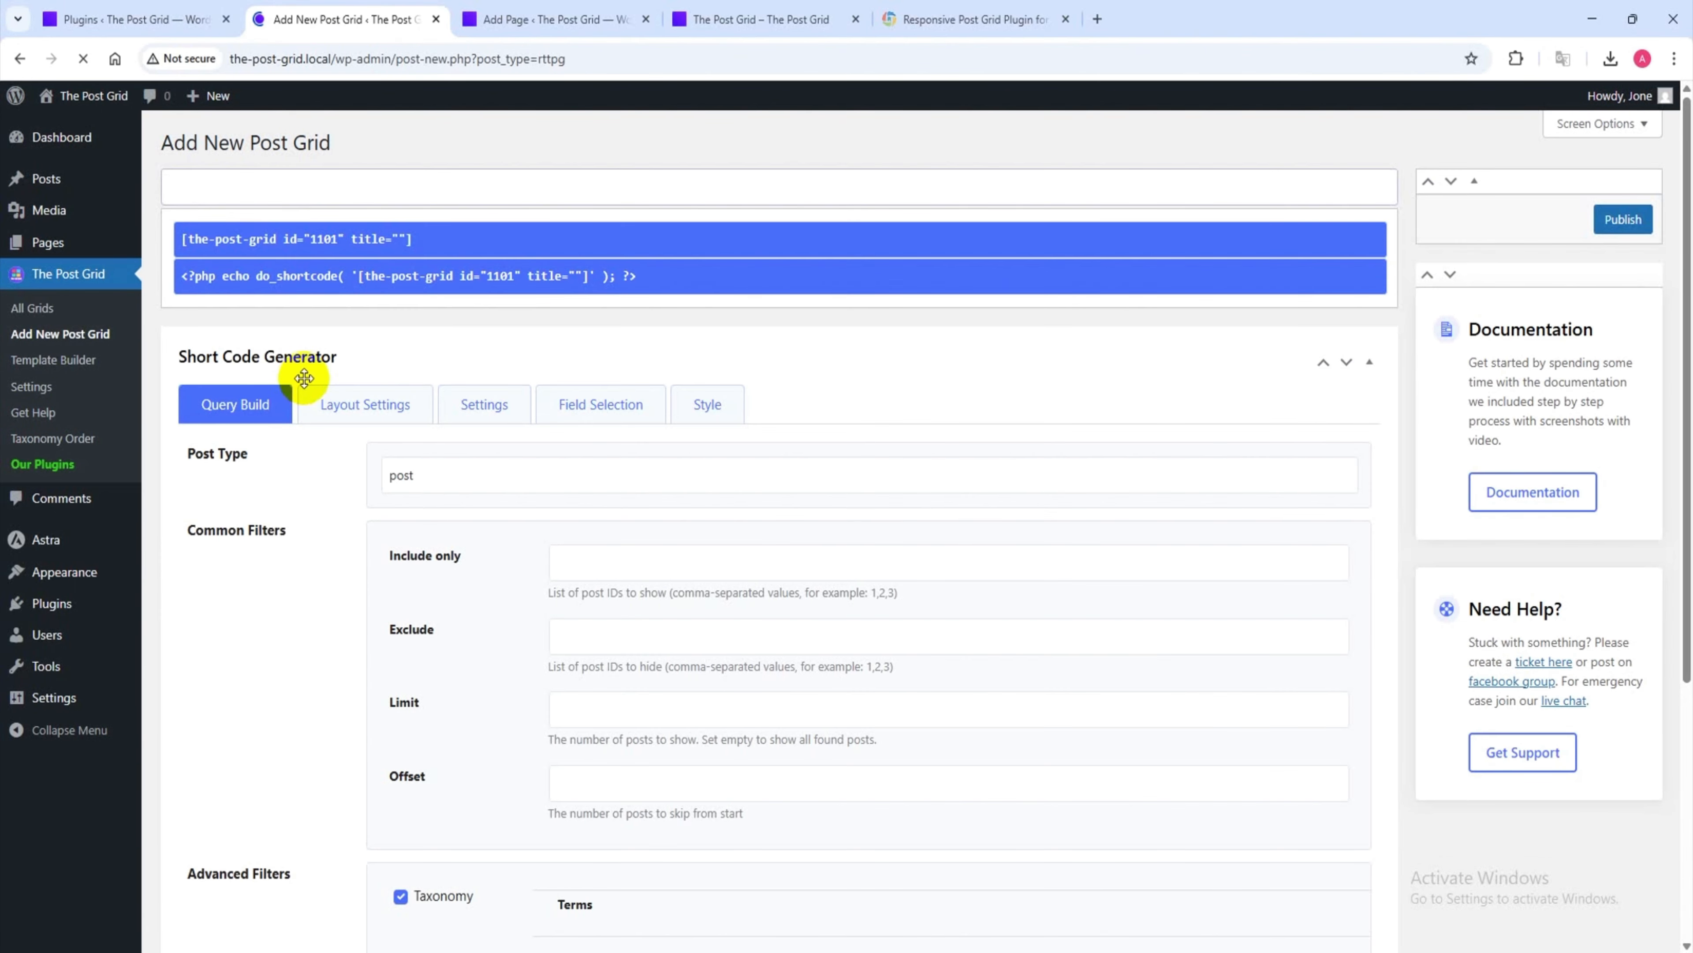
pyautogui.click(286, 187)
pyautogui.write('Slider layout')
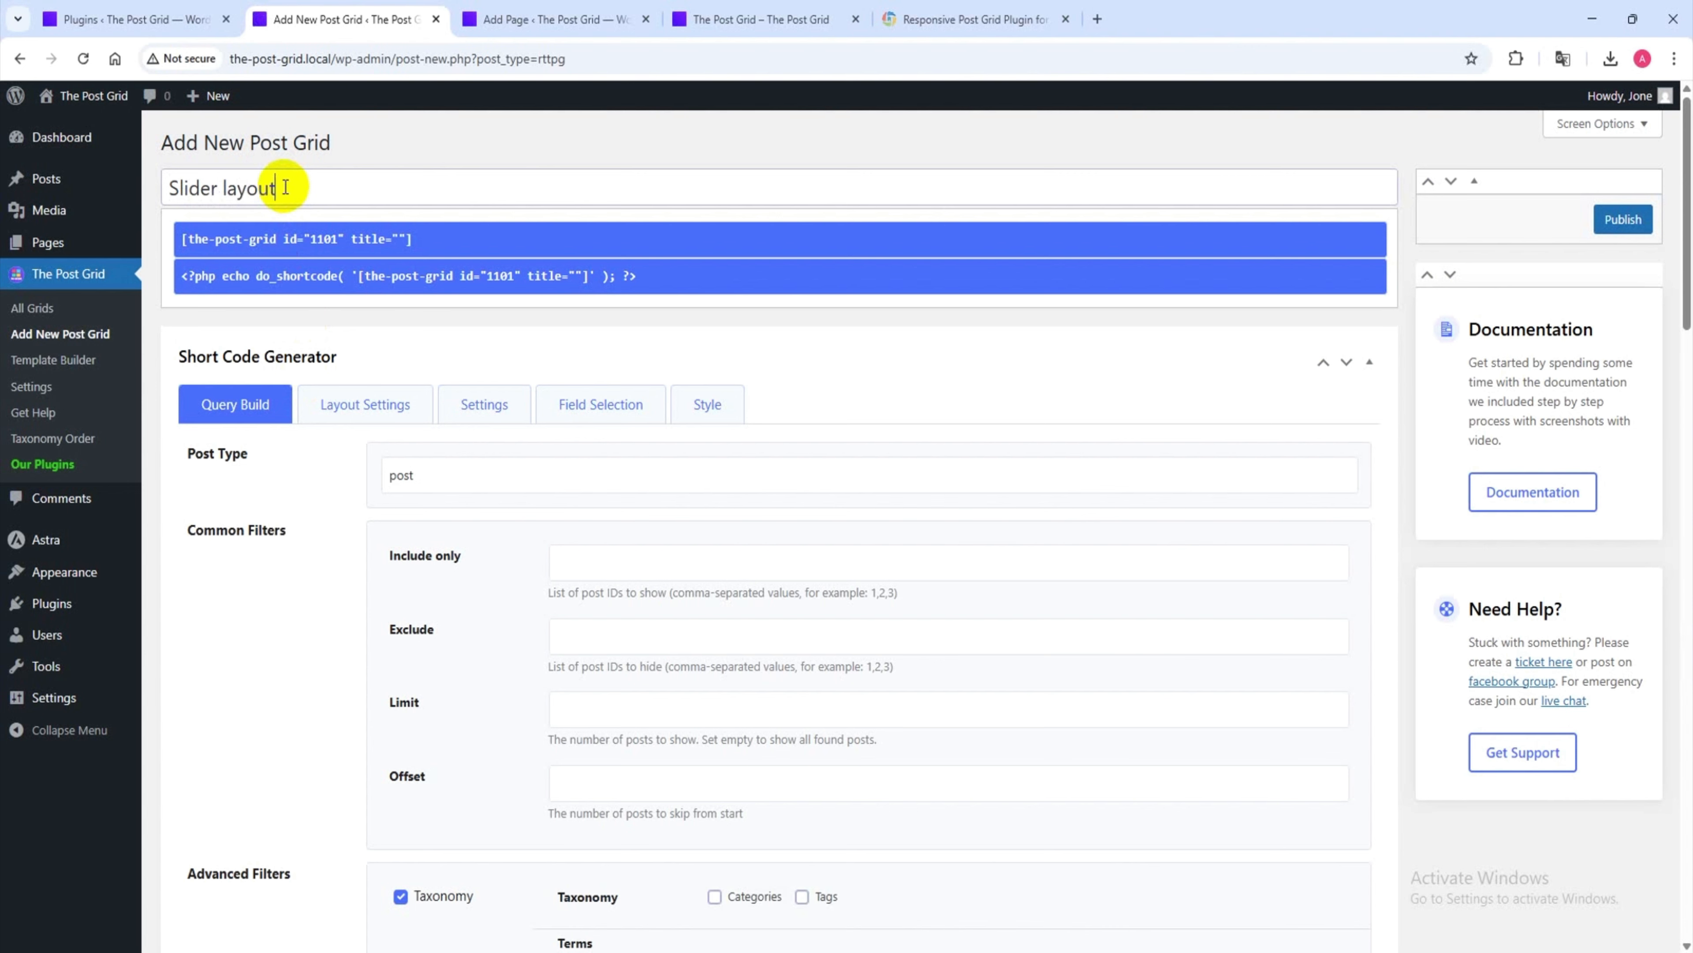
pyautogui.click(278, 568)
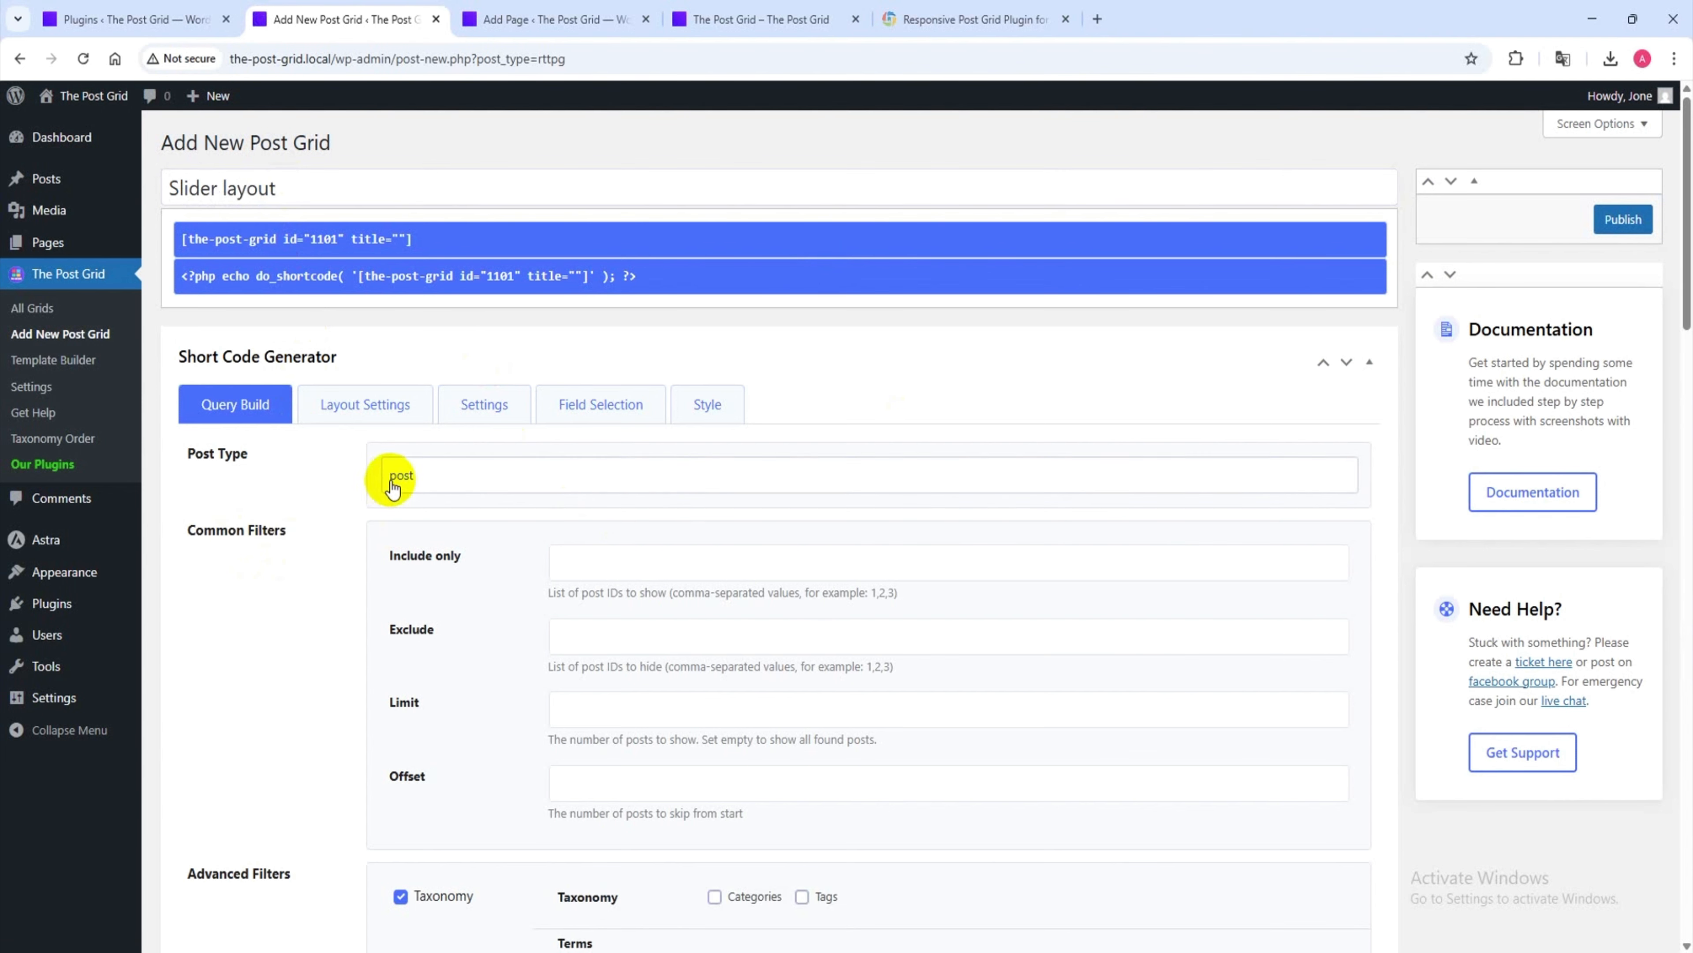
# - Set the layout type to Slider and choose Carousel Layout 1 in the layout settings
pyautogui.scroll(-3, 394, 489)
pyautogui.click(328, 223)
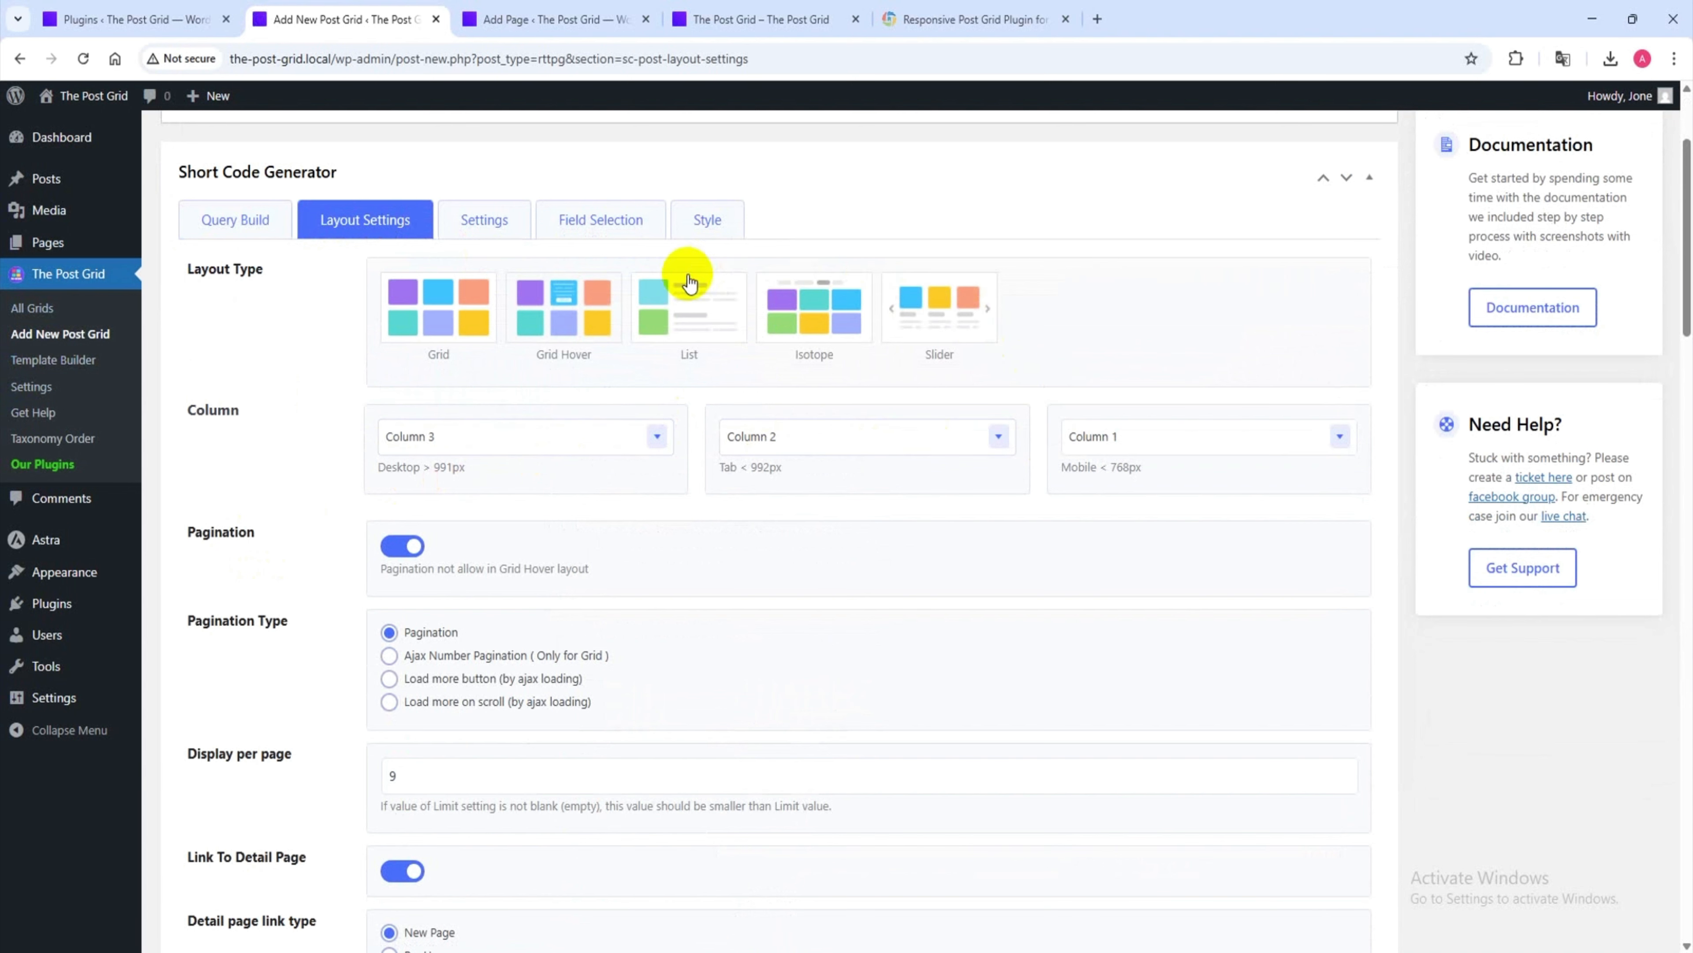
pyautogui.click(935, 341)
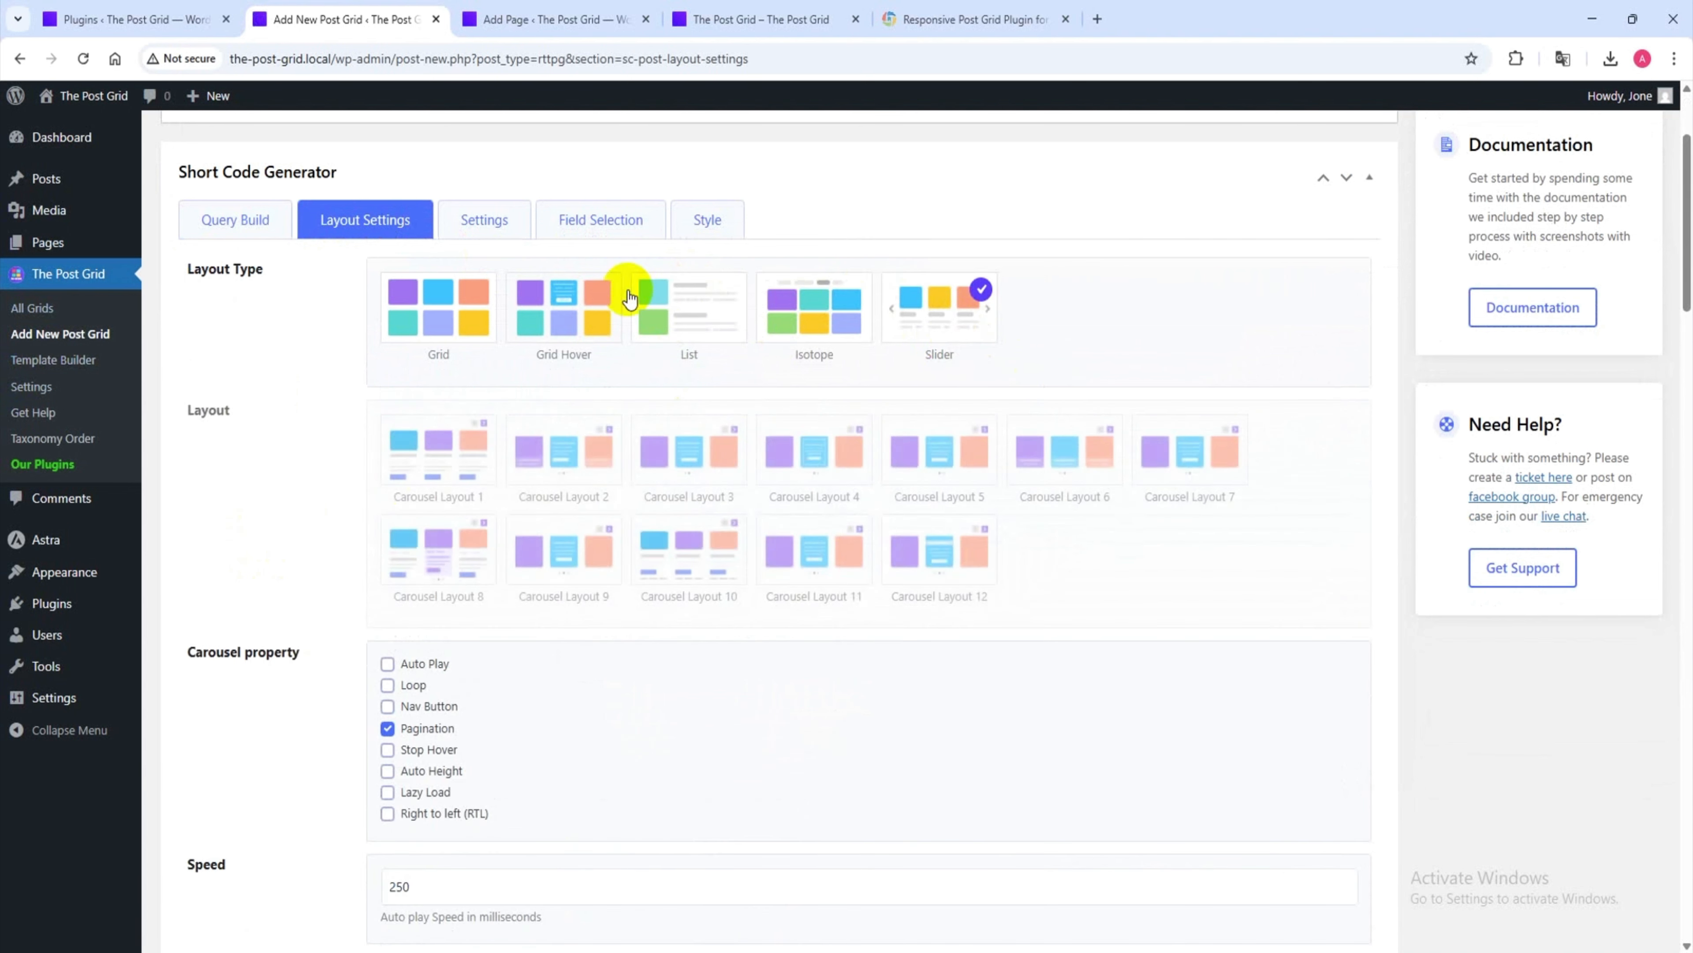
pyautogui.click(419, 433)
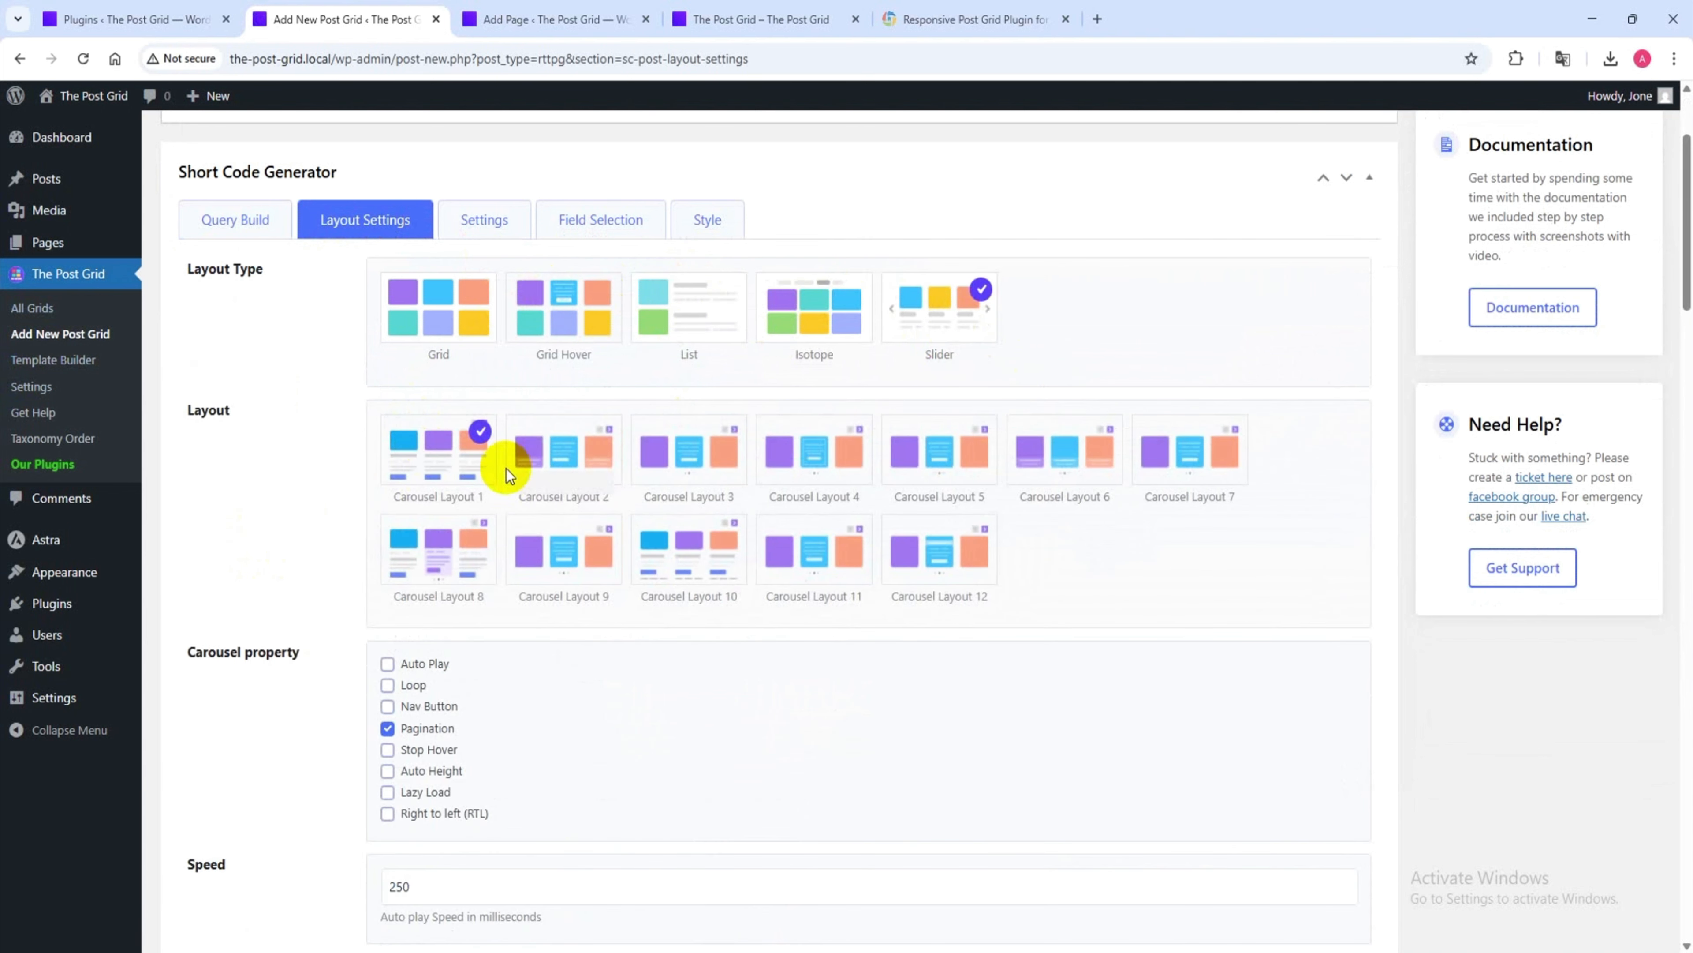
# - Examine the slider in the layout preview and move through its slides with the pagination dots
pyautogui.scroll(-15, 607, 561)
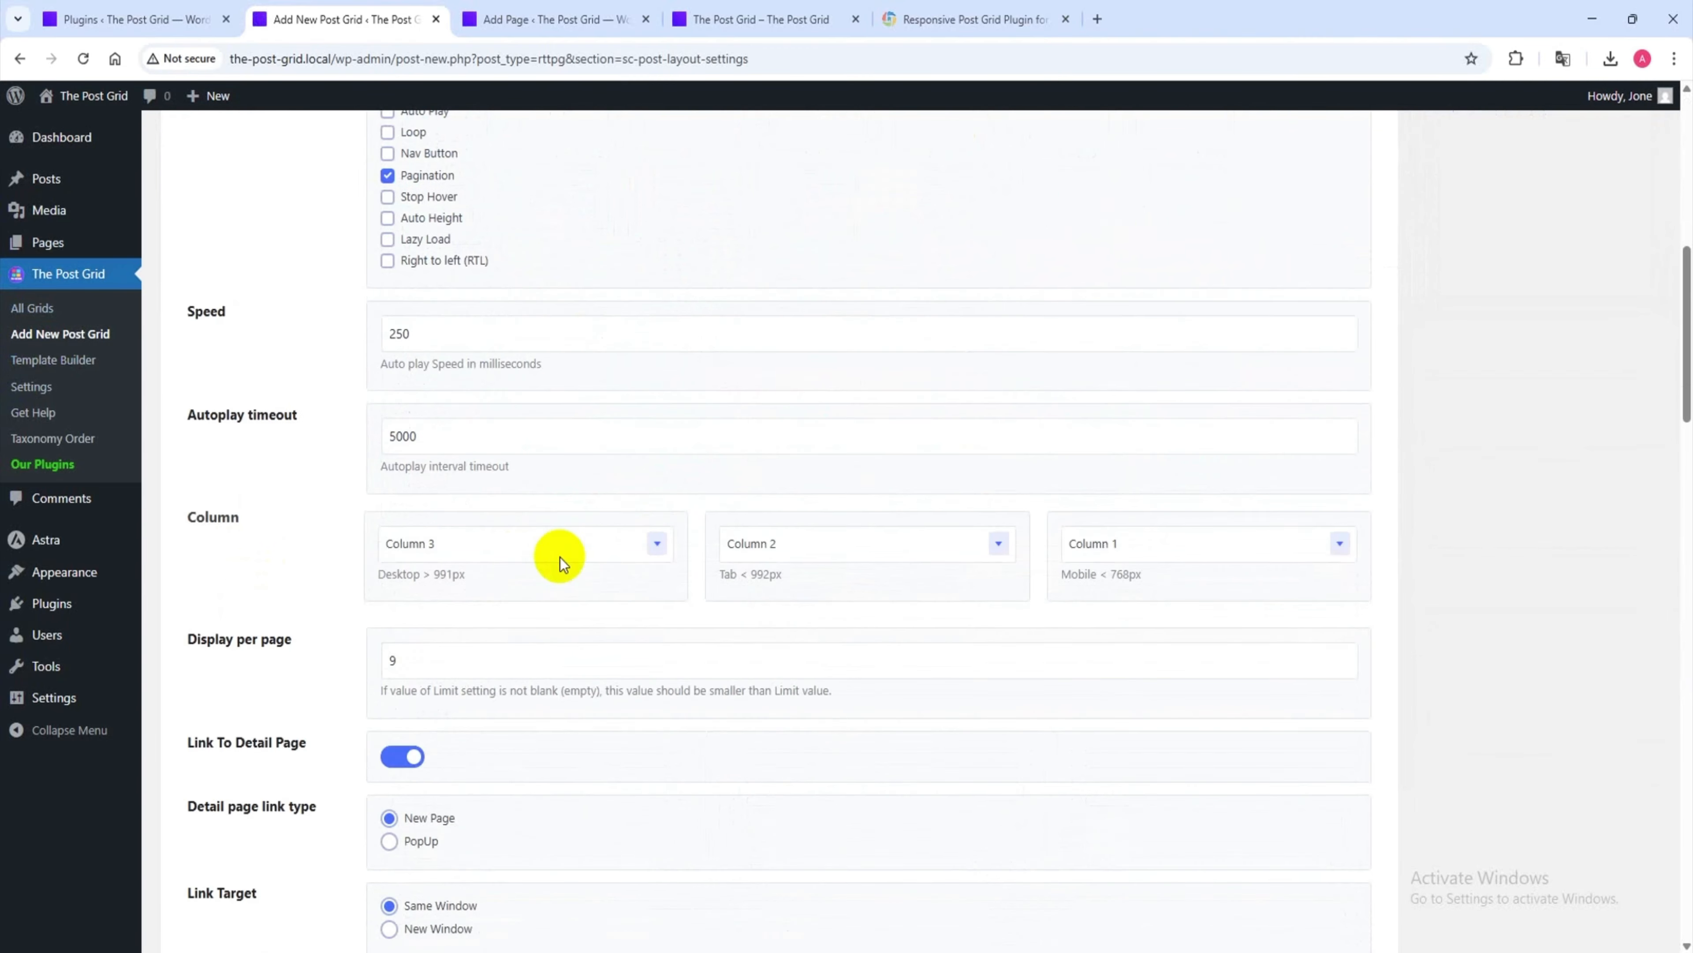
pyautogui.scroll(-15, 681, 565)
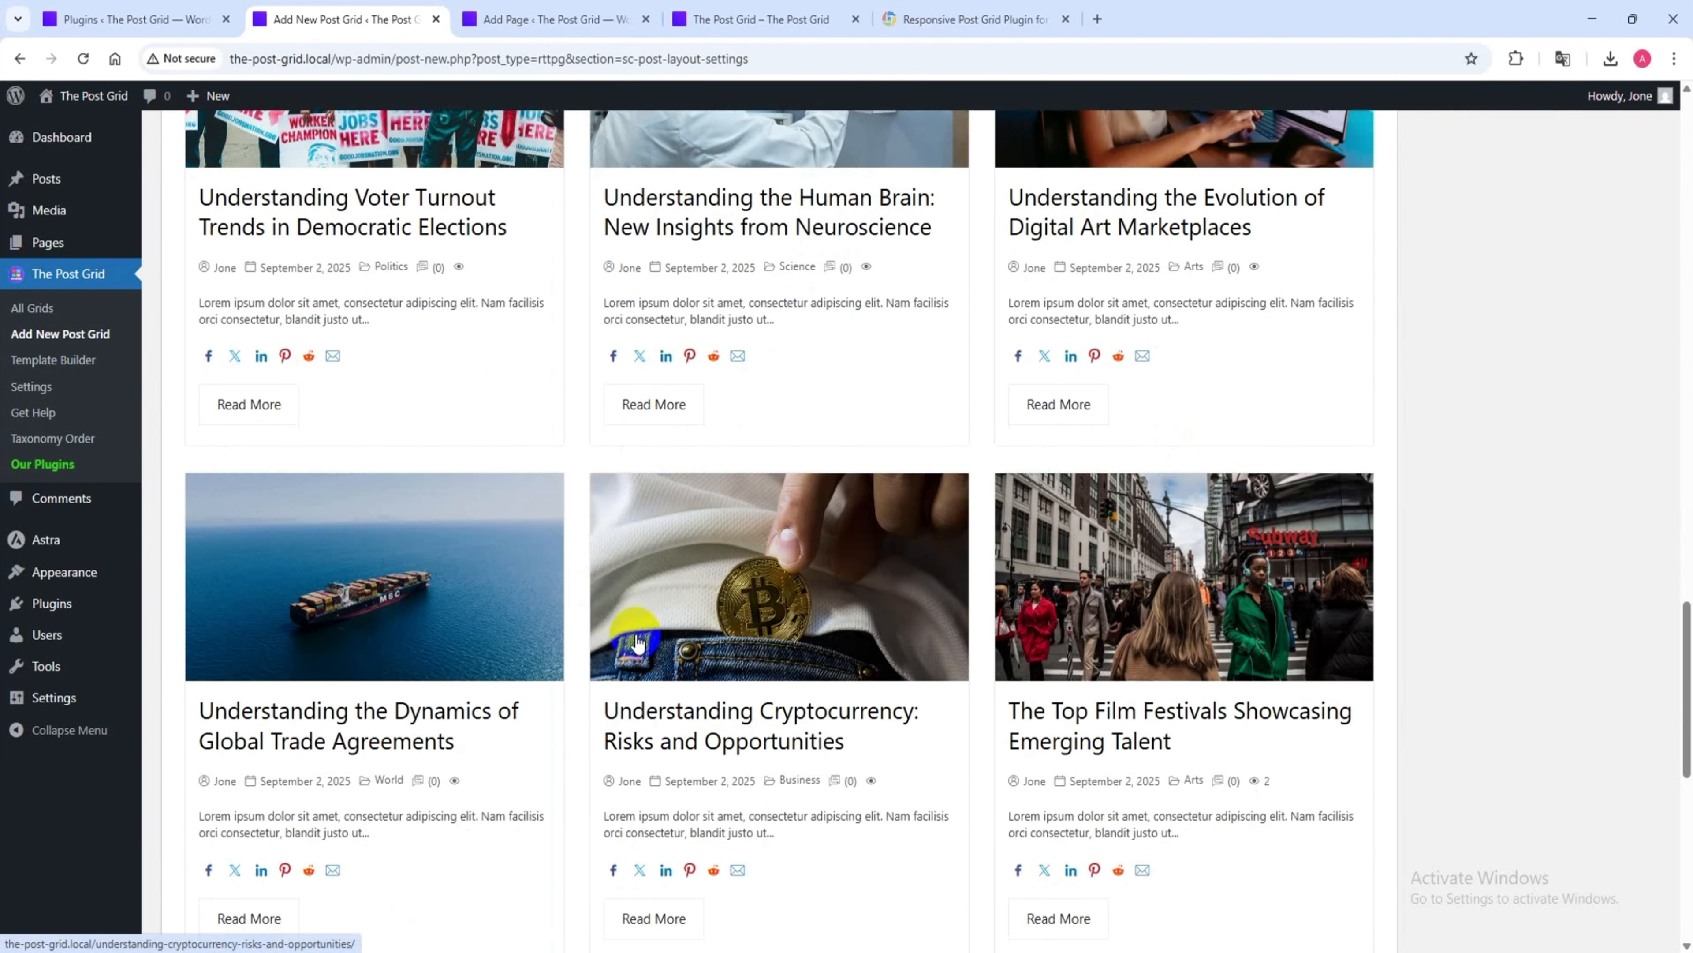
pyautogui.scroll(7, 638, 627)
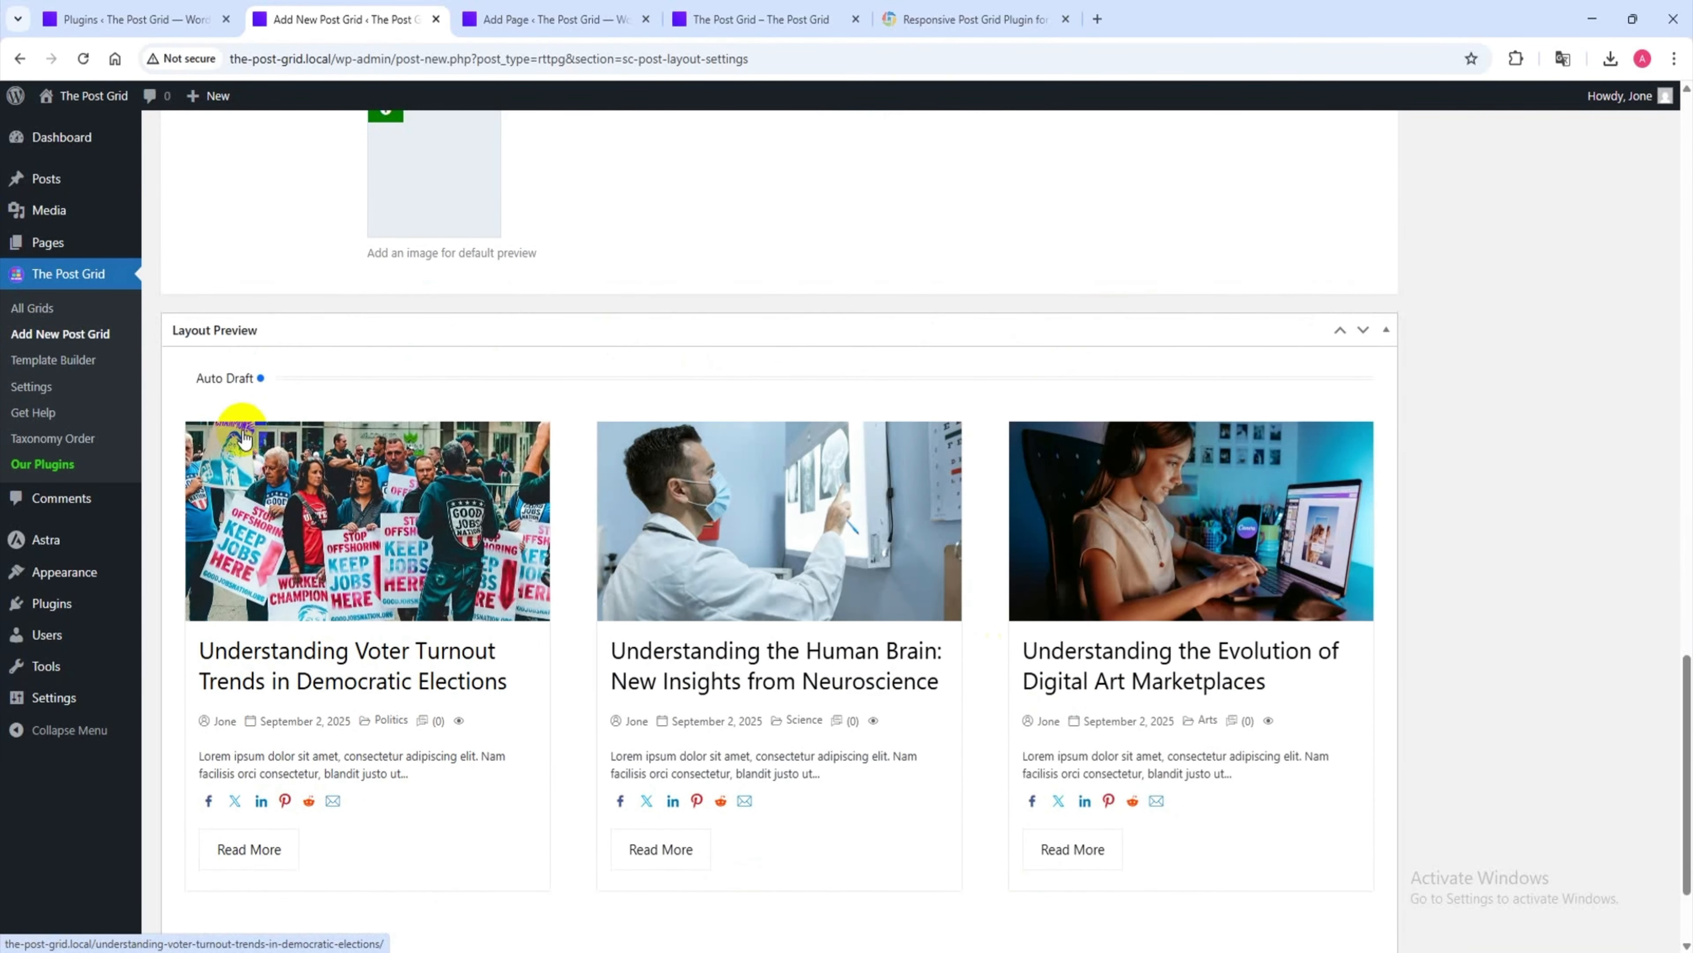
pyautogui.scroll(-1, 1107, 708)
pyautogui.scroll(-1, 755, 829)
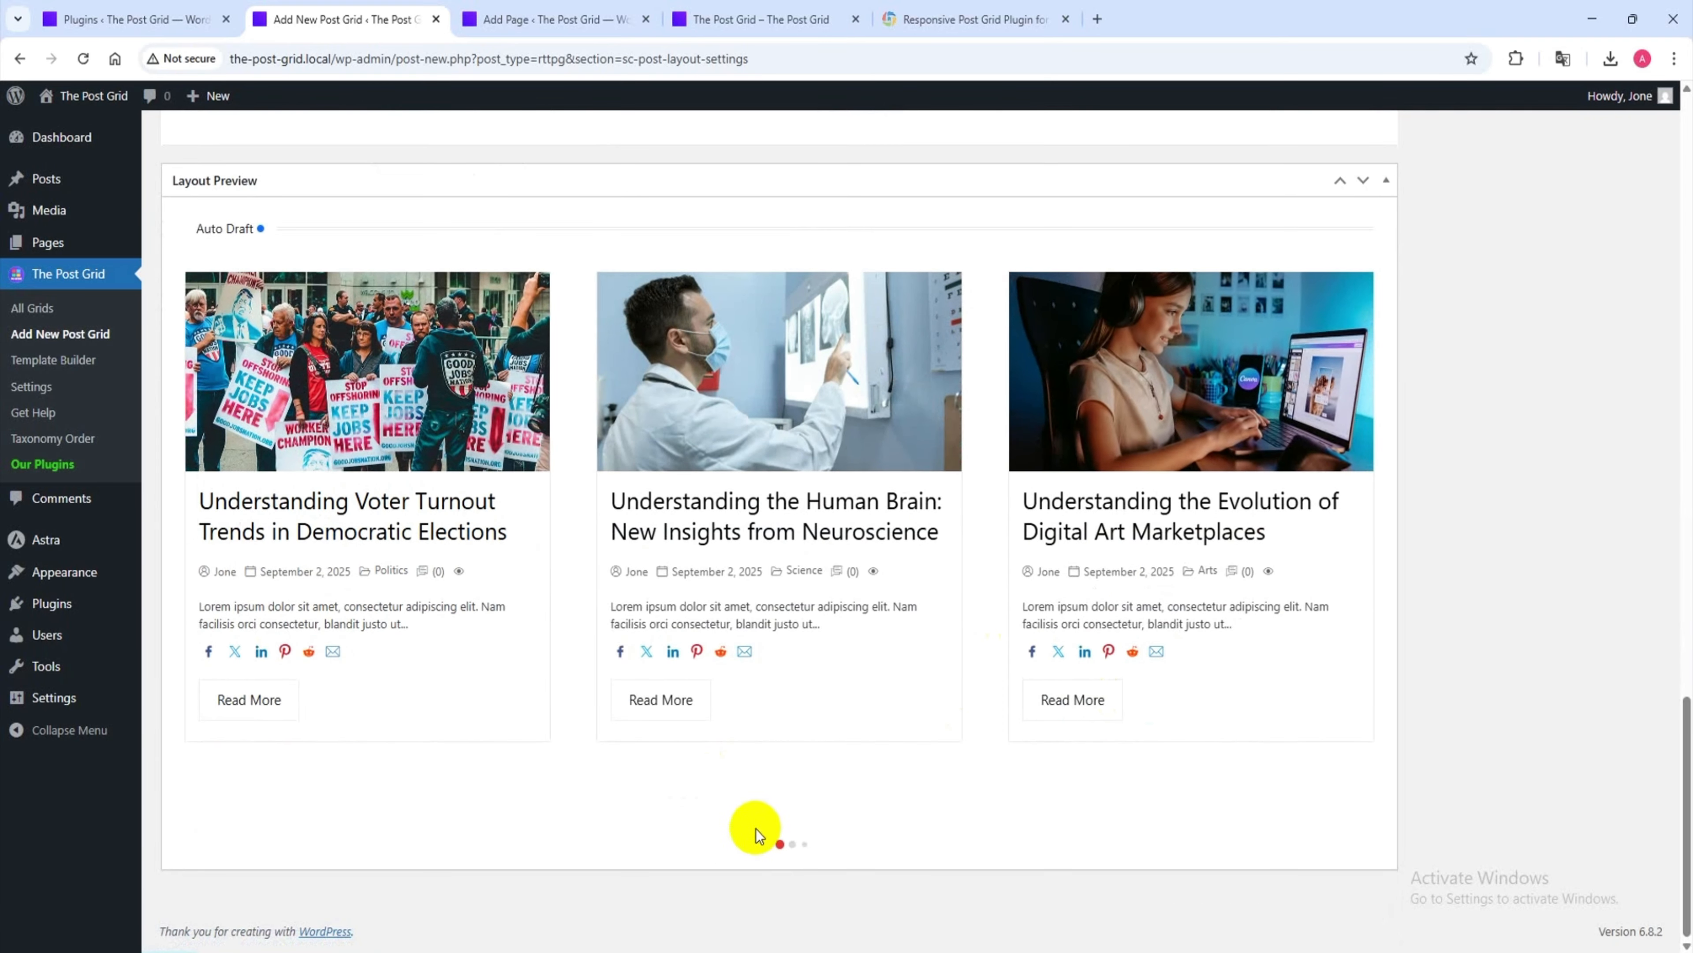
pyautogui.click(793, 846)
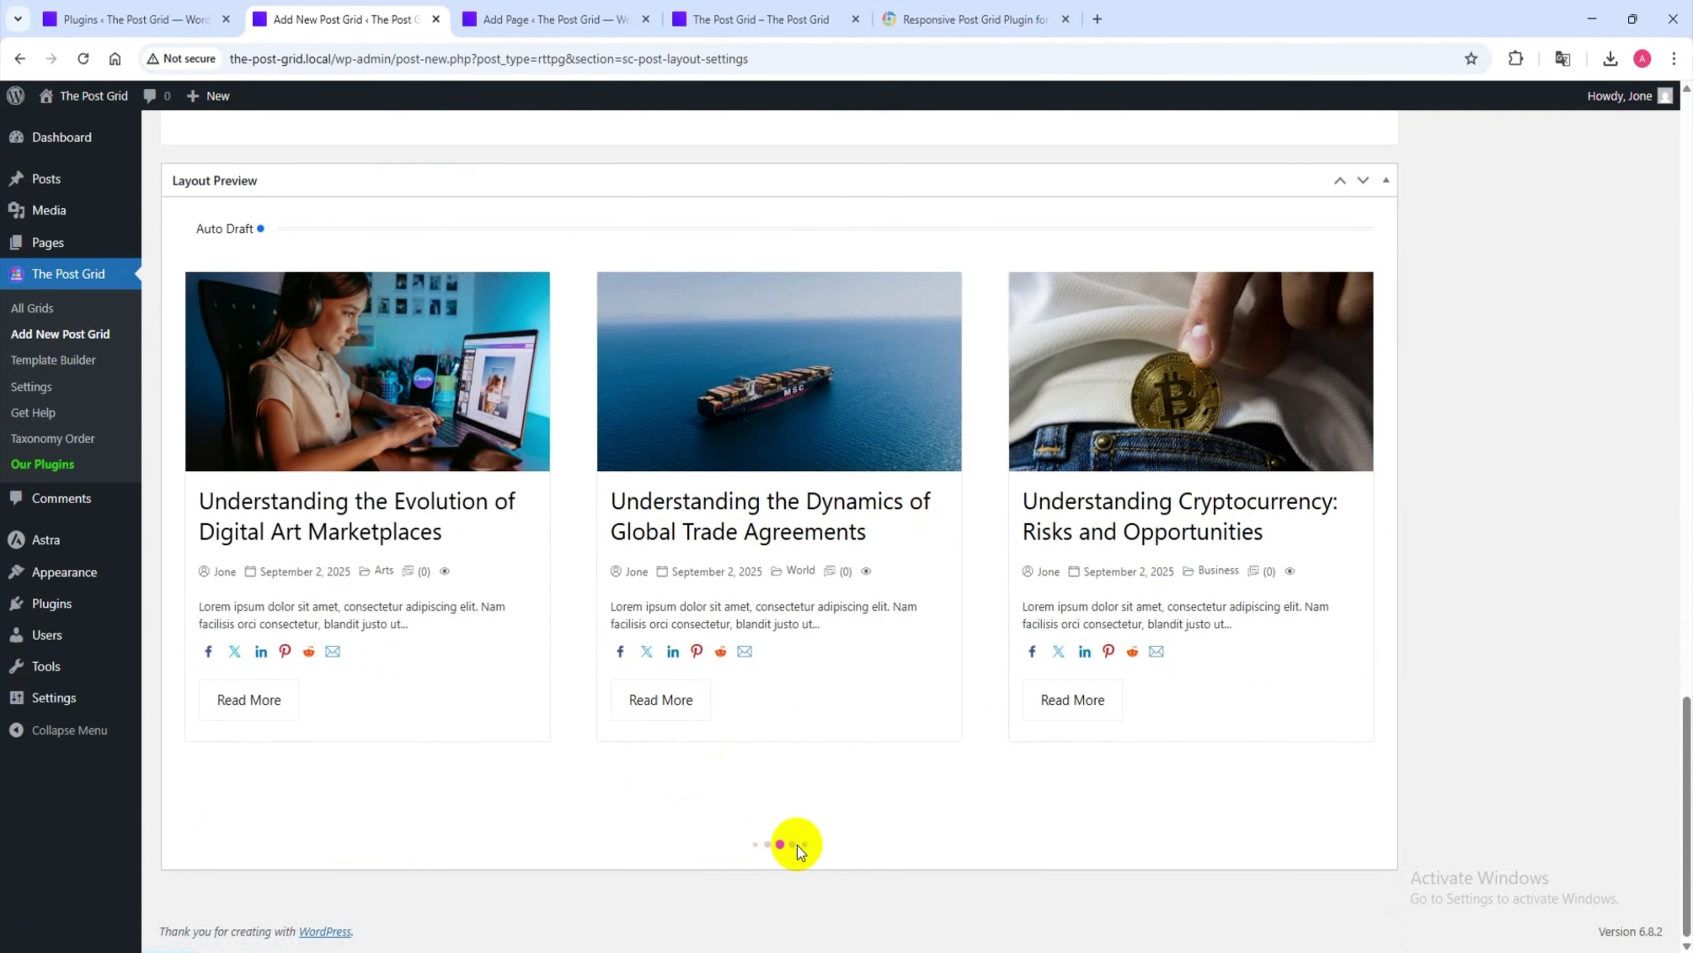
# - Enable the Auto Play and Loop carousel properties for the slider
pyautogui.scroll(7, 526, 621)
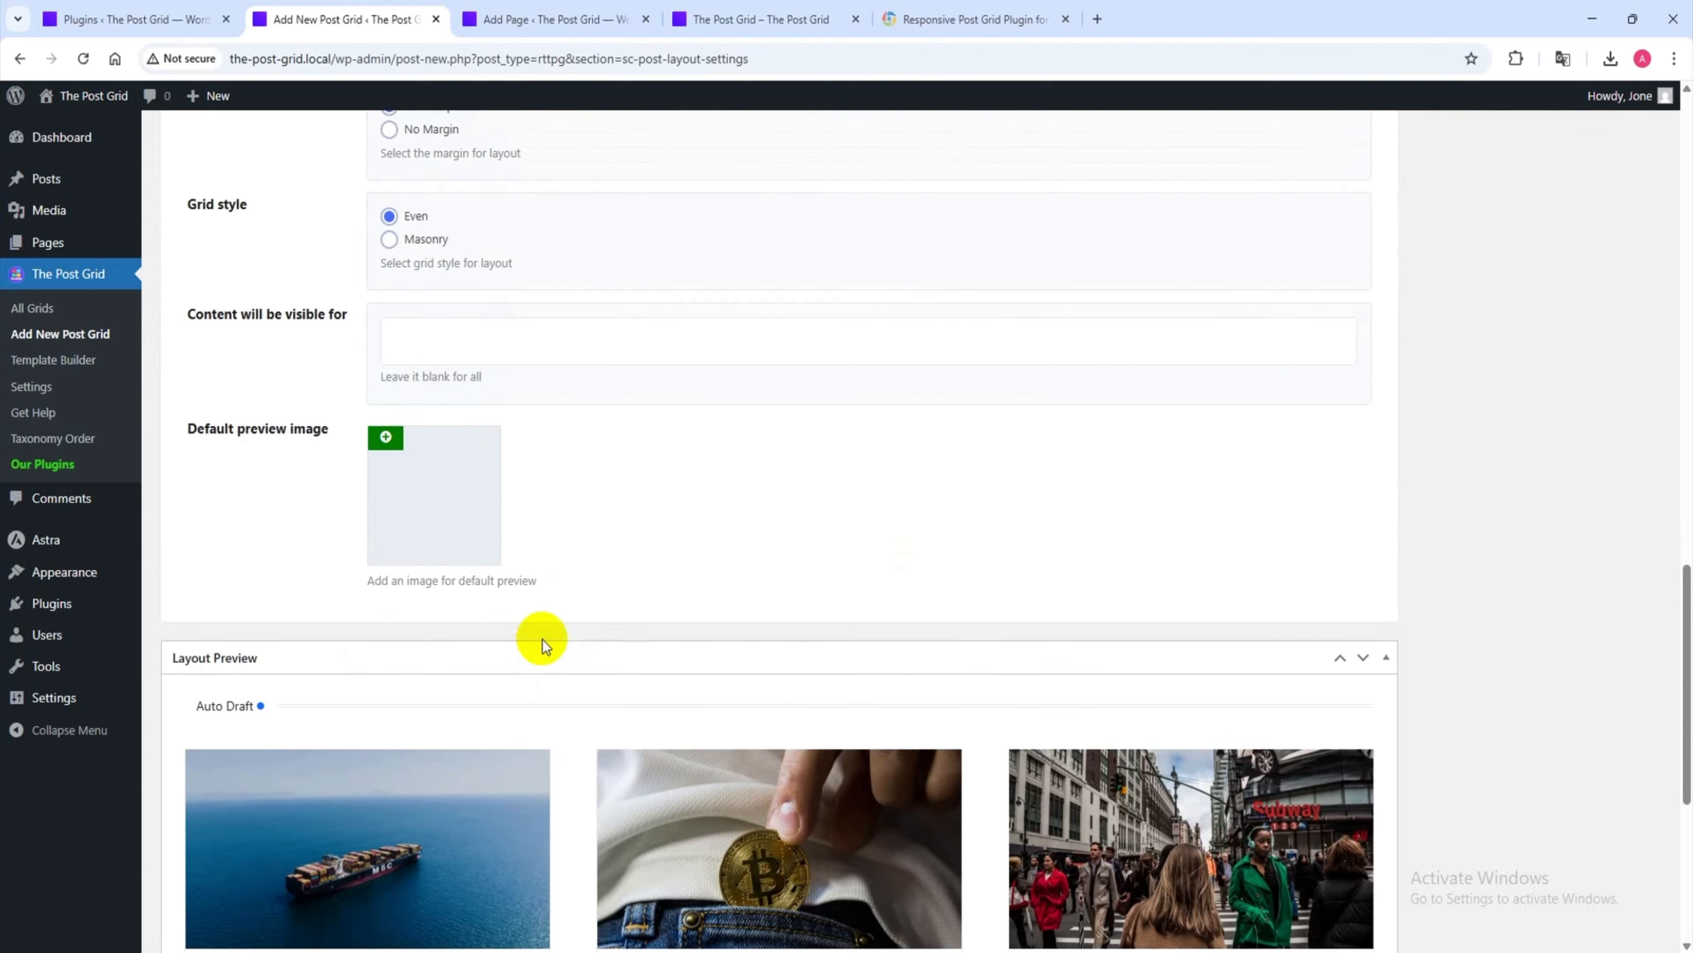
pyautogui.scroll(12, 543, 639)
pyautogui.scroll(7, 414, 601)
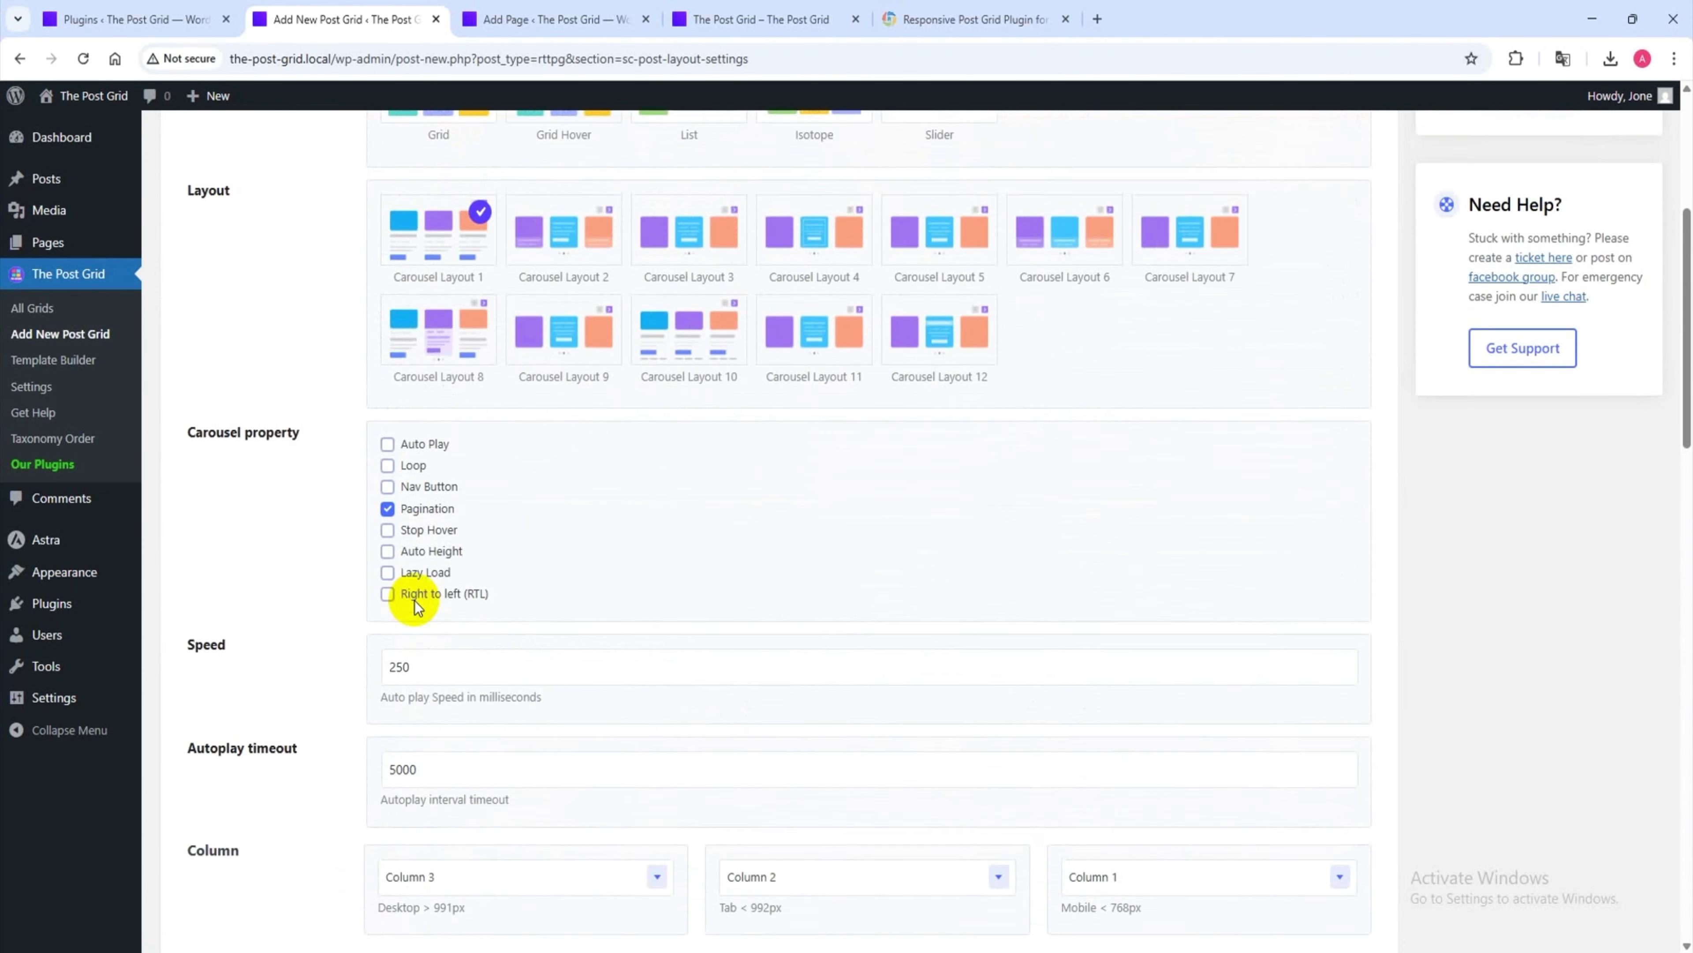
pyautogui.scroll(4, 414, 601)
pyautogui.scroll(-4, 414, 567)
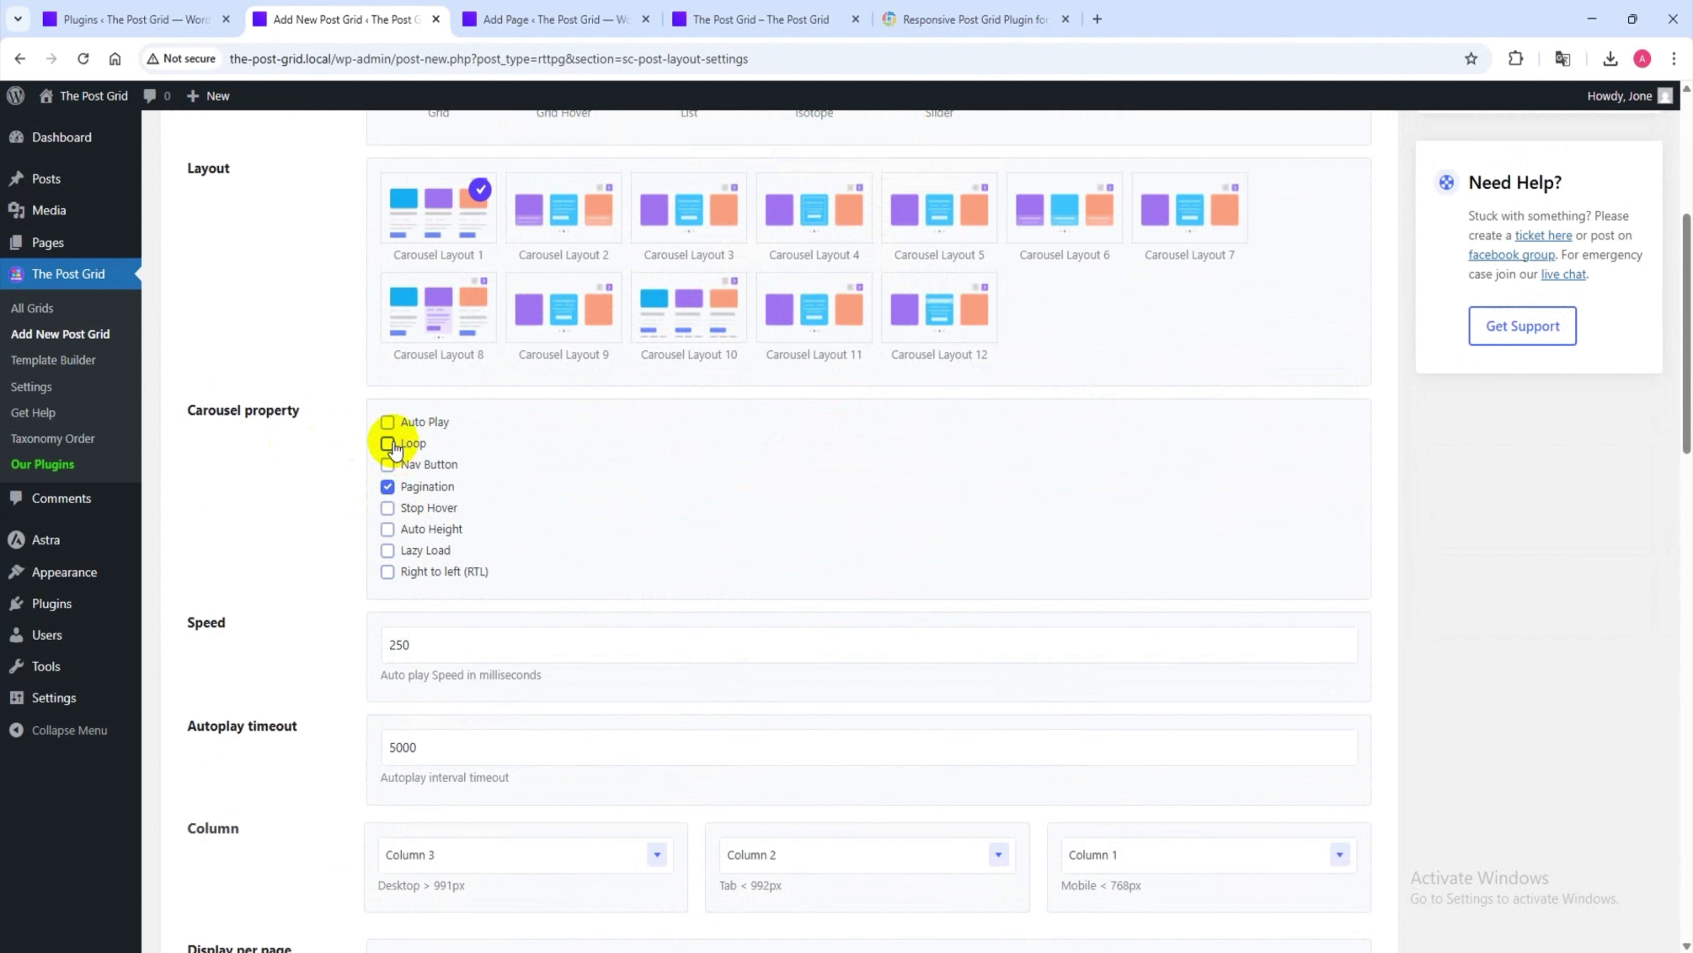
pyautogui.click(412, 642)
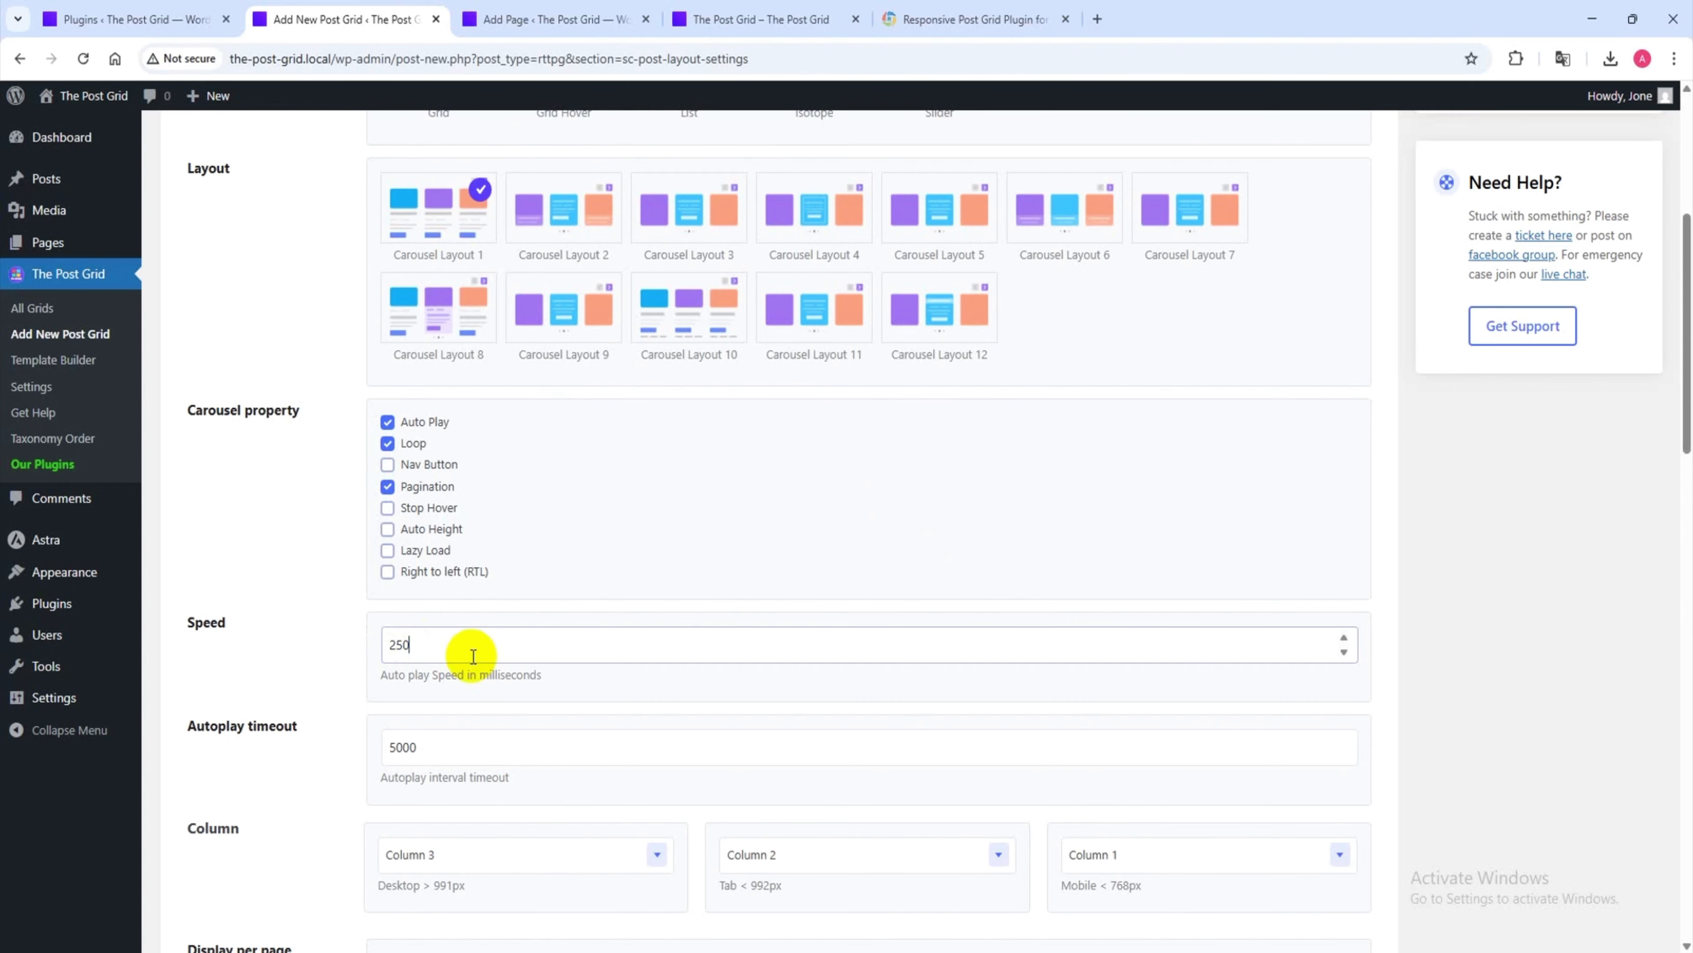
# - Review the slider's column settings for desktop, tab and mobile screens
pyautogui.scroll(-4, 327, 645)
pyautogui.click(530, 574)
pyautogui.click(499, 581)
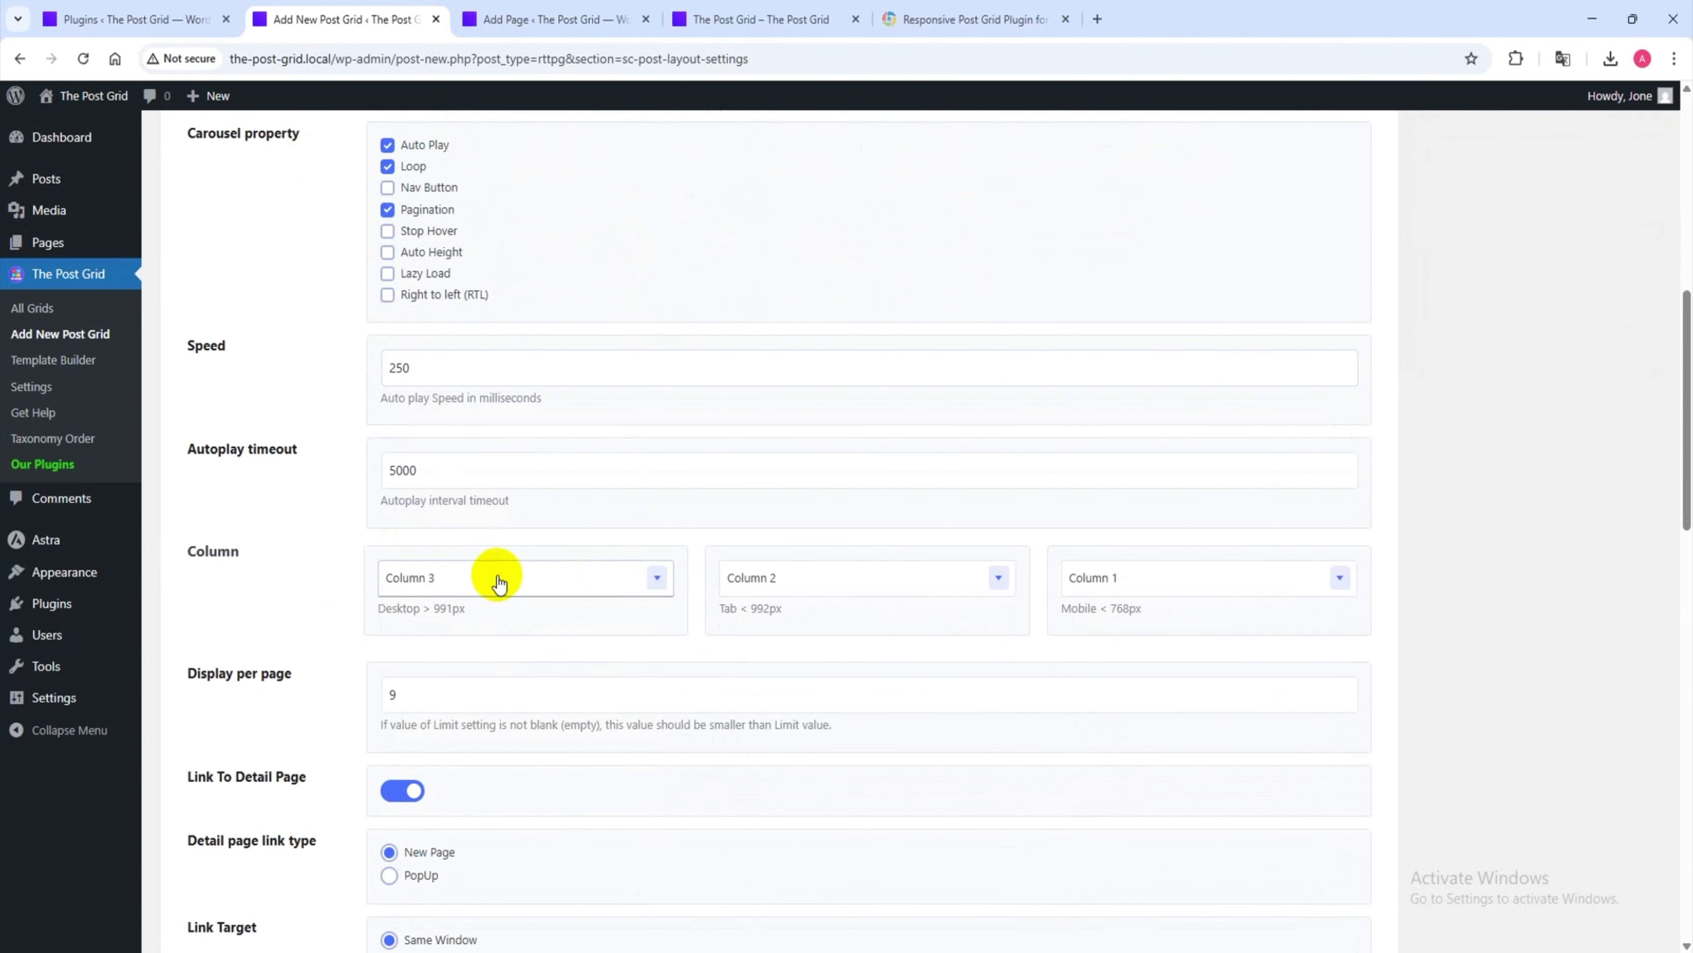
pyautogui.click(760, 578)
pyautogui.click(820, 578)
pyautogui.click(1123, 577)
pyautogui.click(1137, 580)
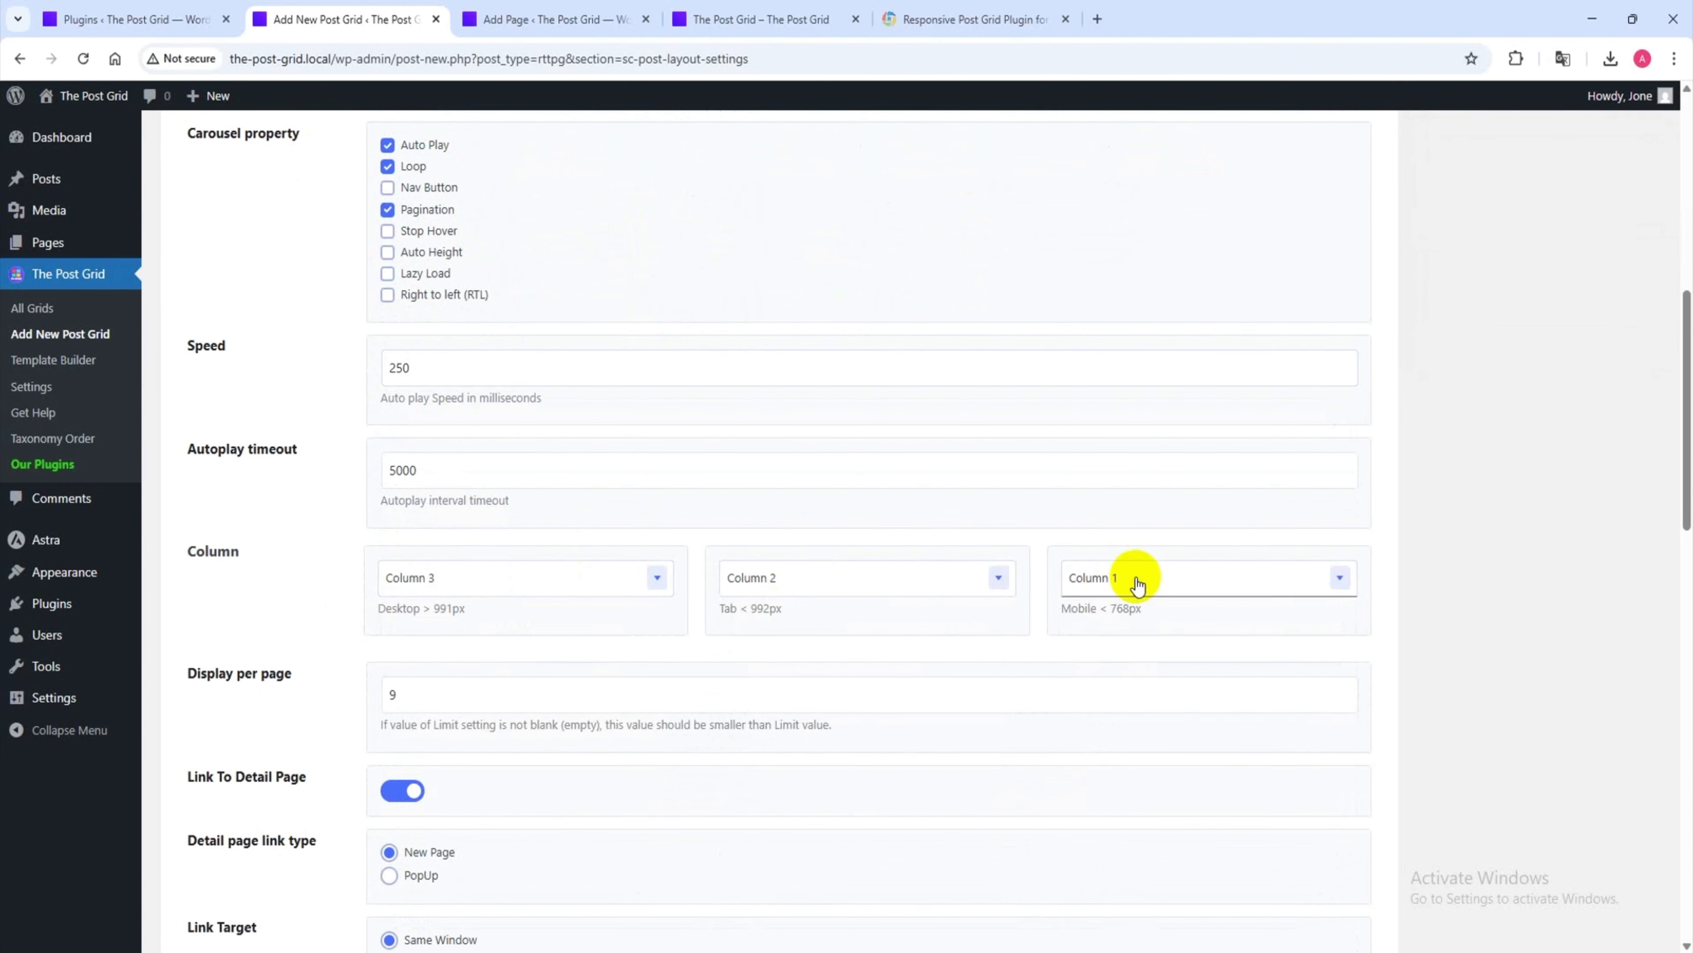
# - Review the Display per page setting and switch Link To Detail Page off and back on
pyautogui.scroll(-3, 428, 559)
pyautogui.moveTo(491, 507); pyautogui.dragTo(342, 511)
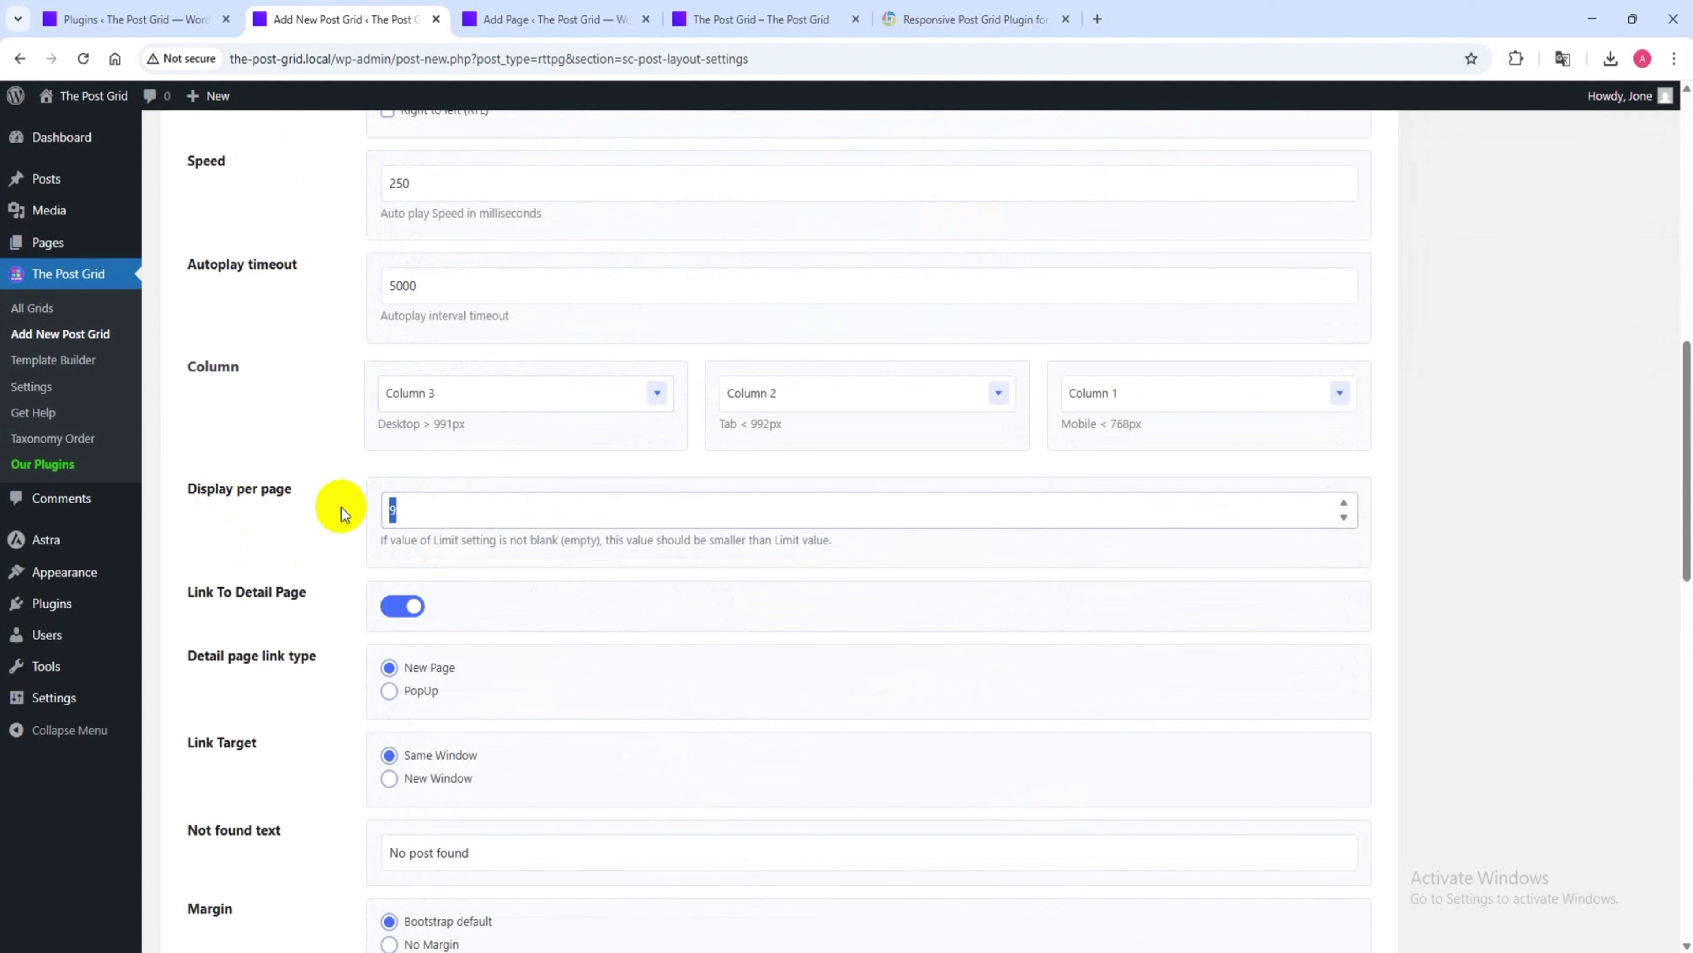
pyautogui.doubleClick(378, 515)
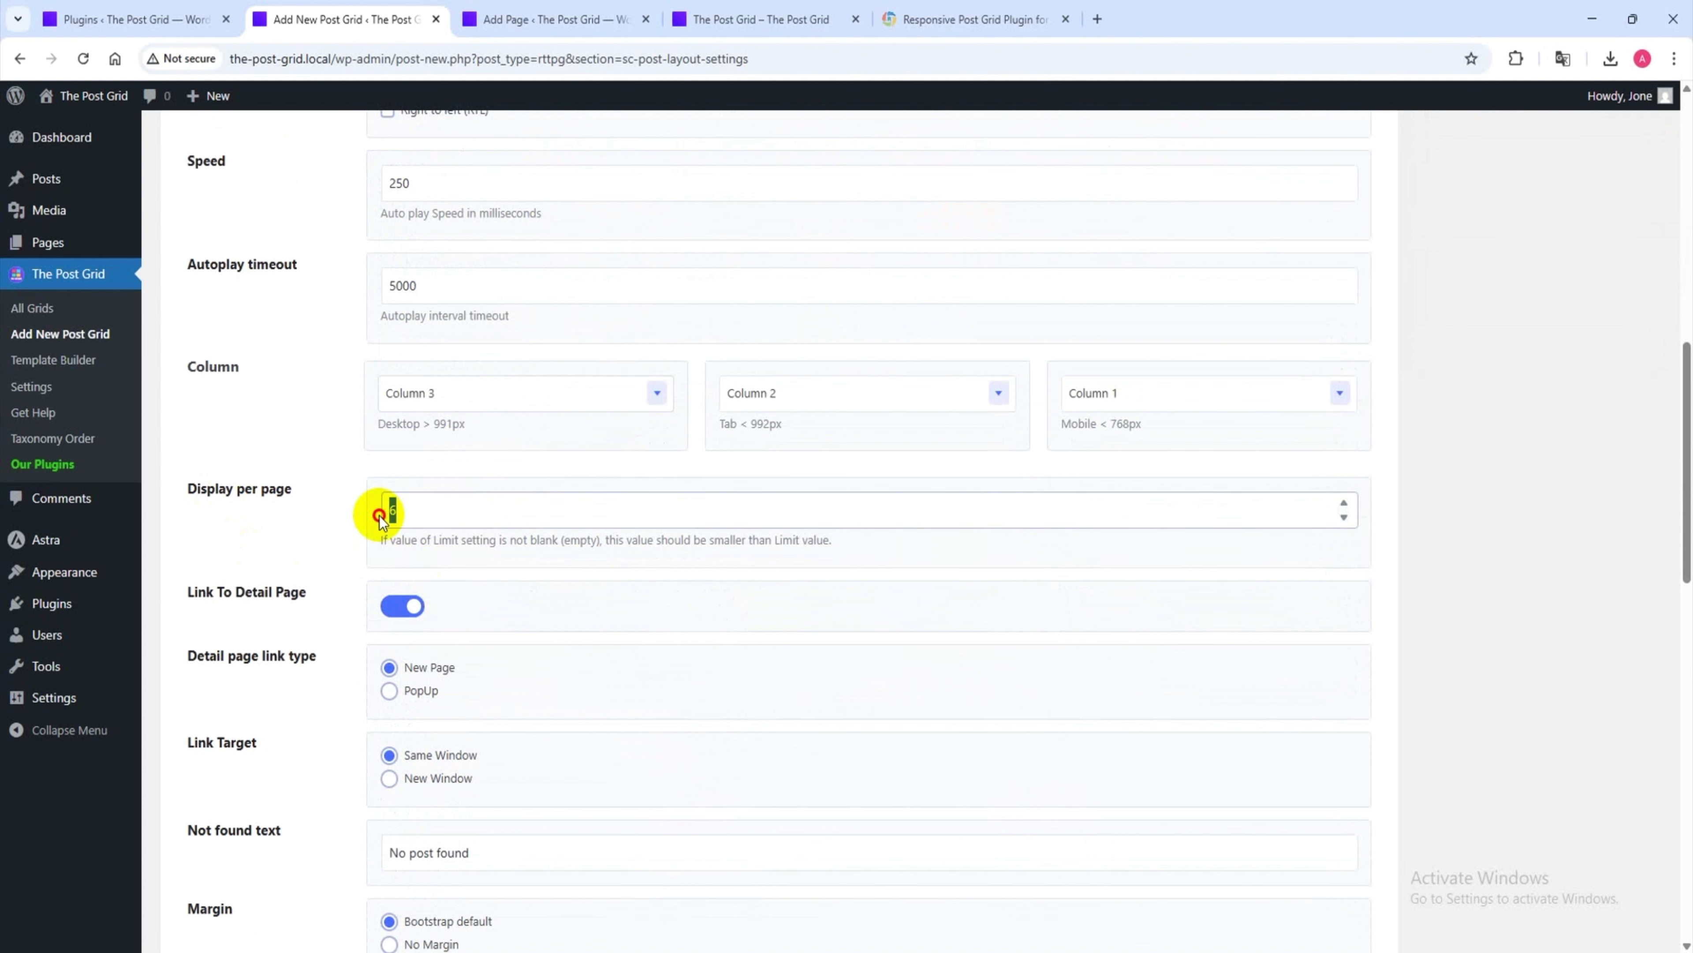
pyautogui.click(347, 542)
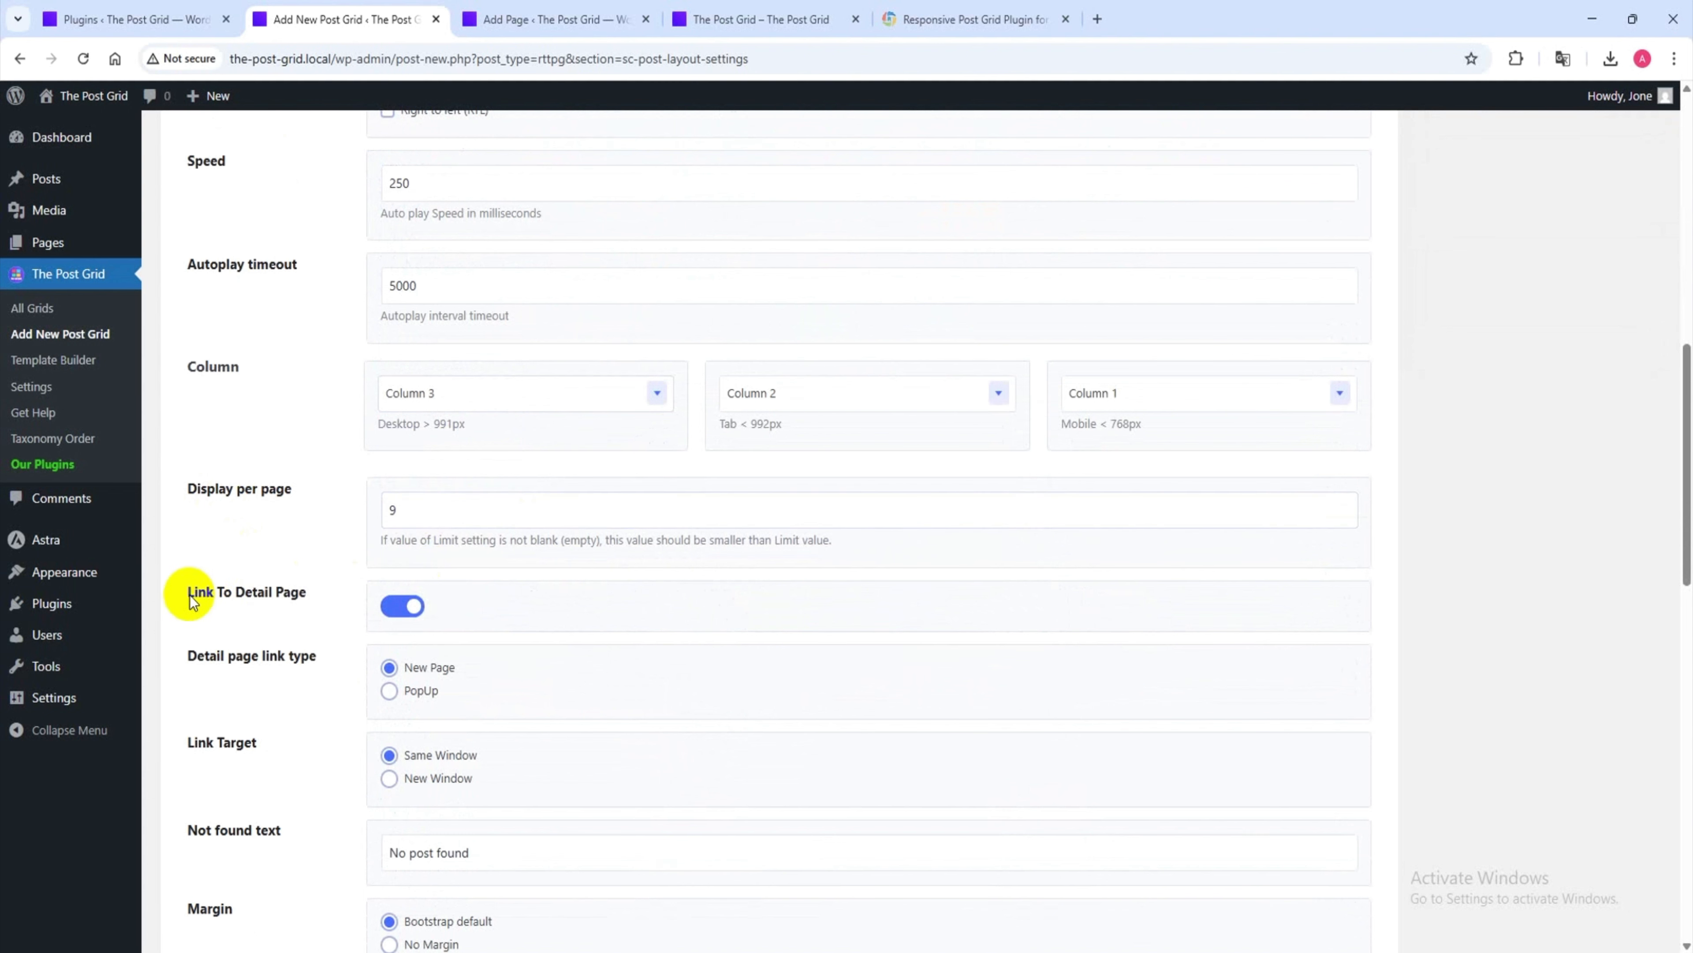
pyautogui.click(404, 606)
pyautogui.click(403, 607)
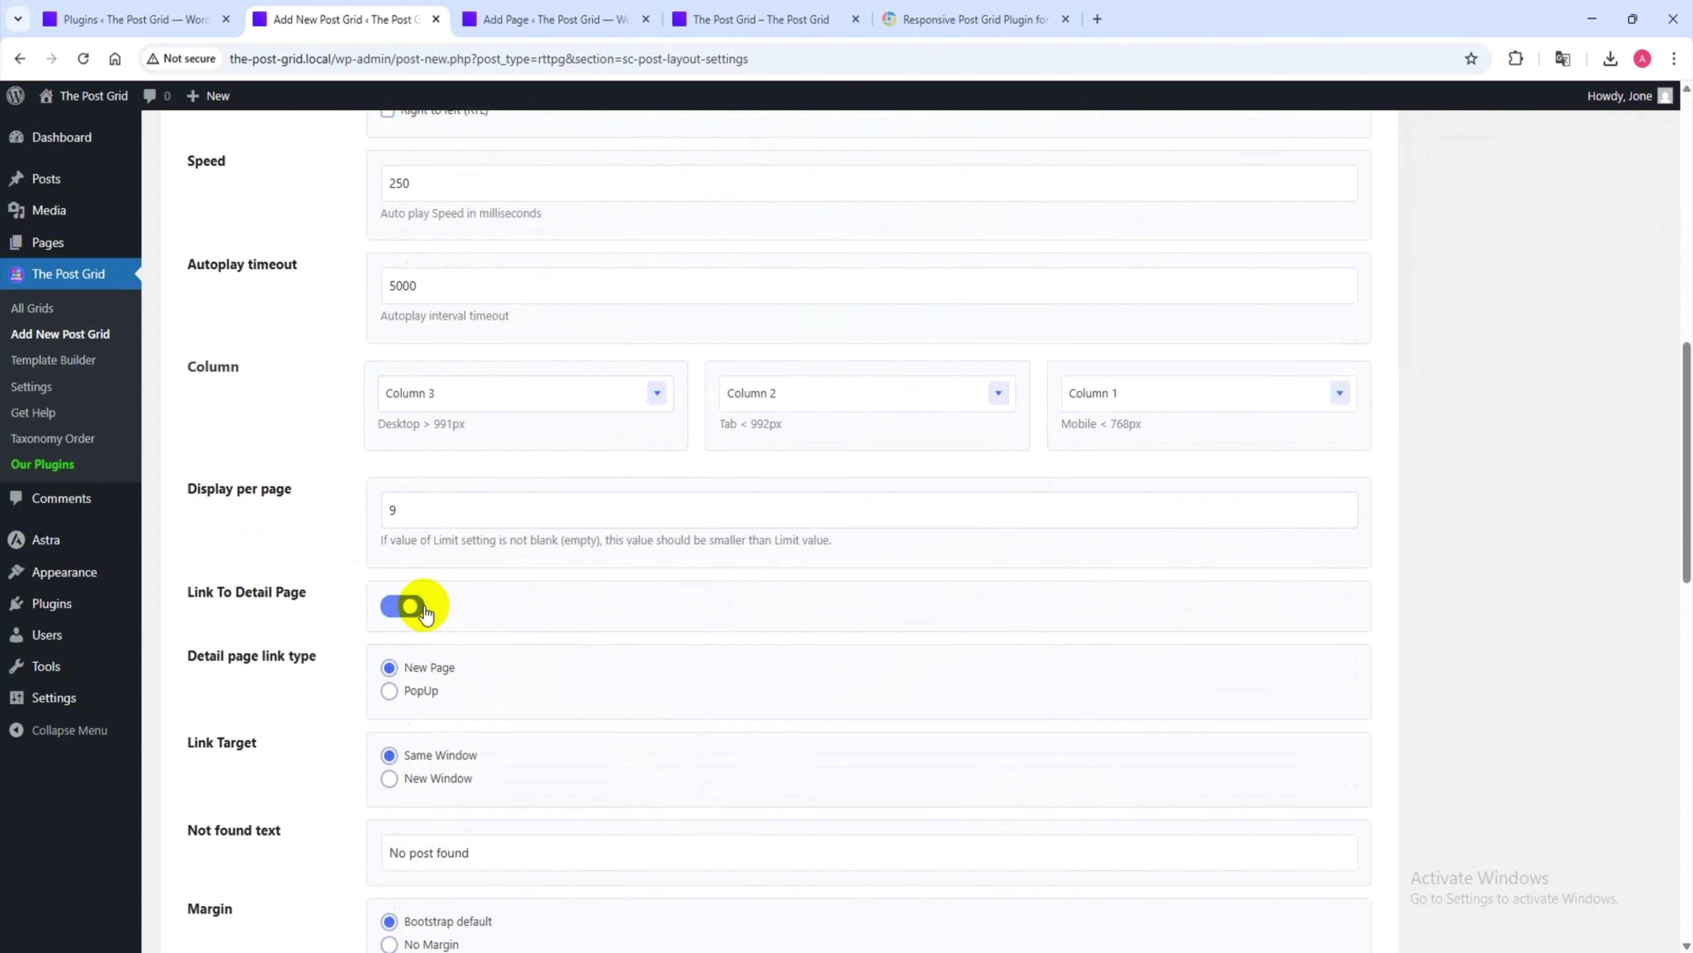
# - Try the PopUp detail page link type for the slider and switch it back to New Page
pyautogui.scroll(-4, 433, 604)
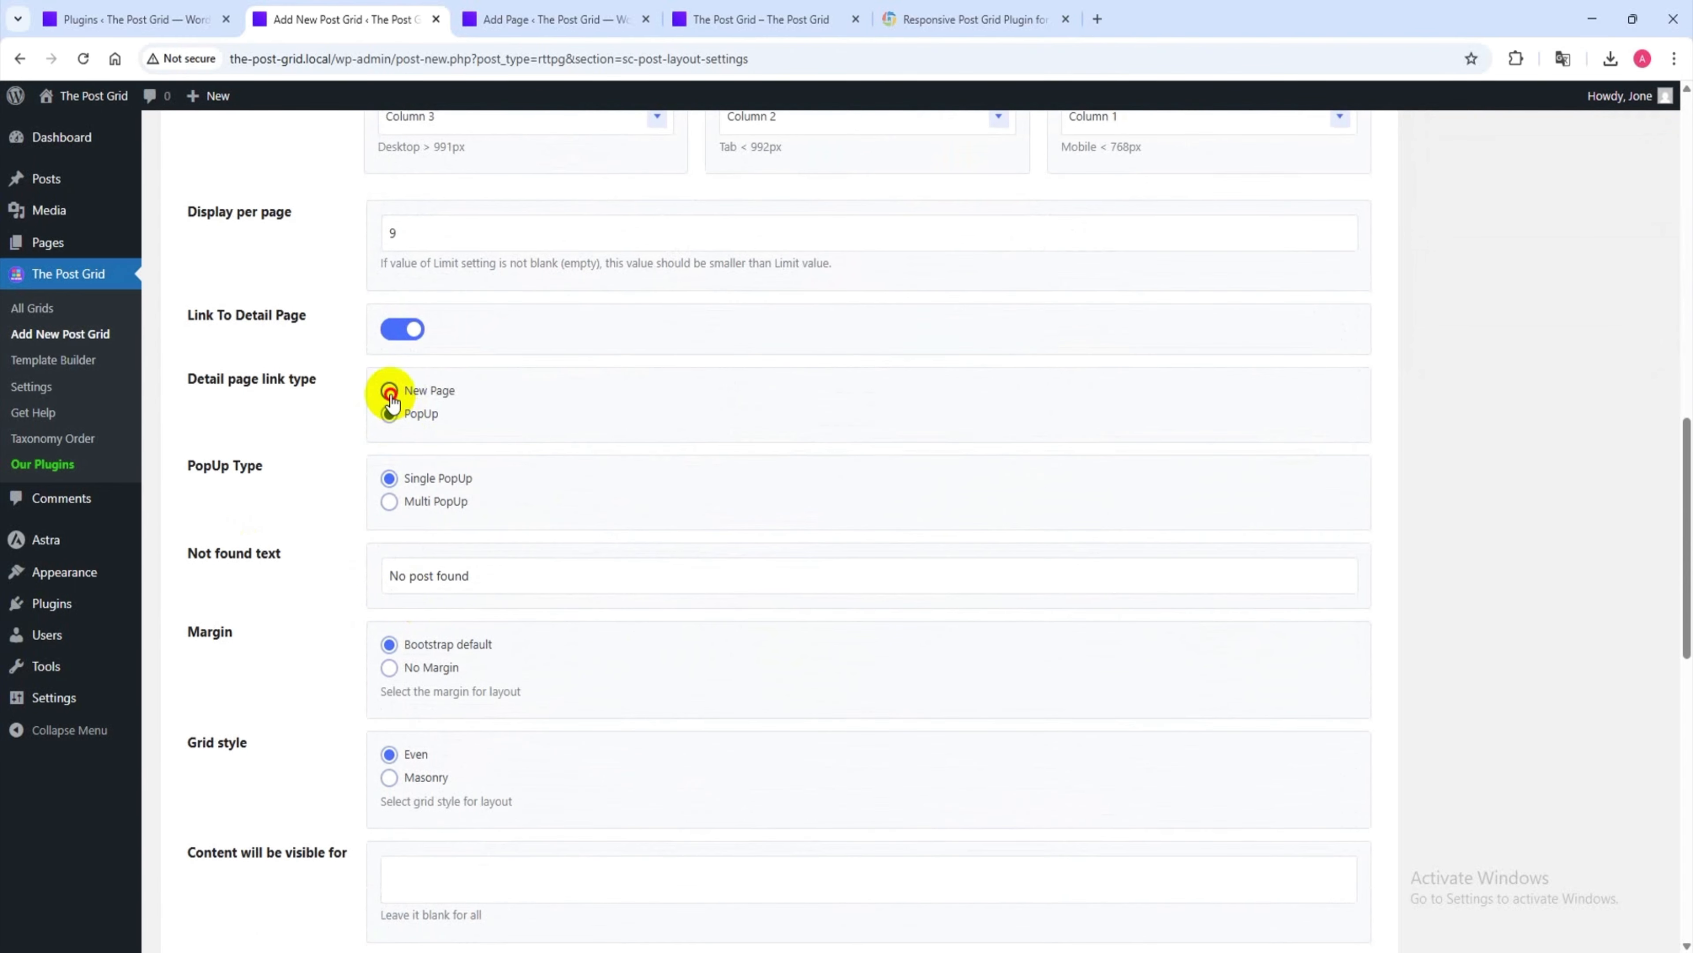
pyautogui.scroll(-3, 437, 604)
pyautogui.scroll(15, 400, 657)
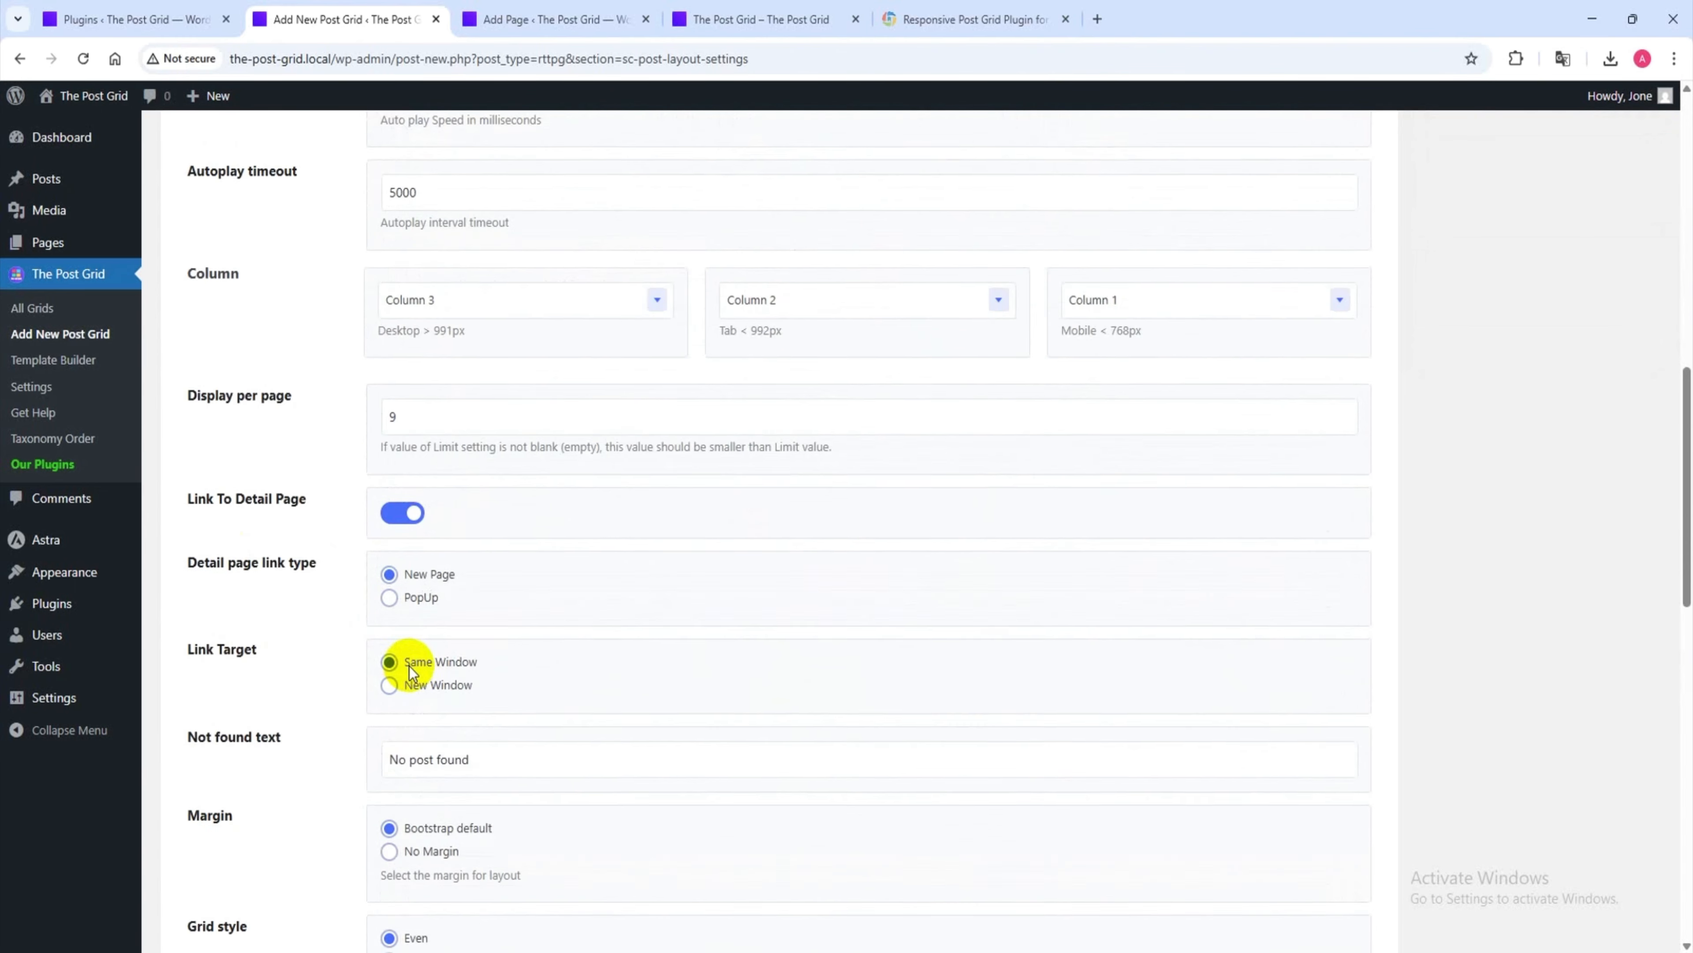
# - Review the slider's general settings for the shortcode heading, including its tag choices, and for category, title and meta
pyautogui.click(494, 407)
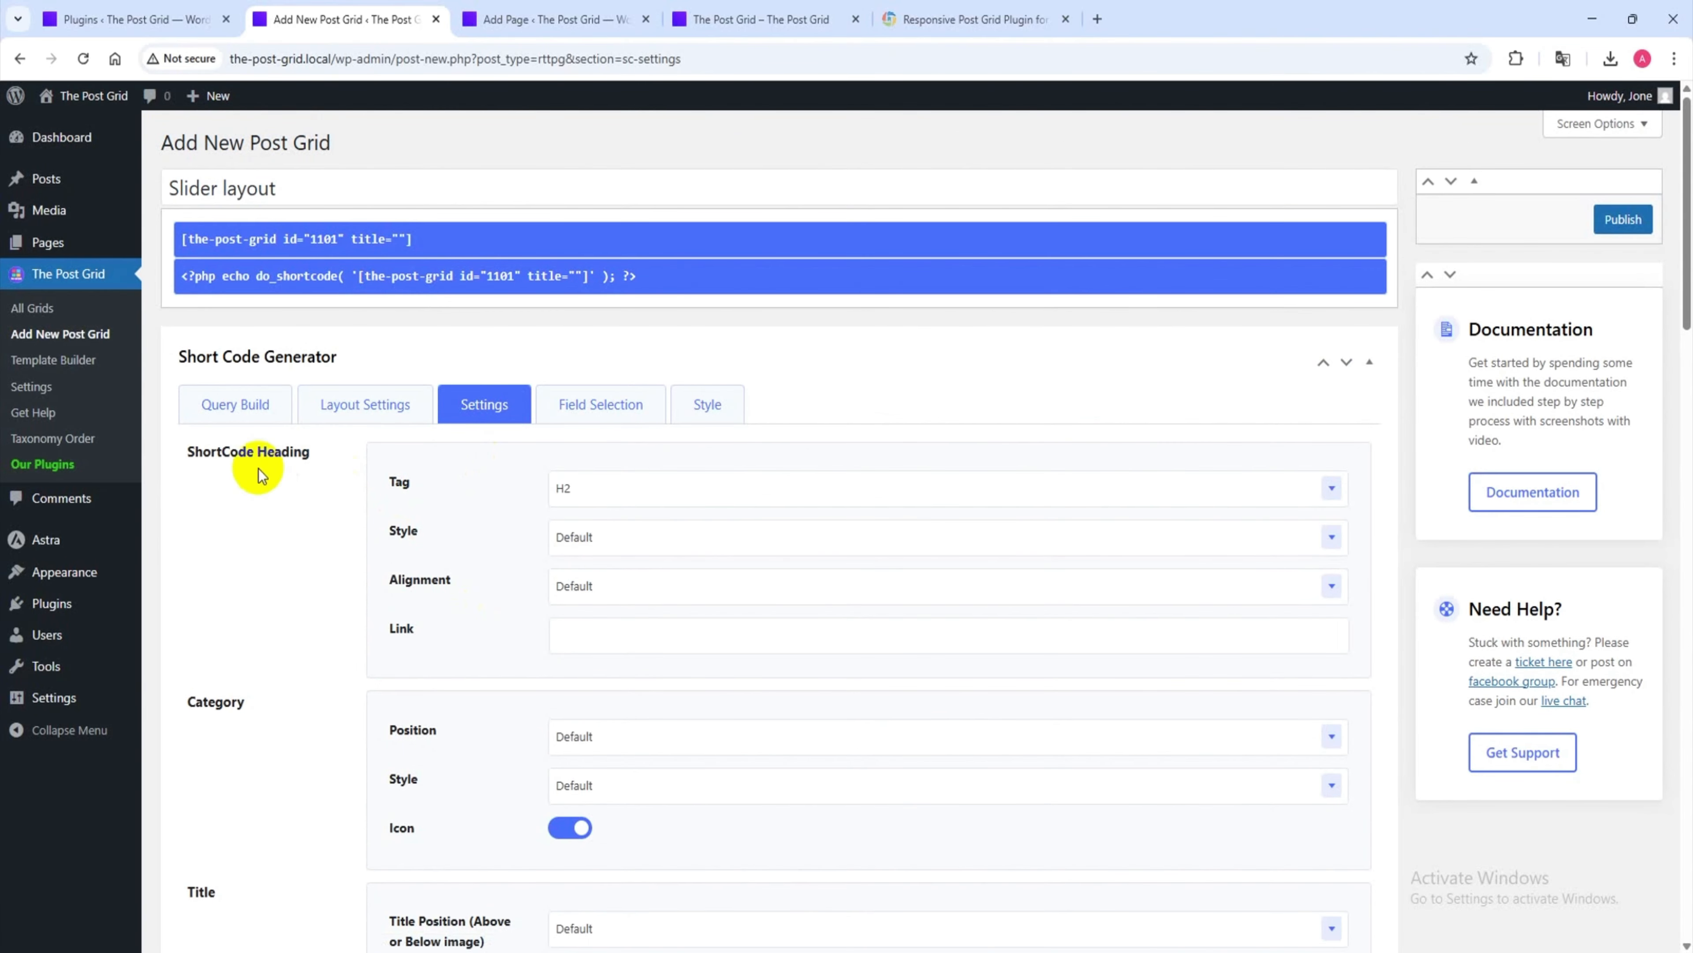
pyautogui.click(661, 488)
pyautogui.click(261, 607)
pyautogui.scroll(-5, 397, 491)
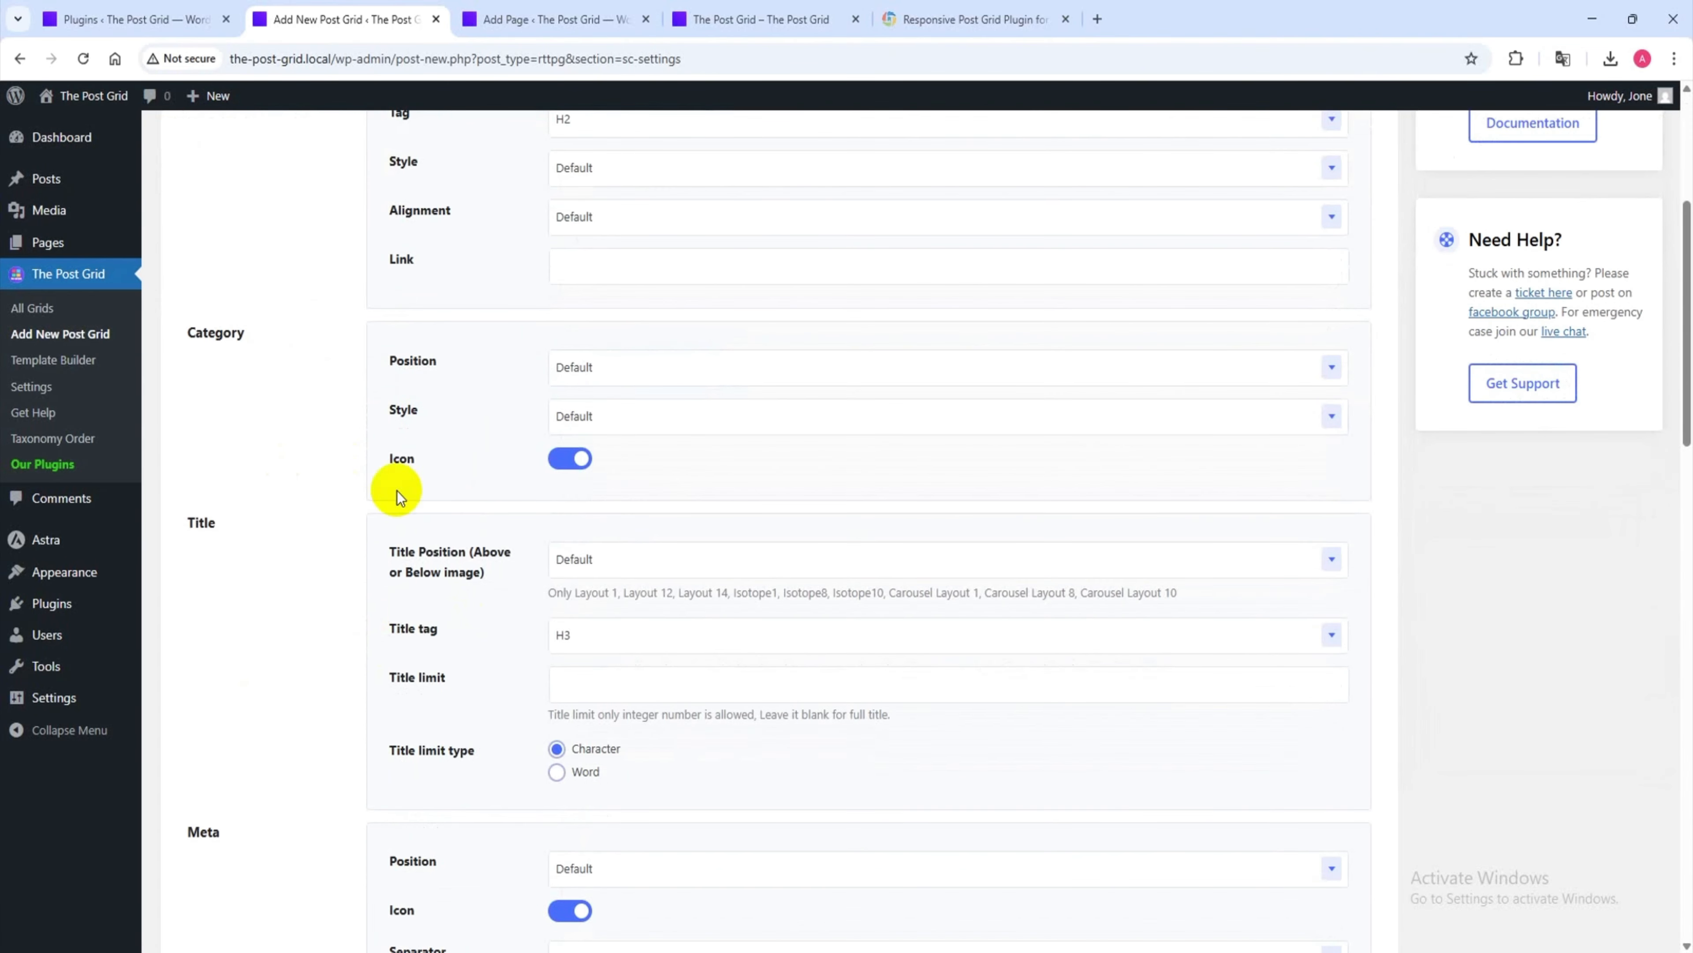
pyautogui.scroll(-5, 616, 487)
pyautogui.scroll(-6, 839, 737)
pyautogui.scroll(16, 840, 736)
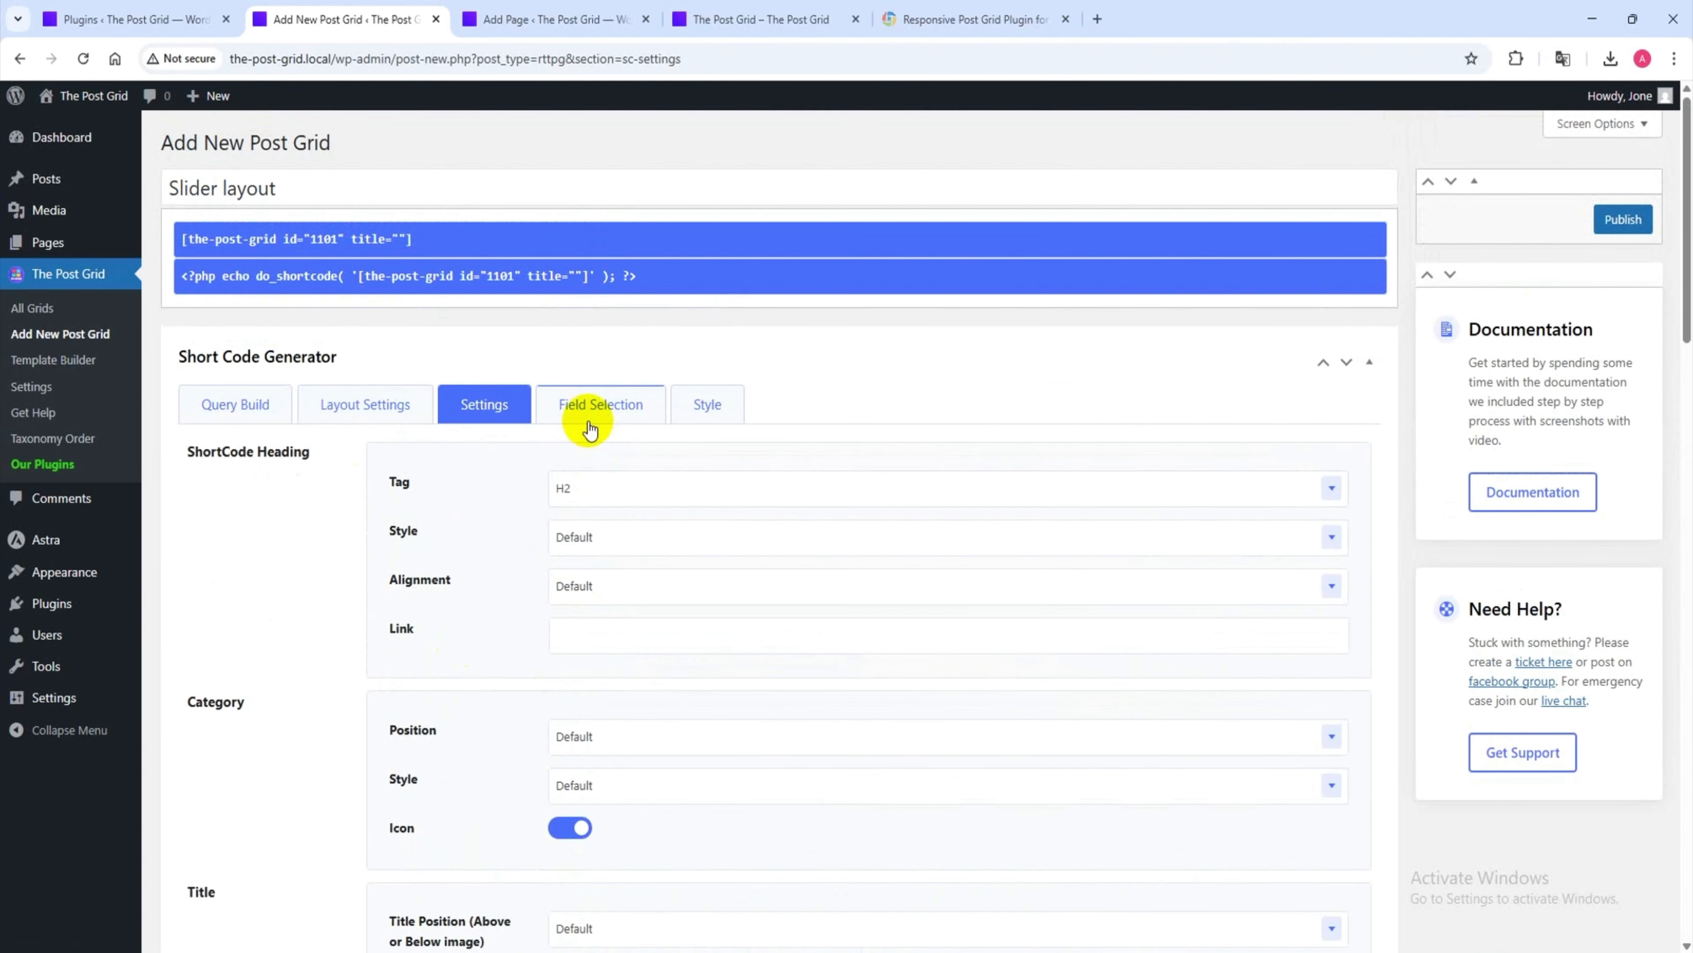
# - Deselect the Post View Count, Comment count, Tags and Categories fields for the slider and check the layout preview
pyautogui.click(588, 416)
pyautogui.scroll(-8, 507, 551)
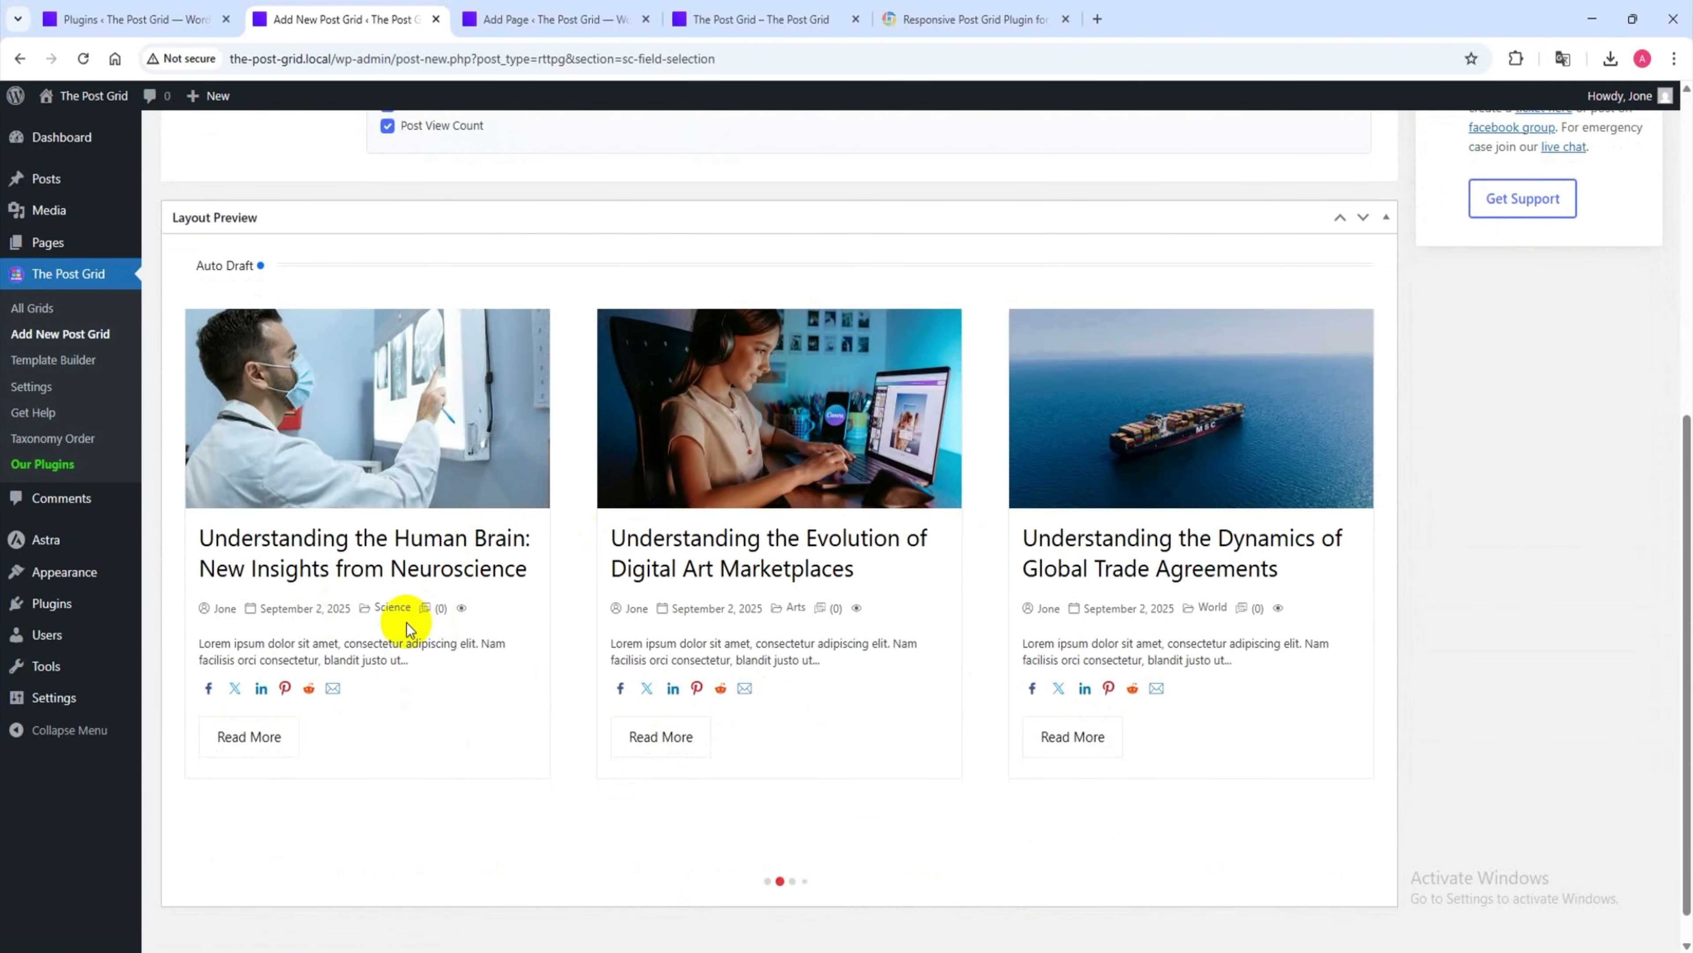
pyautogui.scroll(7, 498, 585)
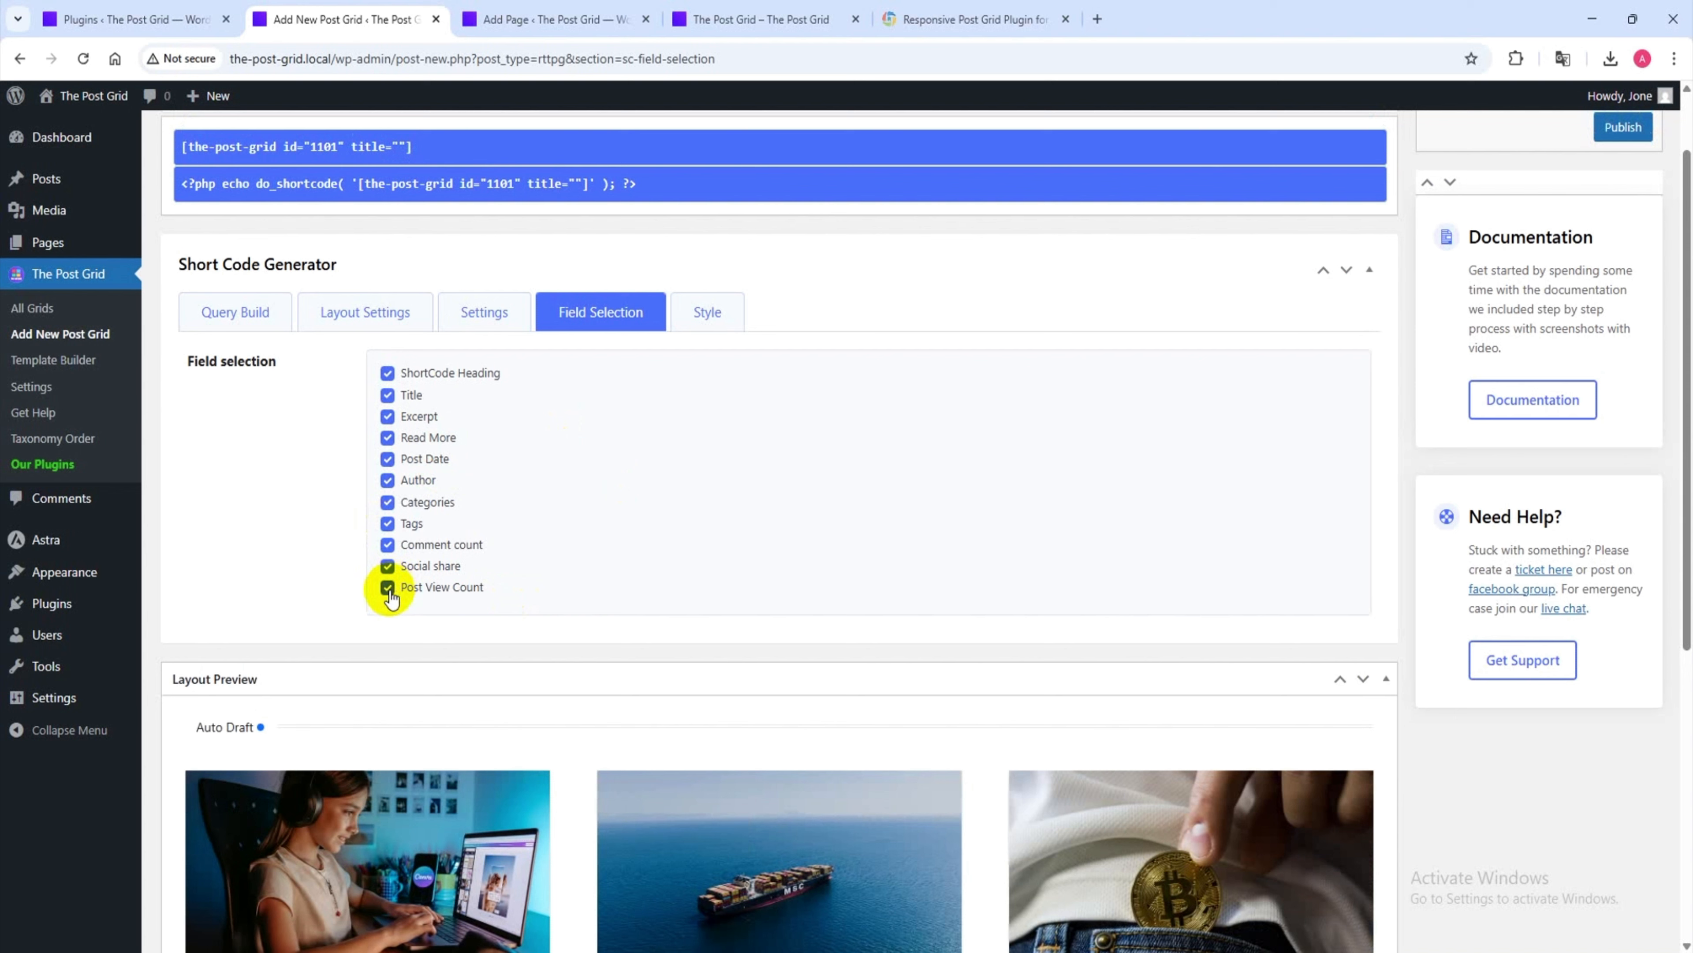
pyautogui.click(435, 589)
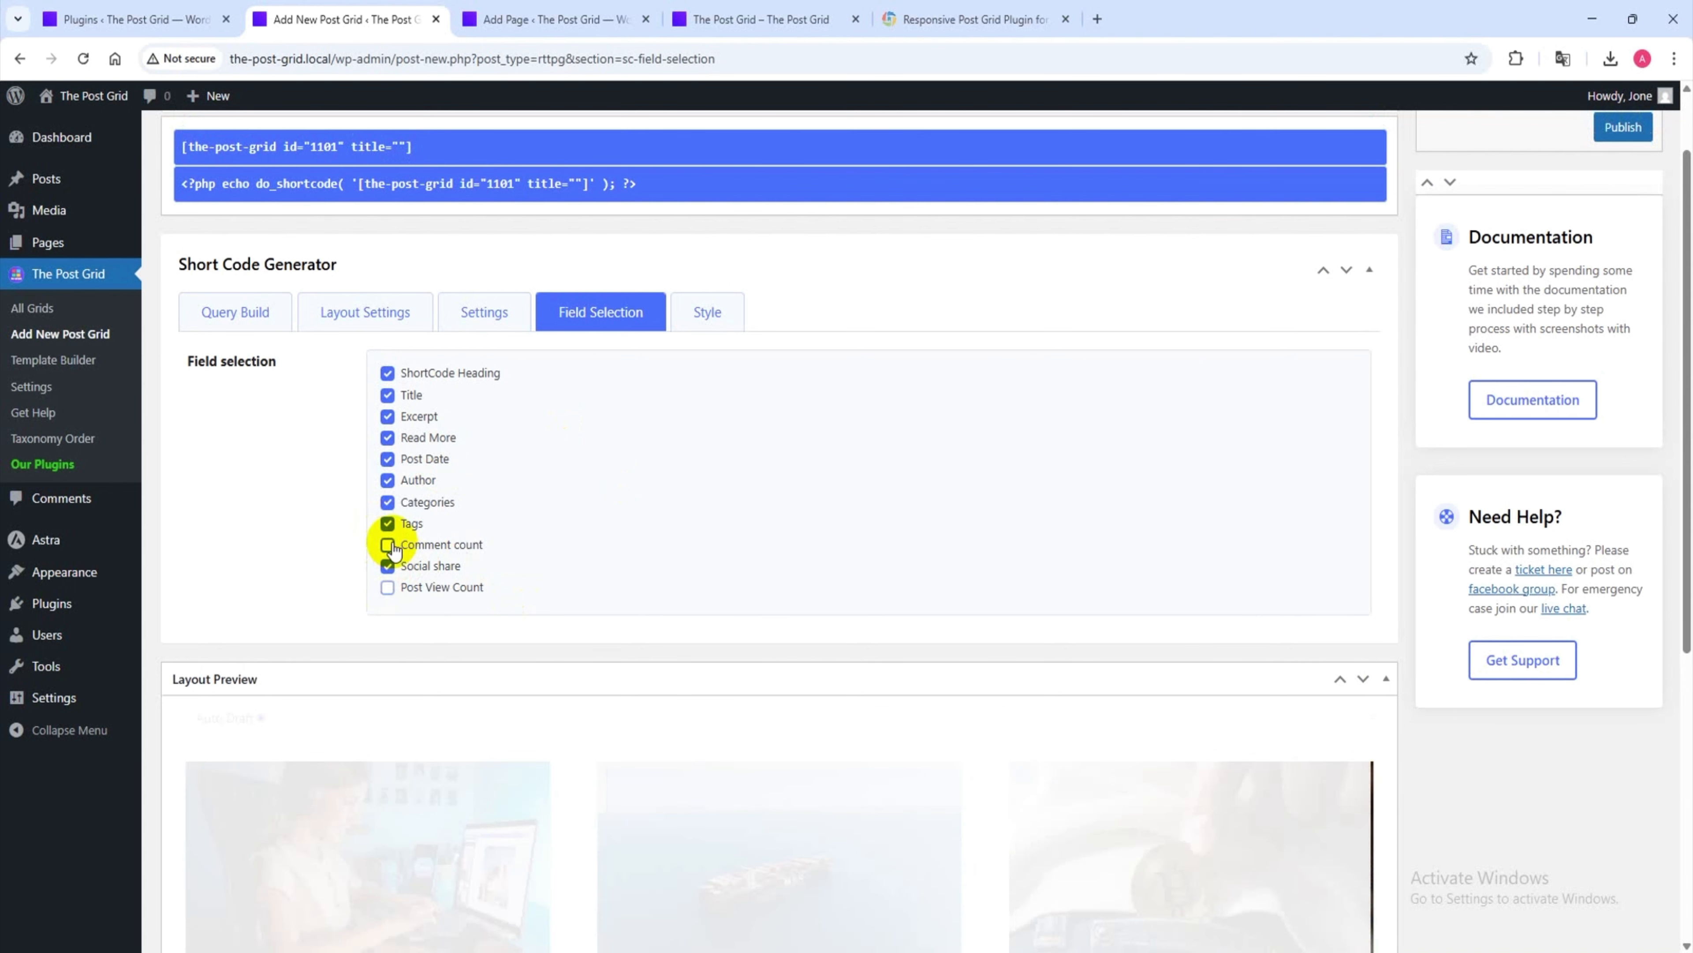
pyautogui.click(387, 524)
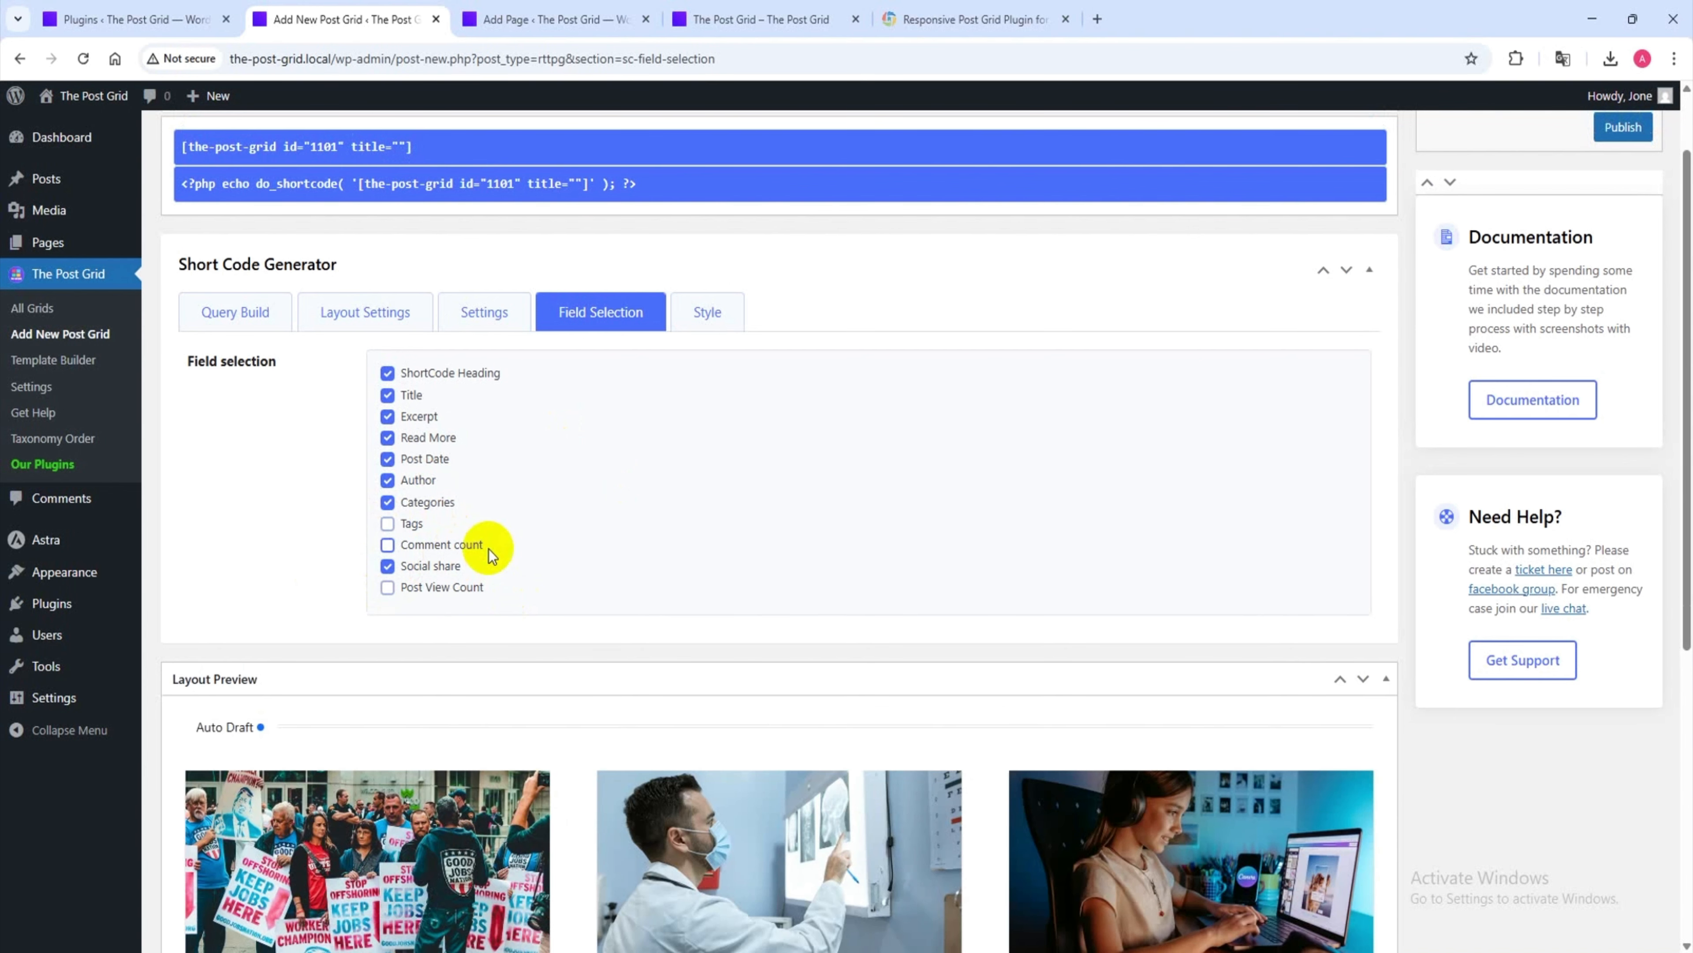
pyautogui.click(387, 504)
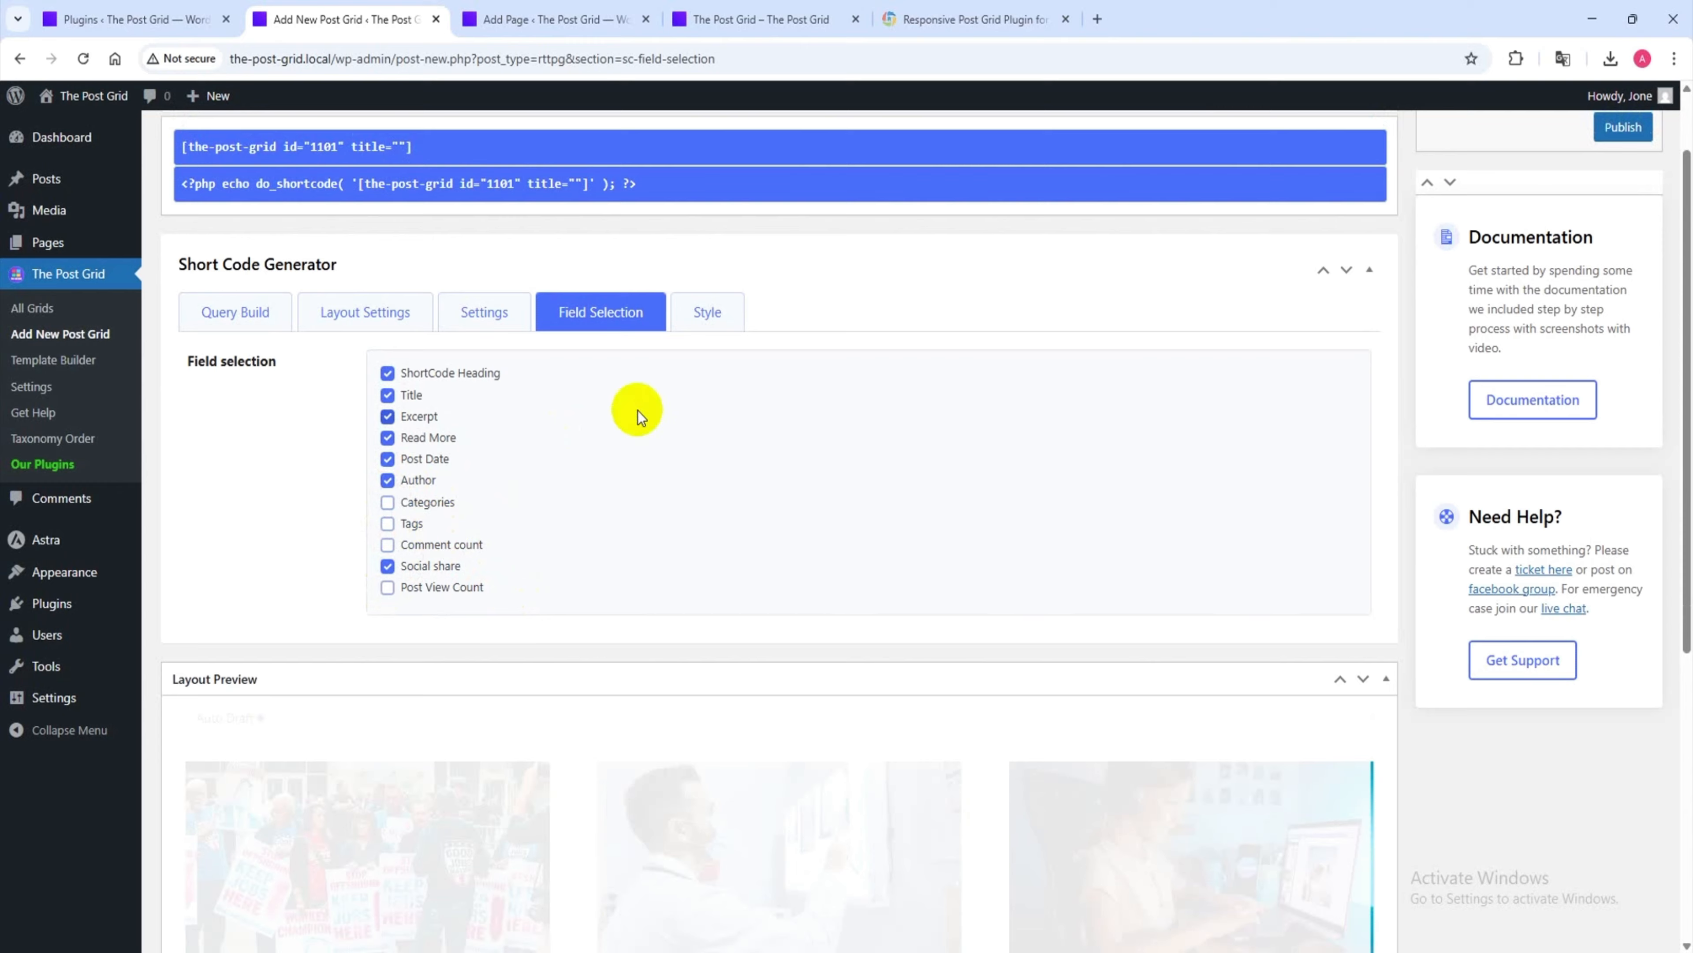
pyautogui.scroll(-5, 344, 623)
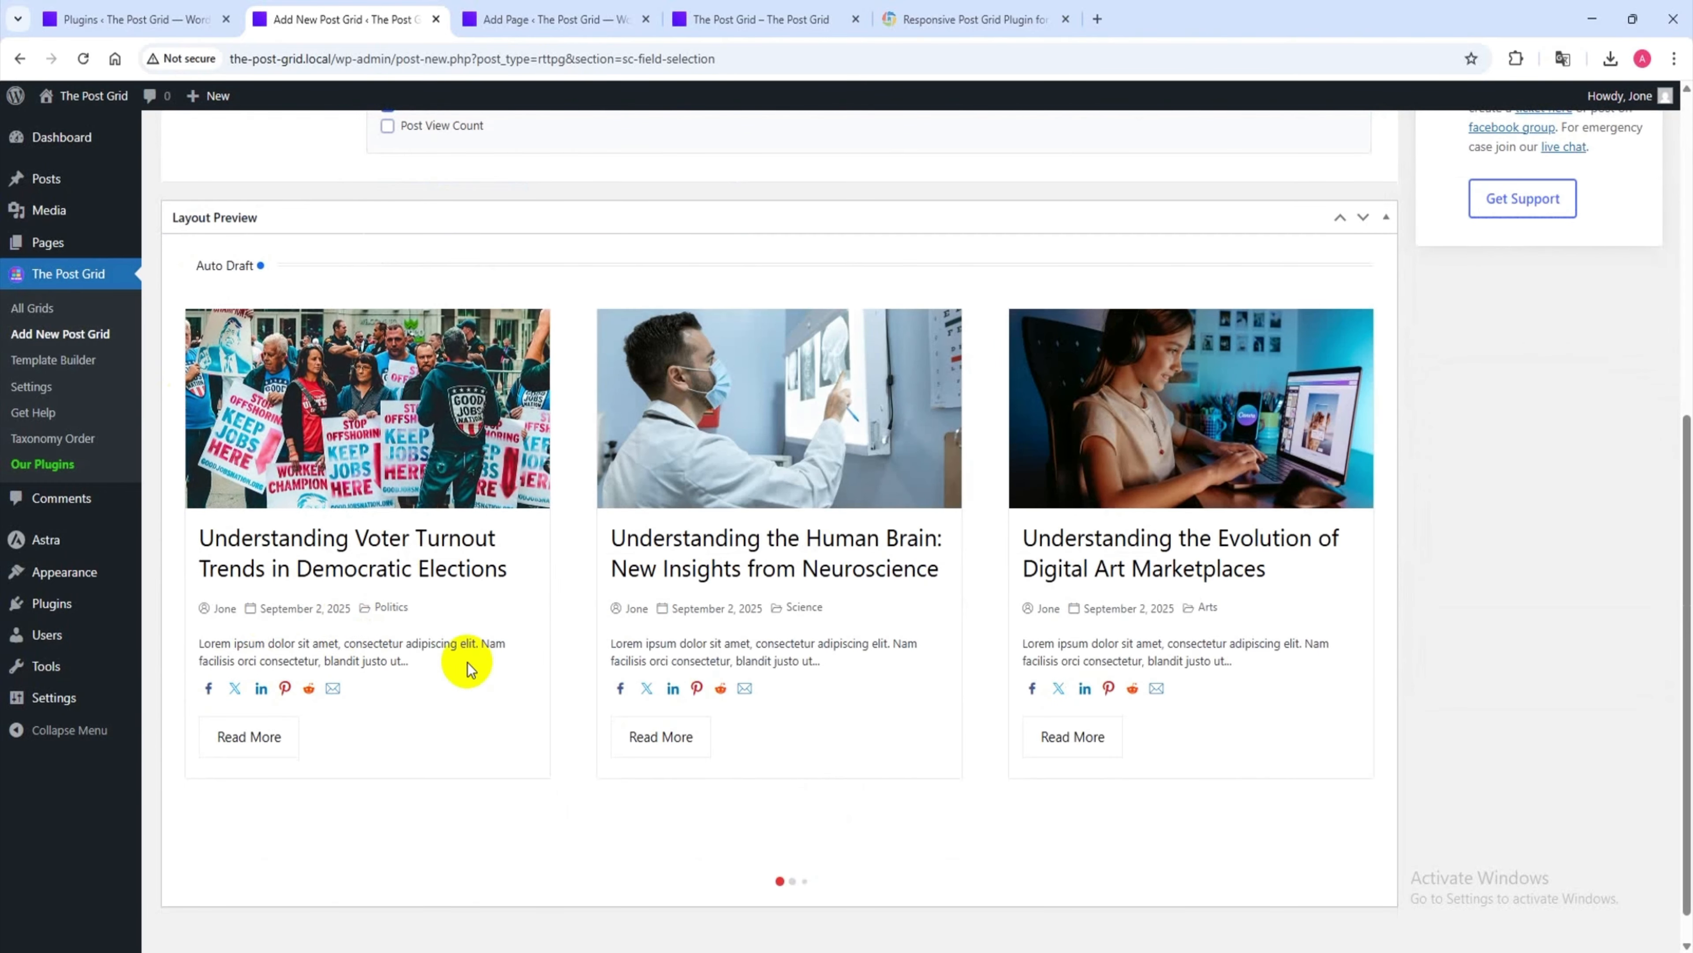
pyautogui.scroll(4, 610, 691)
pyautogui.scroll(2, 608, 694)
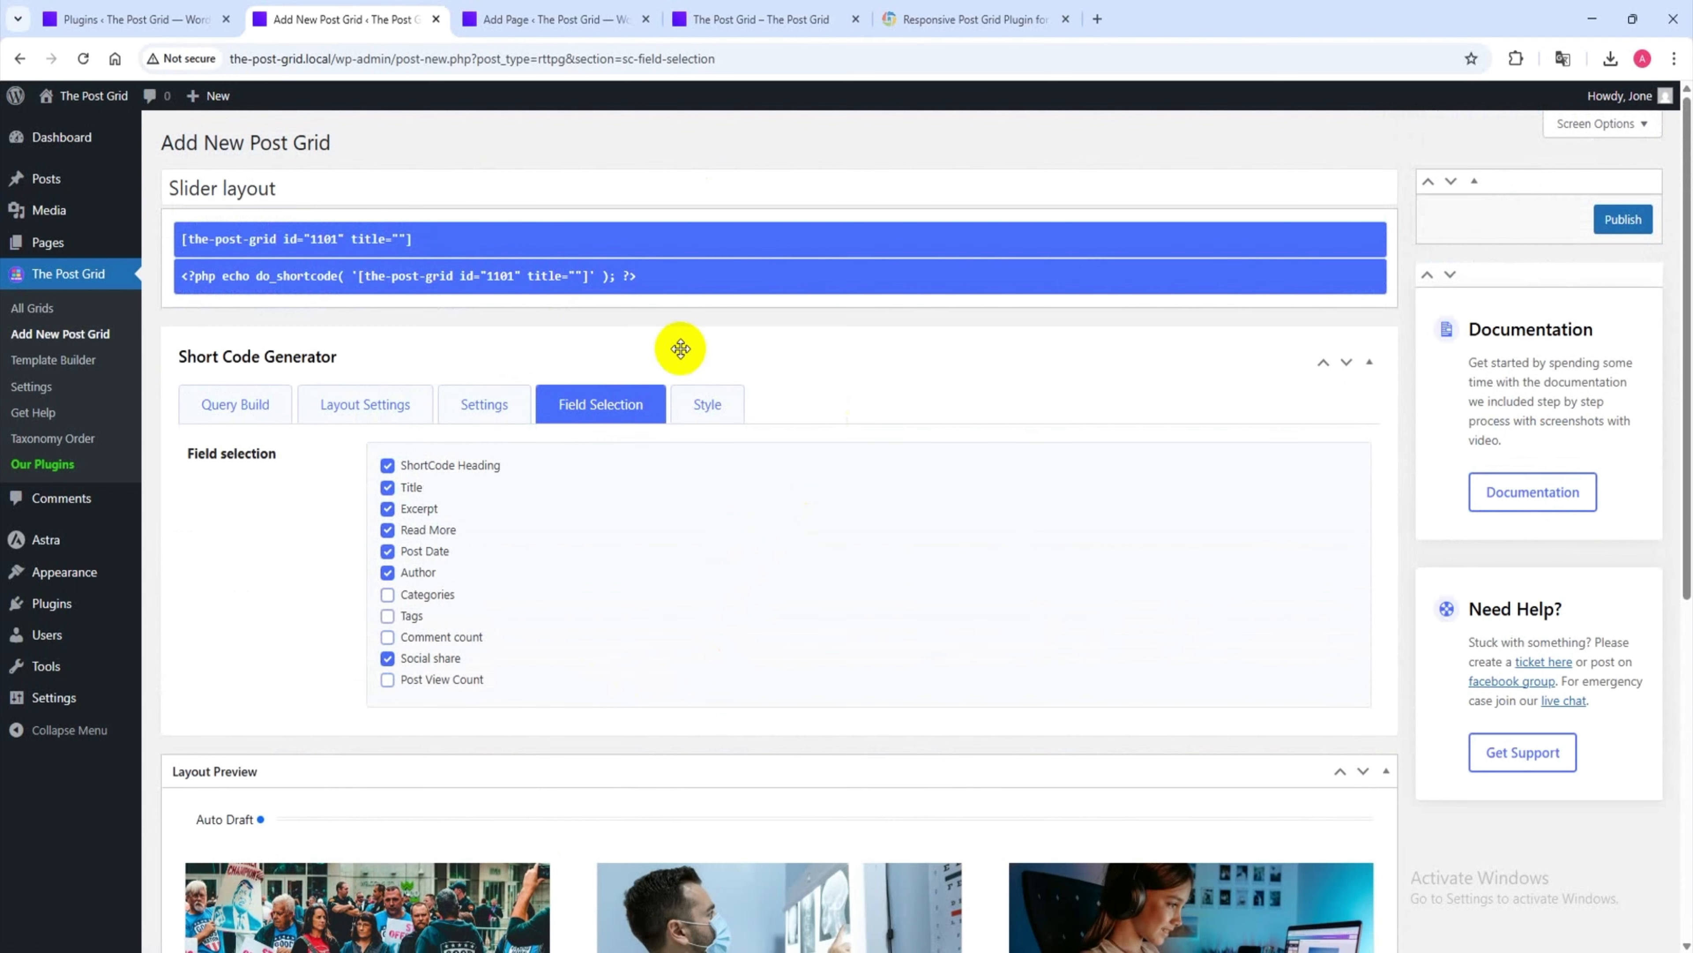
# - Review the slider's style options for primary color, gutter and overlay, looking at the primary color choices without changing them
pyautogui.click(705, 406)
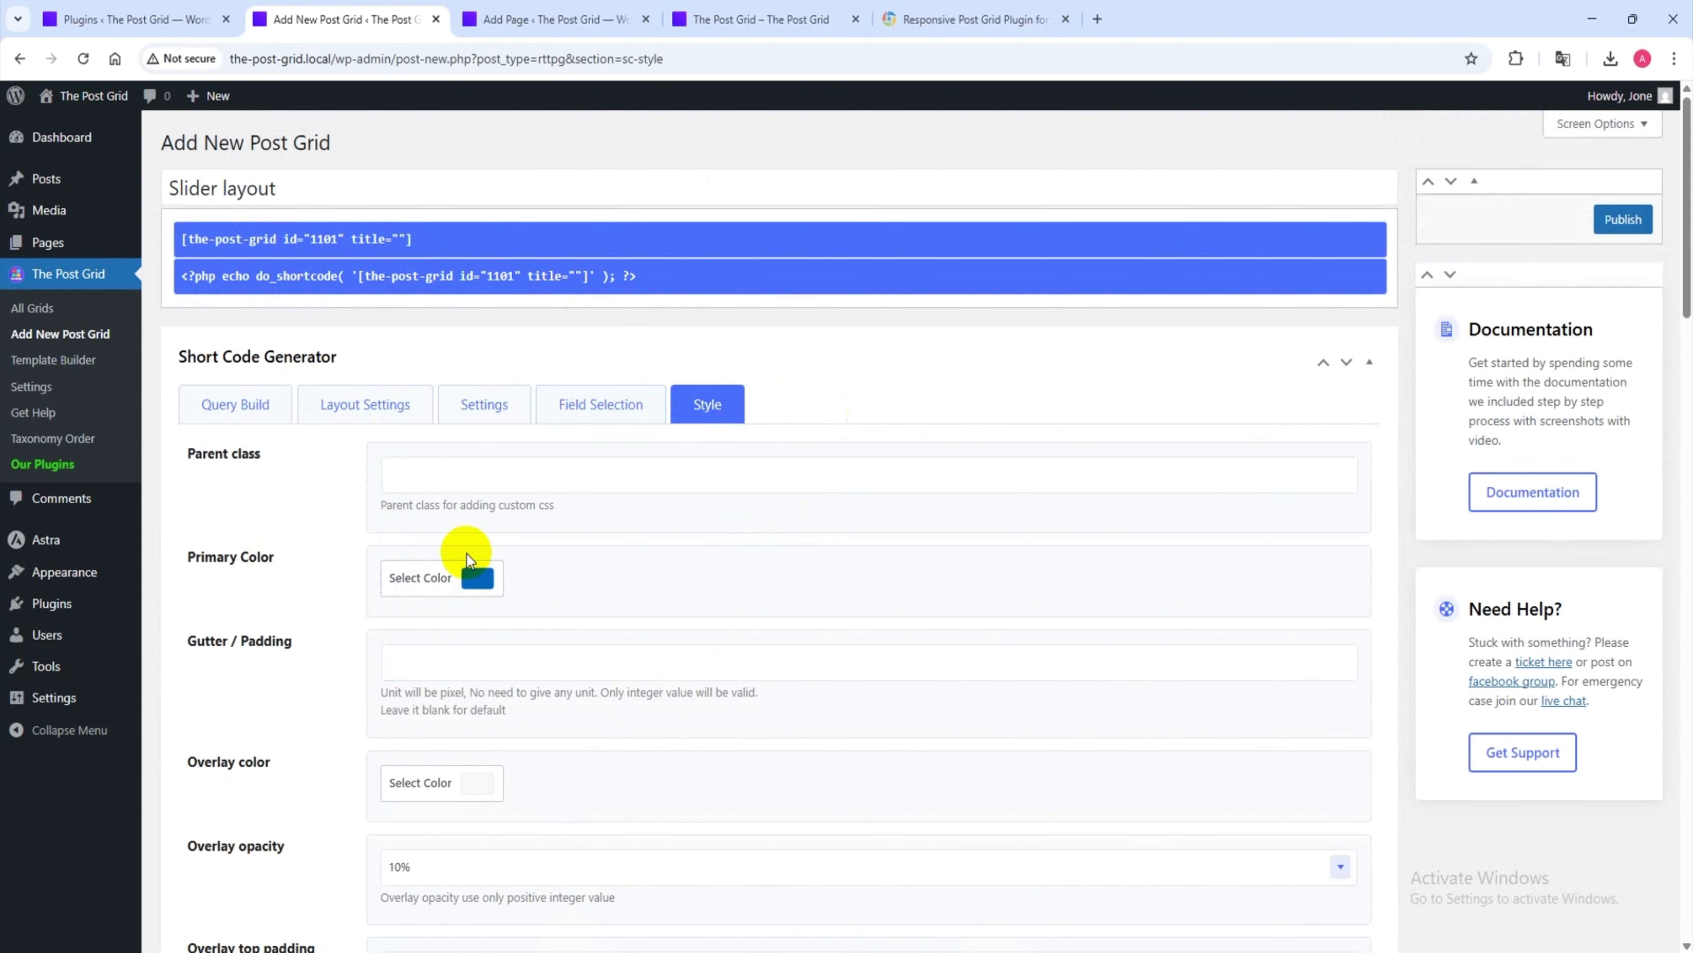
pyautogui.scroll(-2, 473, 550)
pyautogui.click(484, 407)
pyautogui.click(479, 472)
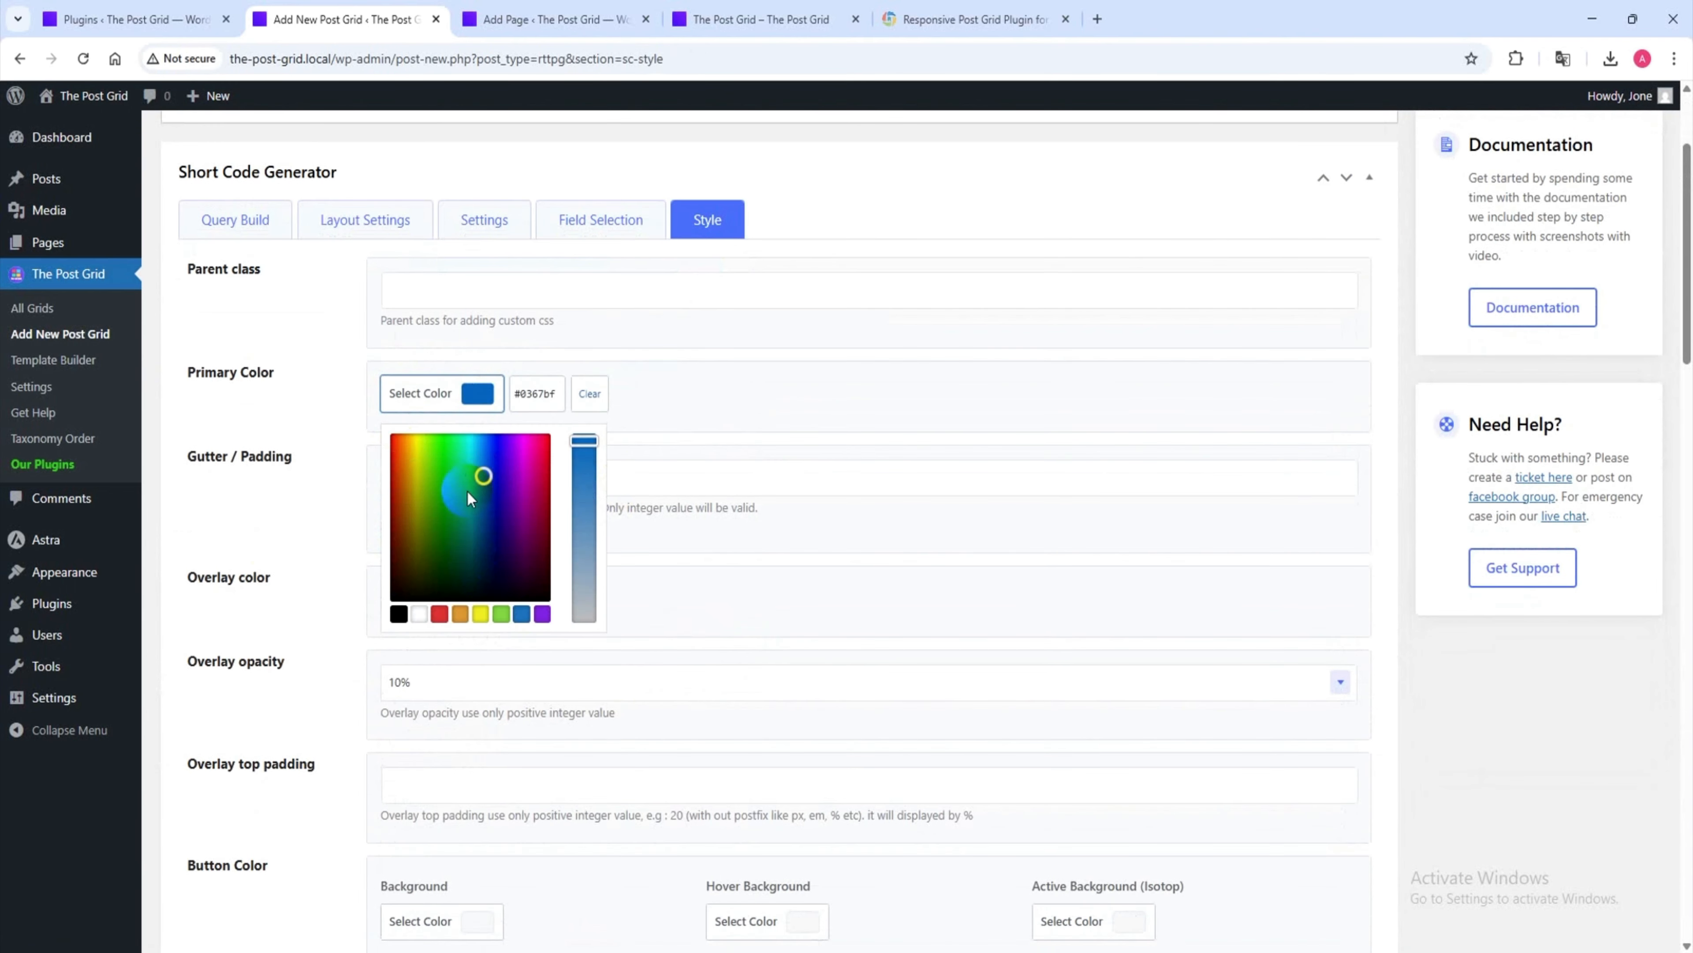
pyautogui.click(670, 404)
pyautogui.scroll(-2, 446, 446)
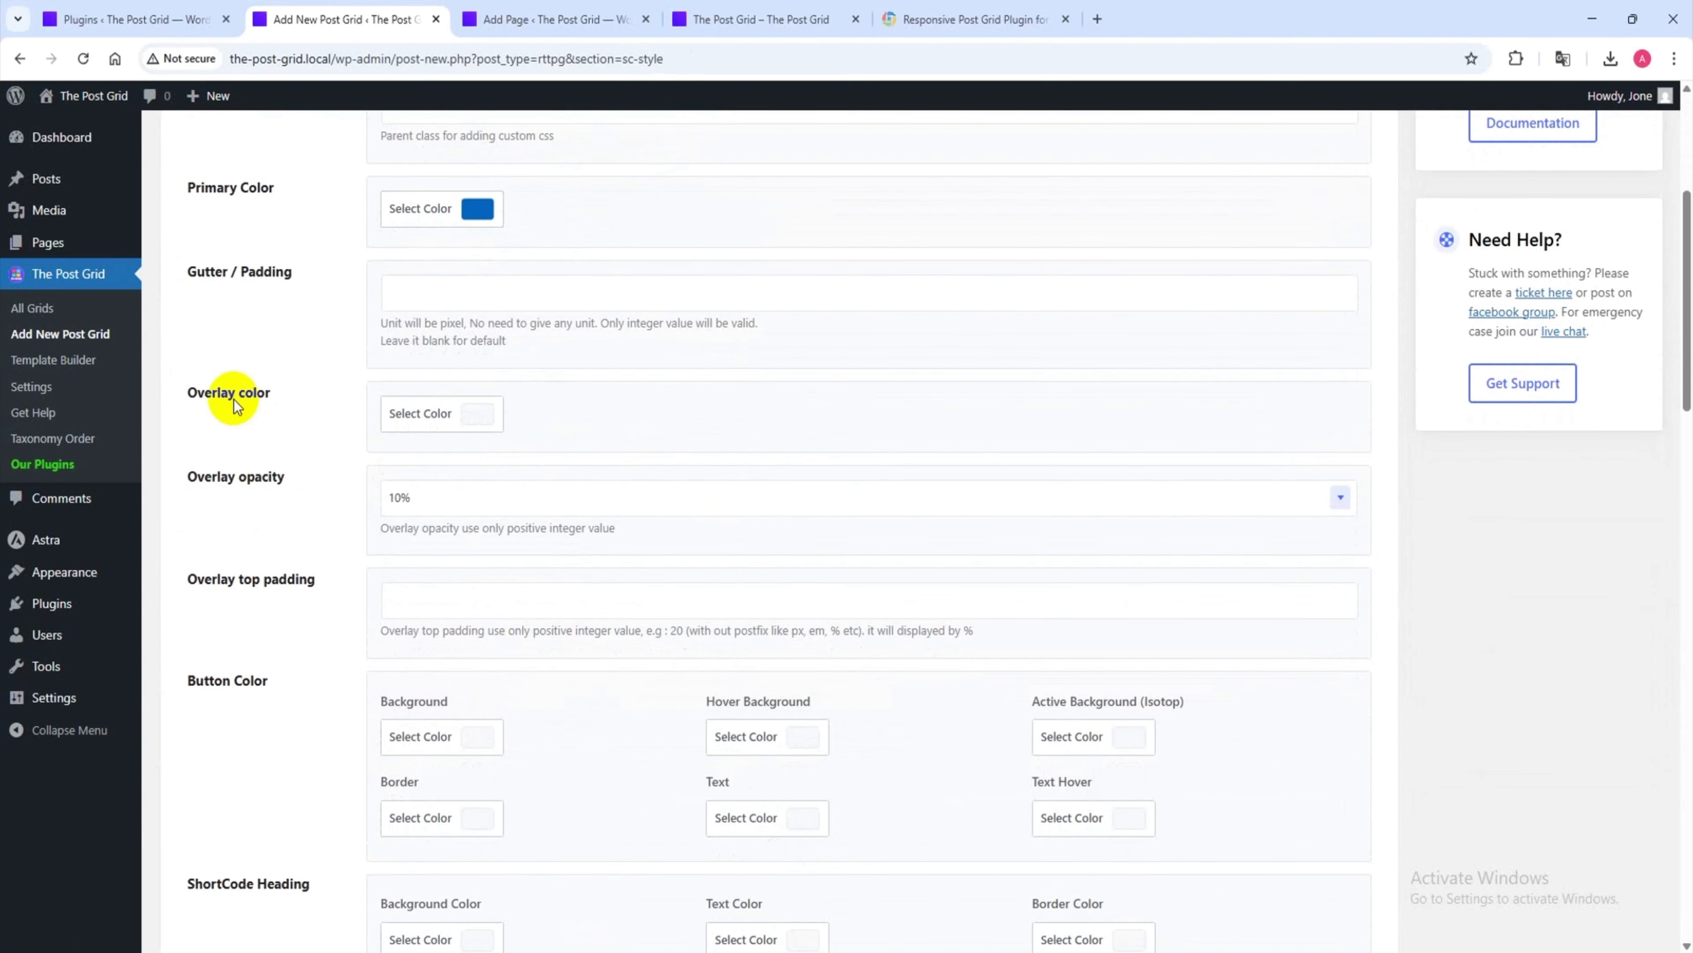
# - Set the slider's button background color to red #ff3a3a and check the Read More buttons in the layout preview
pyautogui.scroll(-3, 444, 417)
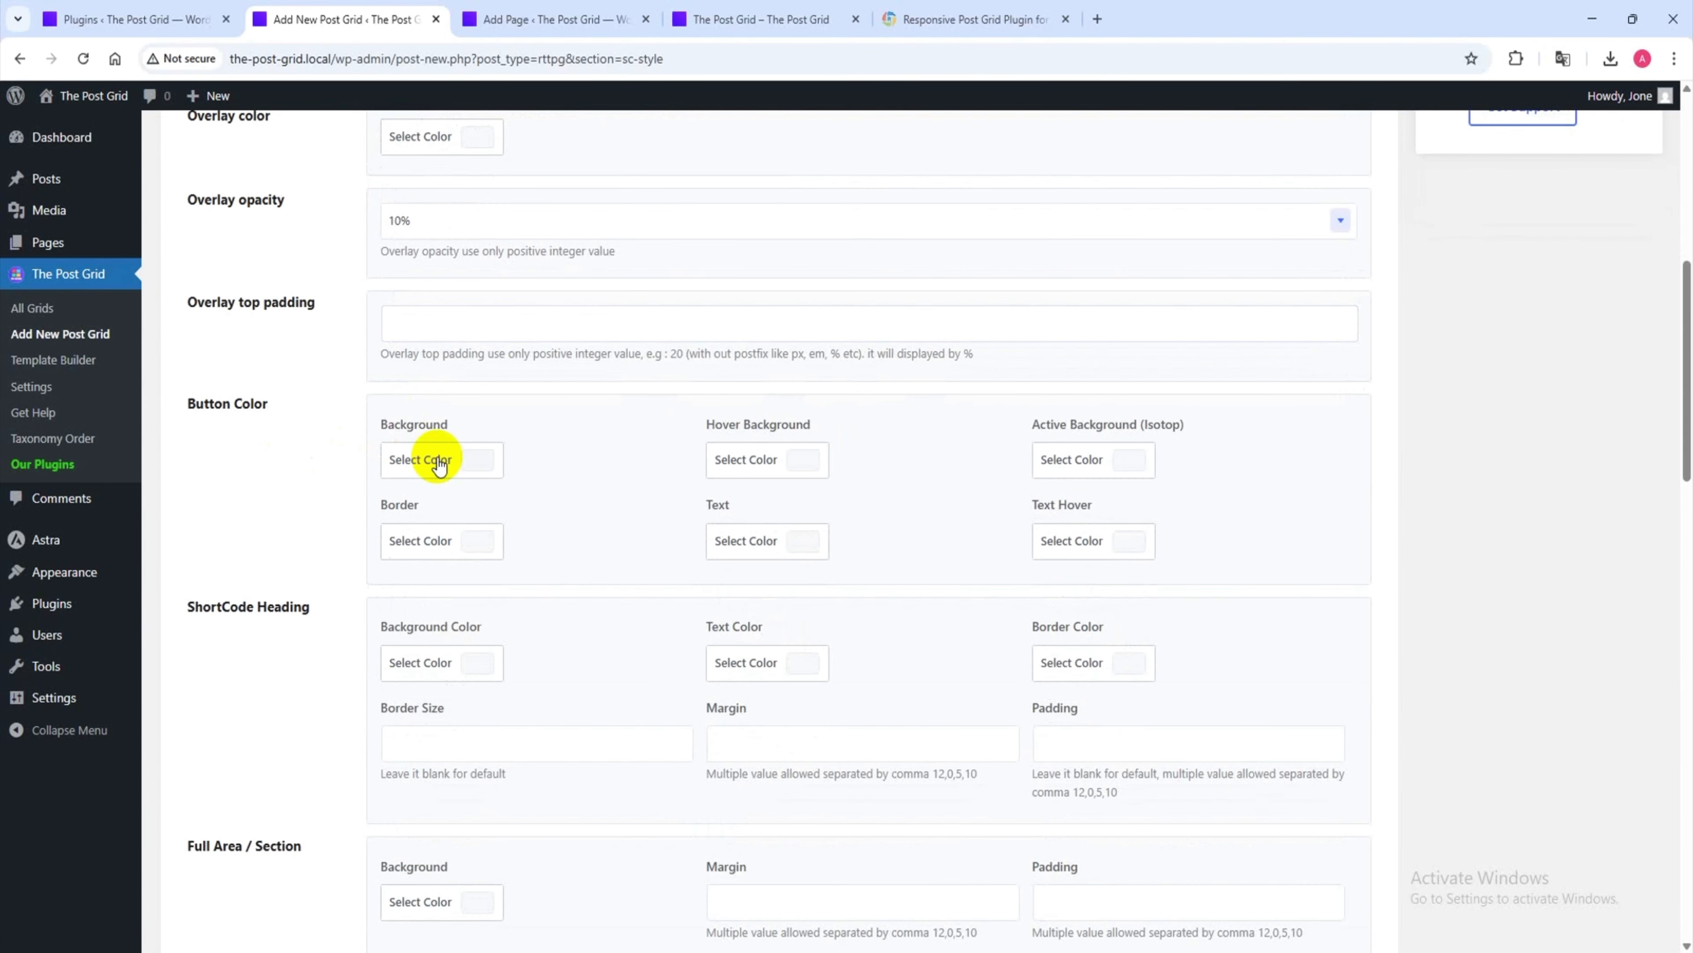
pyautogui.scroll(-2, 434, 458)
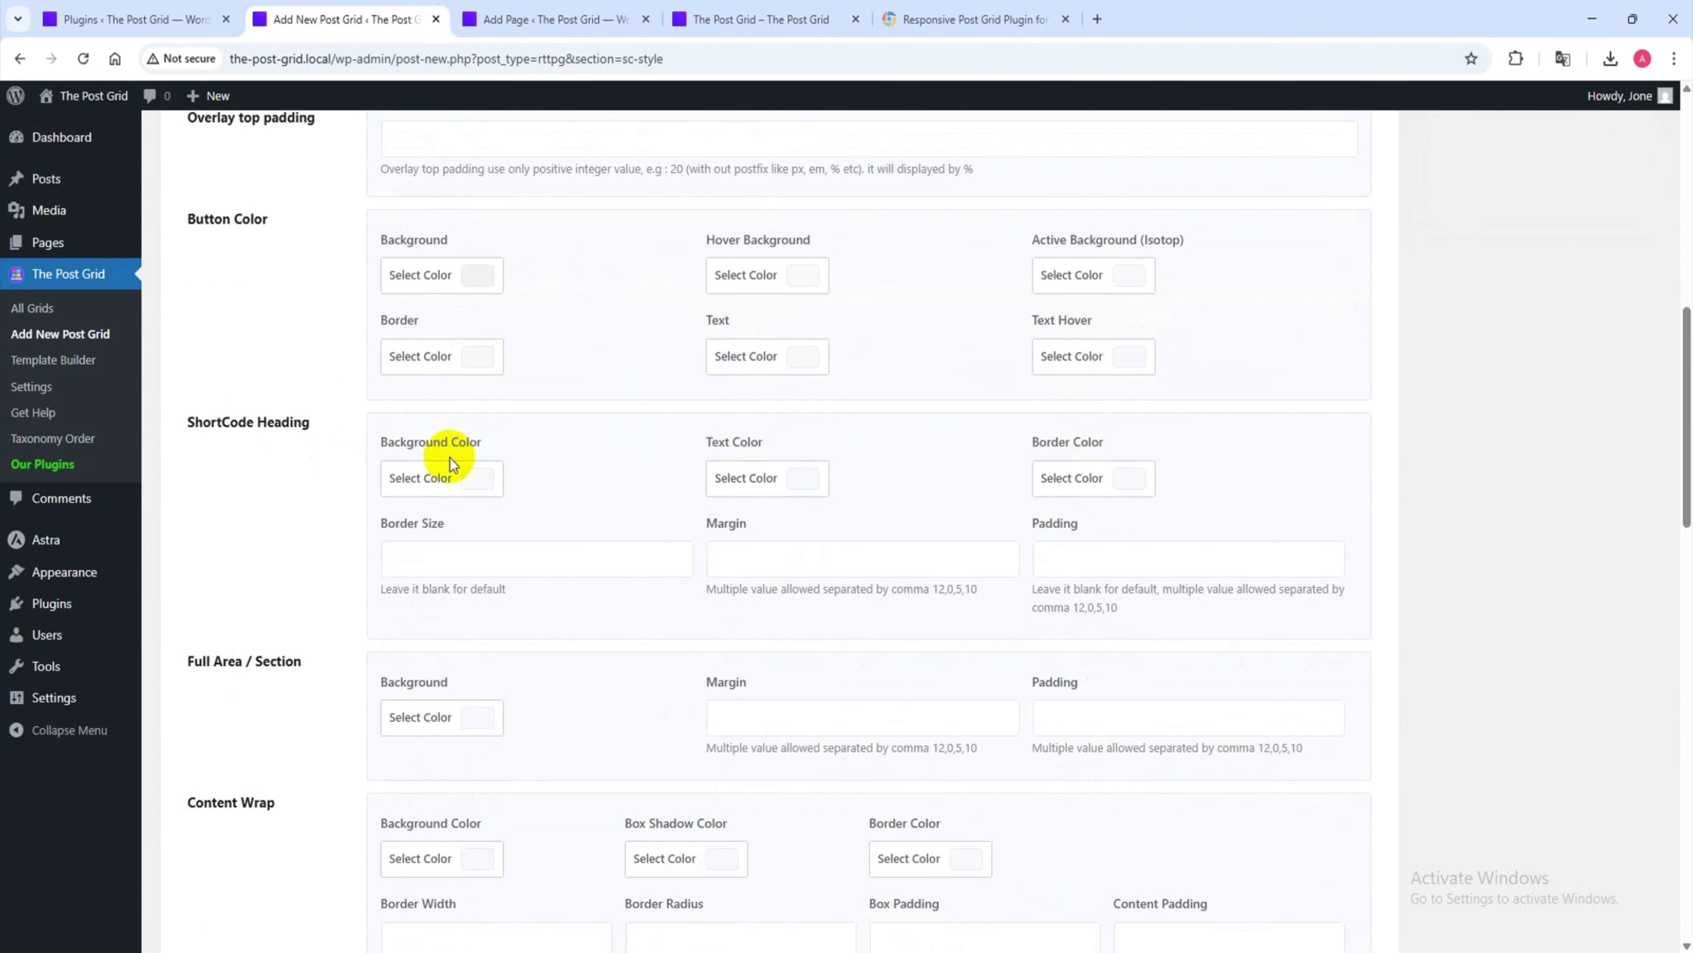
pyautogui.click(486, 284)
pyautogui.click(438, 498)
pyautogui.click(360, 284)
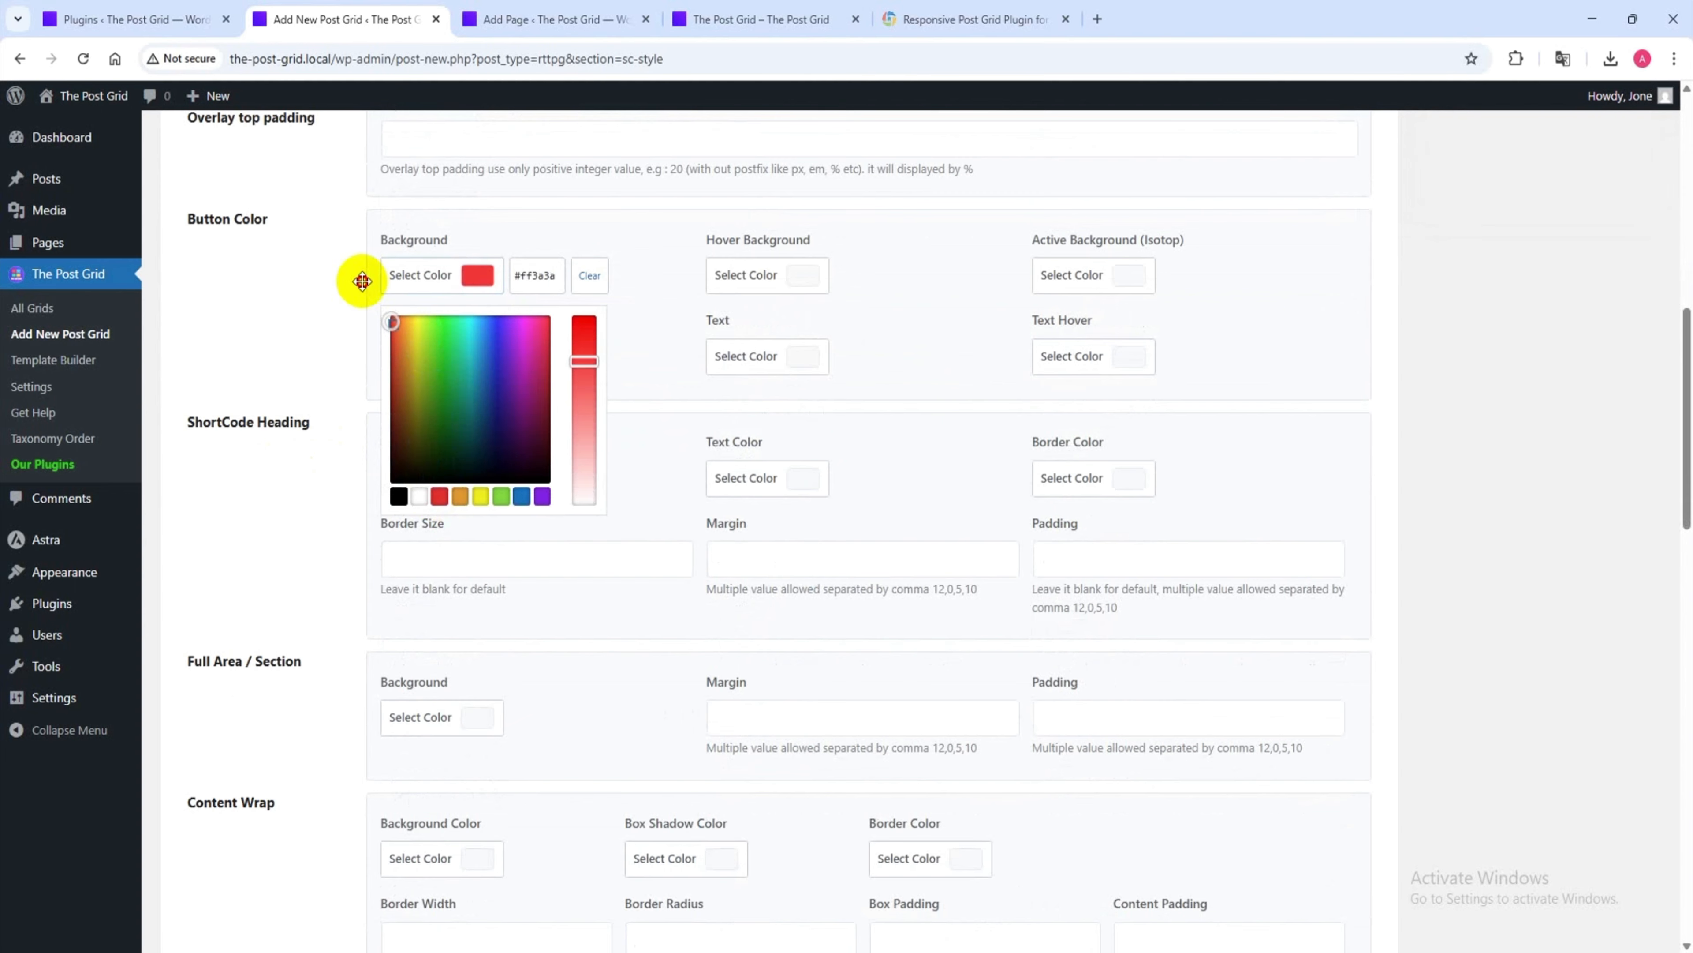
pyautogui.scroll(-15, 521, 532)
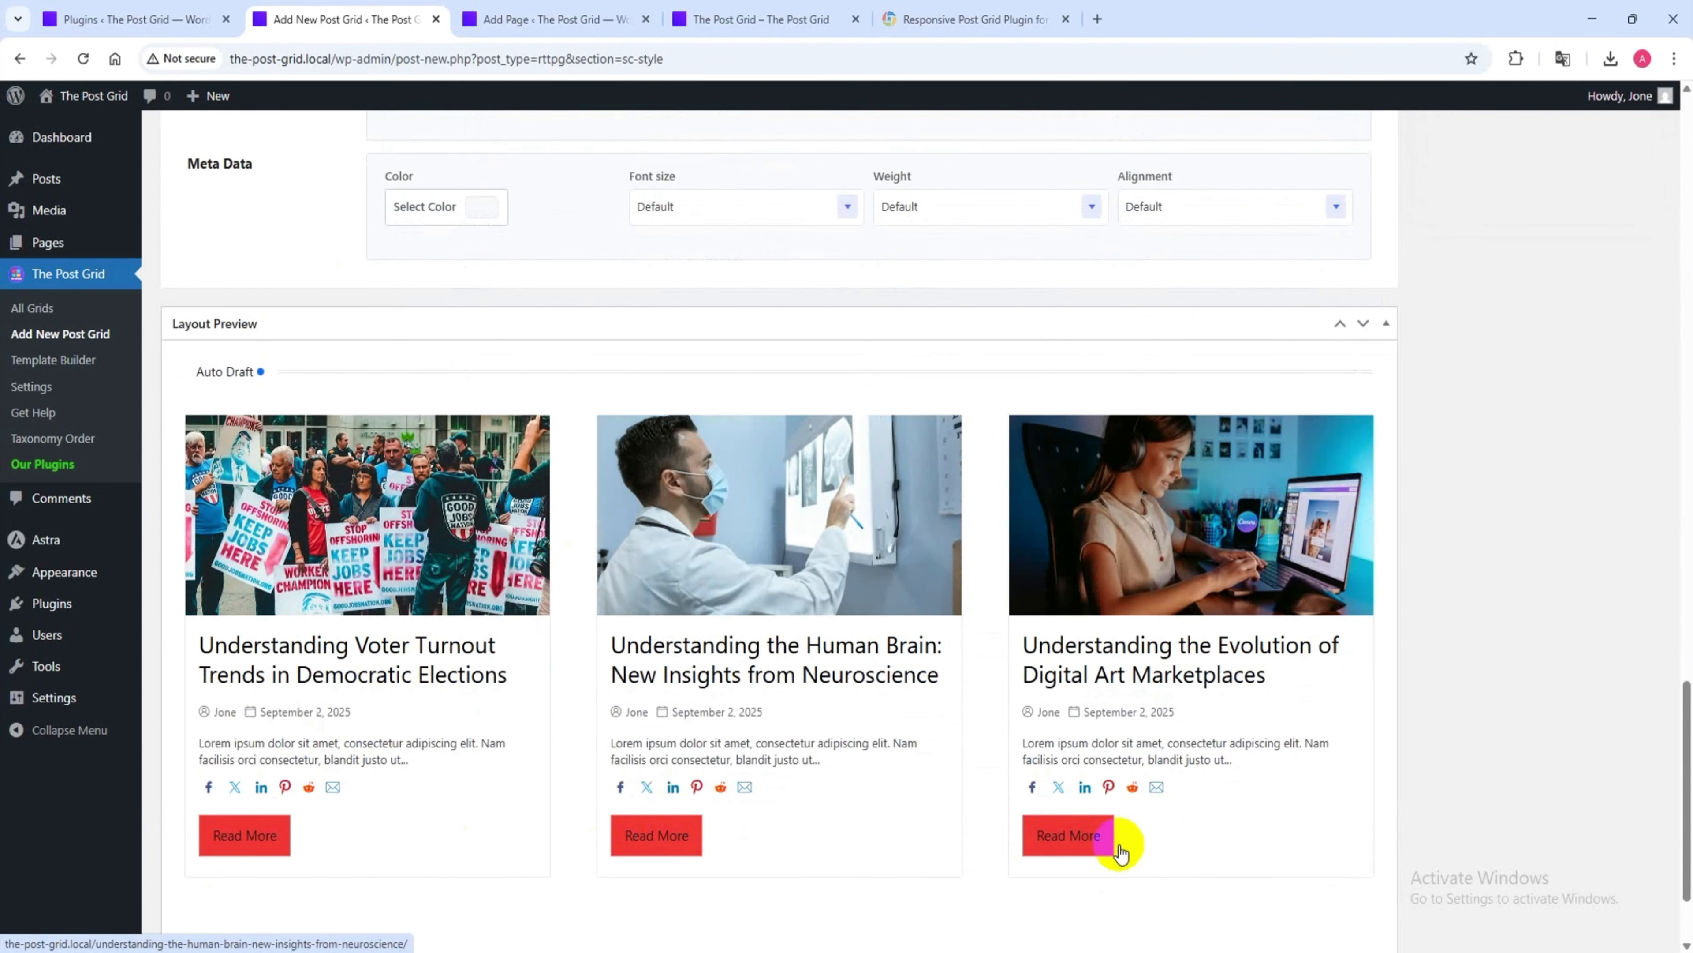
# - Set the slider's button text color to white #ffffff and check the Read More buttons in the layout preview
pyautogui.scroll(10, 708, 705)
pyautogui.scroll(5, 777, 601)
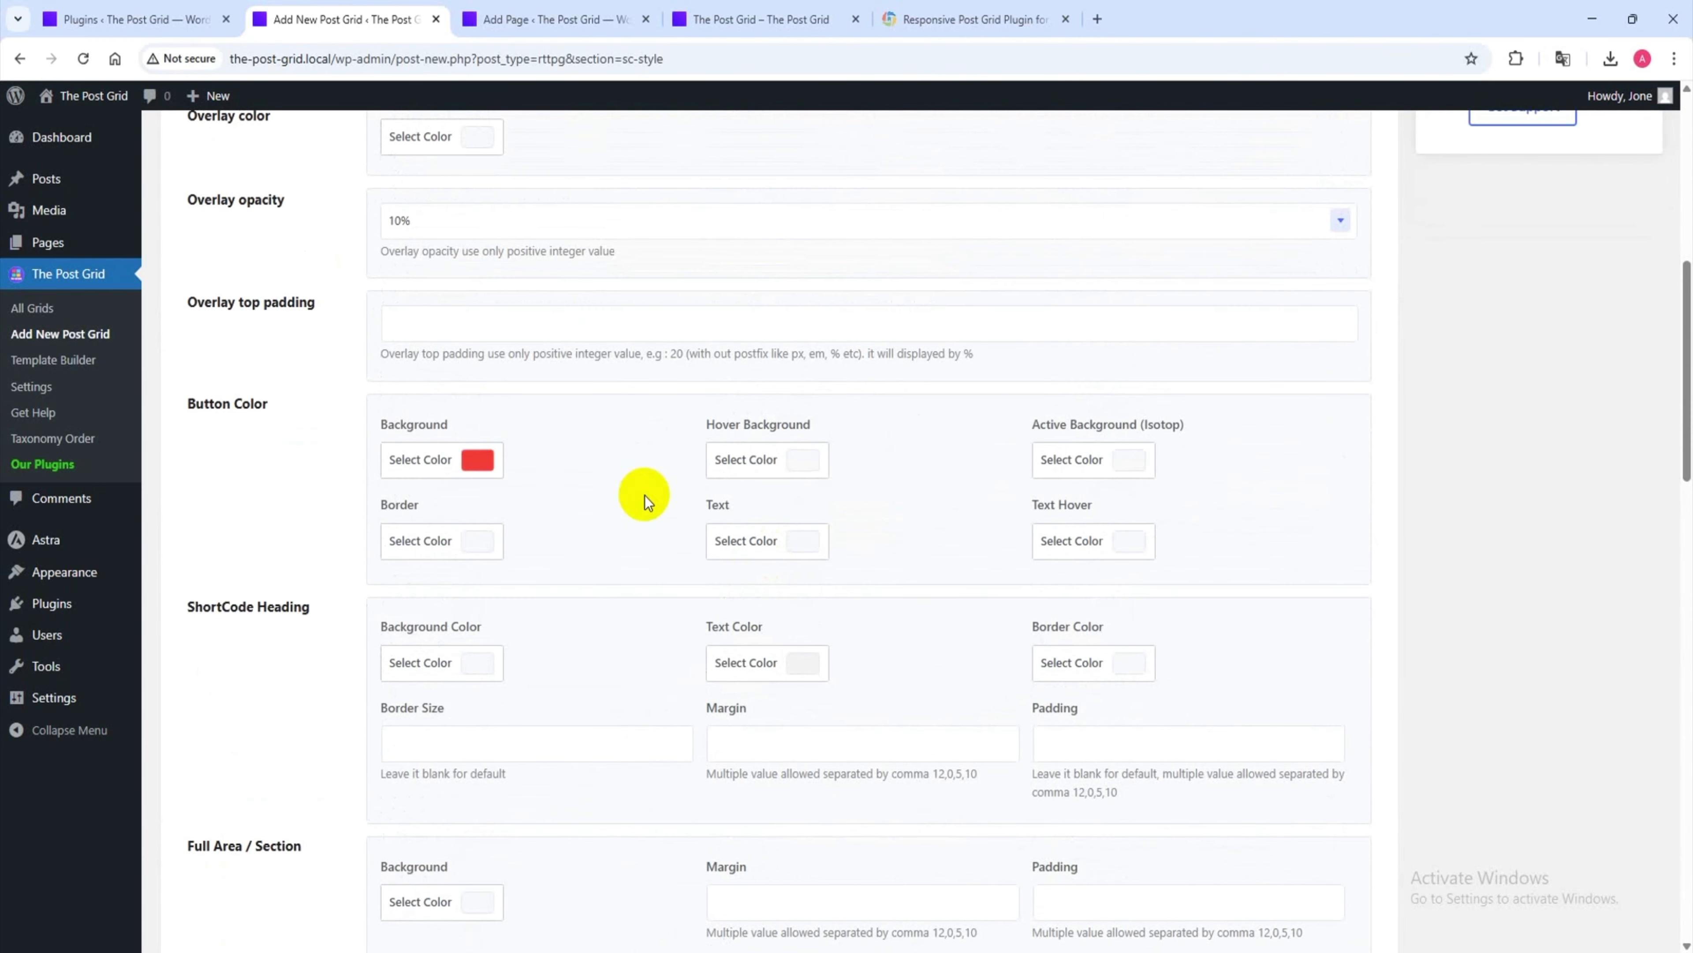
pyautogui.scroll(1, 474, 436)
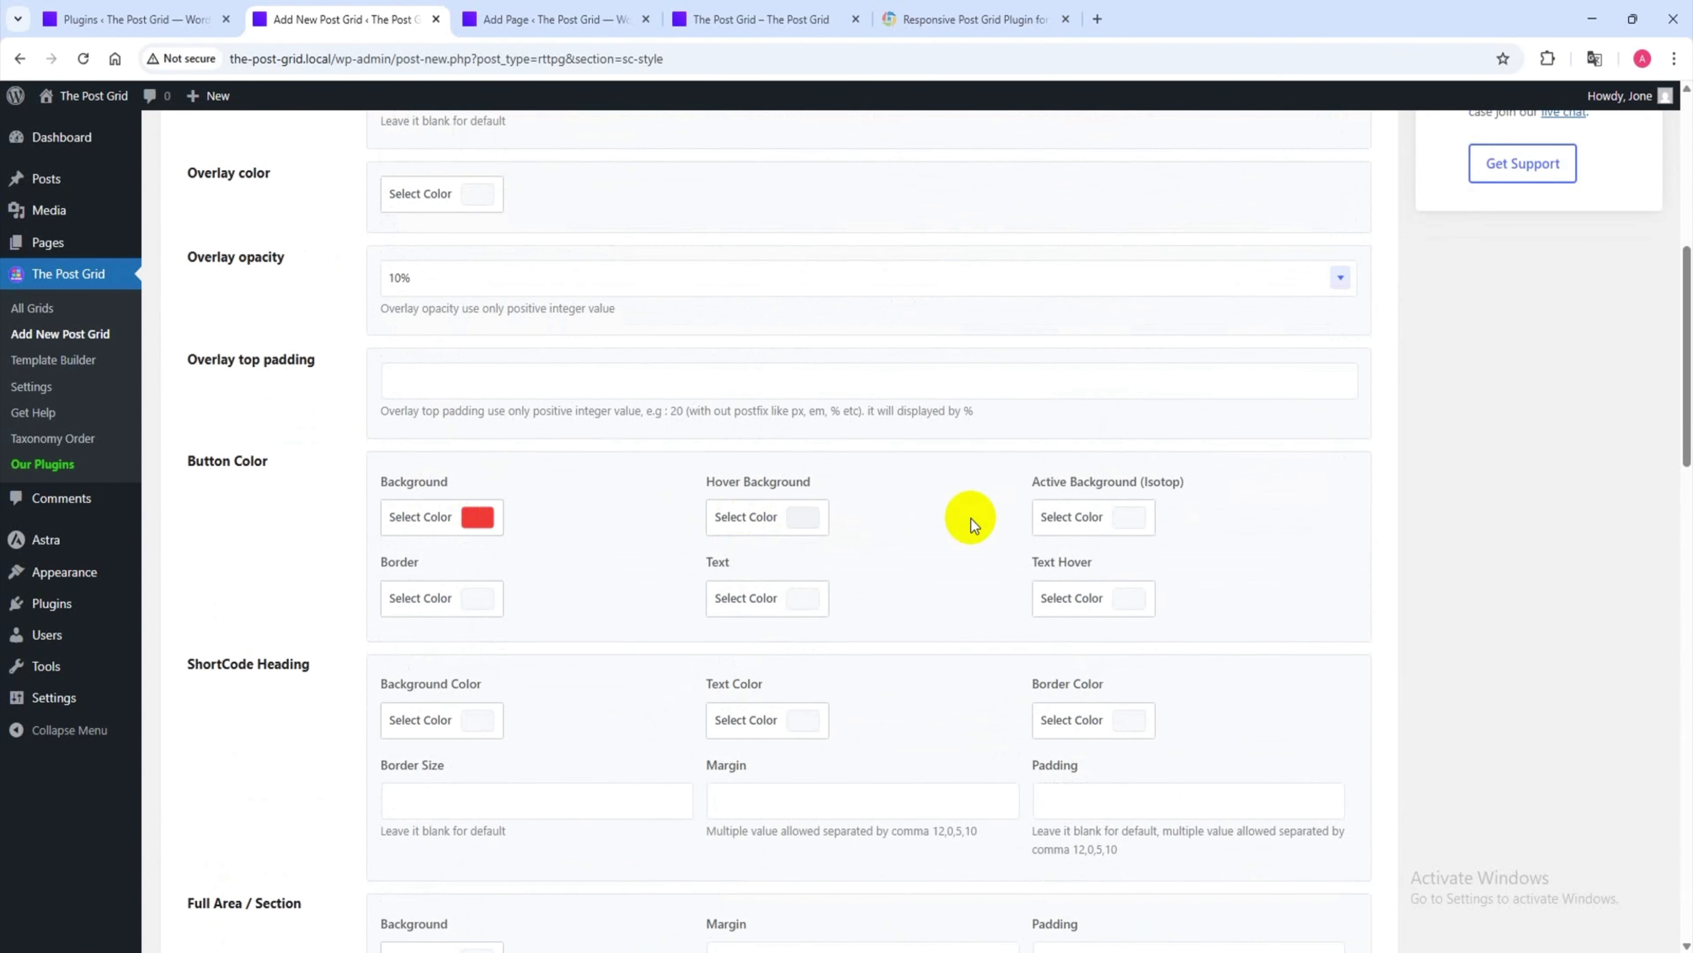
pyautogui.click(817, 600)
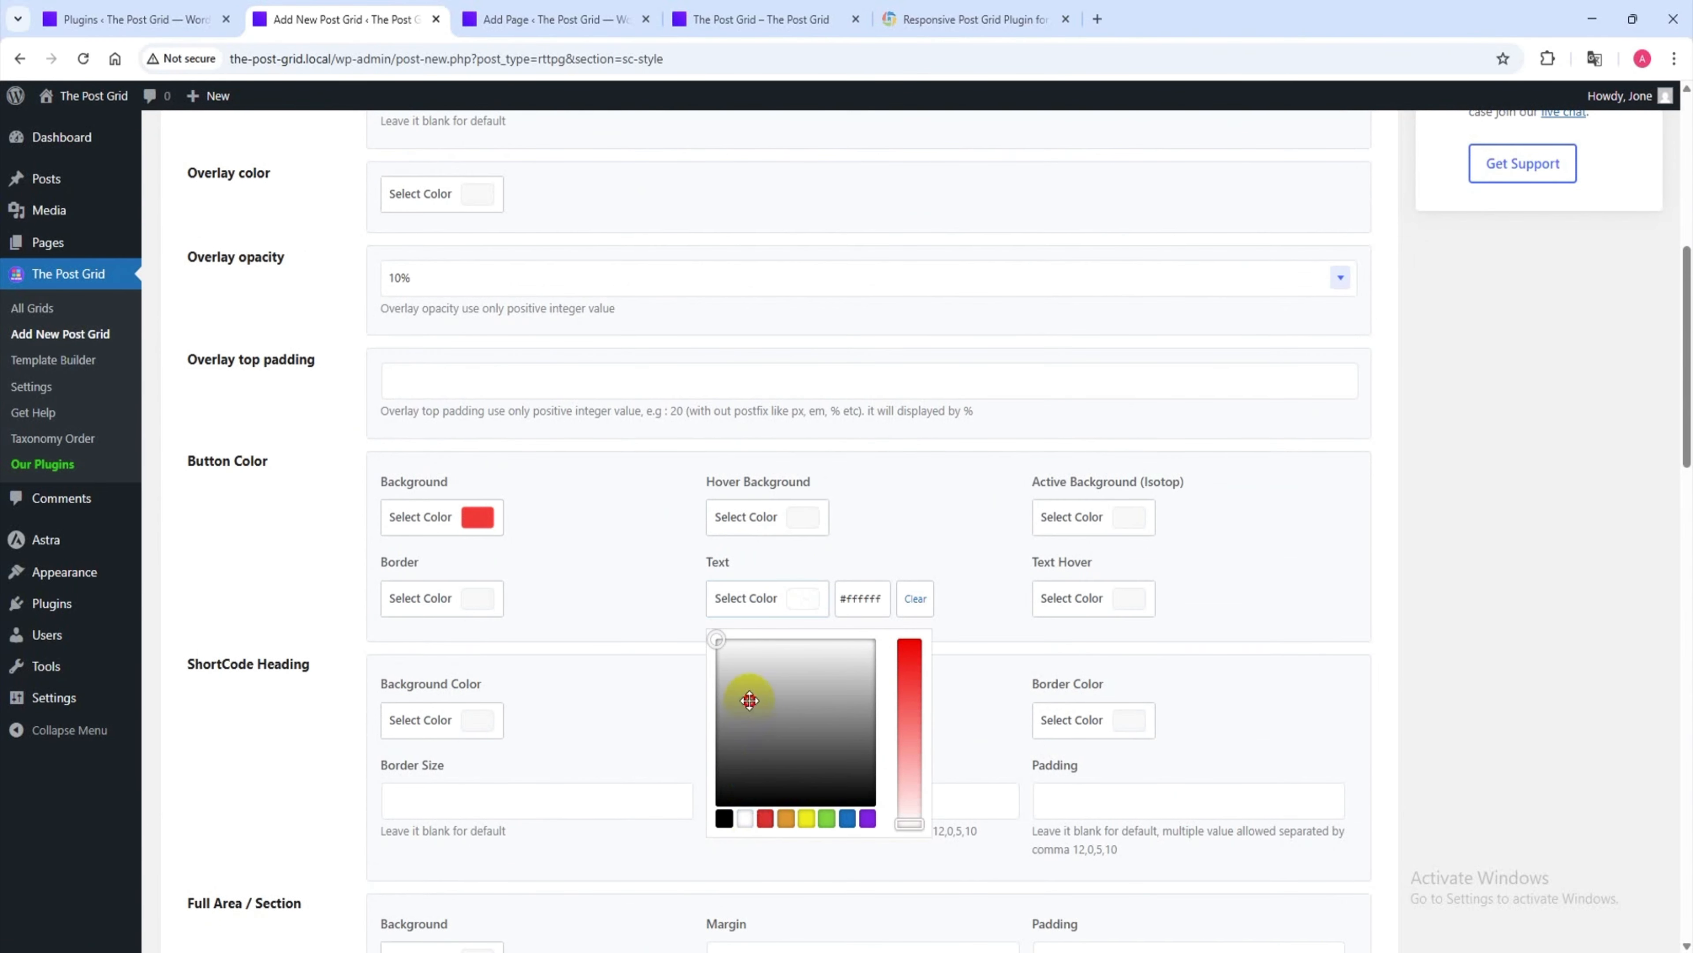
pyautogui.click(622, 574)
pyautogui.click(791, 600)
pyautogui.click(920, 527)
pyautogui.scroll(-15, 847, 548)
pyautogui.scroll(-10, 842, 563)
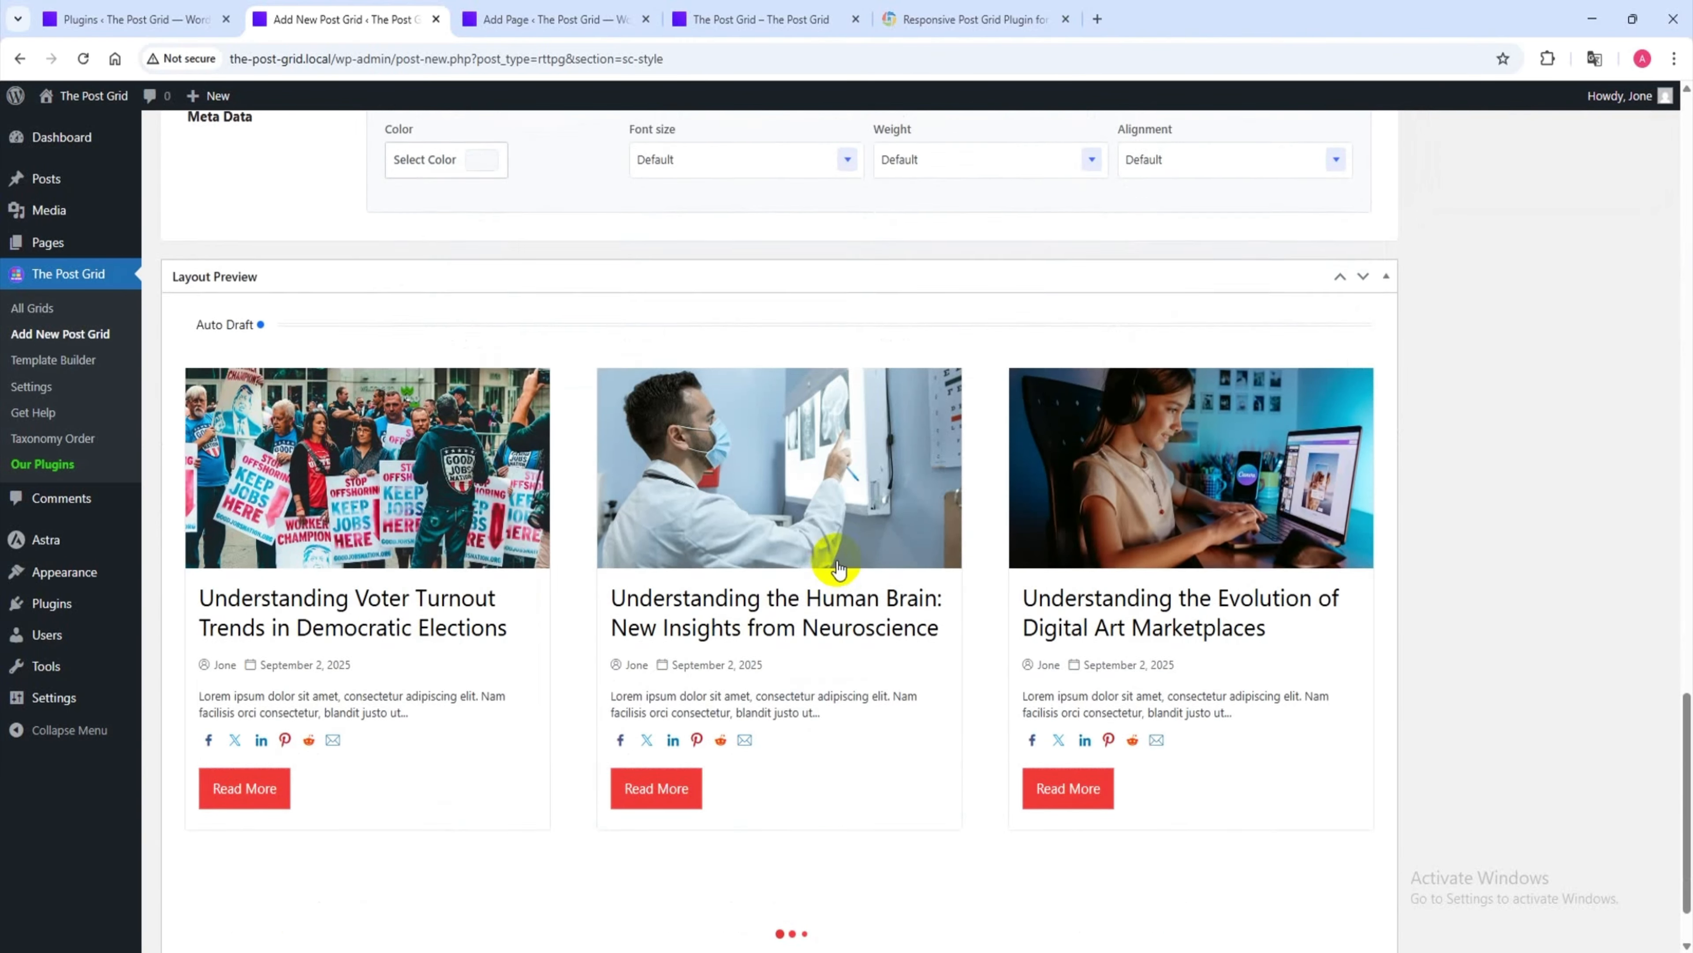
# - Look over the remaining style options and preview, publish the Slider layout grid and copy its shortcode
pyautogui.scroll(12, 887, 734)
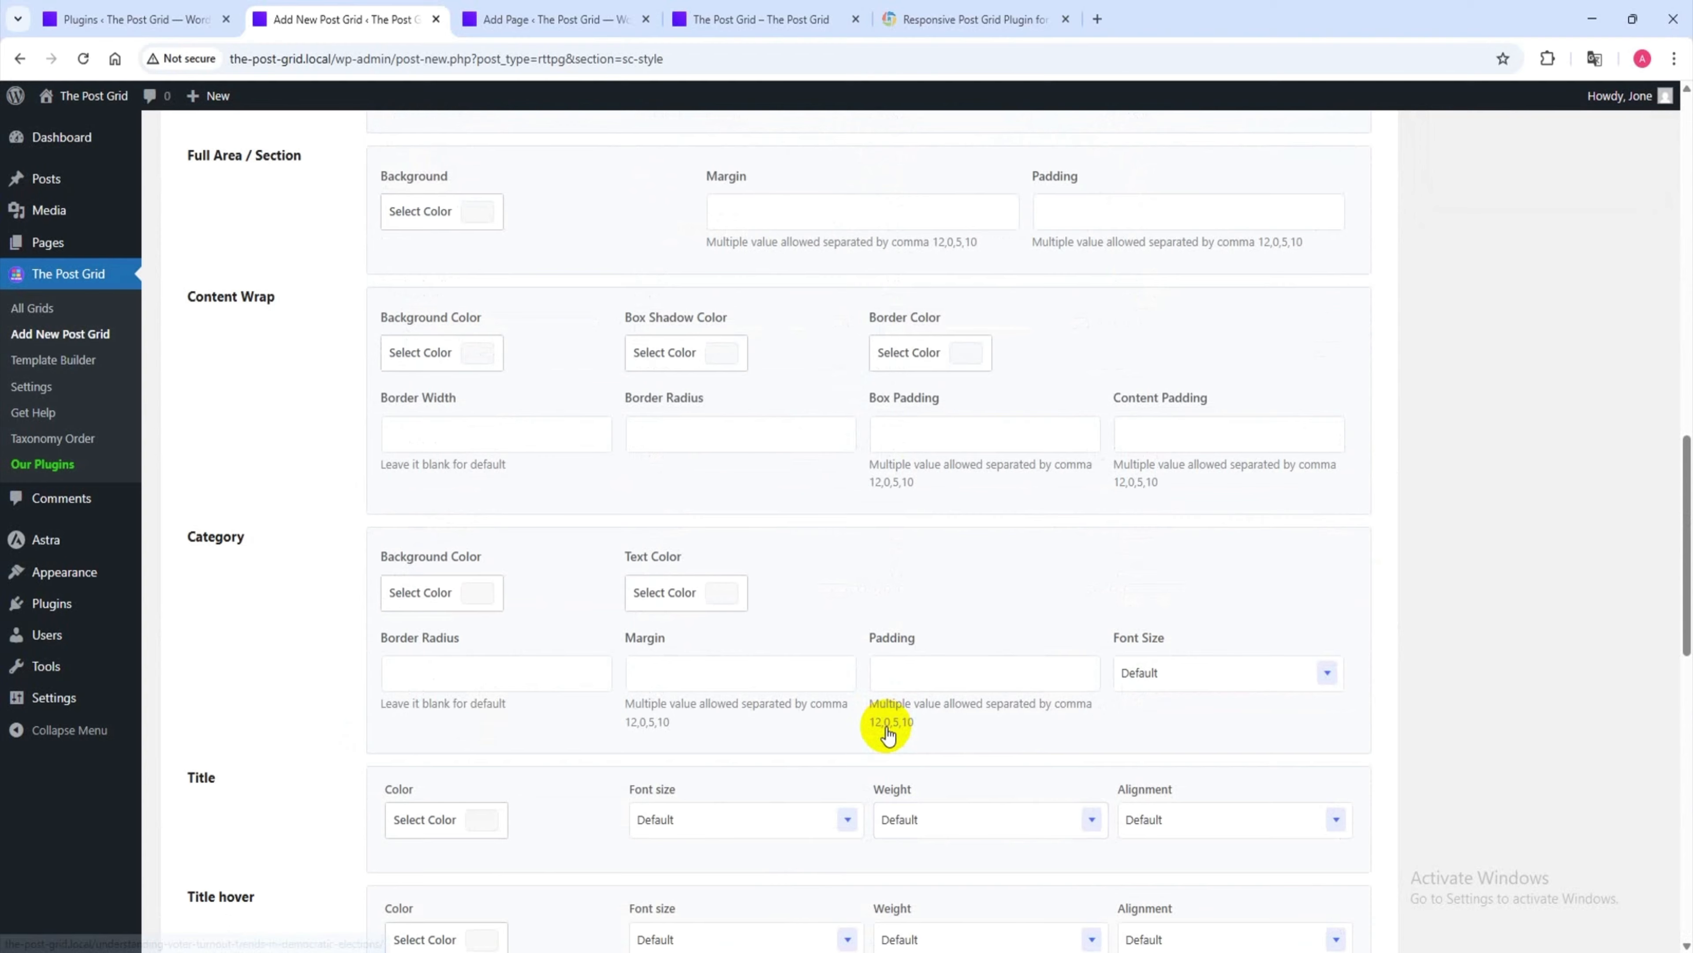
pyautogui.scroll(1, 877, 724)
pyautogui.scroll(5, 870, 714)
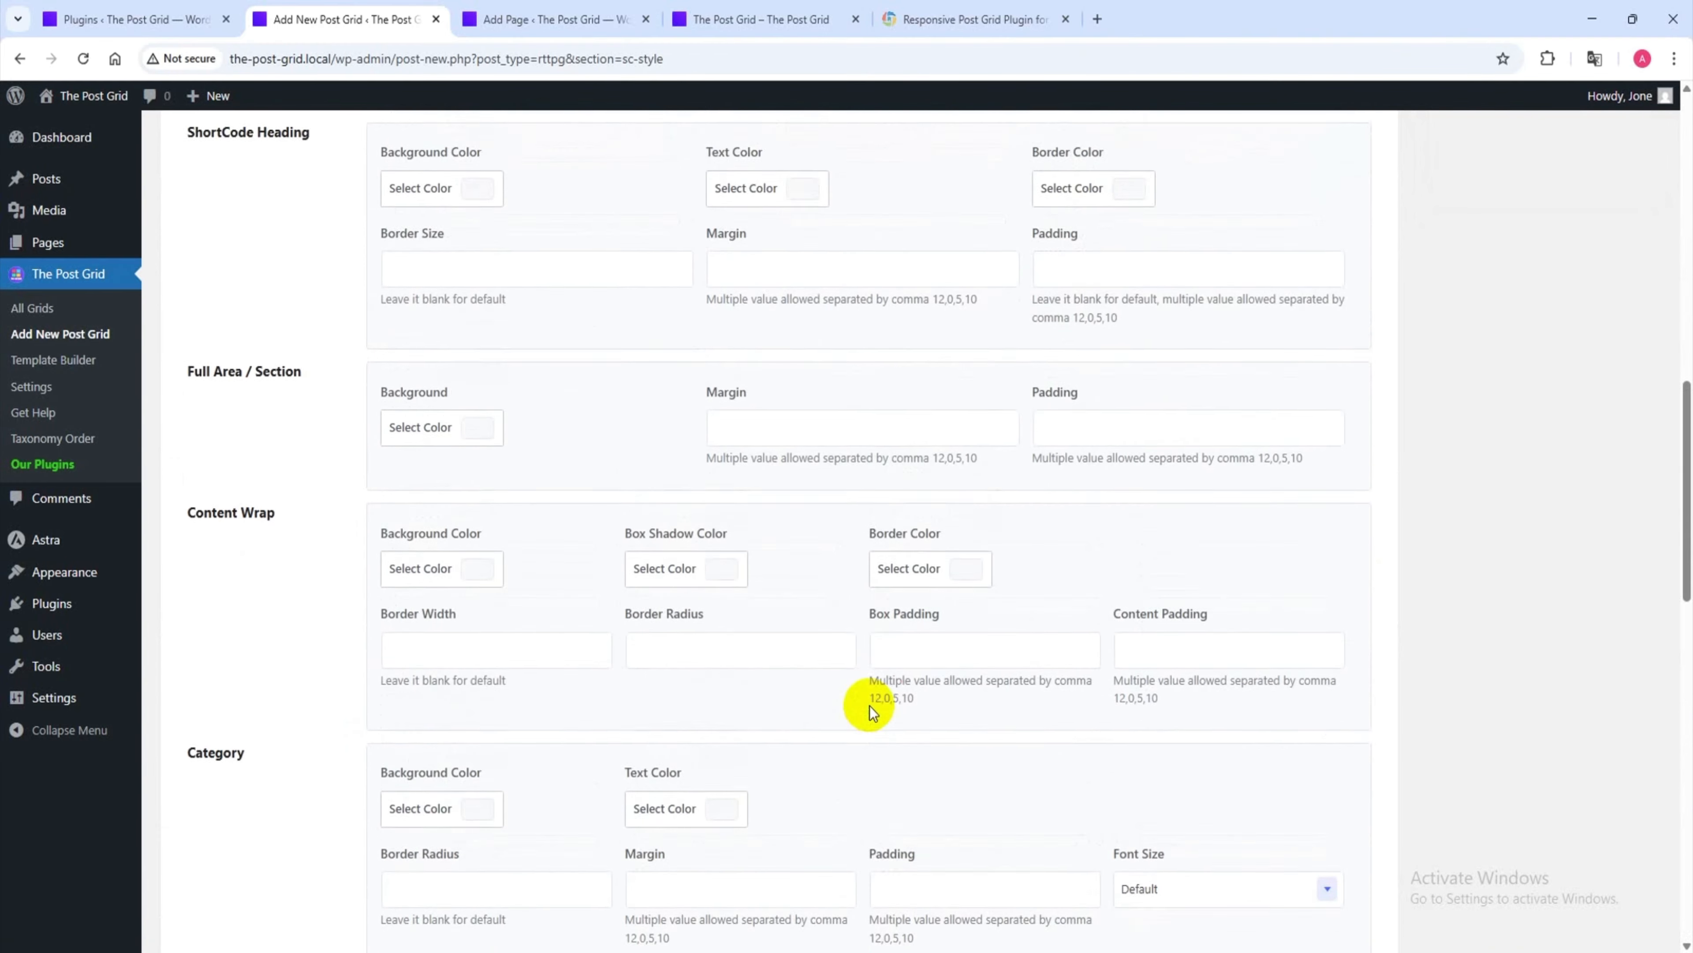
pyautogui.scroll(-15, 983, 320)
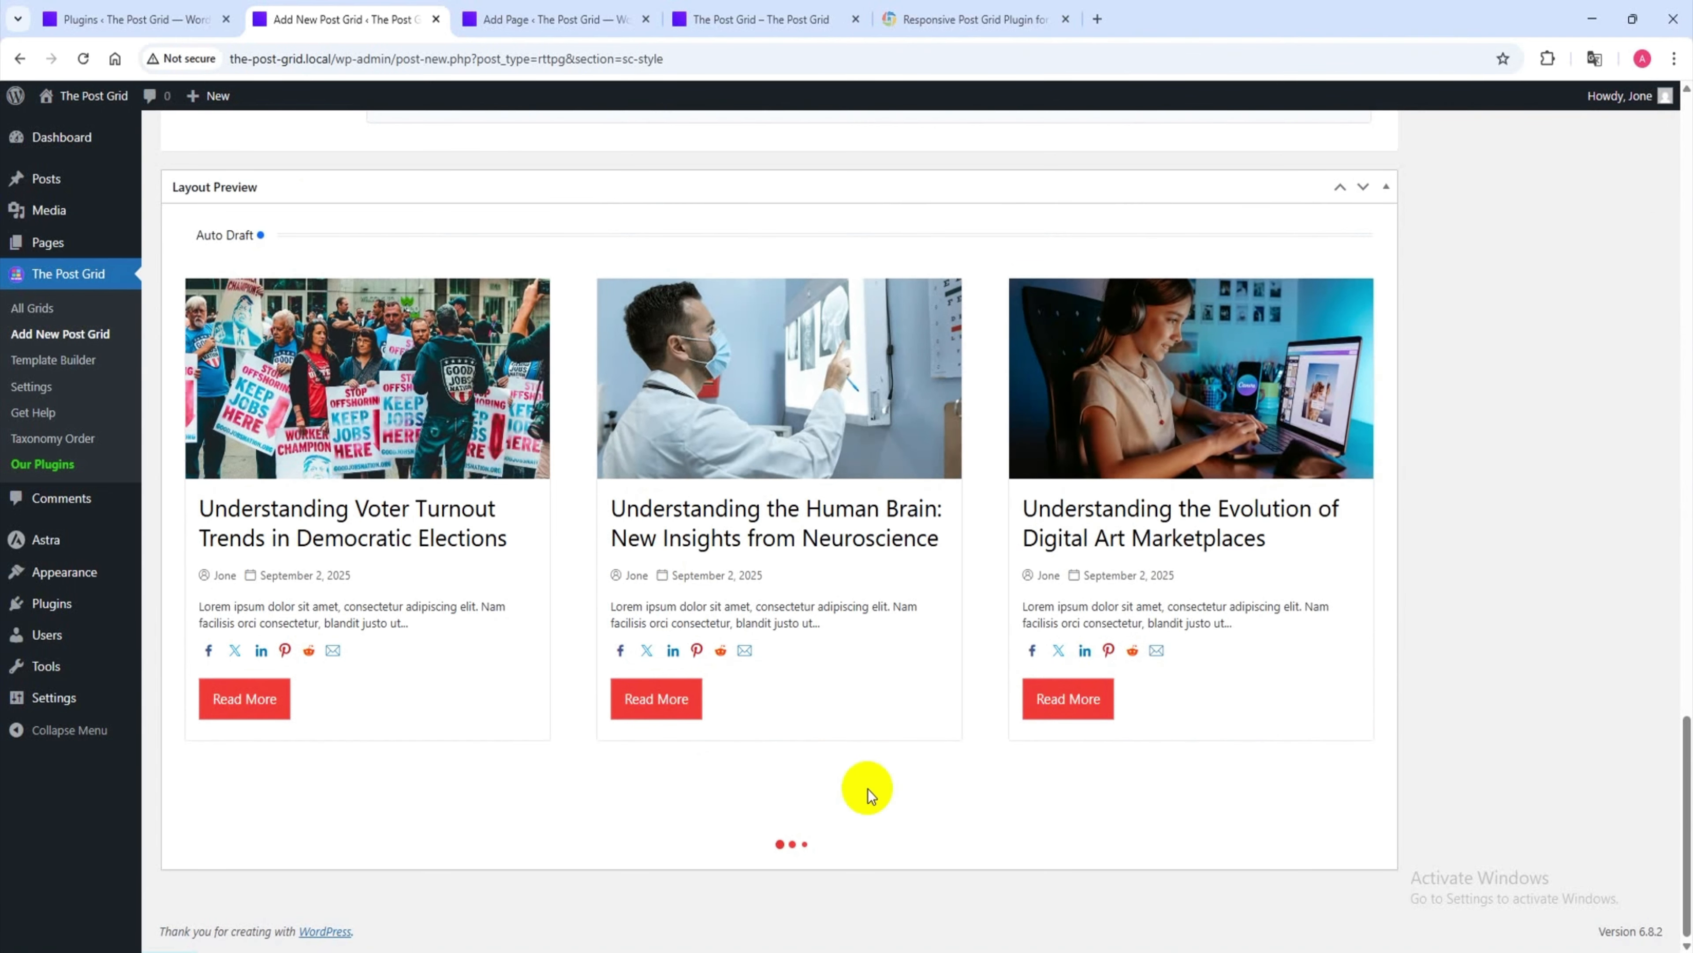
pyautogui.scroll(15, 894, 785)
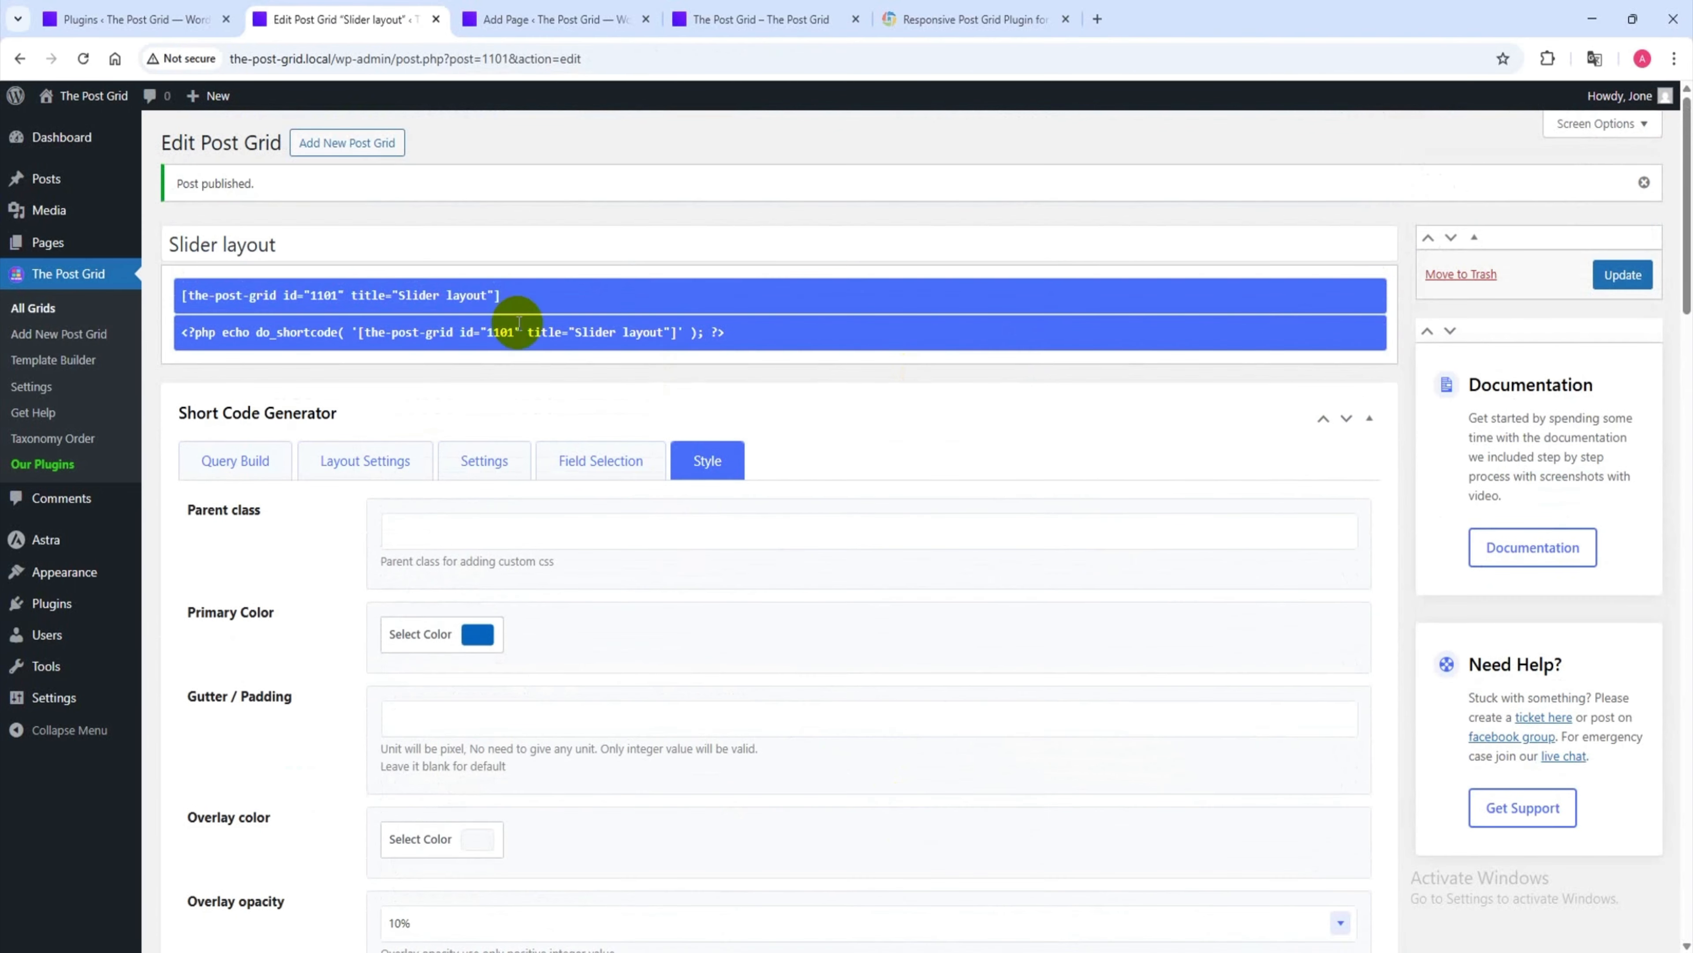
pyautogui.click(319, 295)
pyautogui.rightClick(349, 294)
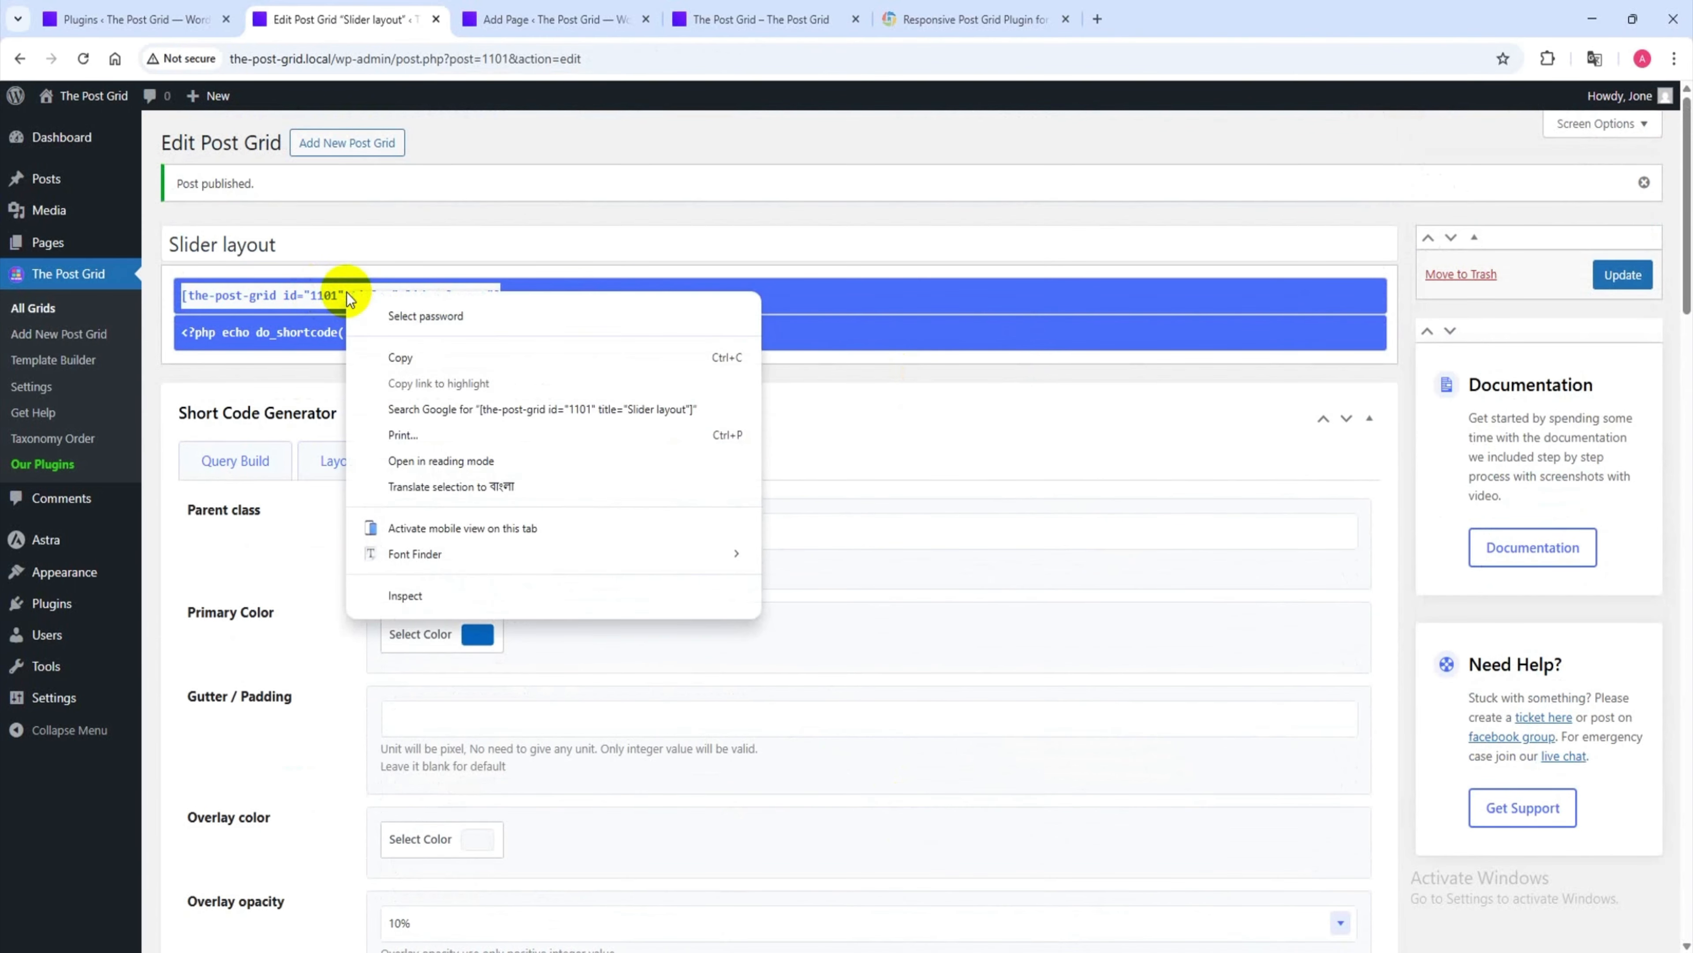
pyautogui.click(398, 355)
# - Add a second Shortcode block below the Grid layout shortcode on The Post Grid page
pyautogui.click(528, 16)
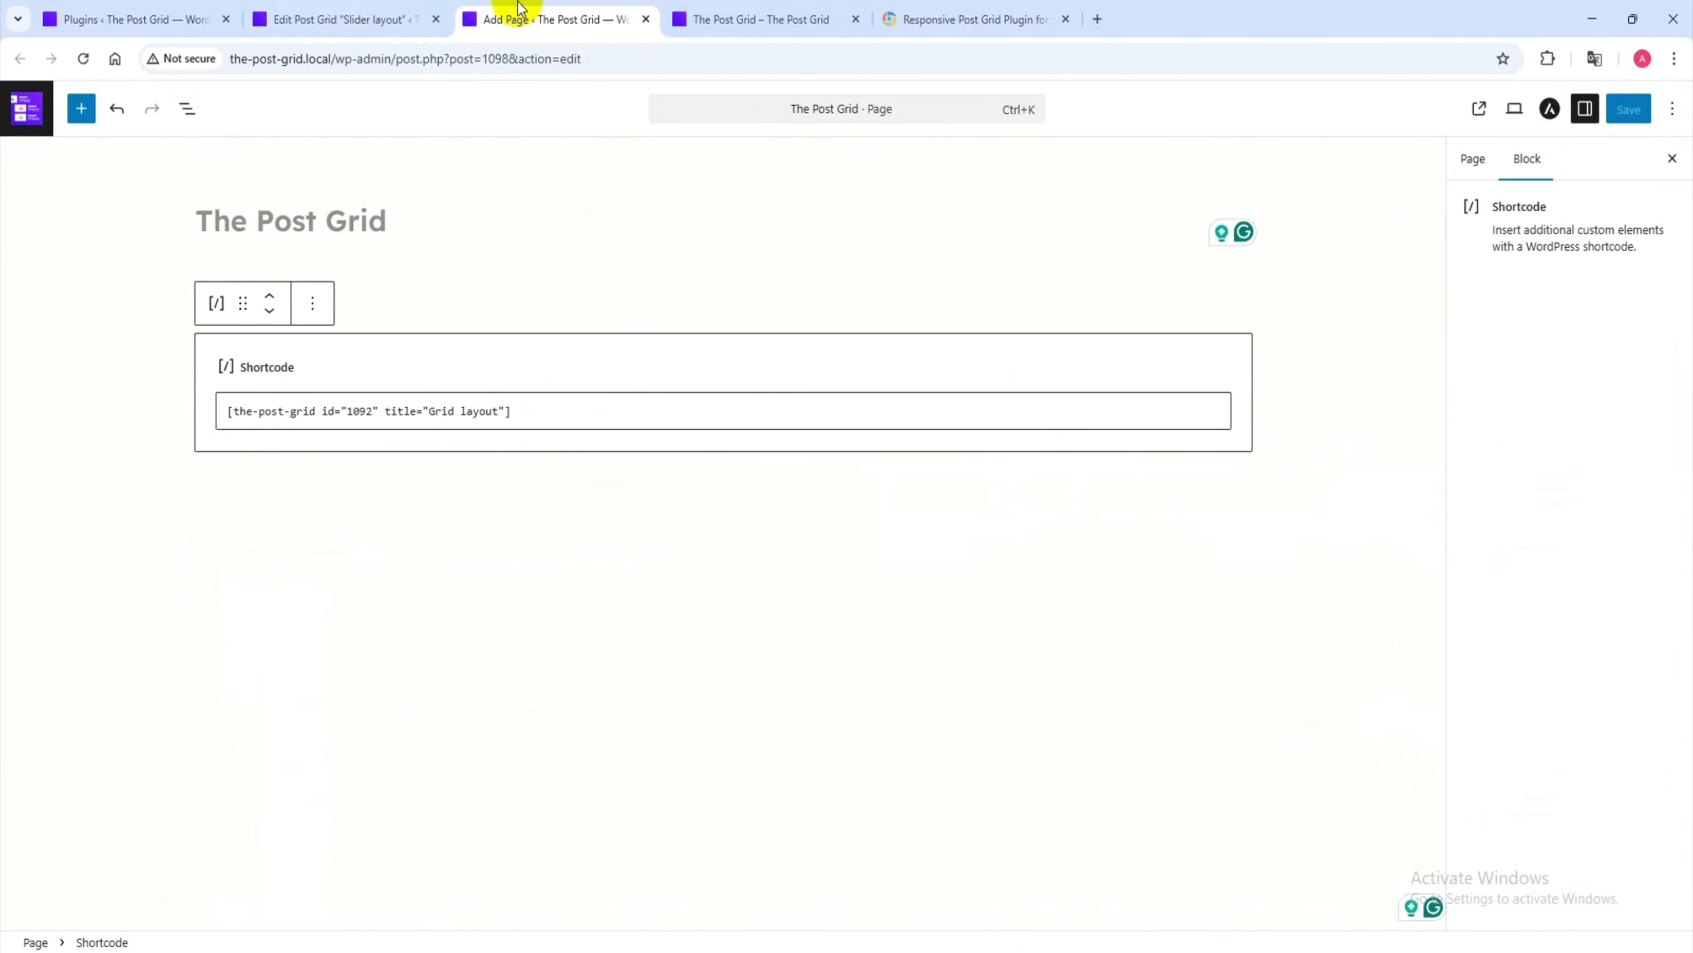
pyautogui.click(720, 555)
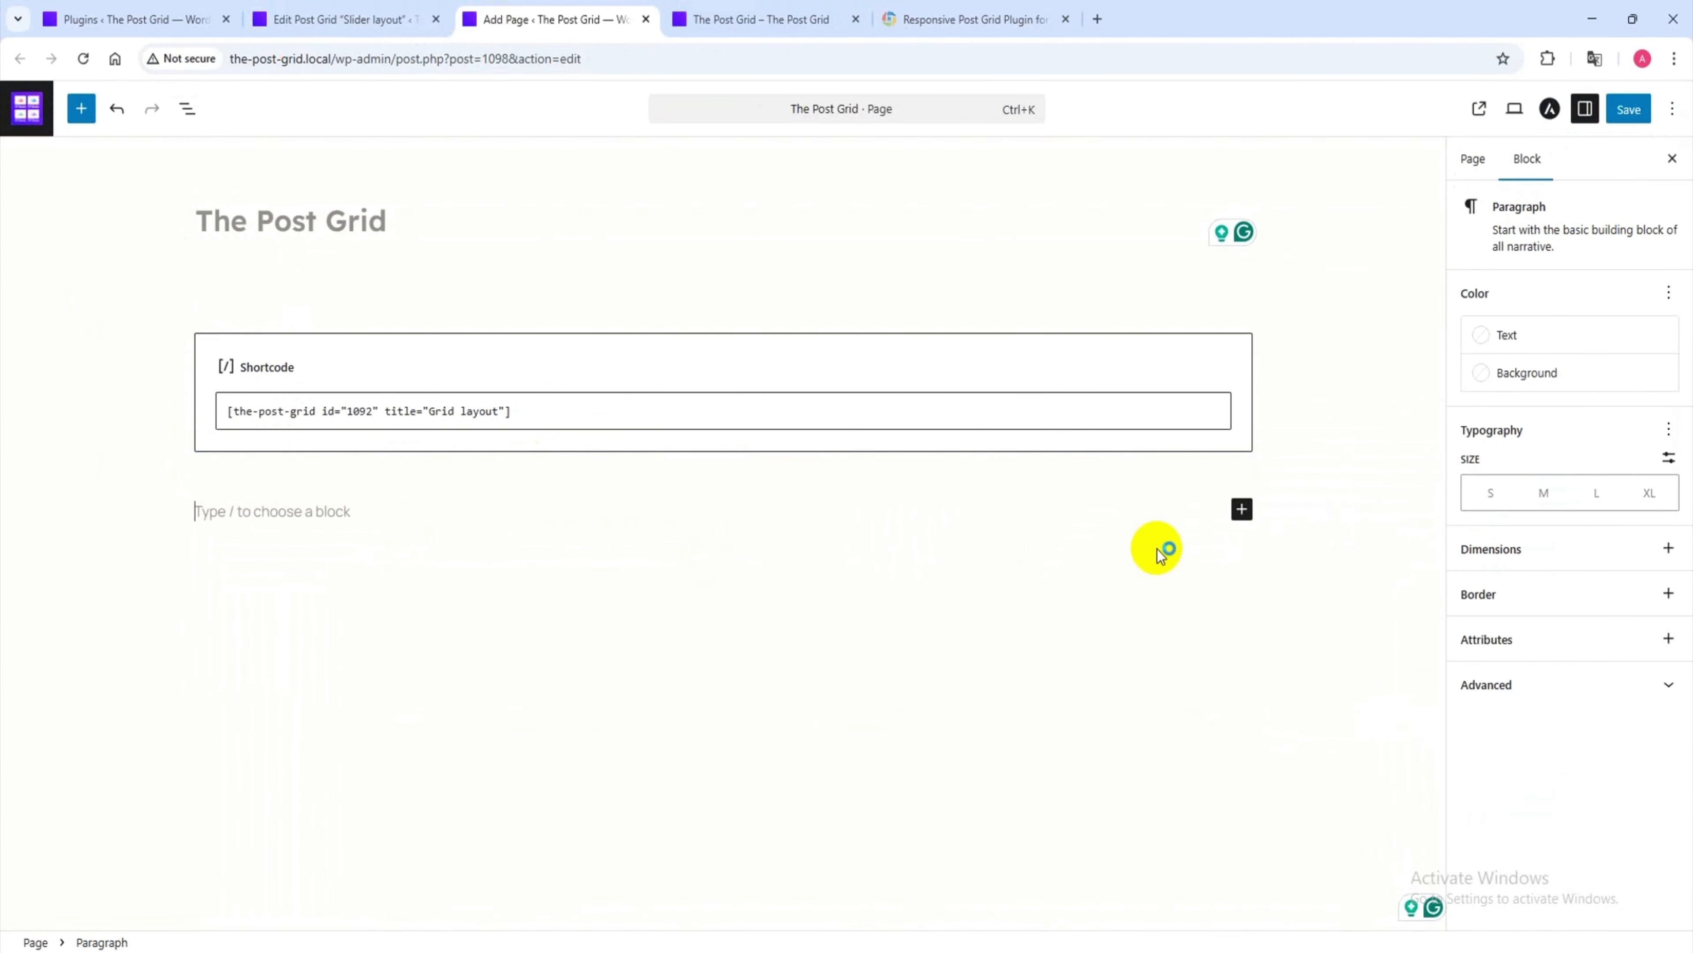
pyautogui.click(1241, 508)
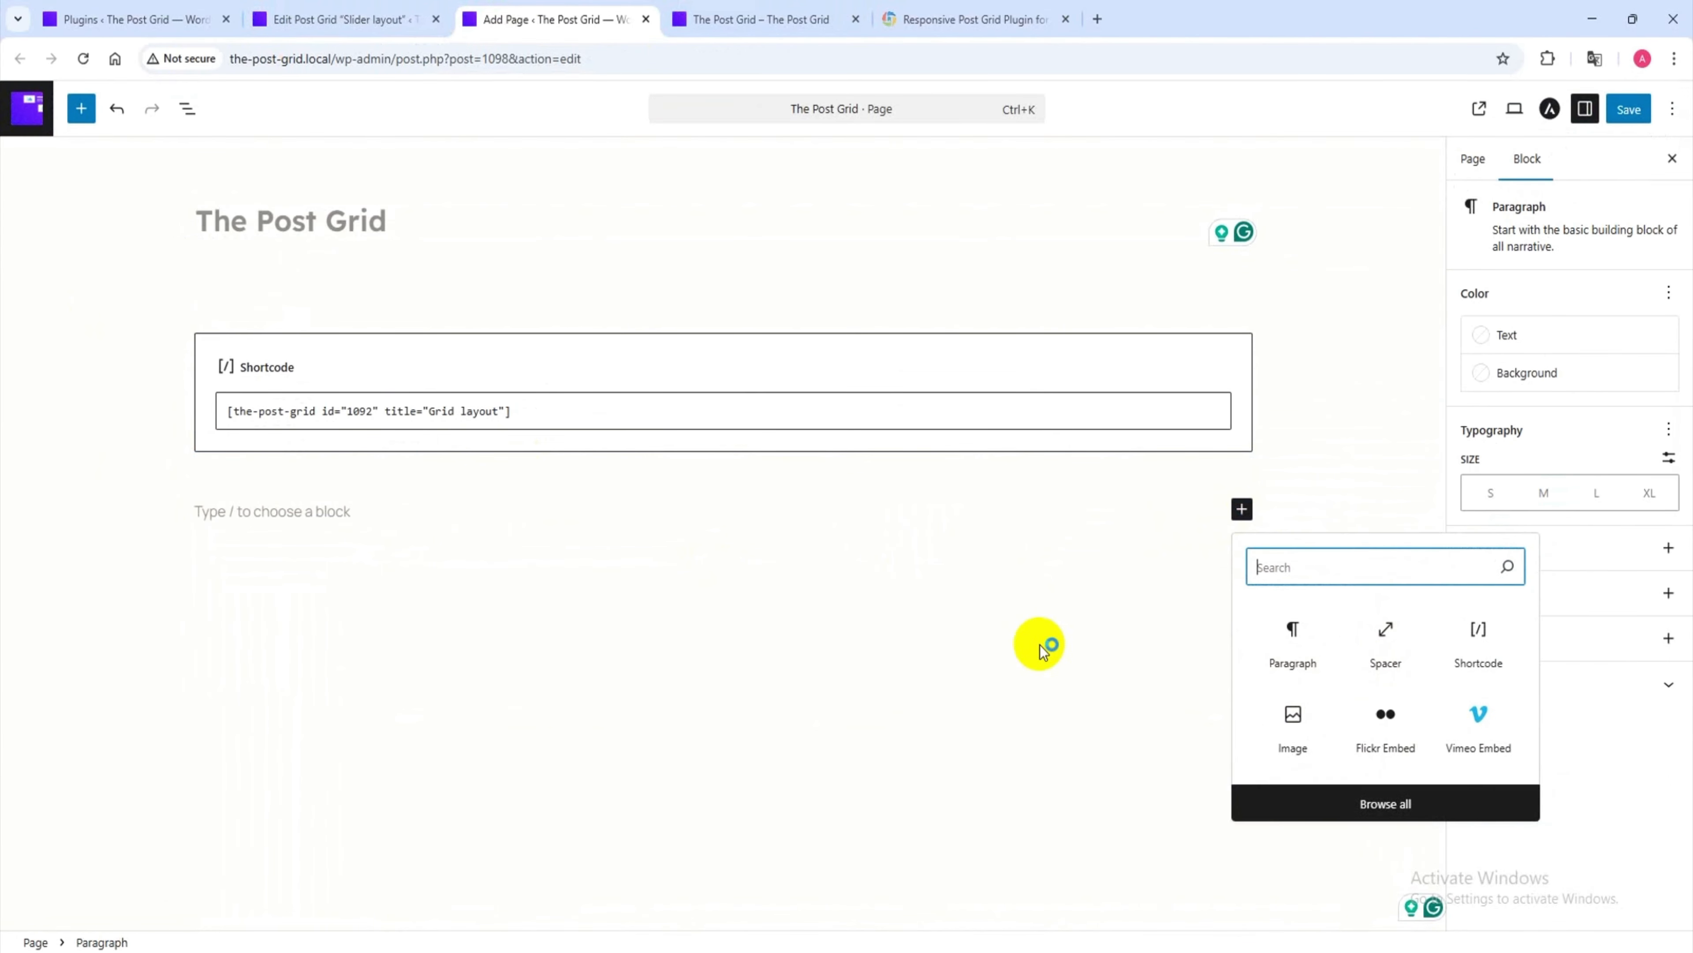
pyautogui.click(1477, 645)
# - Paste [the-post-grid id="1101" title="Slider layout"] into the empty Shortcode block and save the page
pyautogui.click(336, 579)
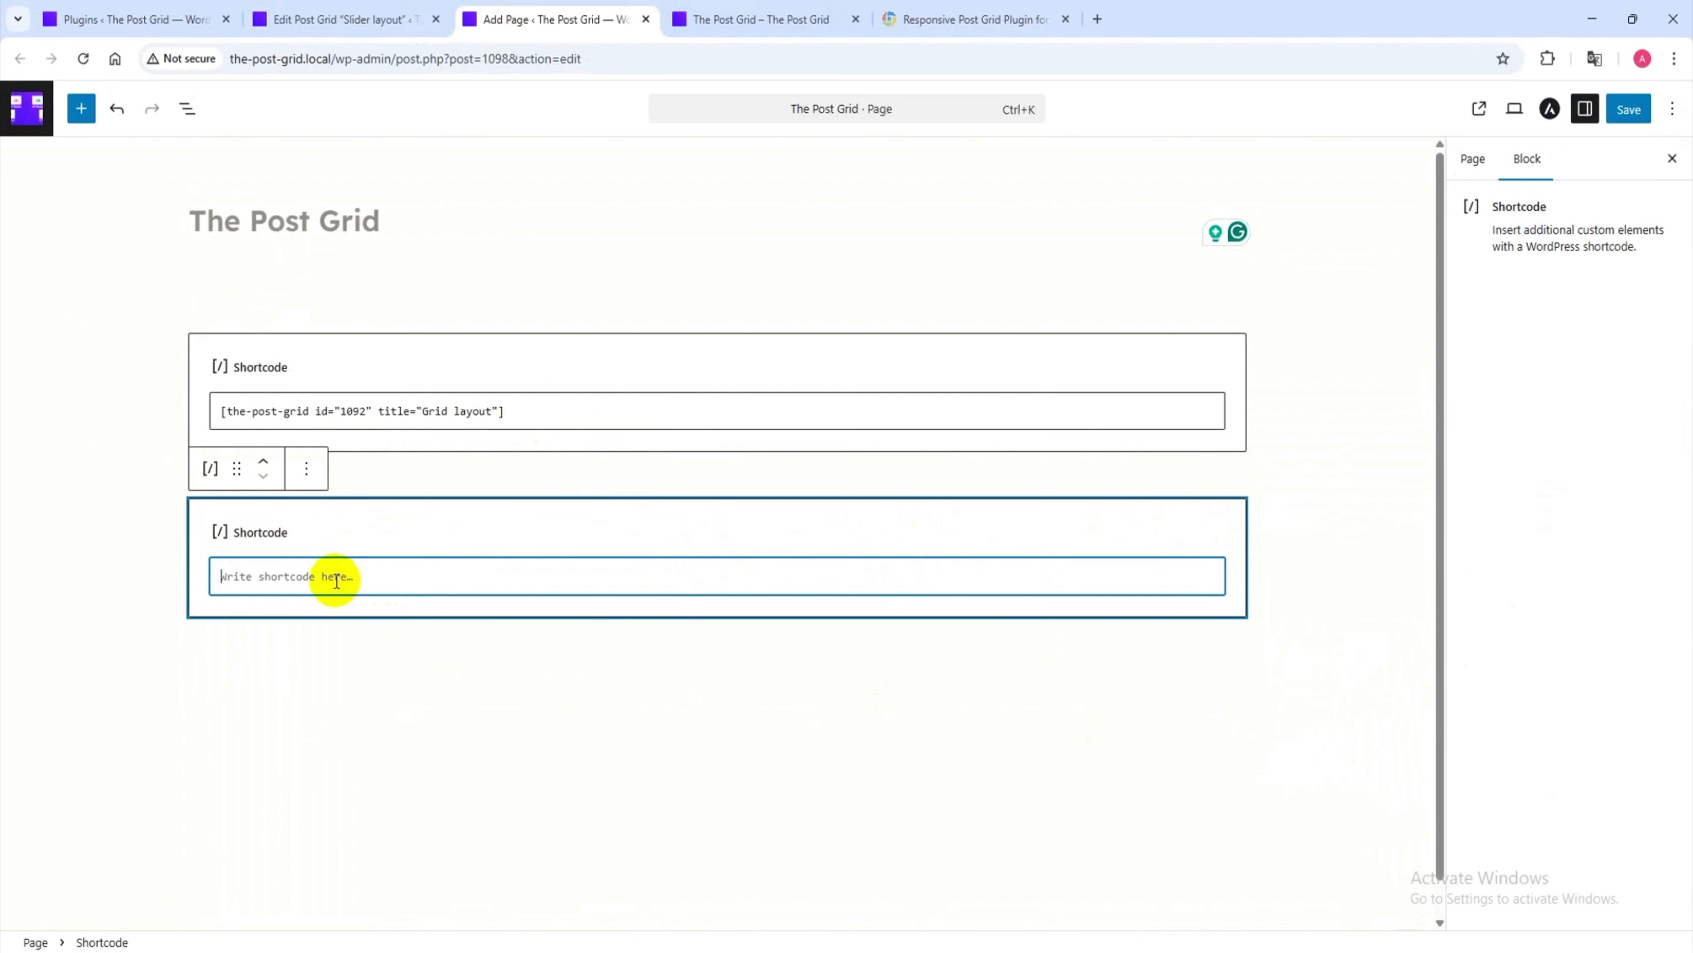
pyautogui.rightClick(360, 577)
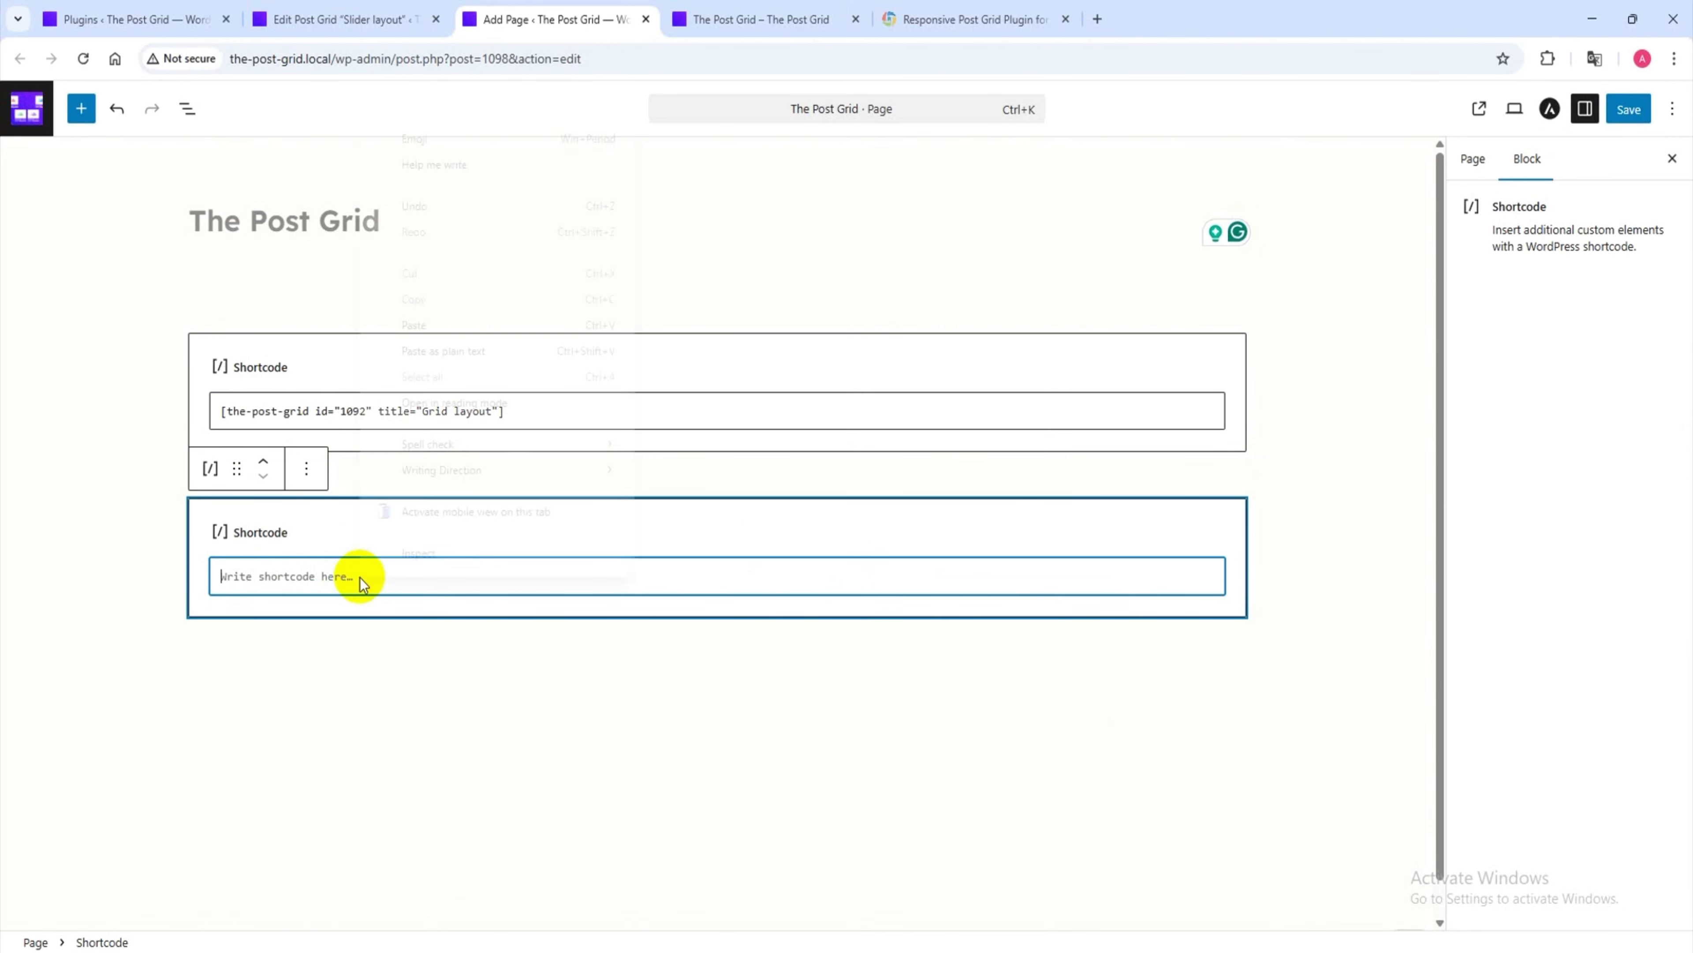
pyautogui.click(439, 321)
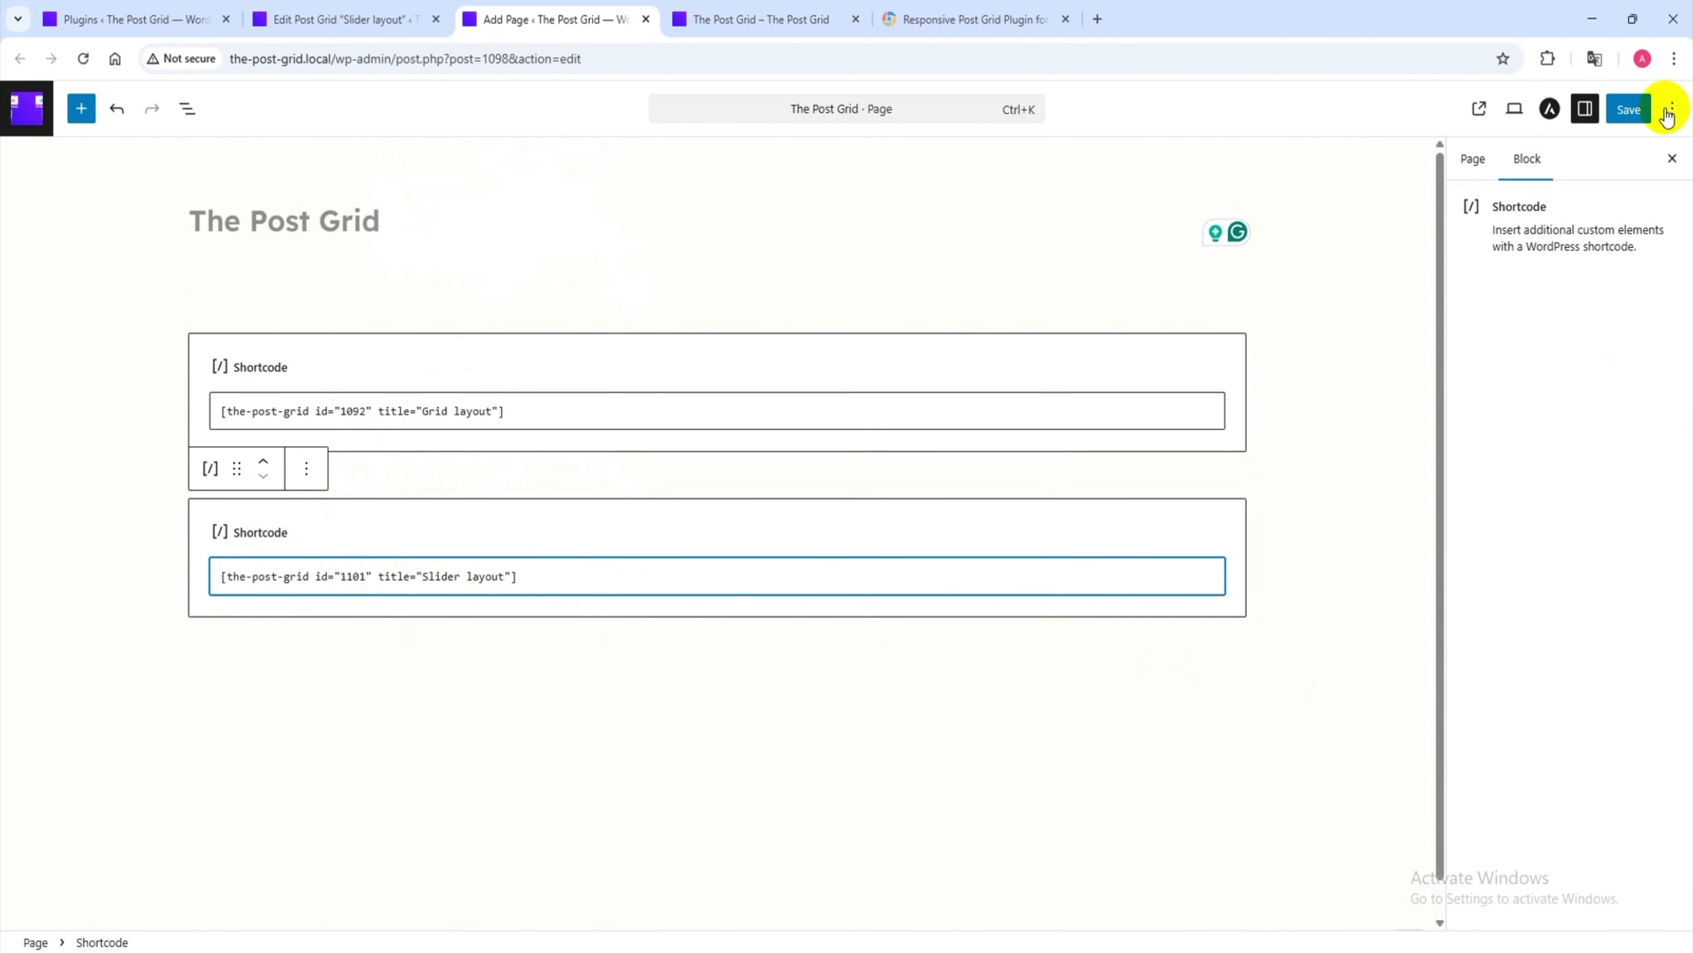
pyautogui.click(1629, 110)
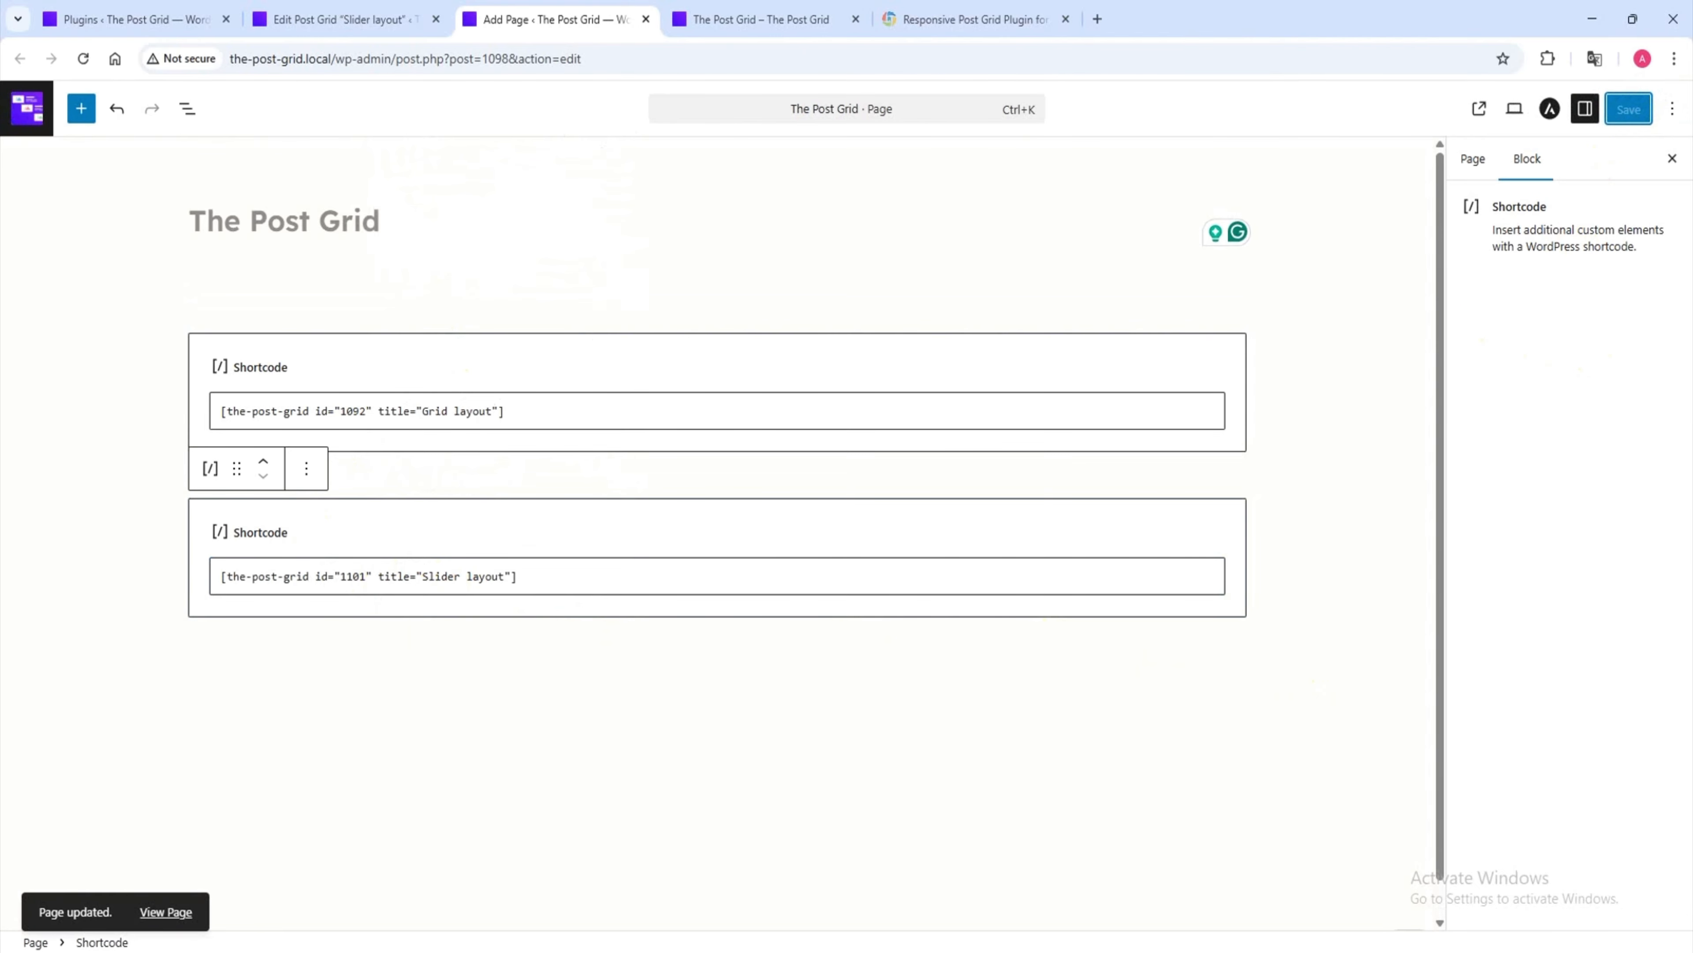
# - Look over the published The Post Grid page and move through the slides of the Slider layout section
pyautogui.click(770, 18)
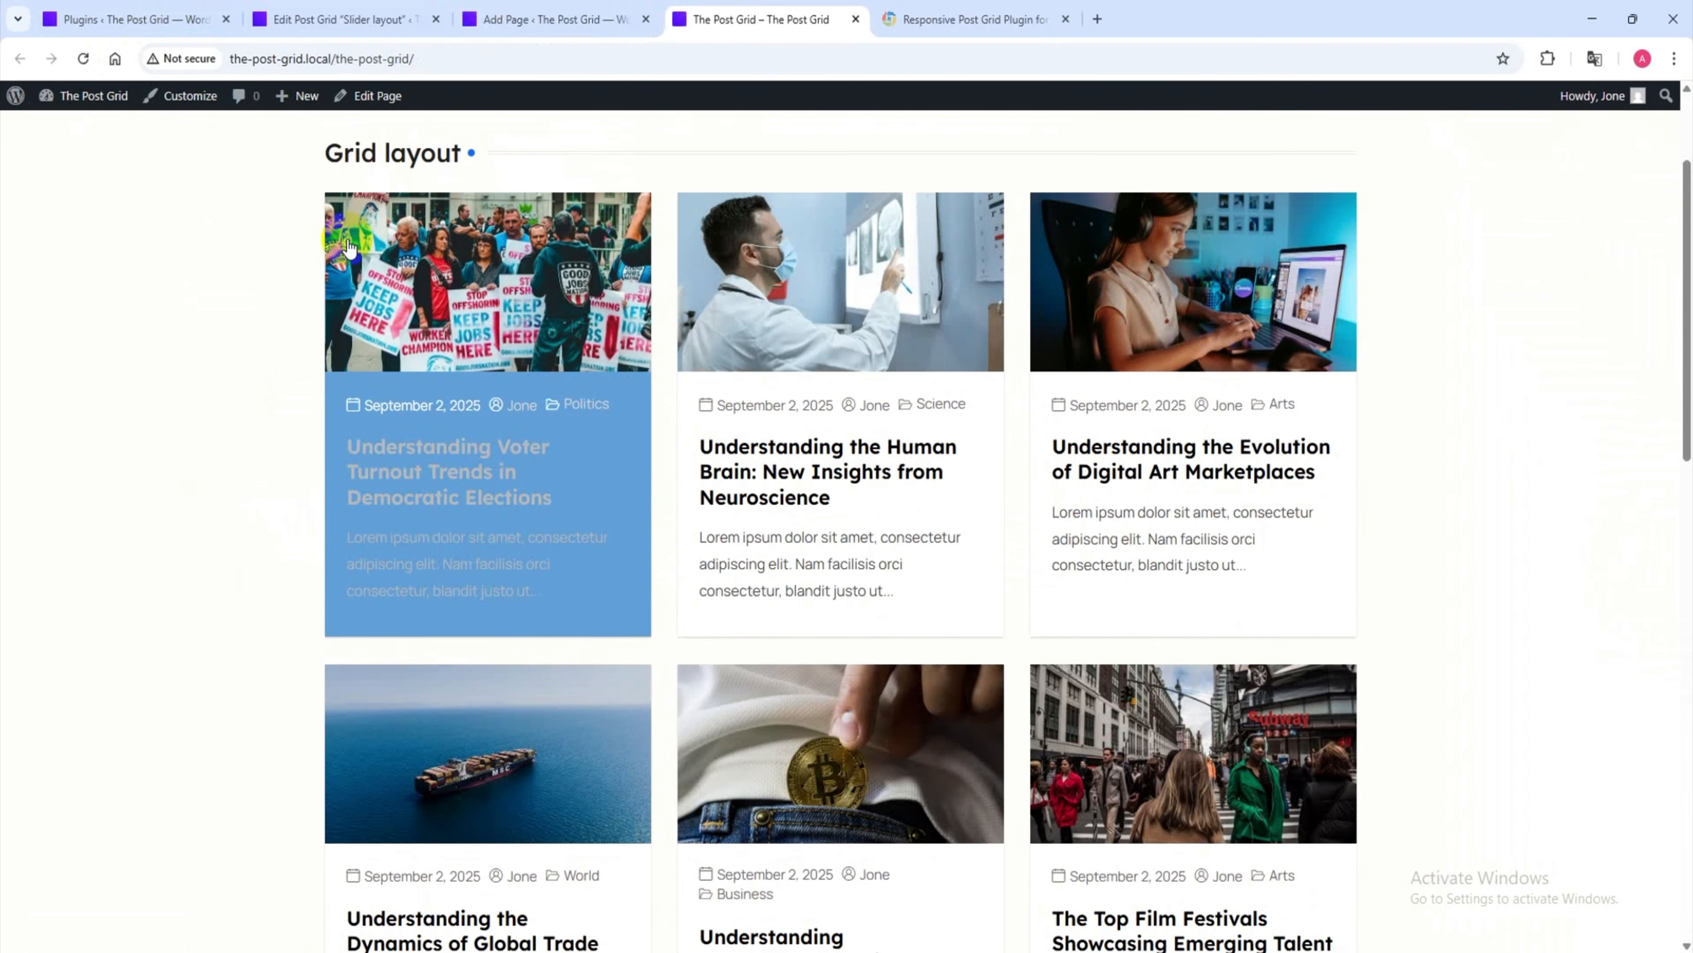
pyautogui.scroll(-5, 430, 337)
pyautogui.scroll(-6, 430, 337)
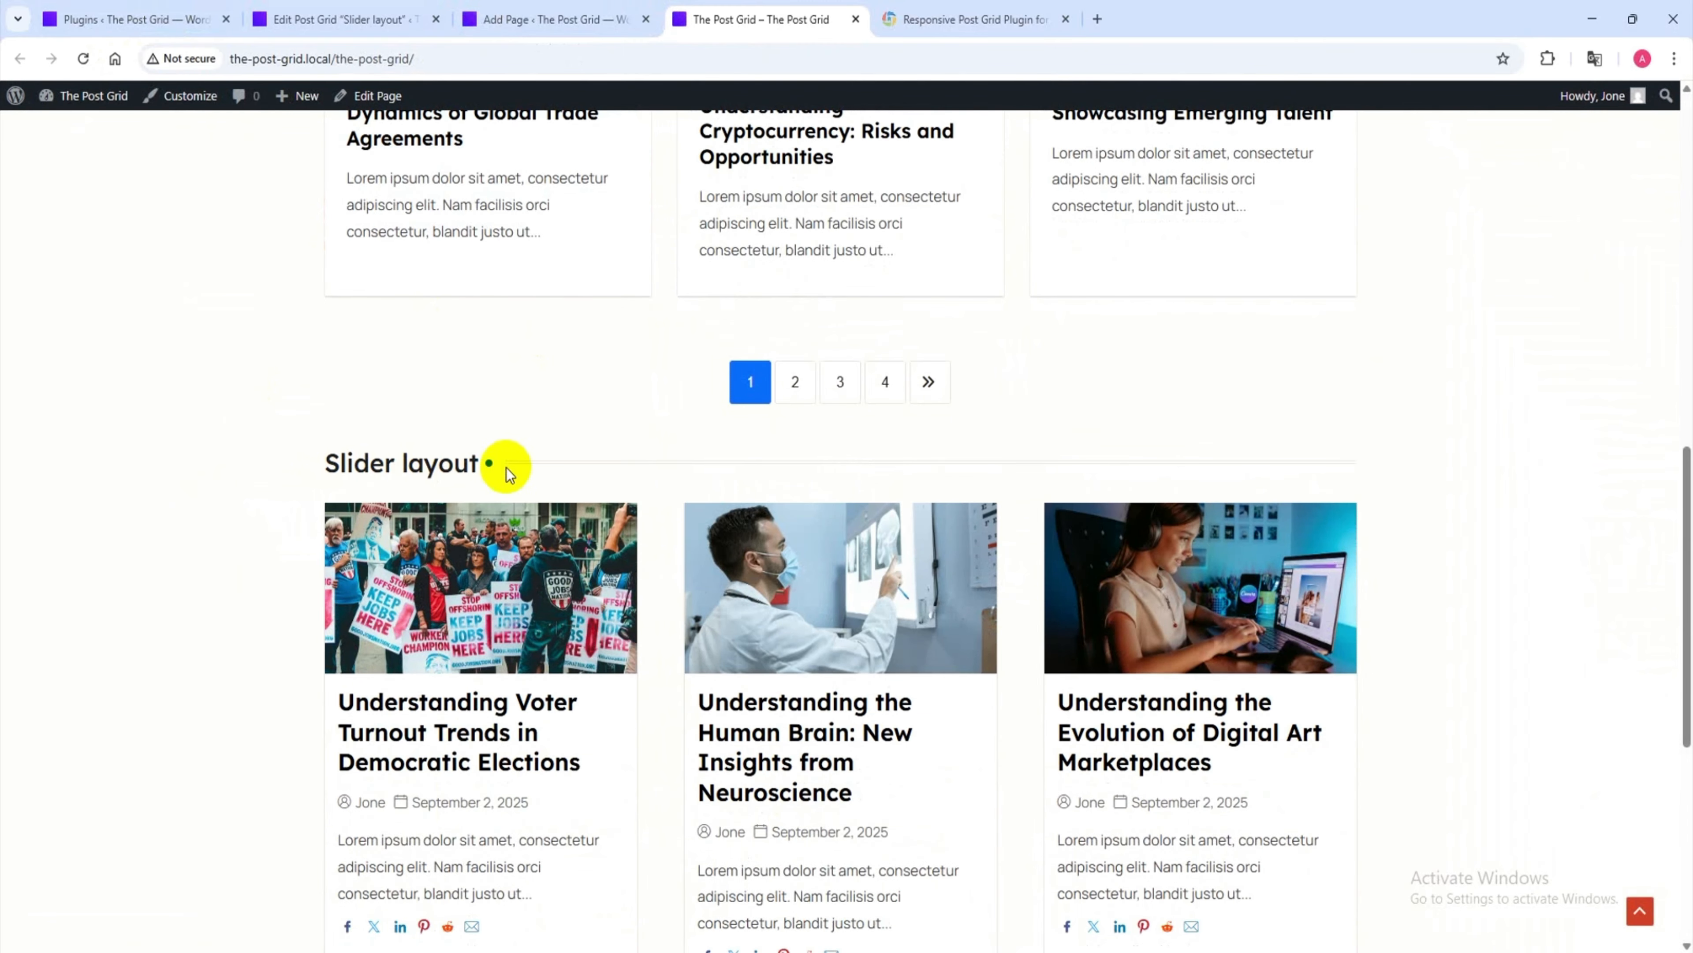
pyautogui.scroll(-6, 467, 467)
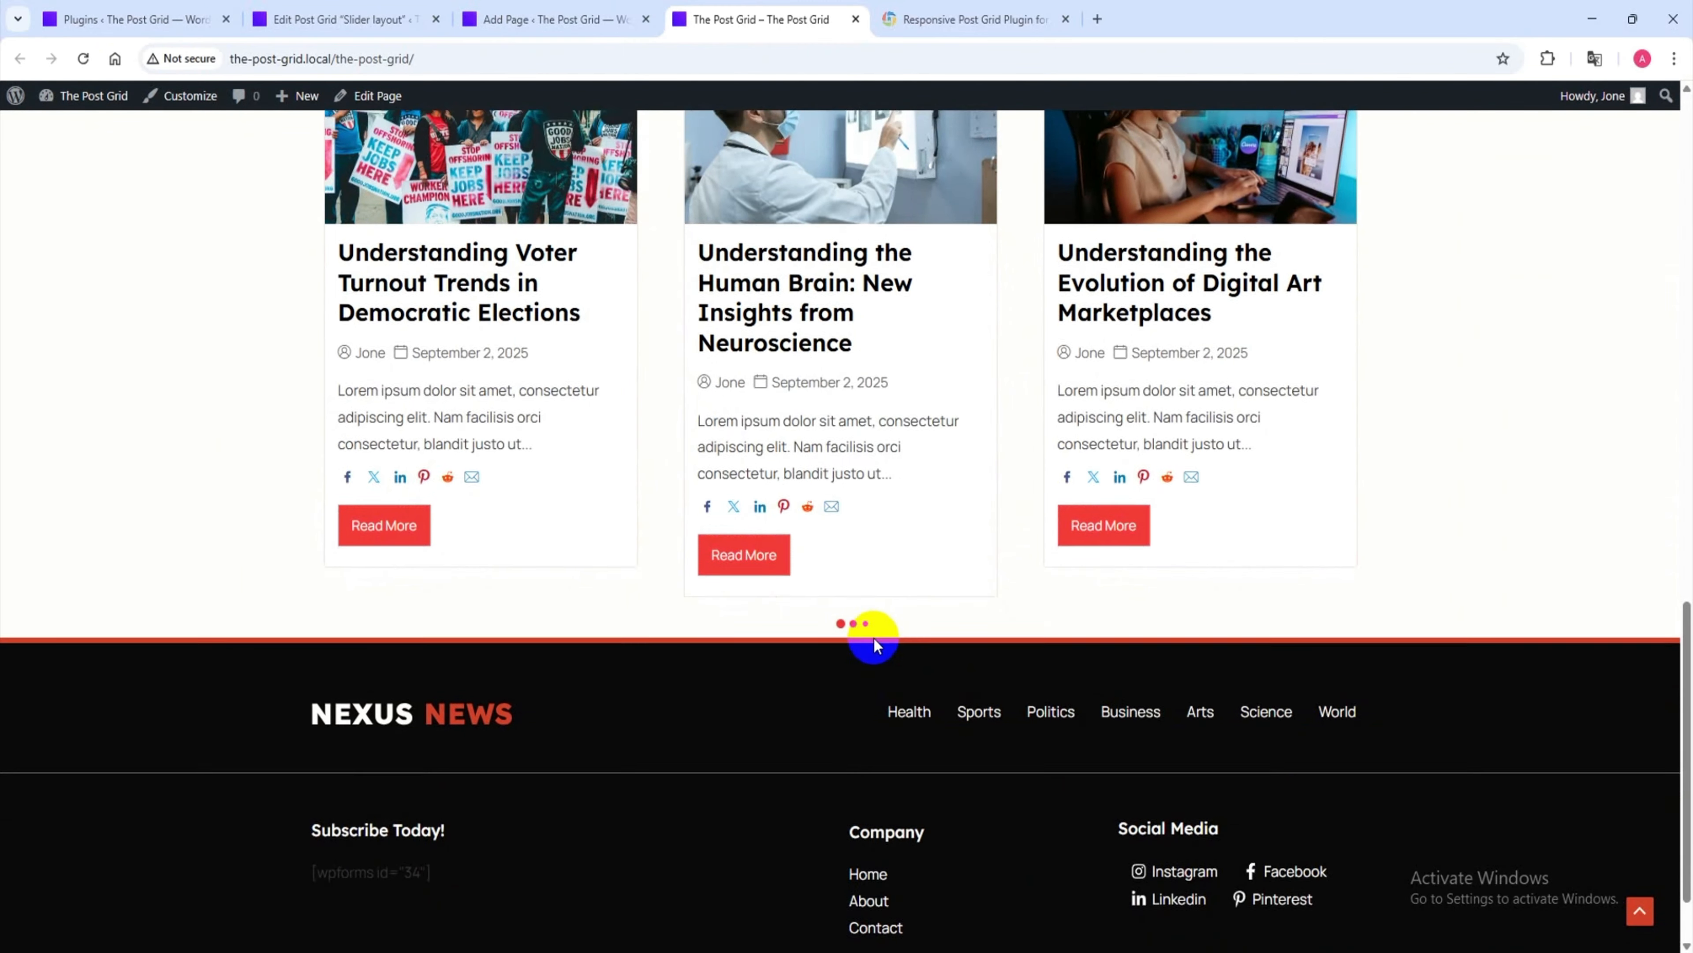
pyautogui.scroll(2, 873, 644)
pyautogui.click(856, 803)
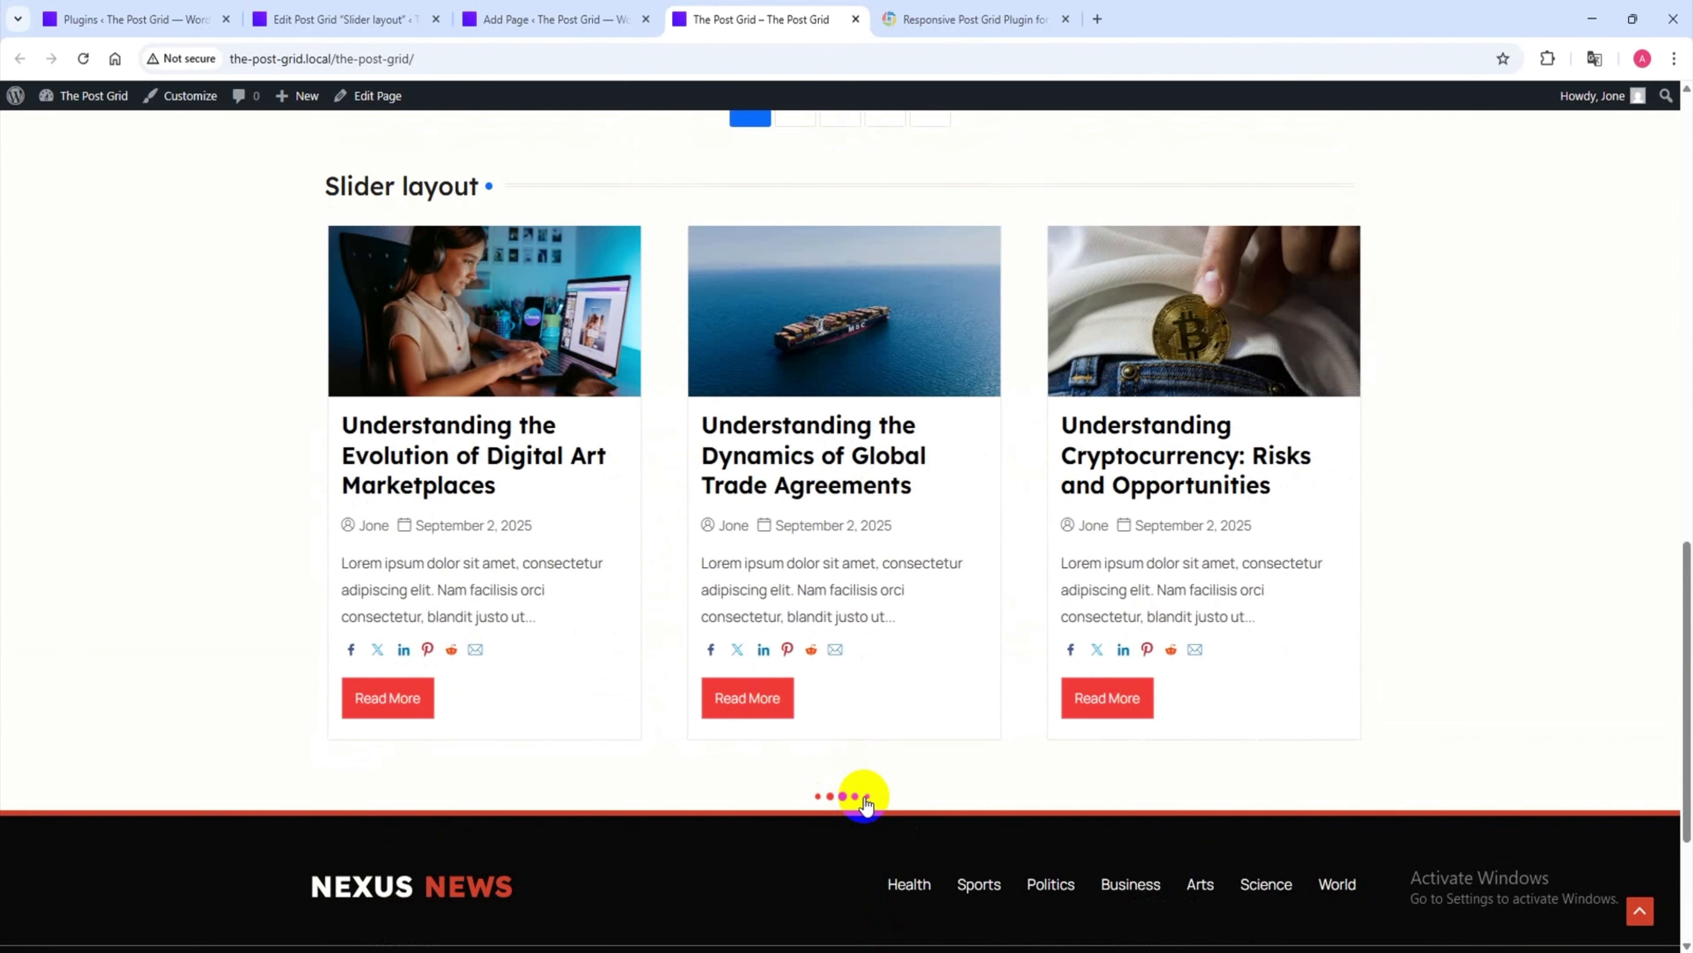
pyautogui.click(858, 803)
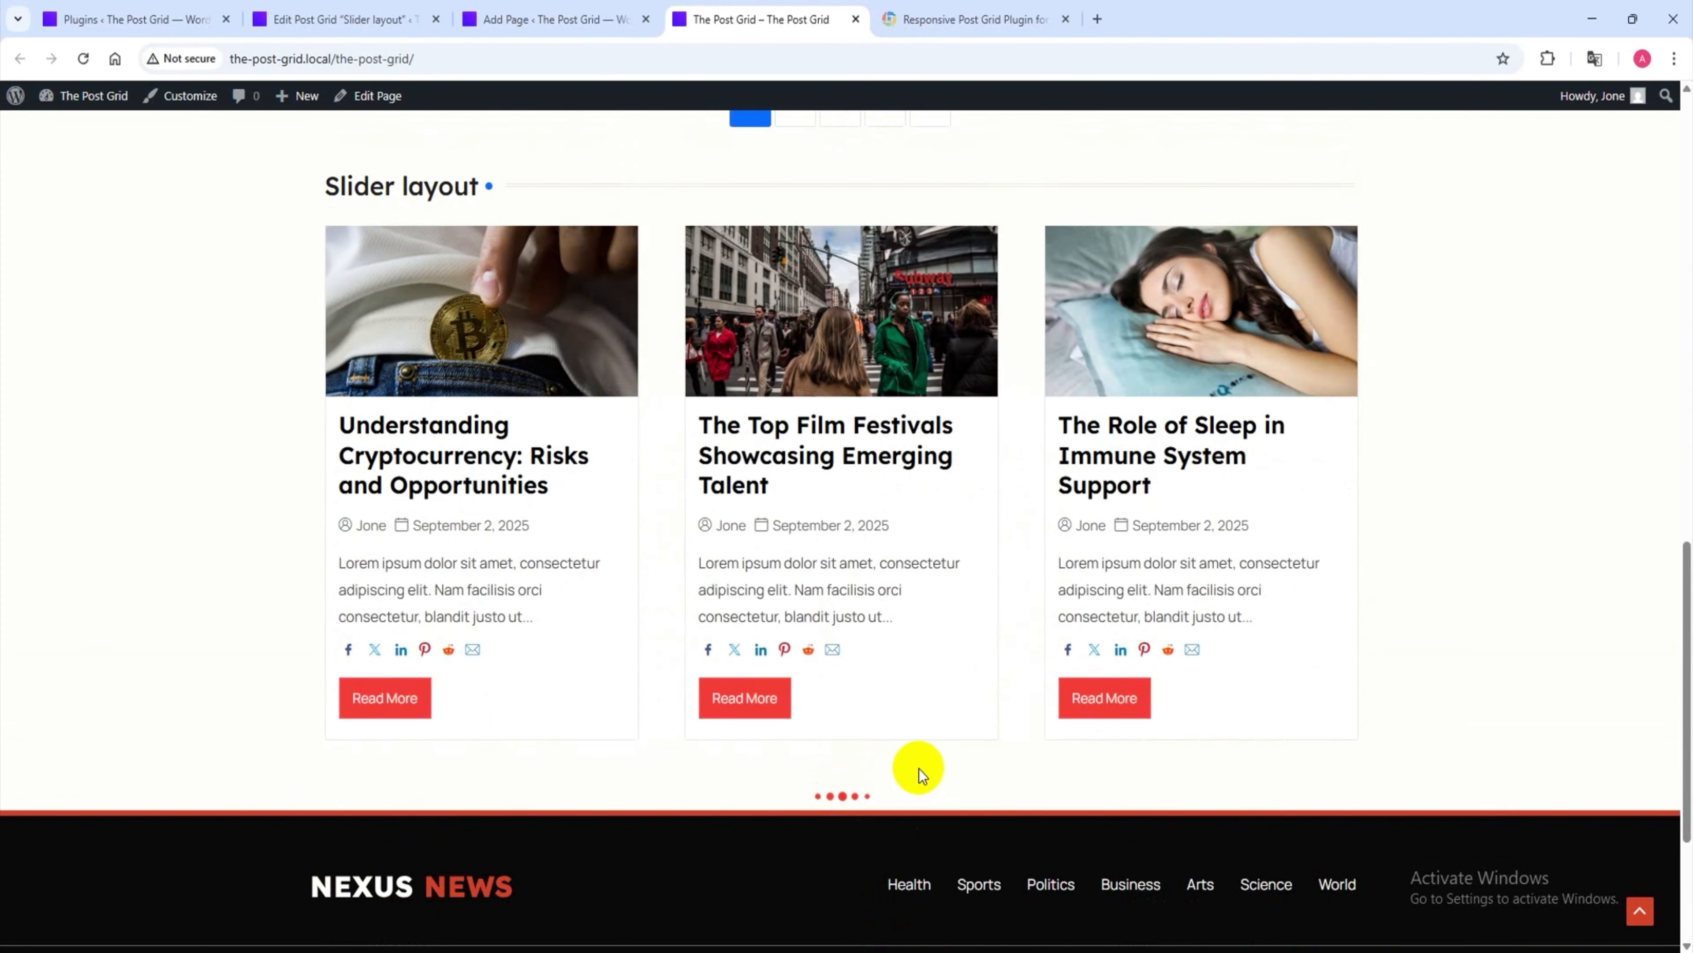
pyautogui.scroll(4, 1047, 711)
pyautogui.scroll(-1, 915, 692)
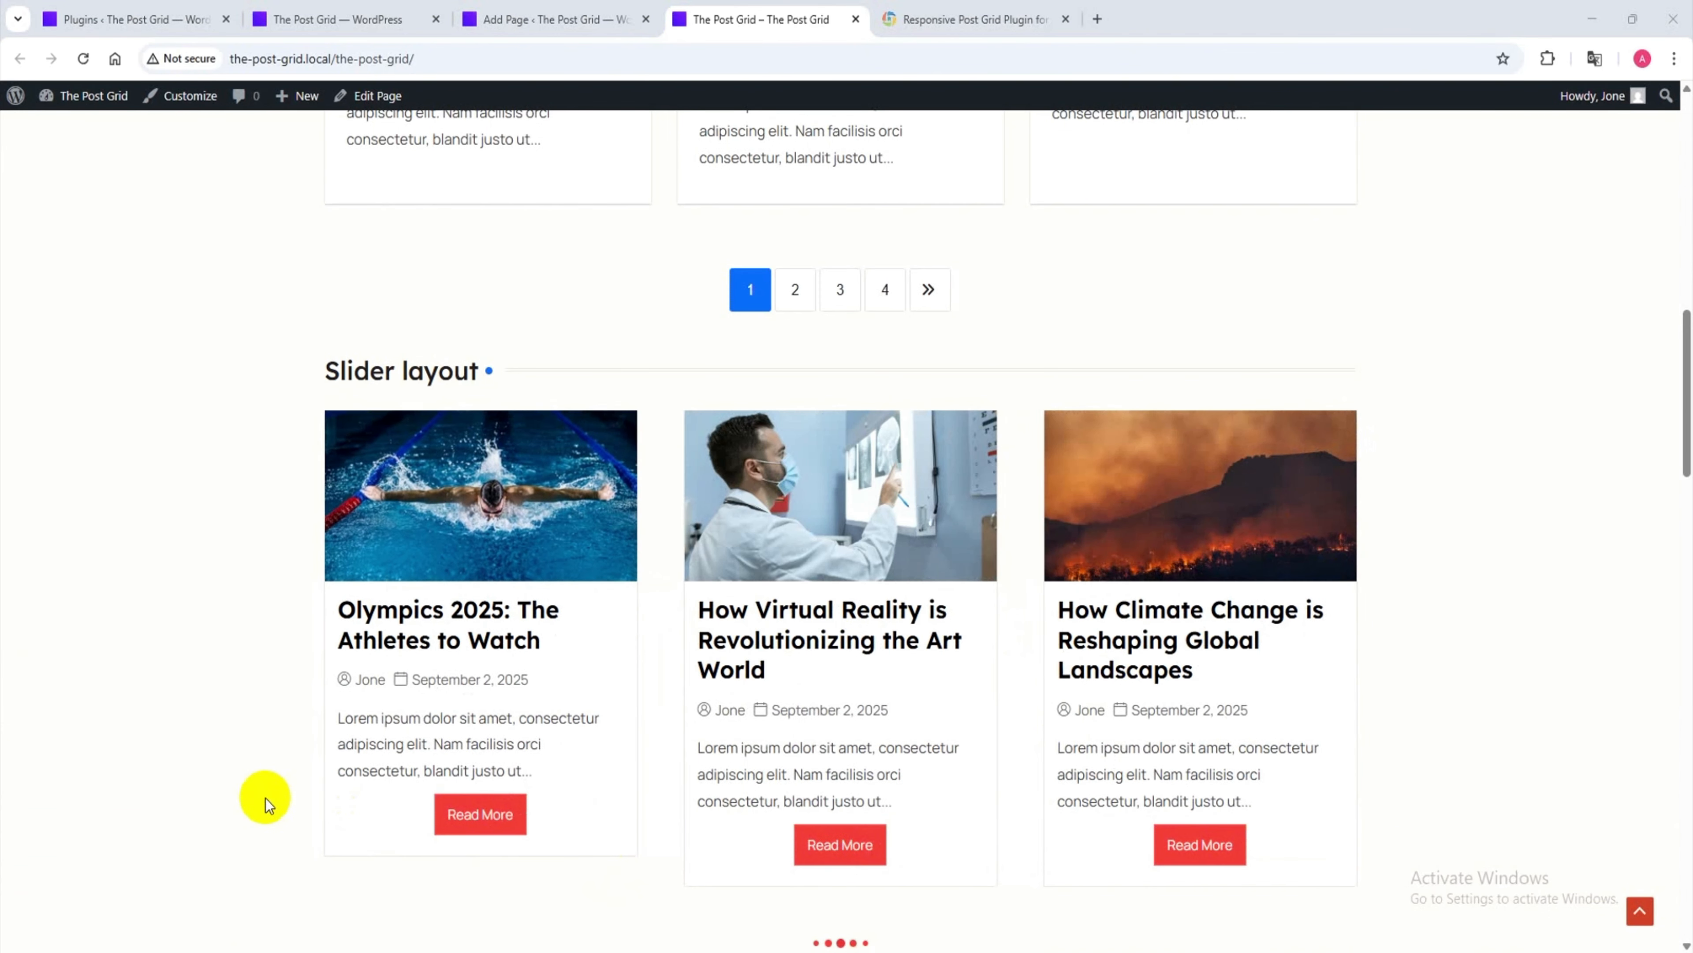
# - Return to the list of all post grids and add a new one titled Isotope layout
pyautogui.click(427, 19)
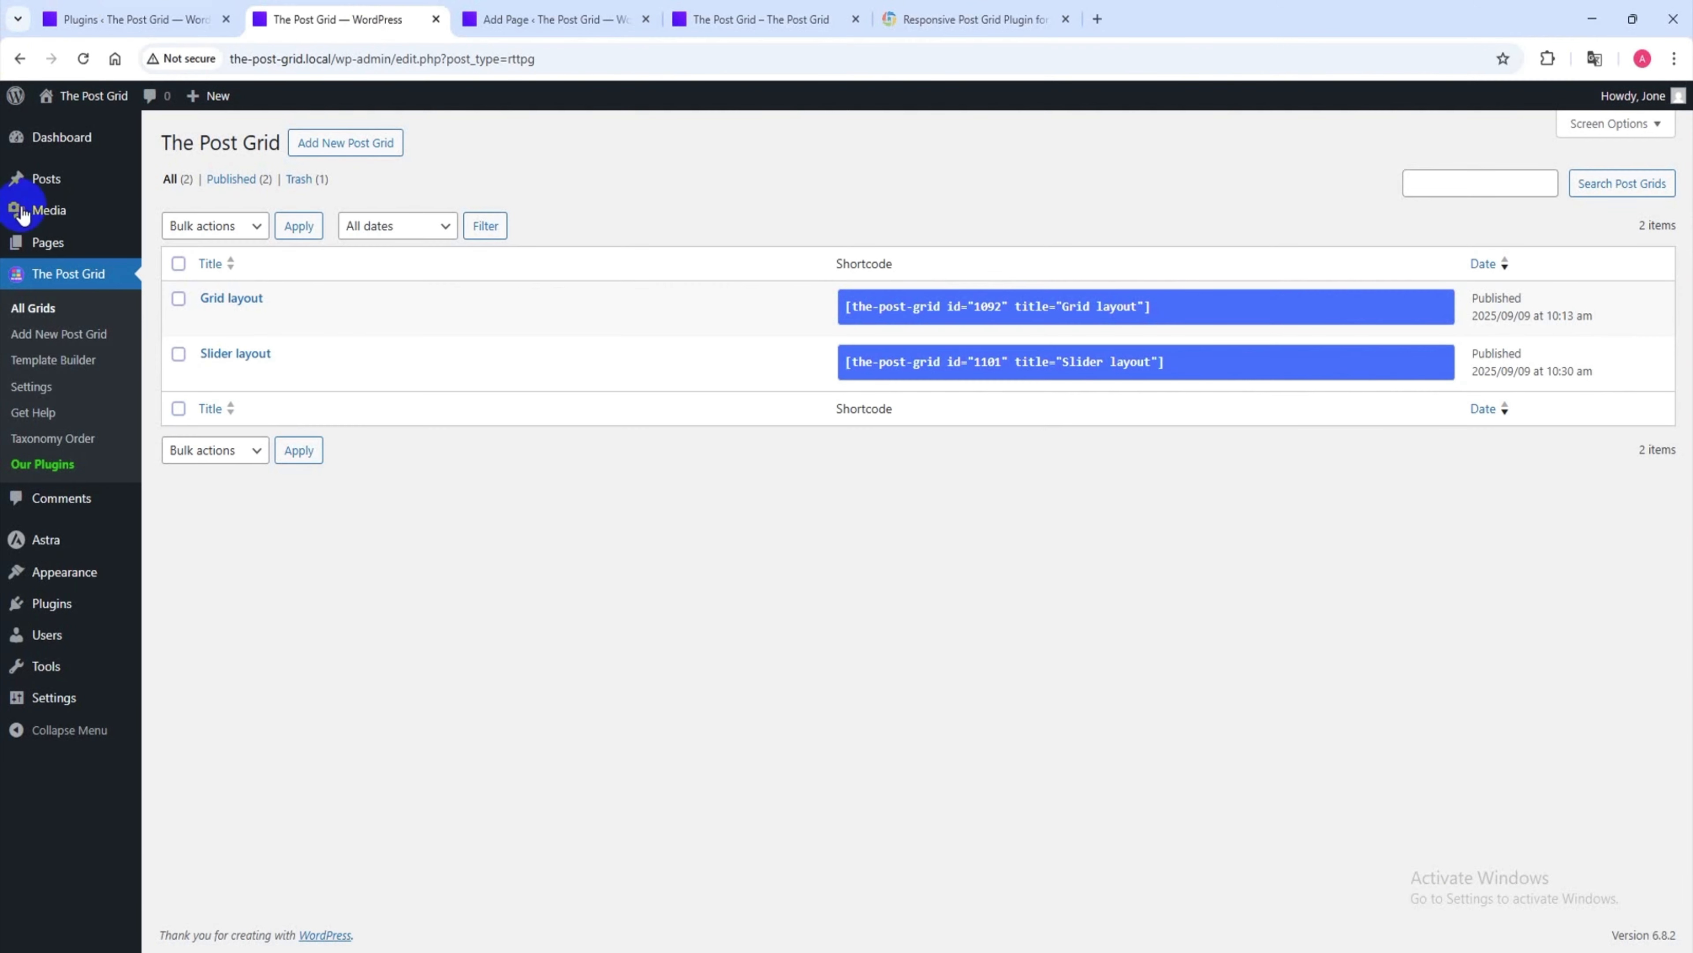
pyautogui.click(333, 144)
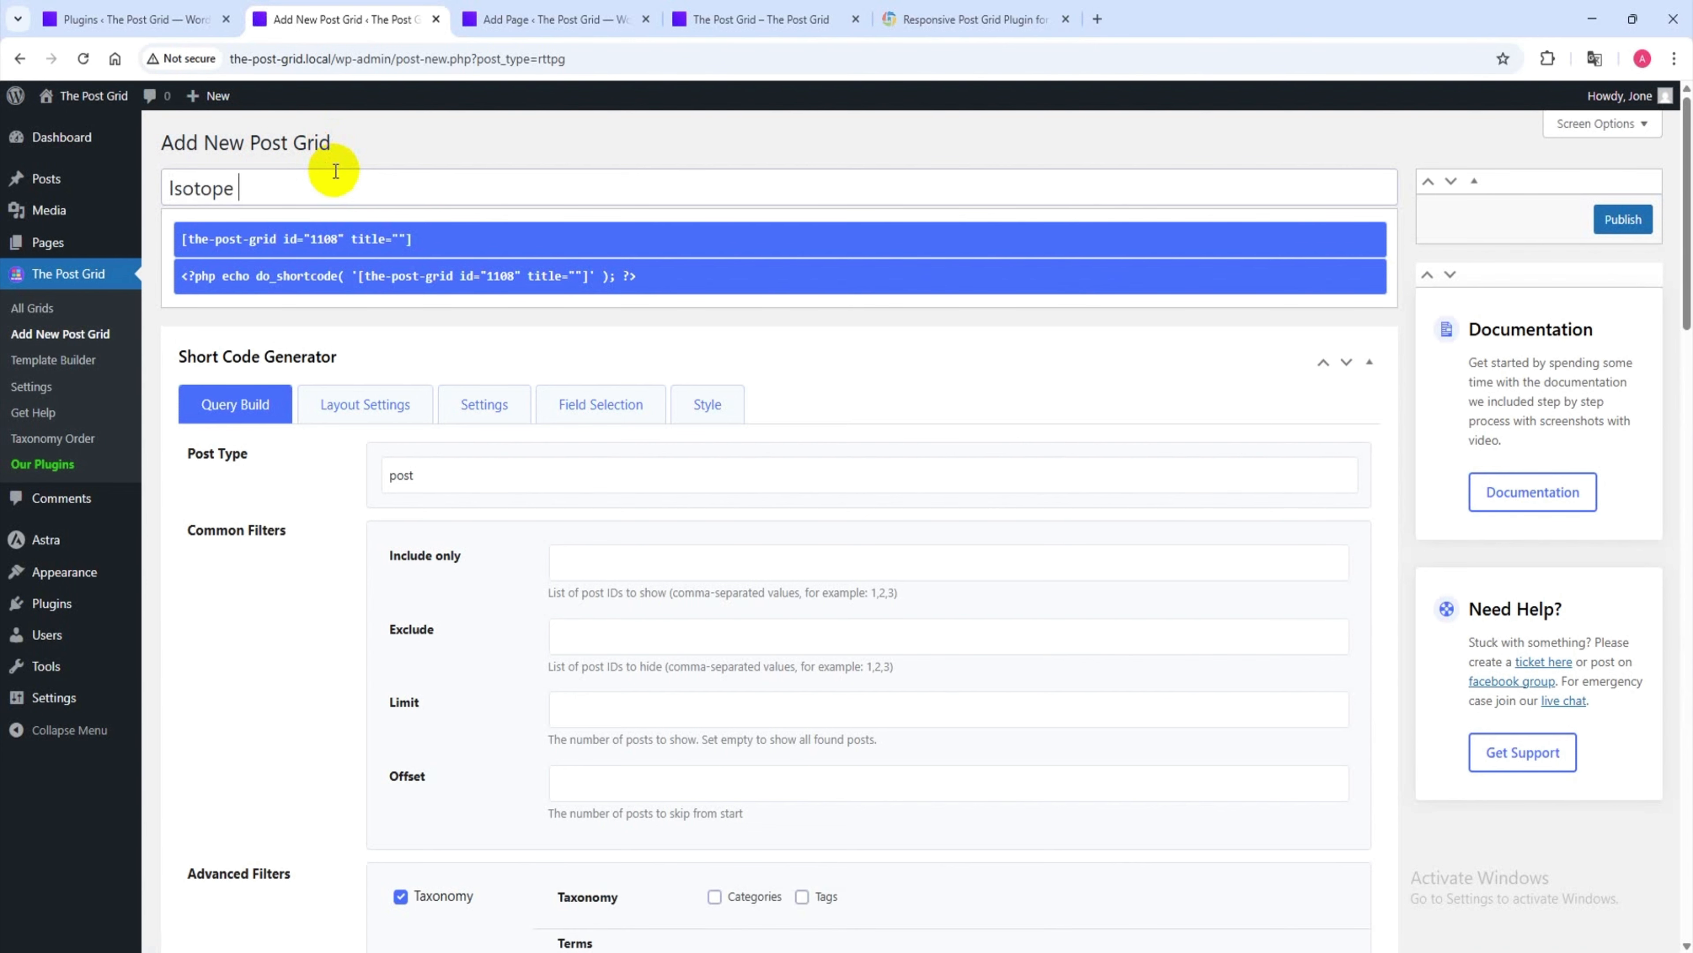
pyautogui.scroll(-2, 480, 340)
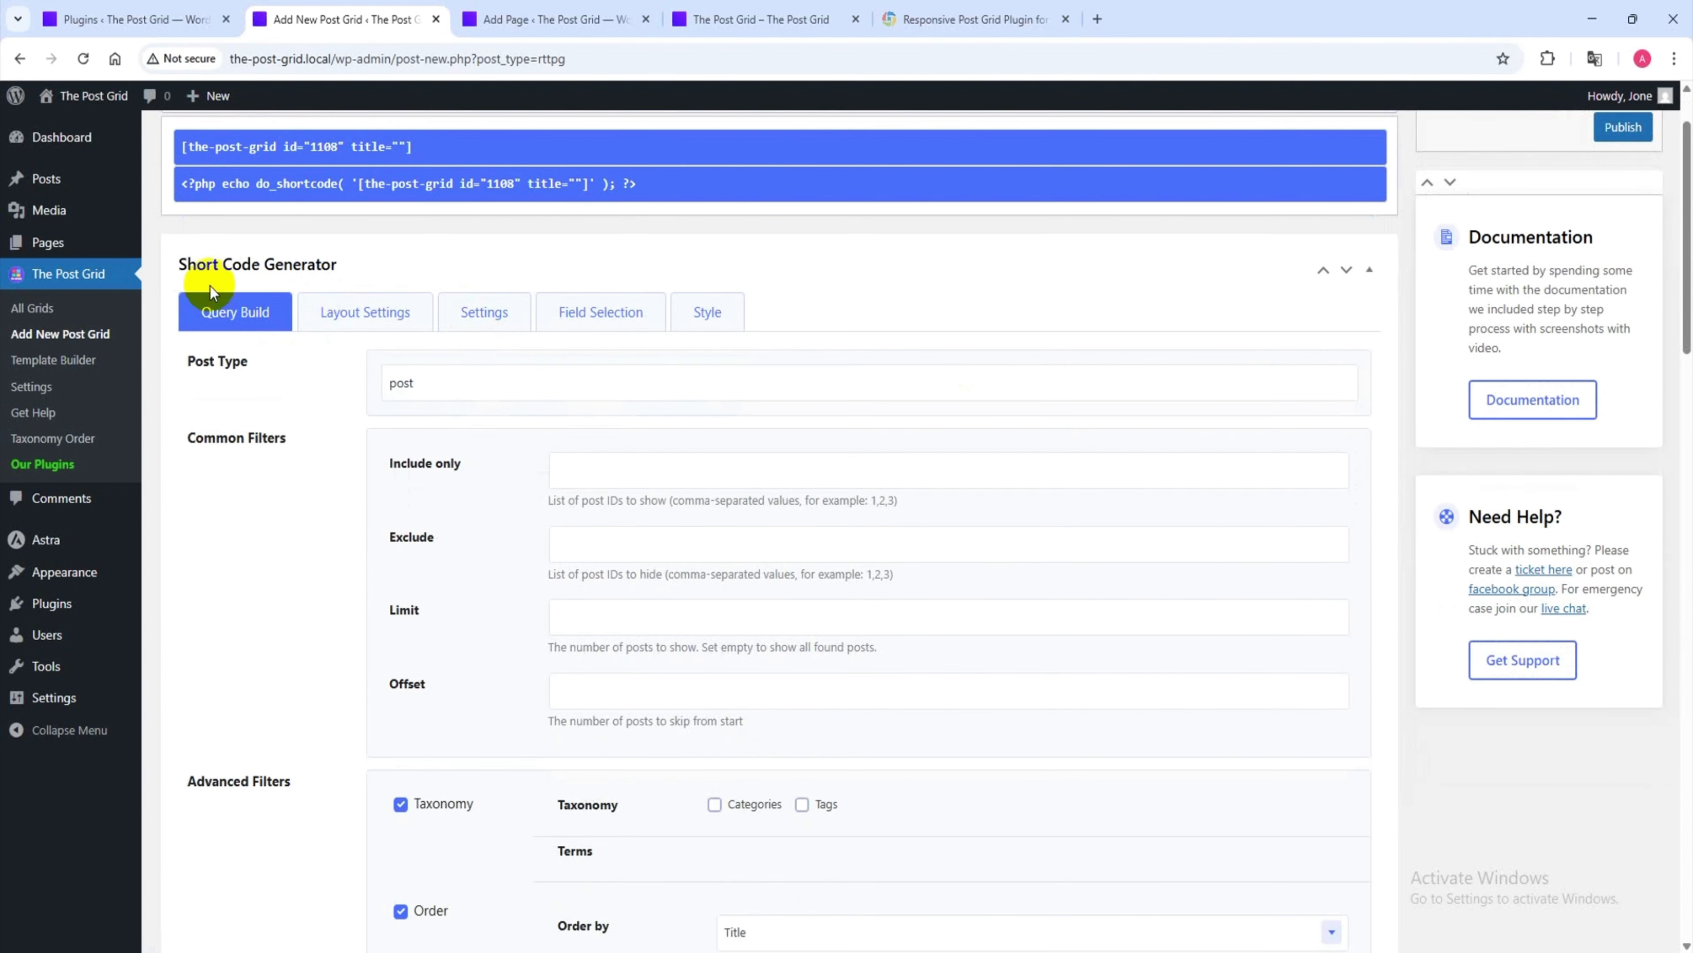
# - Set the grid's layout type to Isotope and choose Isotope Layout 1
pyautogui.click(346, 312)
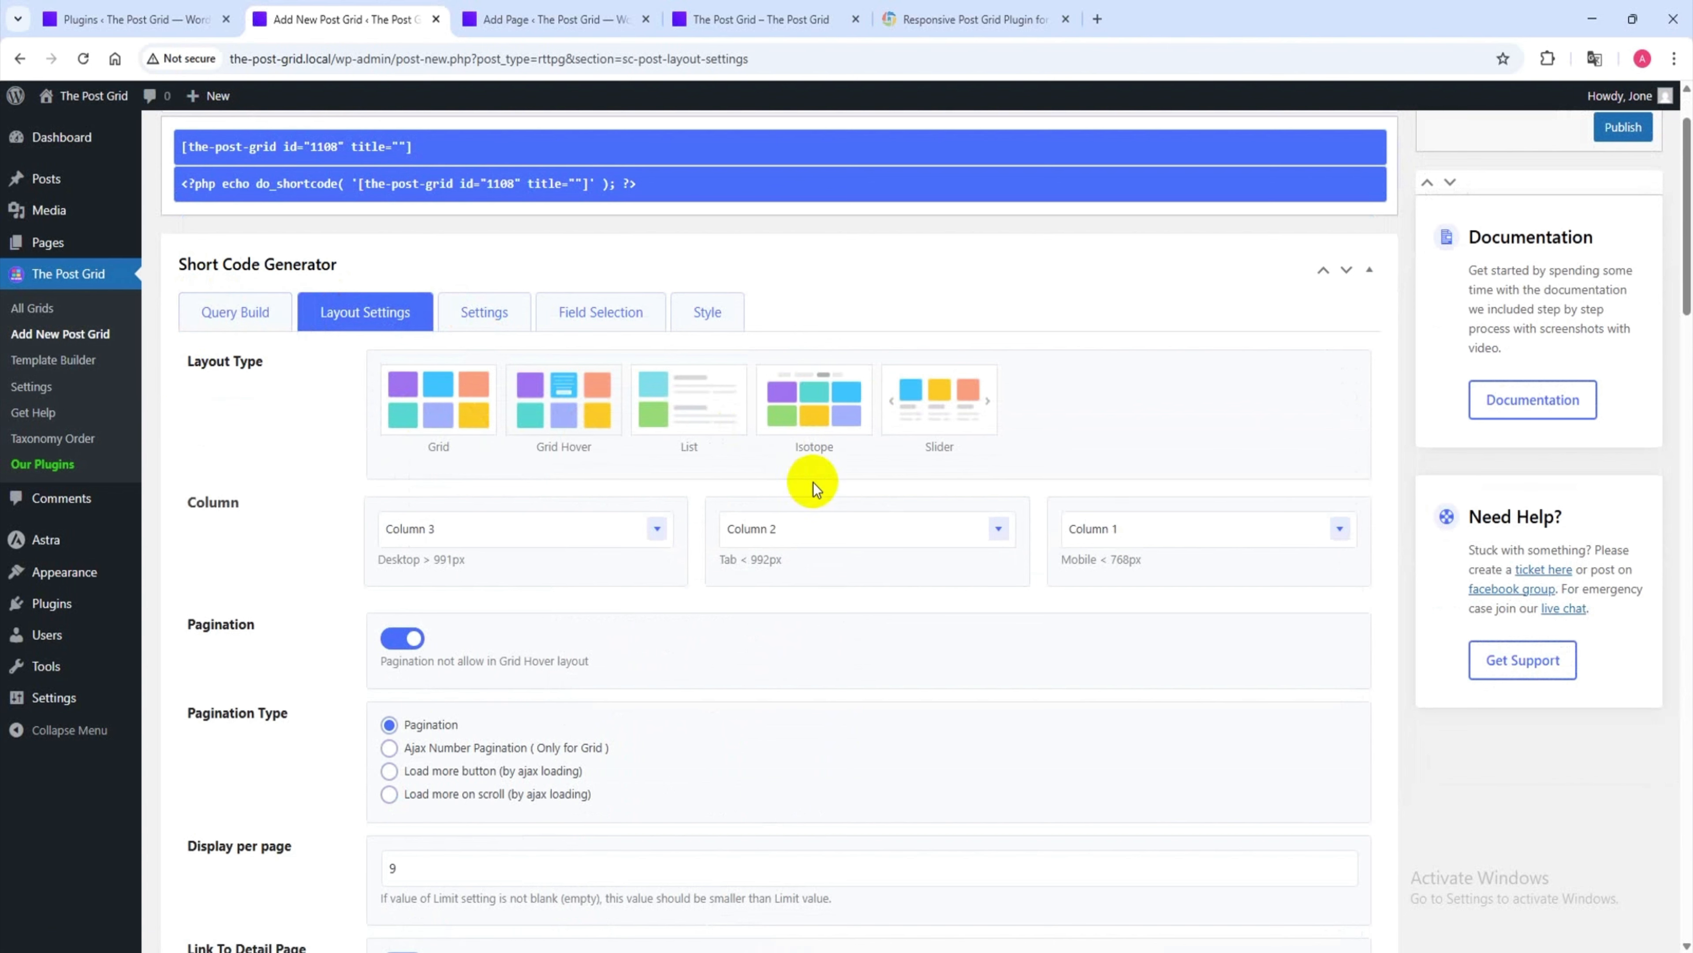
pyautogui.click(814, 411)
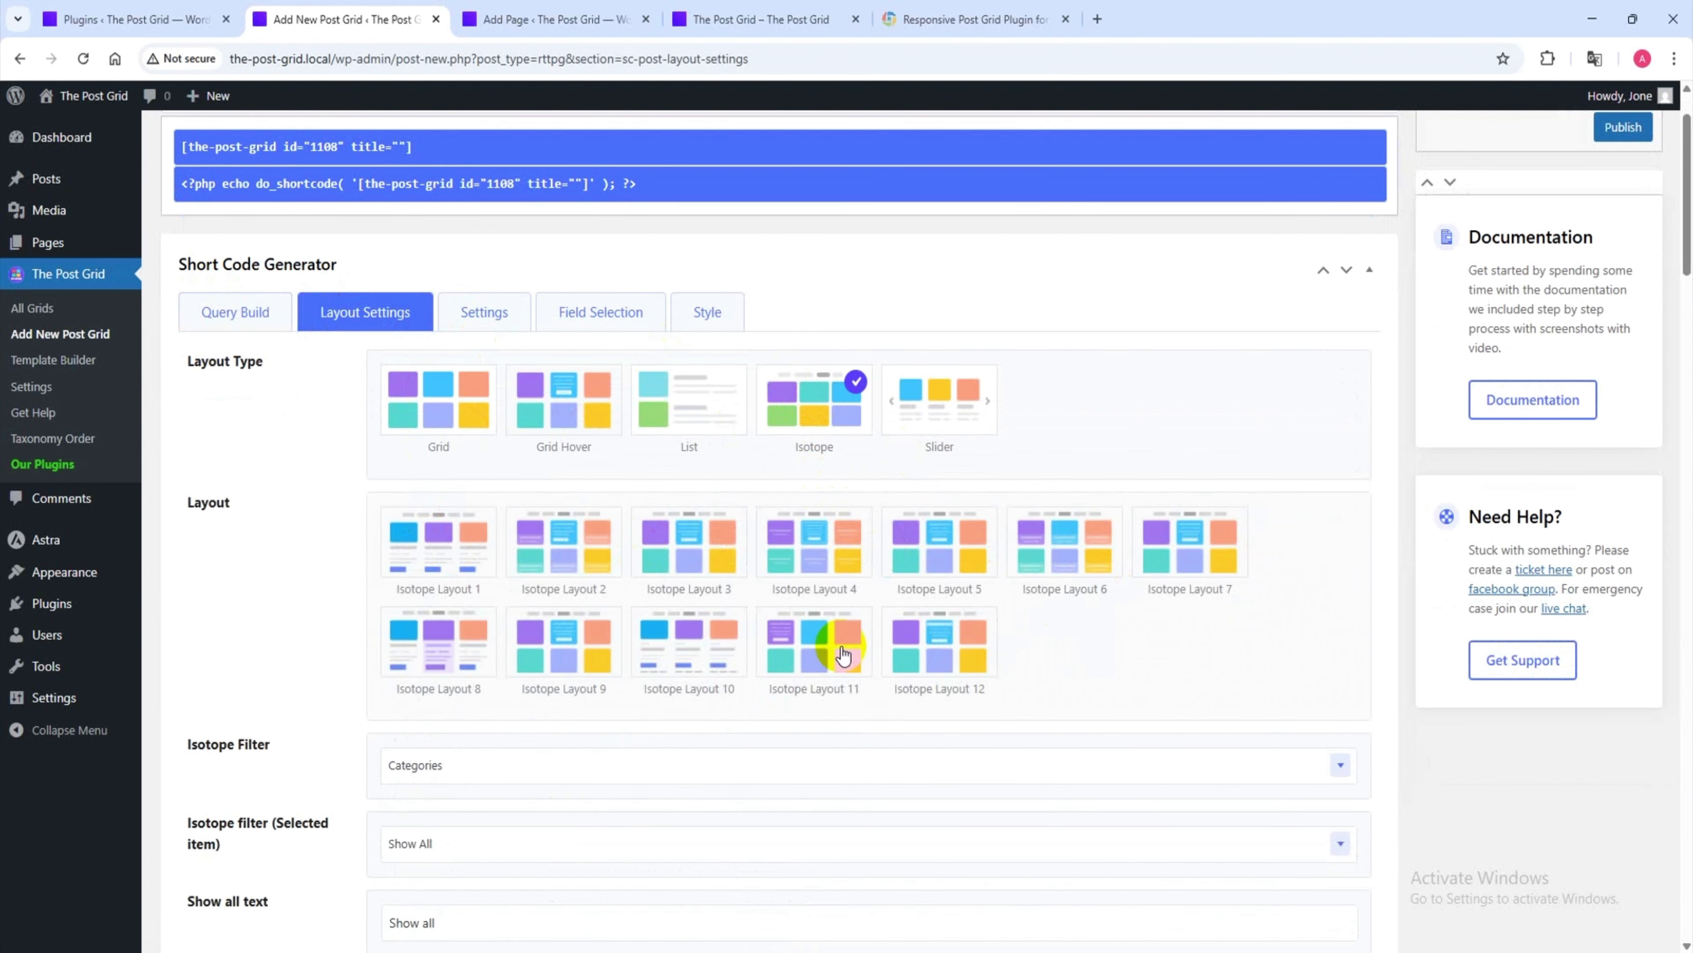
pyautogui.click(705, 659)
pyautogui.click(455, 526)
# - Review the isotope layout settings and test the Science and Politics filters in the layout preview
pyautogui.scroll(-20, 501, 559)
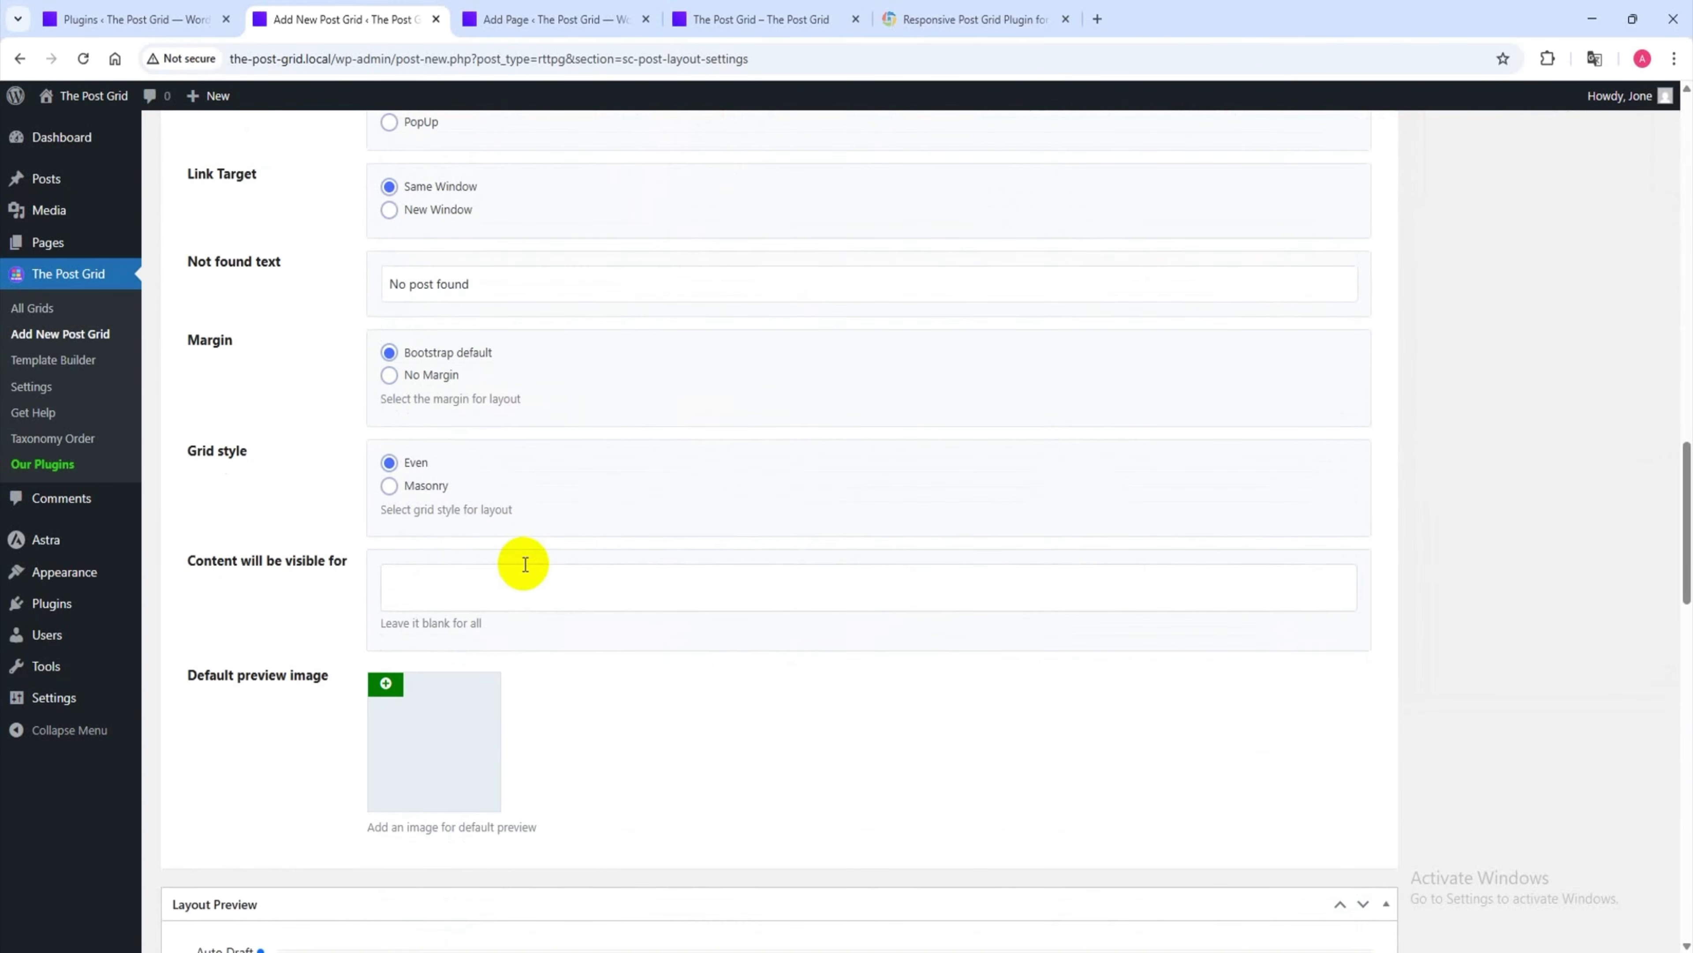
pyautogui.scroll(-20, 525, 564)
pyautogui.scroll(-5, 1127, 775)
pyautogui.scroll(20, 521, 673)
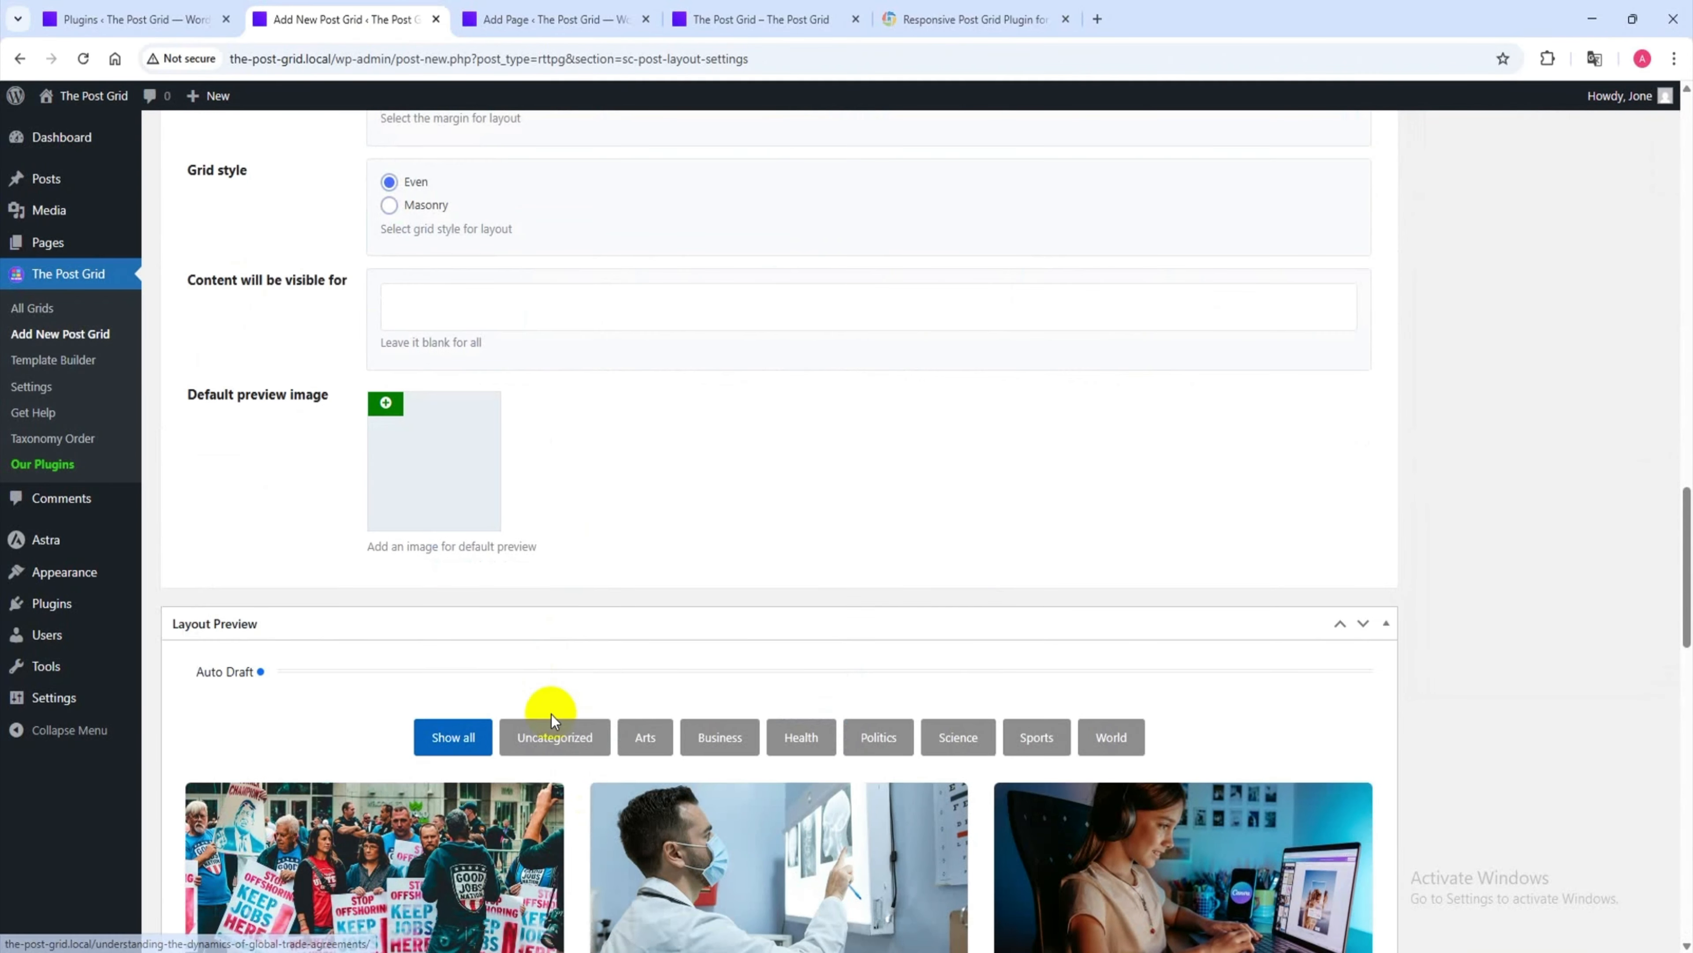
pyautogui.click(964, 739)
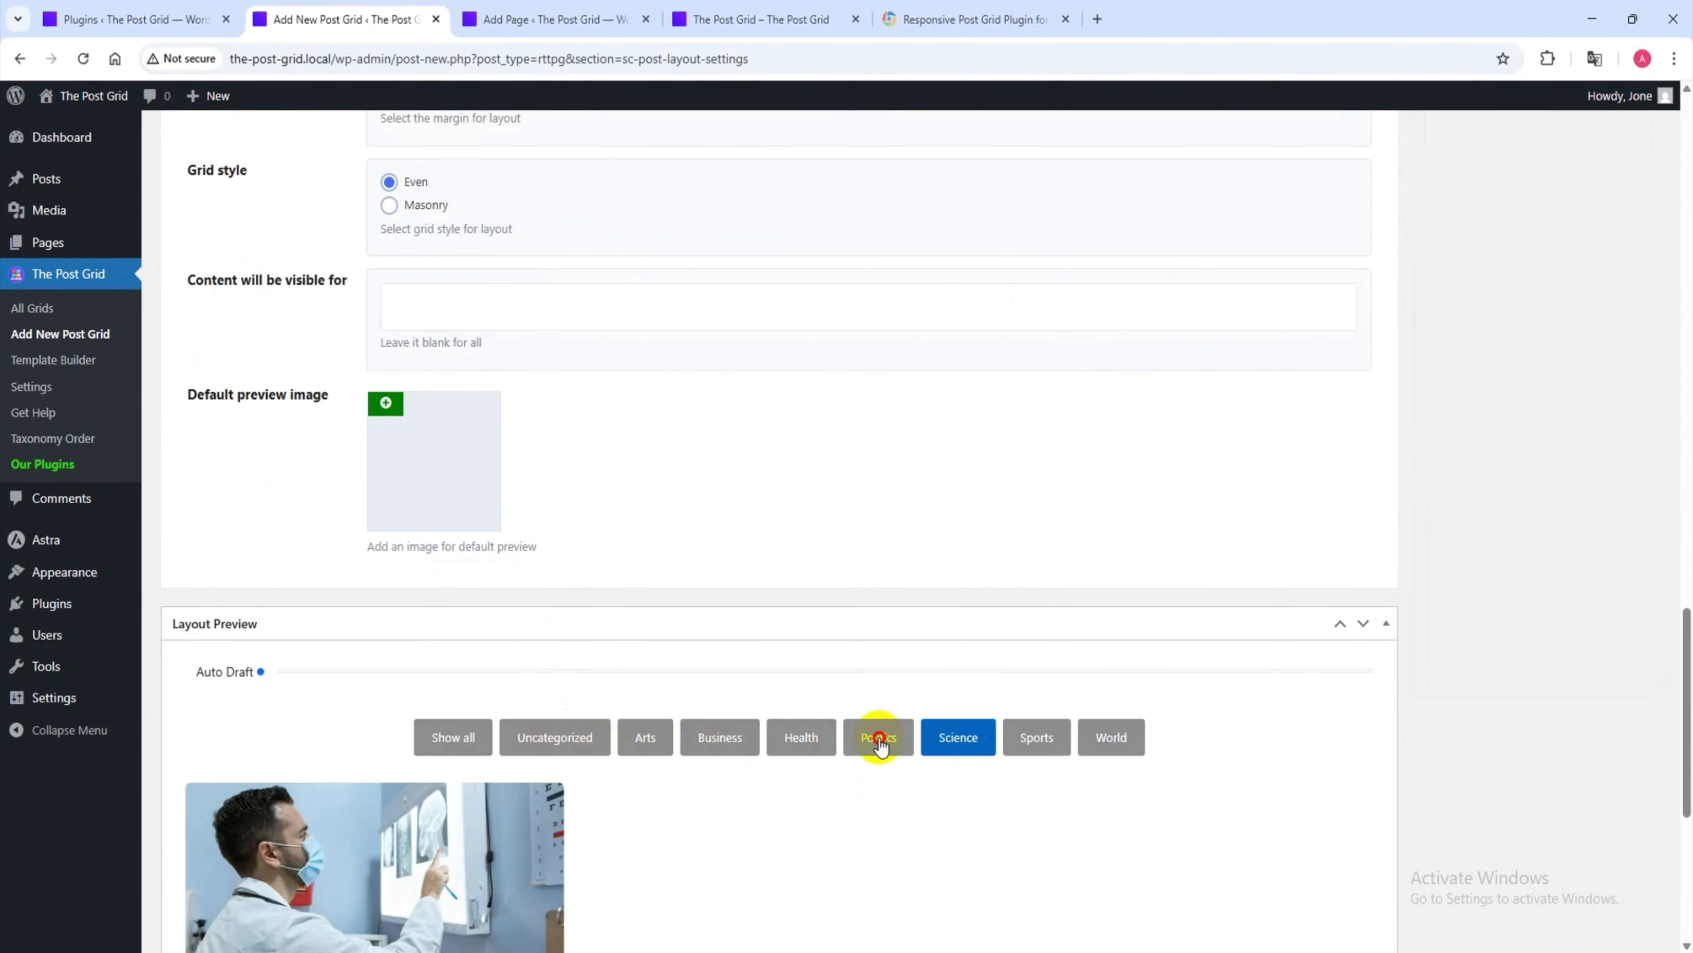
pyautogui.click(879, 737)
pyautogui.scroll(12, 529, 492)
pyautogui.scroll(10, 498, 500)
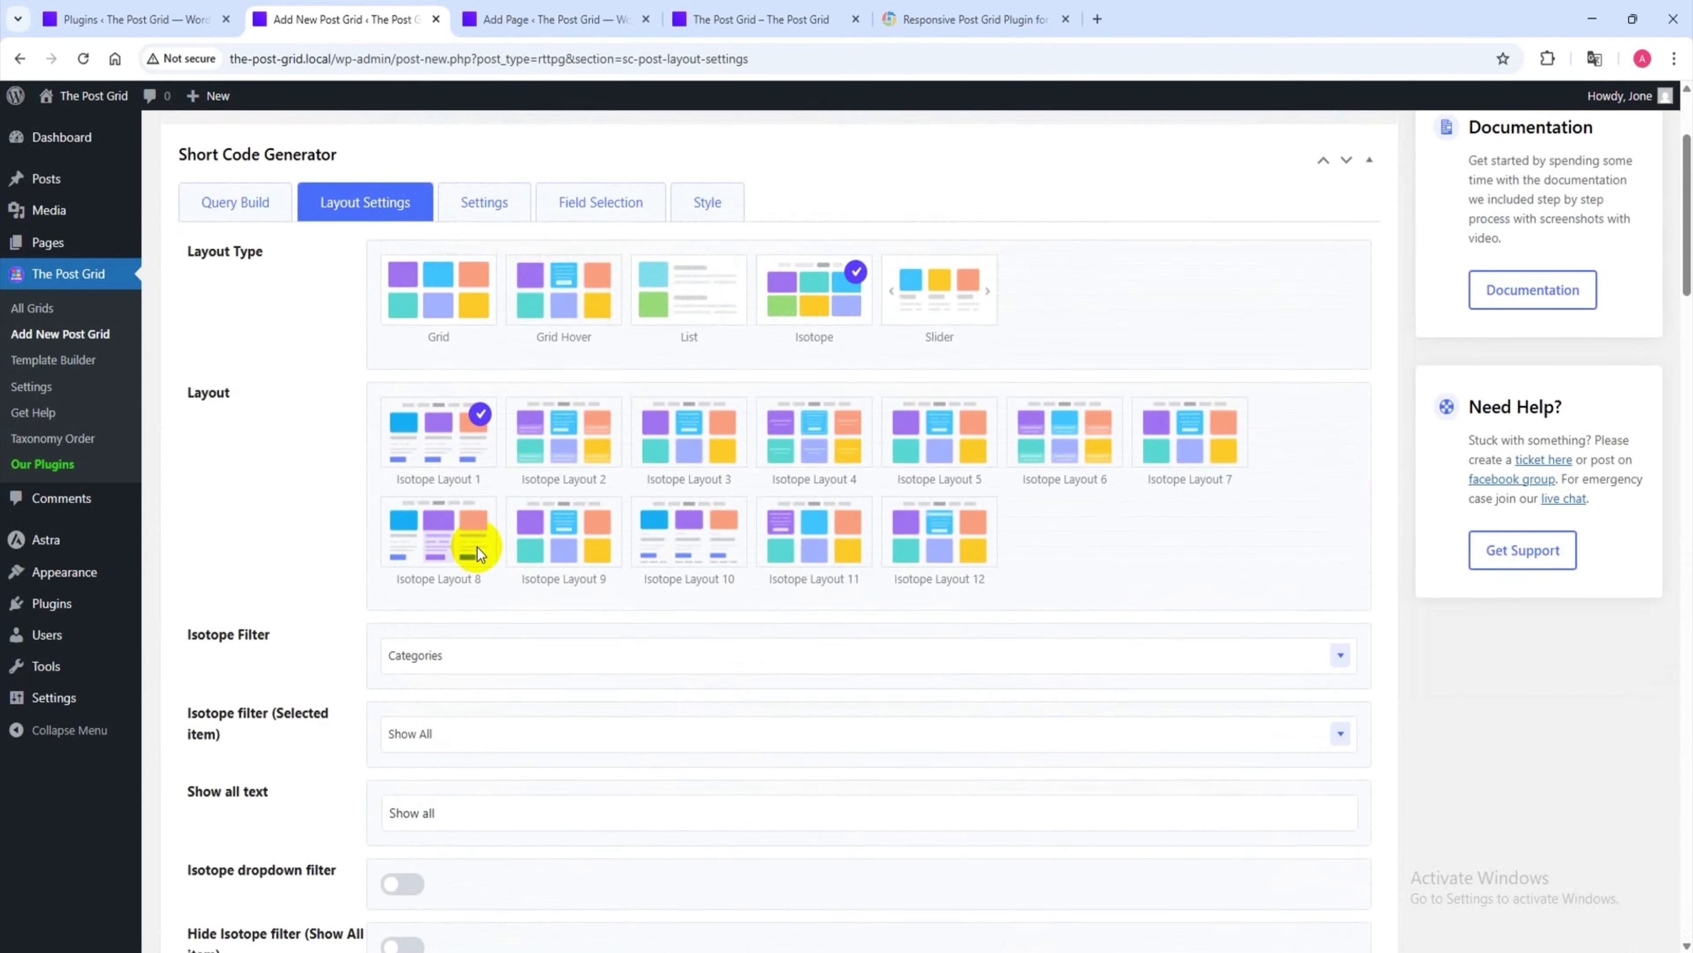
# - Enable the Categories taxonomy in the query's advanced filters and add the Health and Politics terms
pyautogui.click(253, 415)
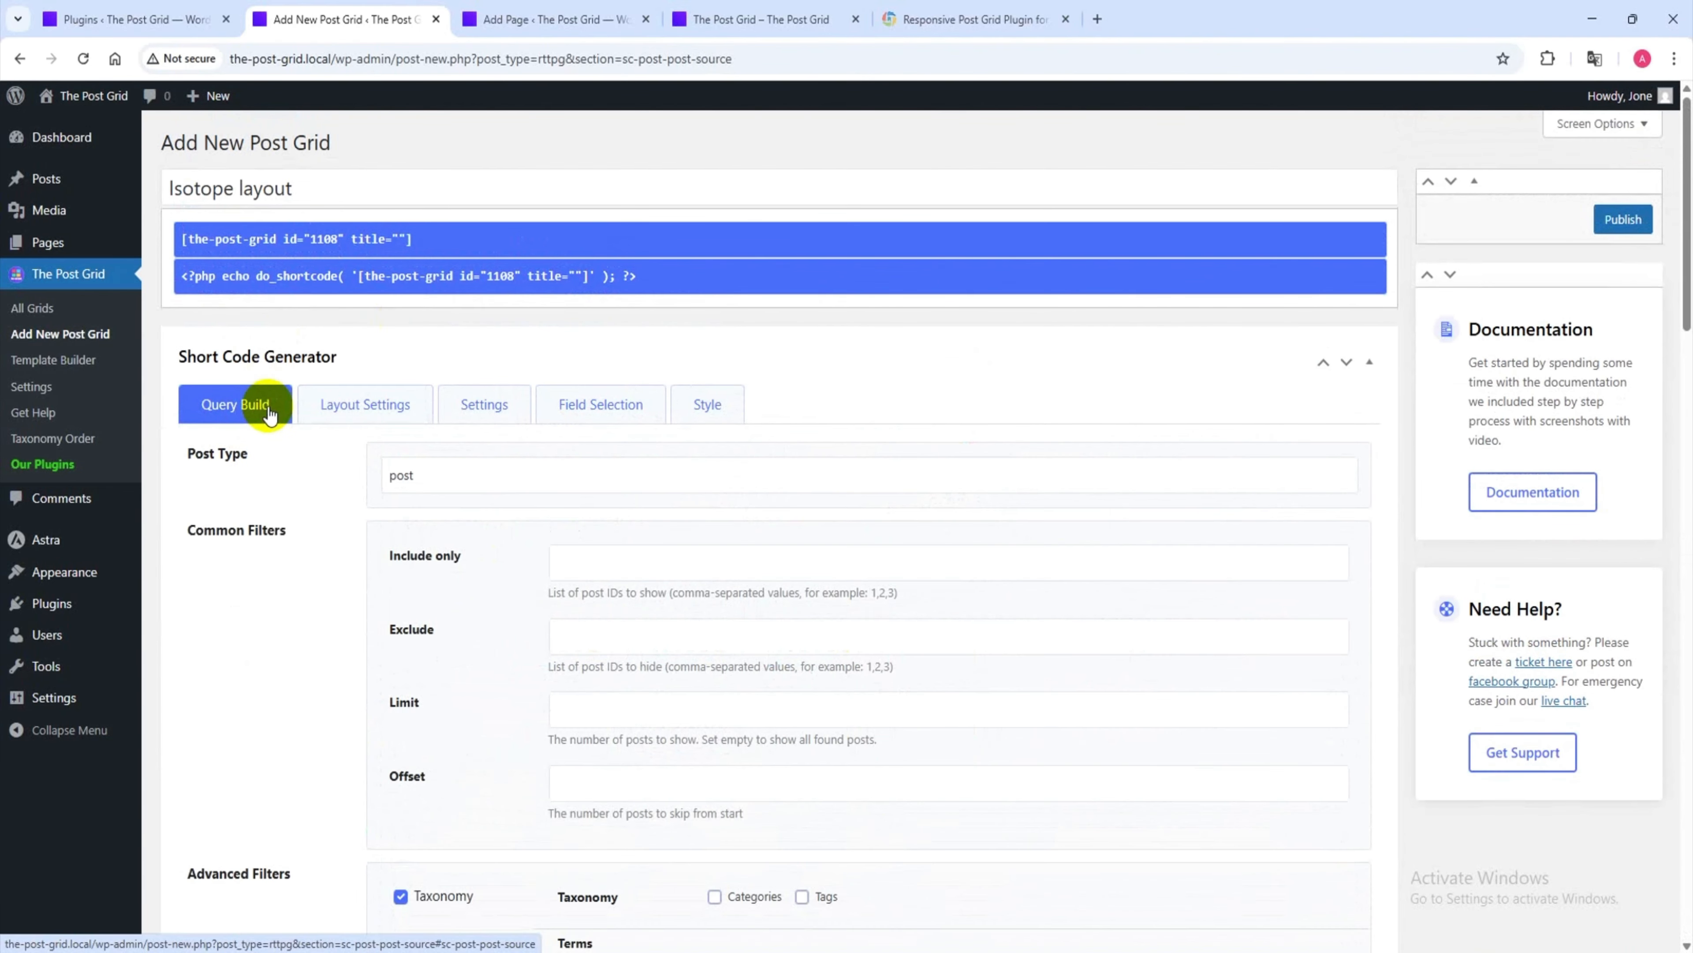
pyautogui.scroll(-6, 267, 407)
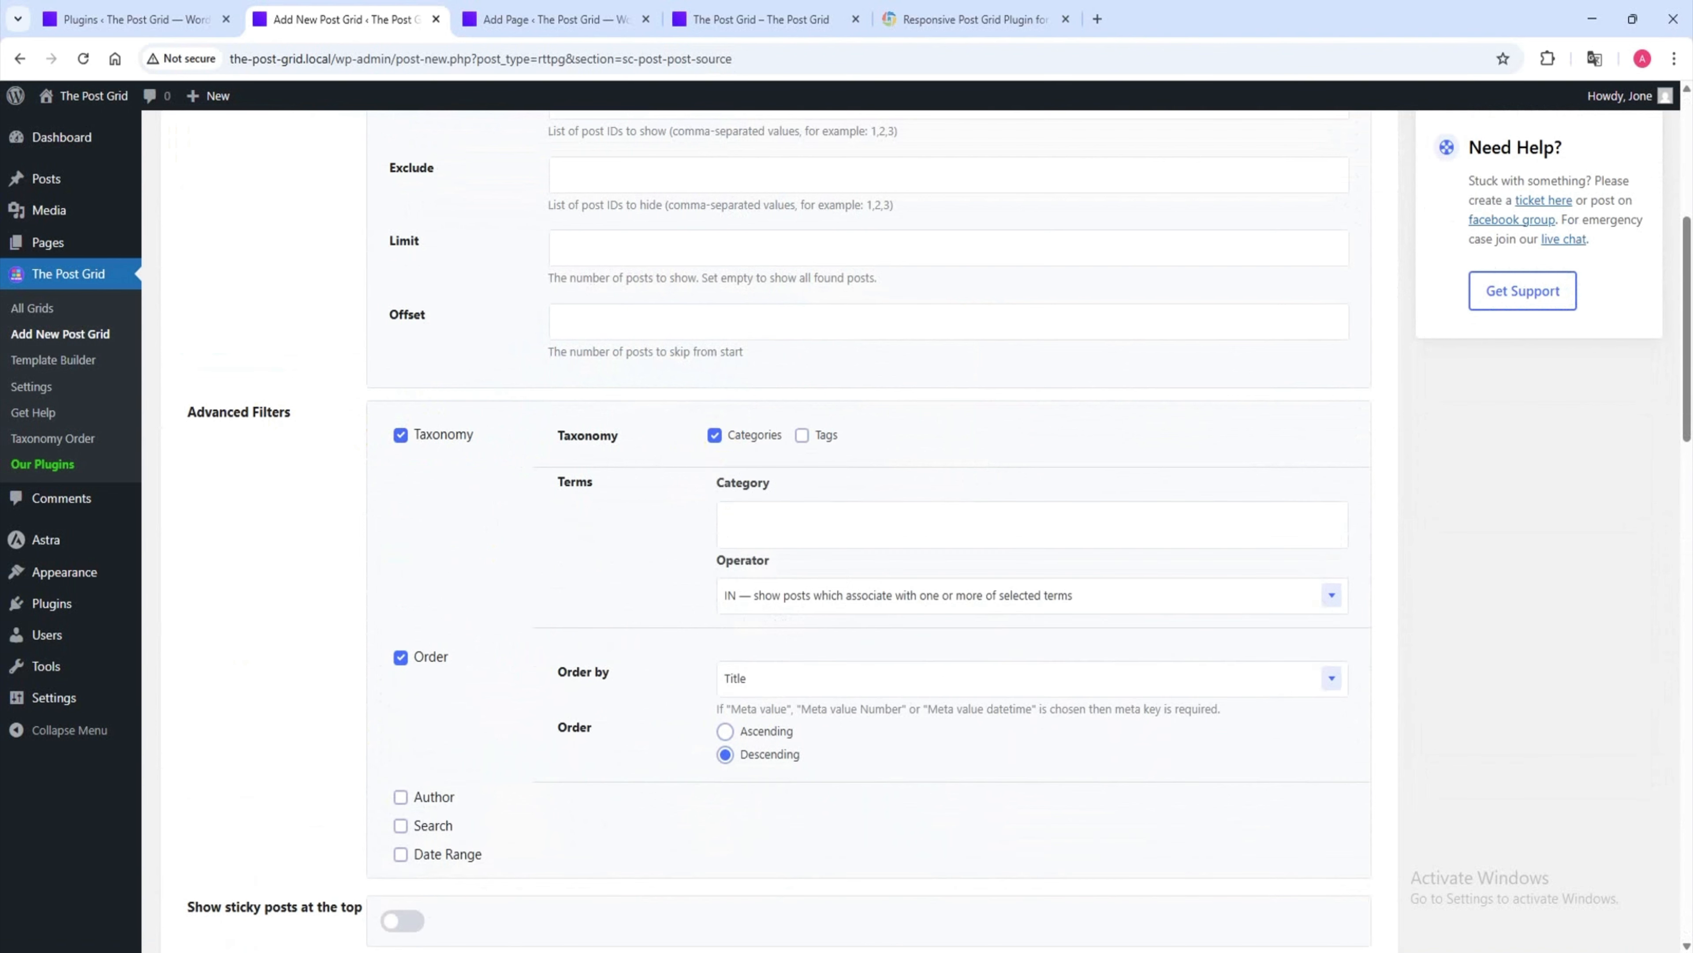
pyautogui.click(854, 518)
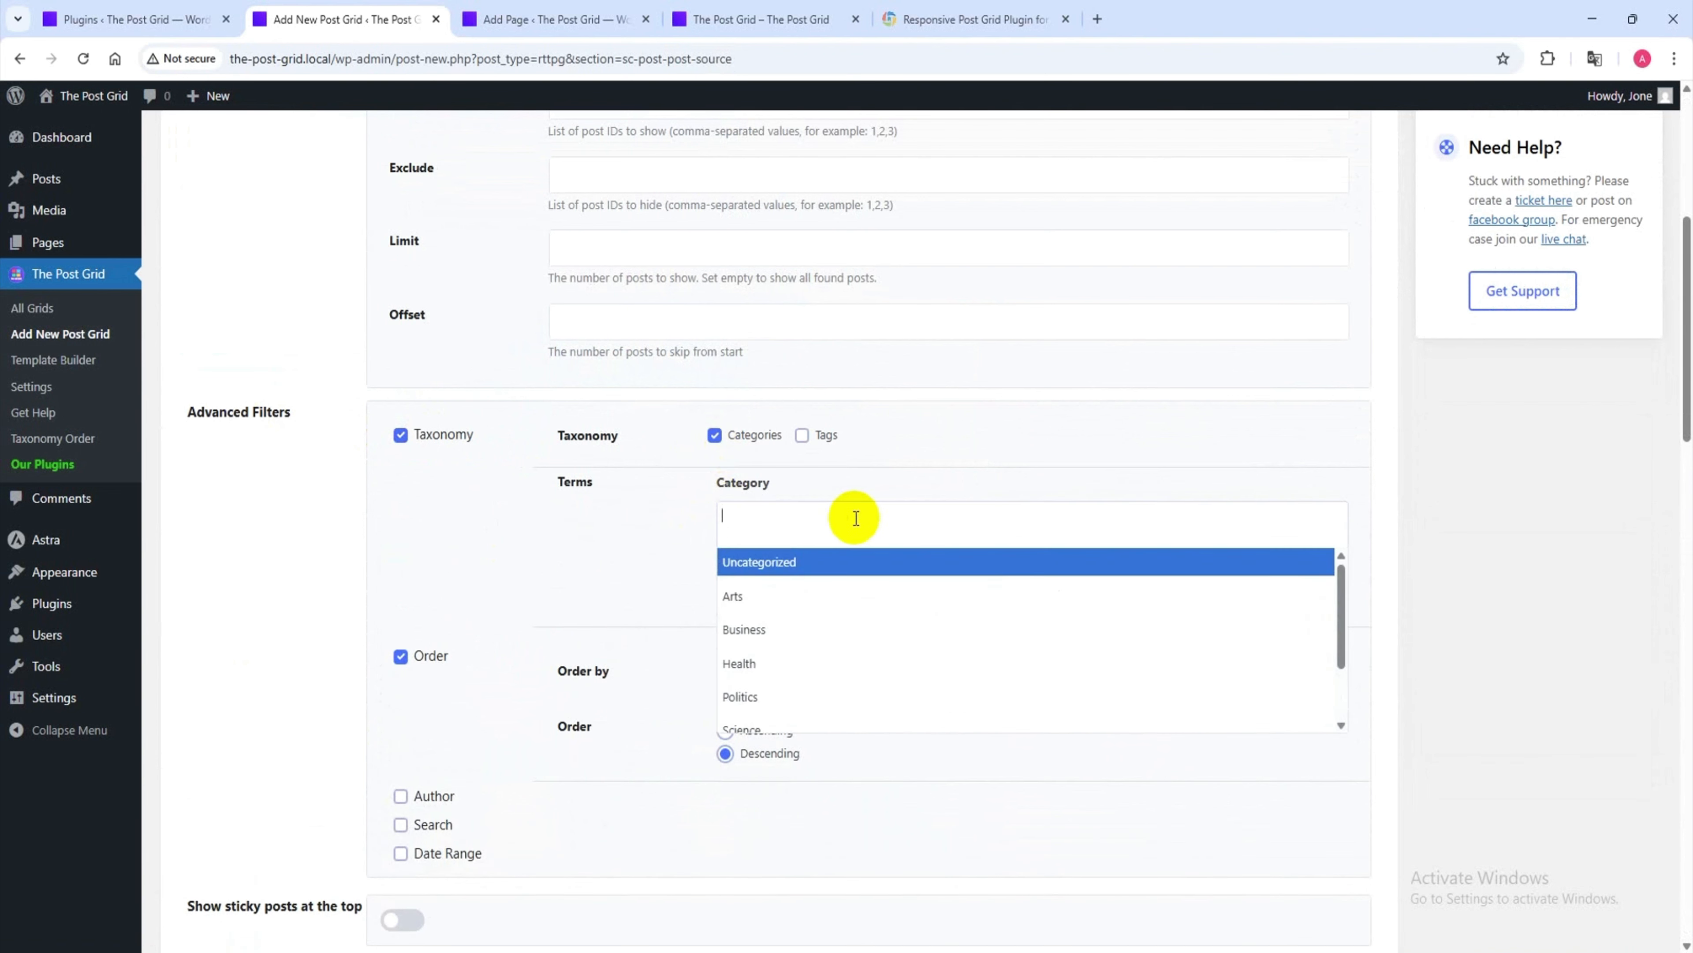
pyautogui.scroll(-2, 813, 627)
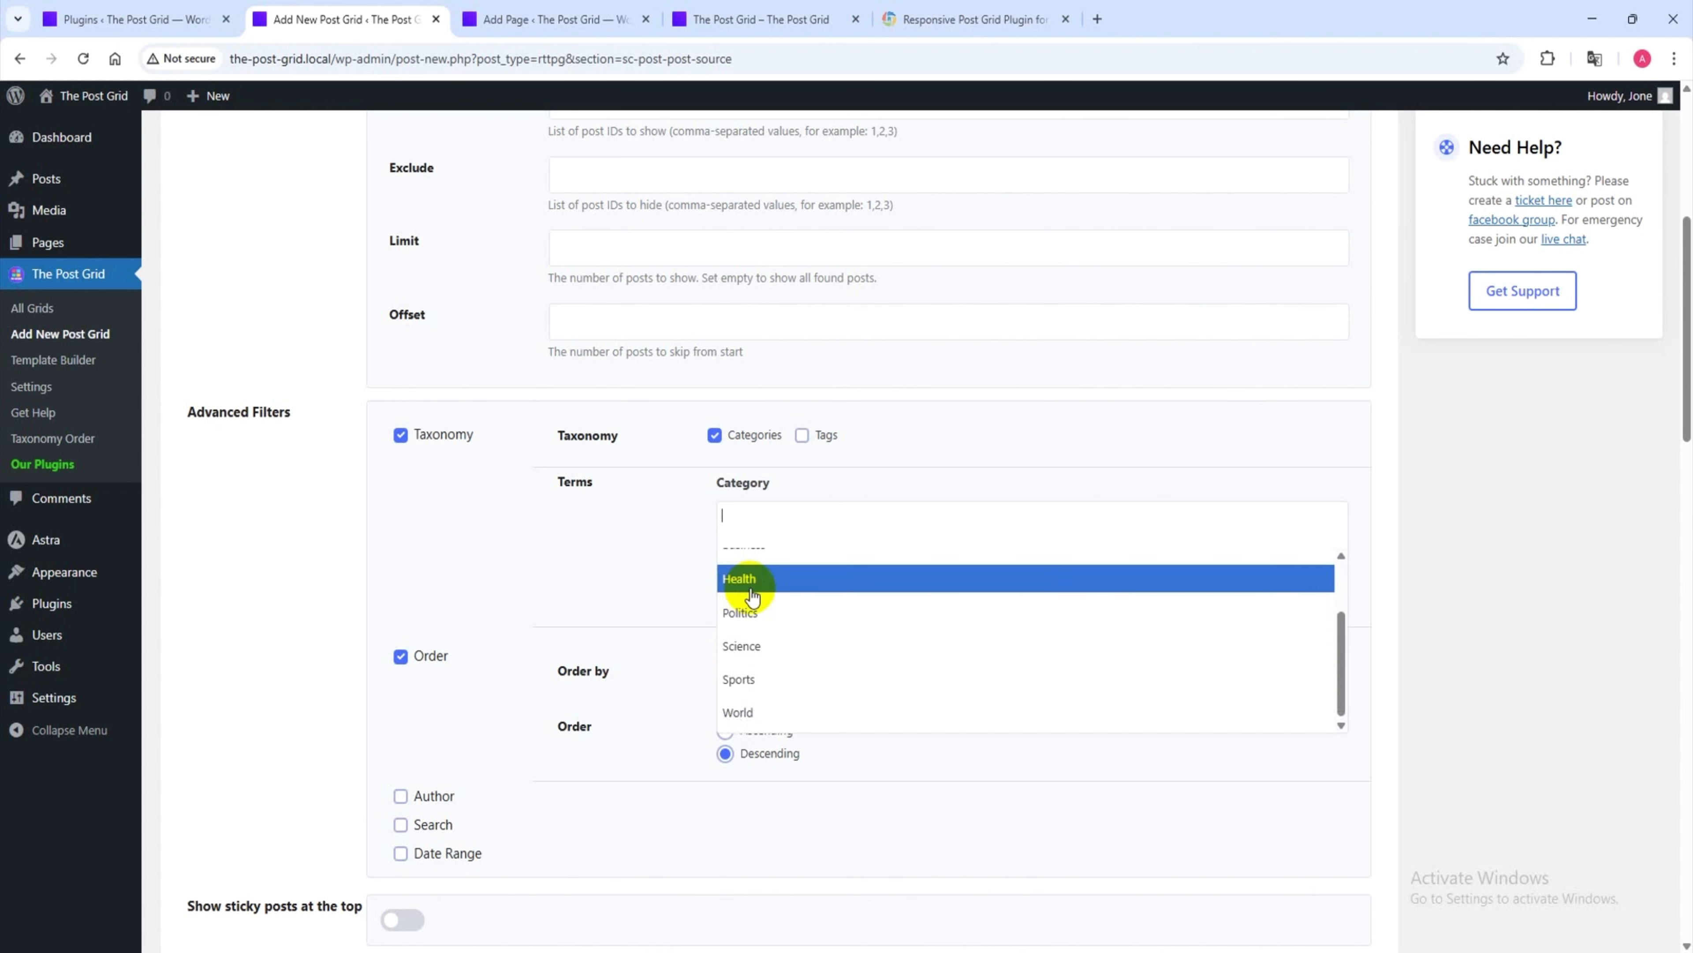
pyautogui.click(749, 578)
pyautogui.click(879, 532)
pyautogui.scroll(-2, 881, 578)
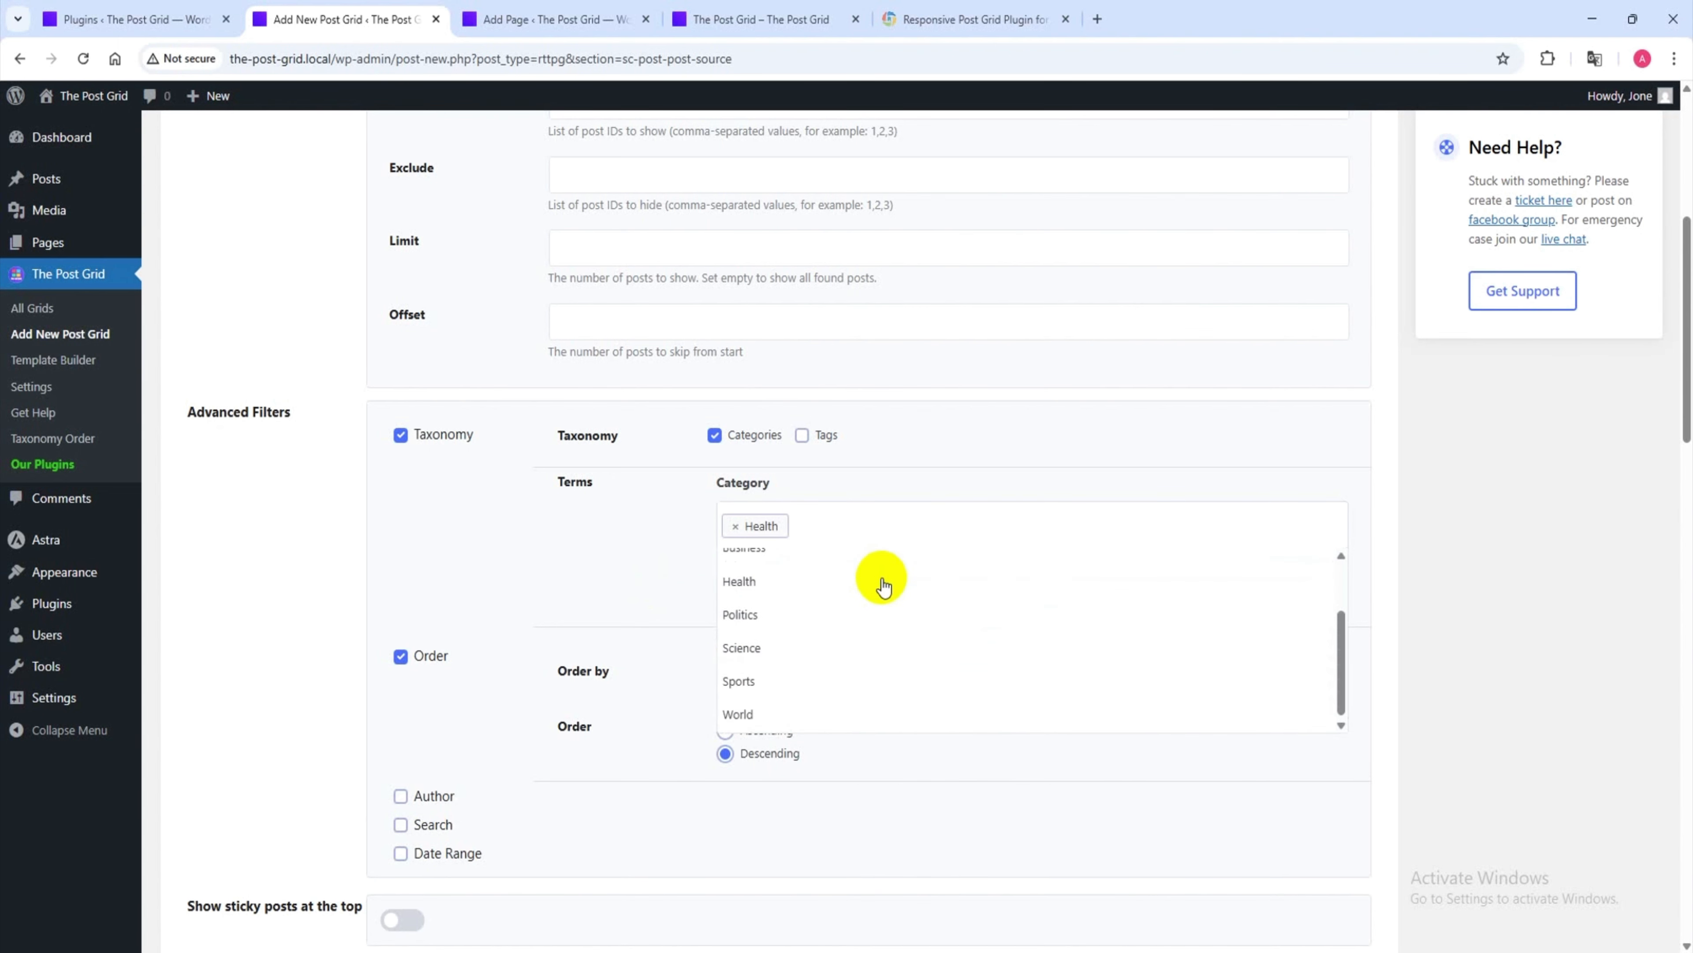
pyautogui.click(775, 611)
# - Add the Sports and World categories to the terms and choose the IN operator
pyautogui.click(918, 527)
pyautogui.scroll(-3, 805, 662)
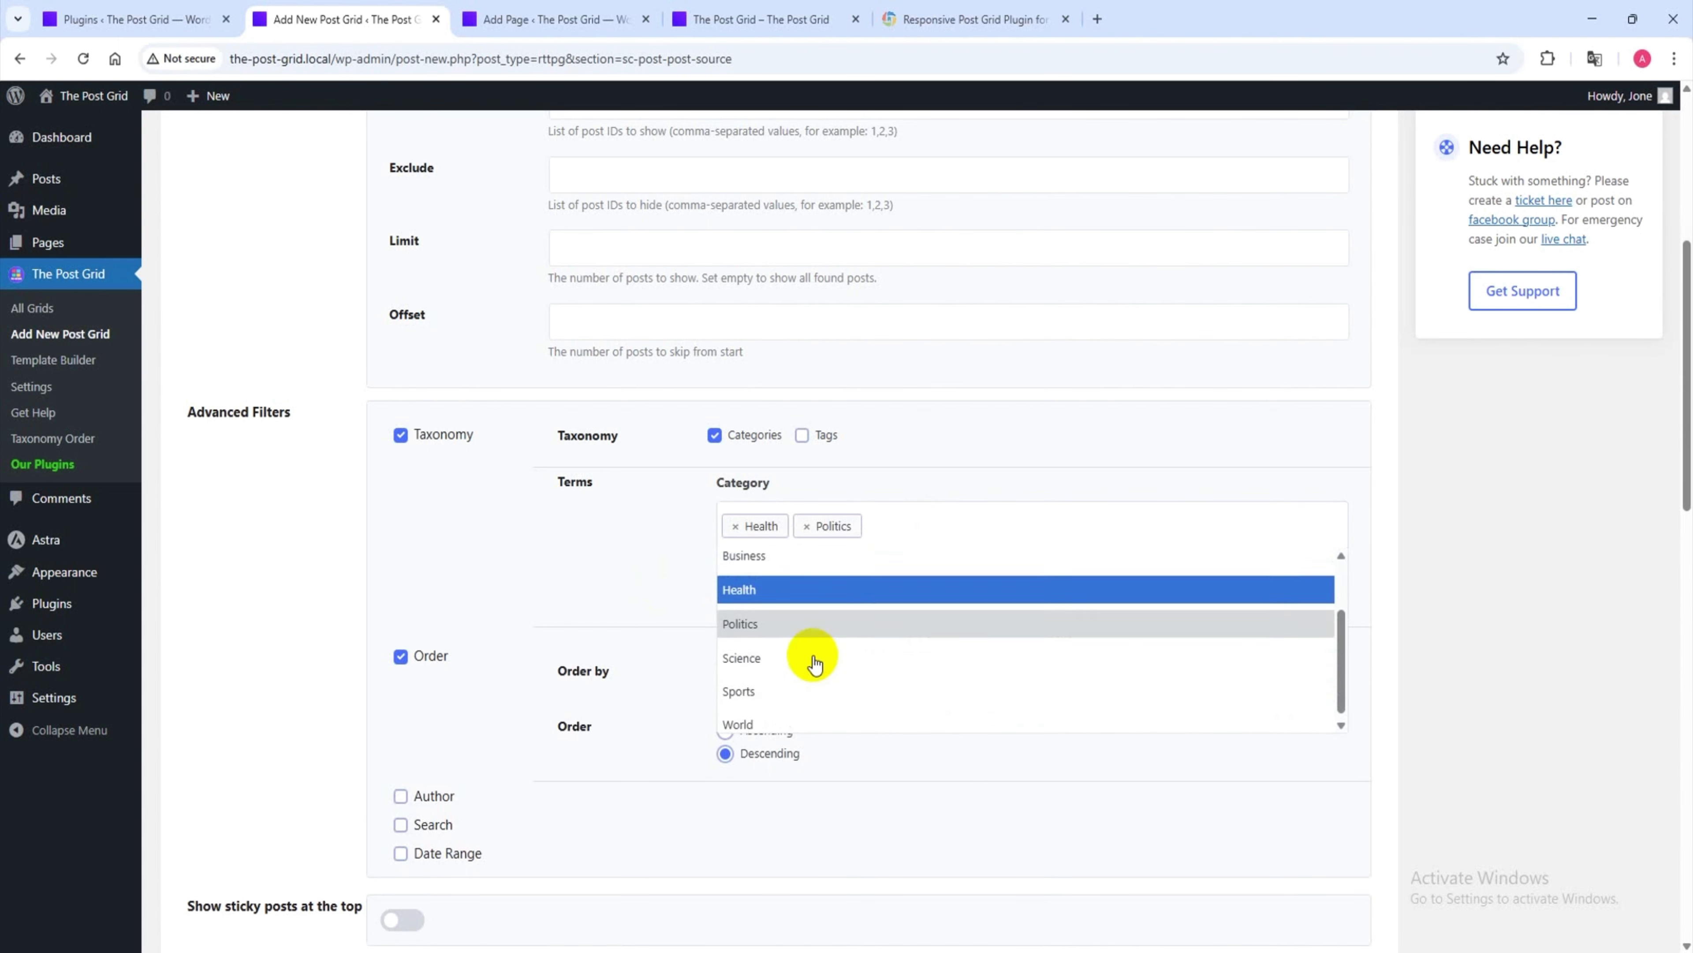
pyautogui.click(813, 681)
pyautogui.click(967, 541)
pyautogui.scroll(-3, 800, 667)
pyautogui.click(750, 709)
pyautogui.click(789, 604)
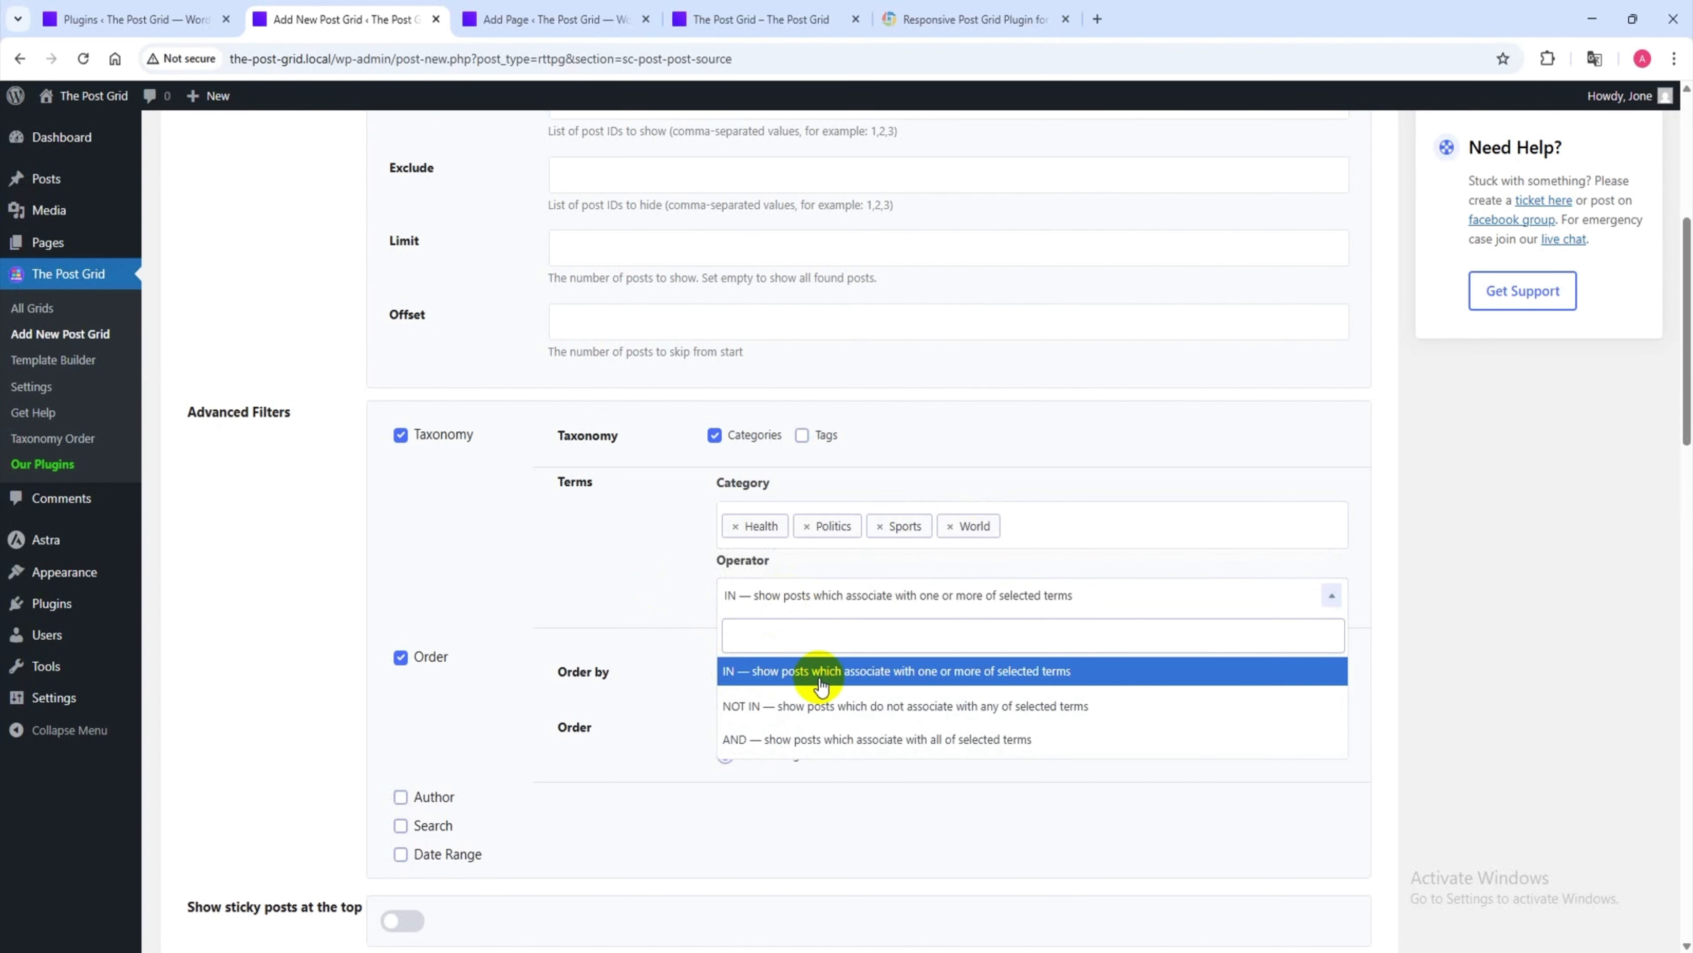
pyautogui.click(742, 672)
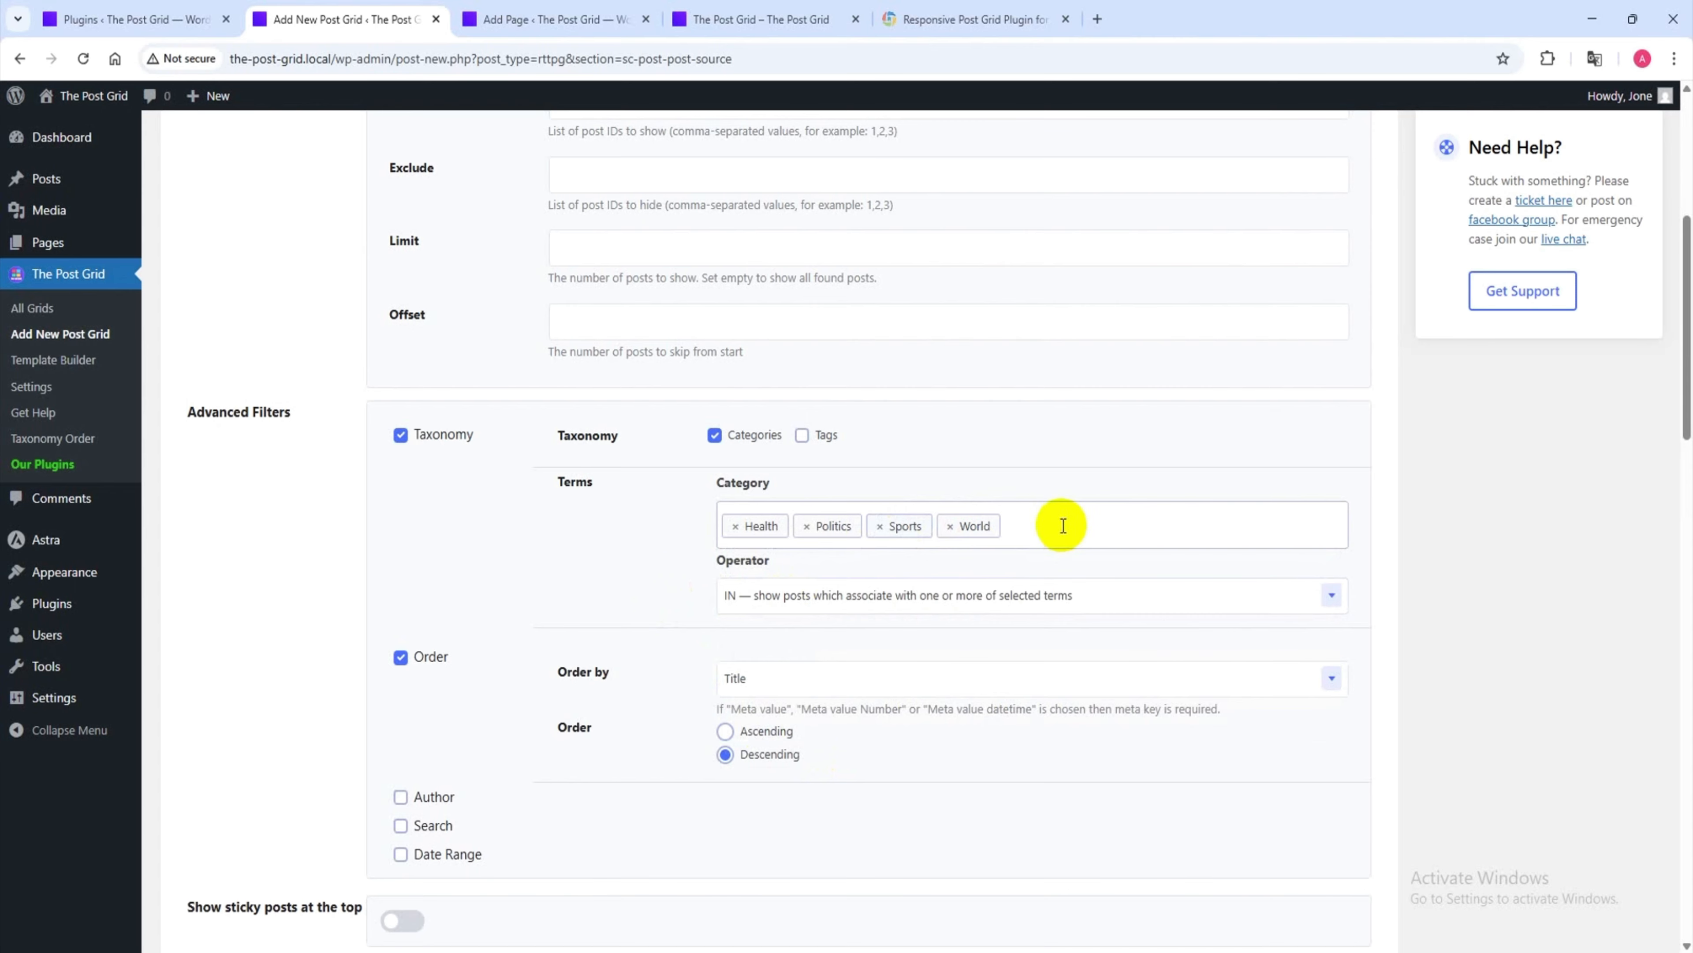
# - Add the Science category to the query terms and check the filter buttons in the layout preview
pyautogui.scroll(-10, 1062, 525)
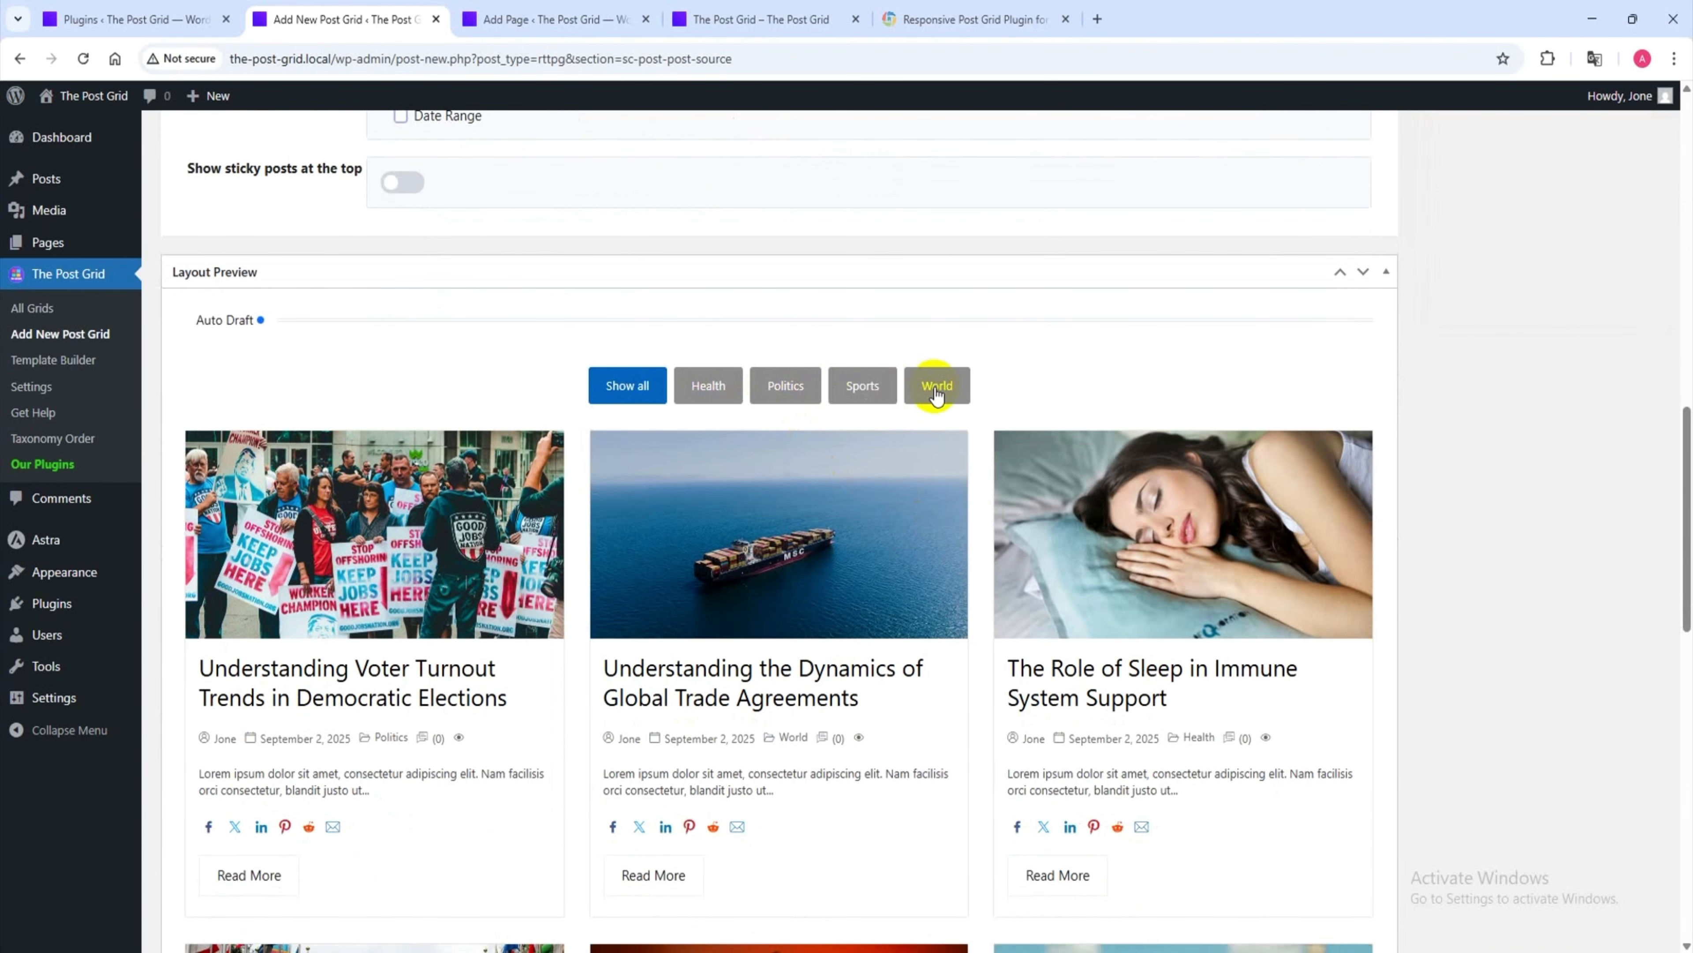
pyautogui.scroll(9, 937, 393)
pyautogui.click(1043, 427)
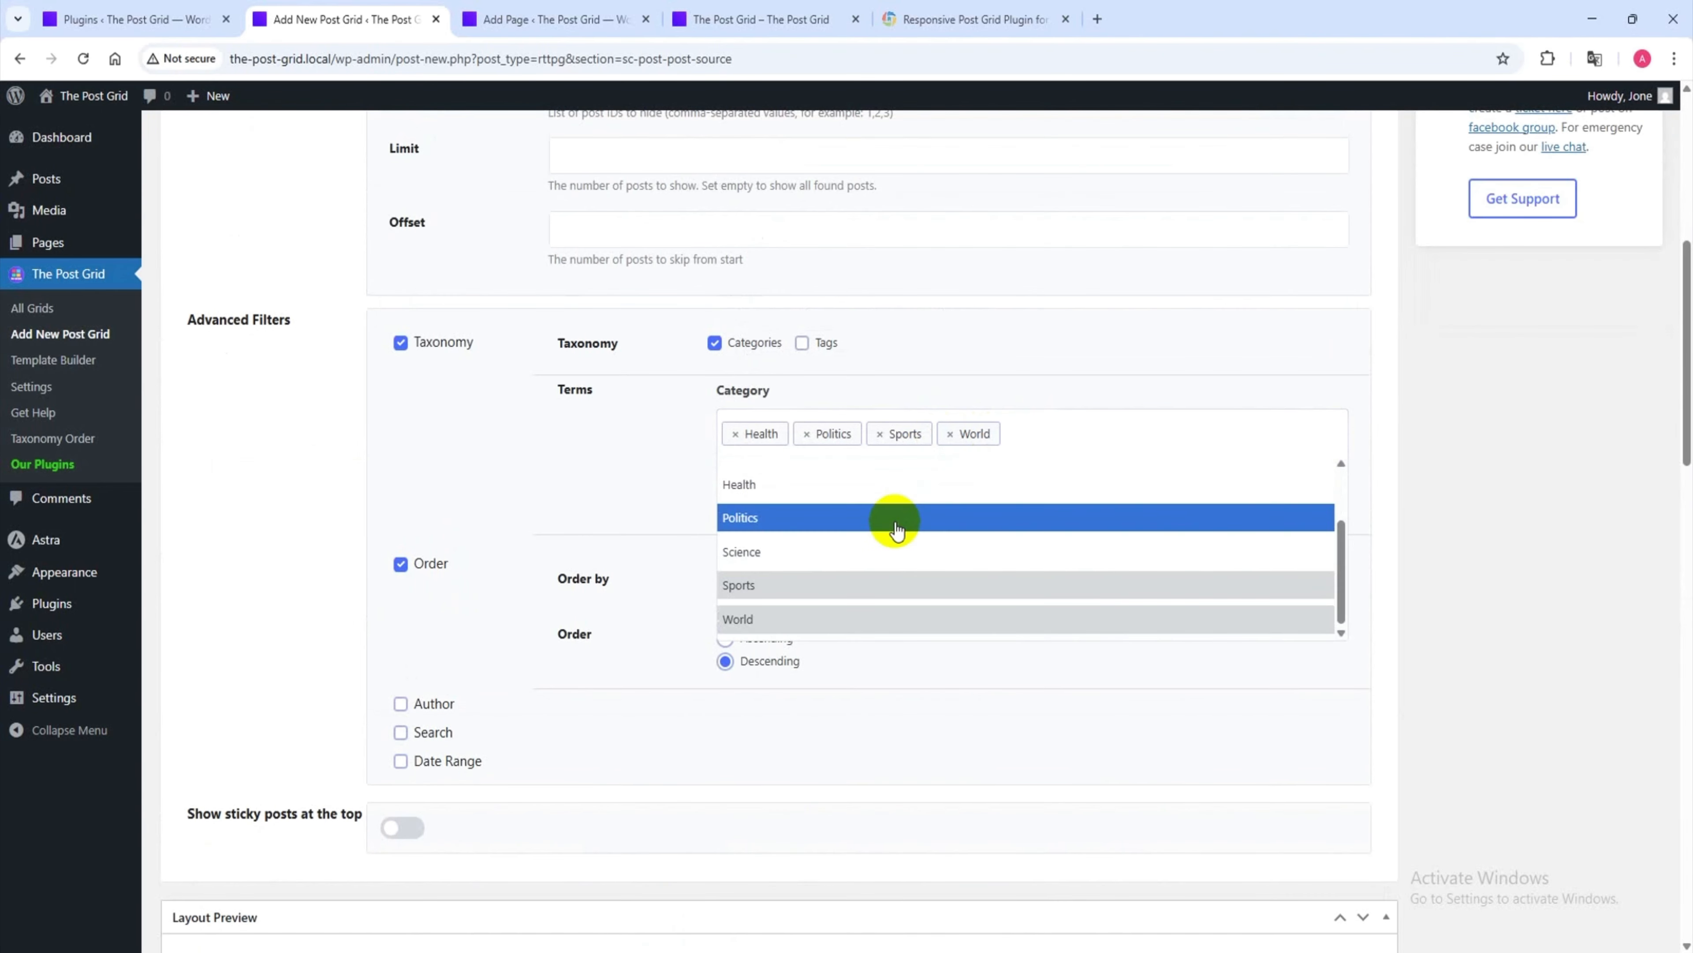
pyautogui.click(882, 549)
pyautogui.scroll(-4, 994, 527)
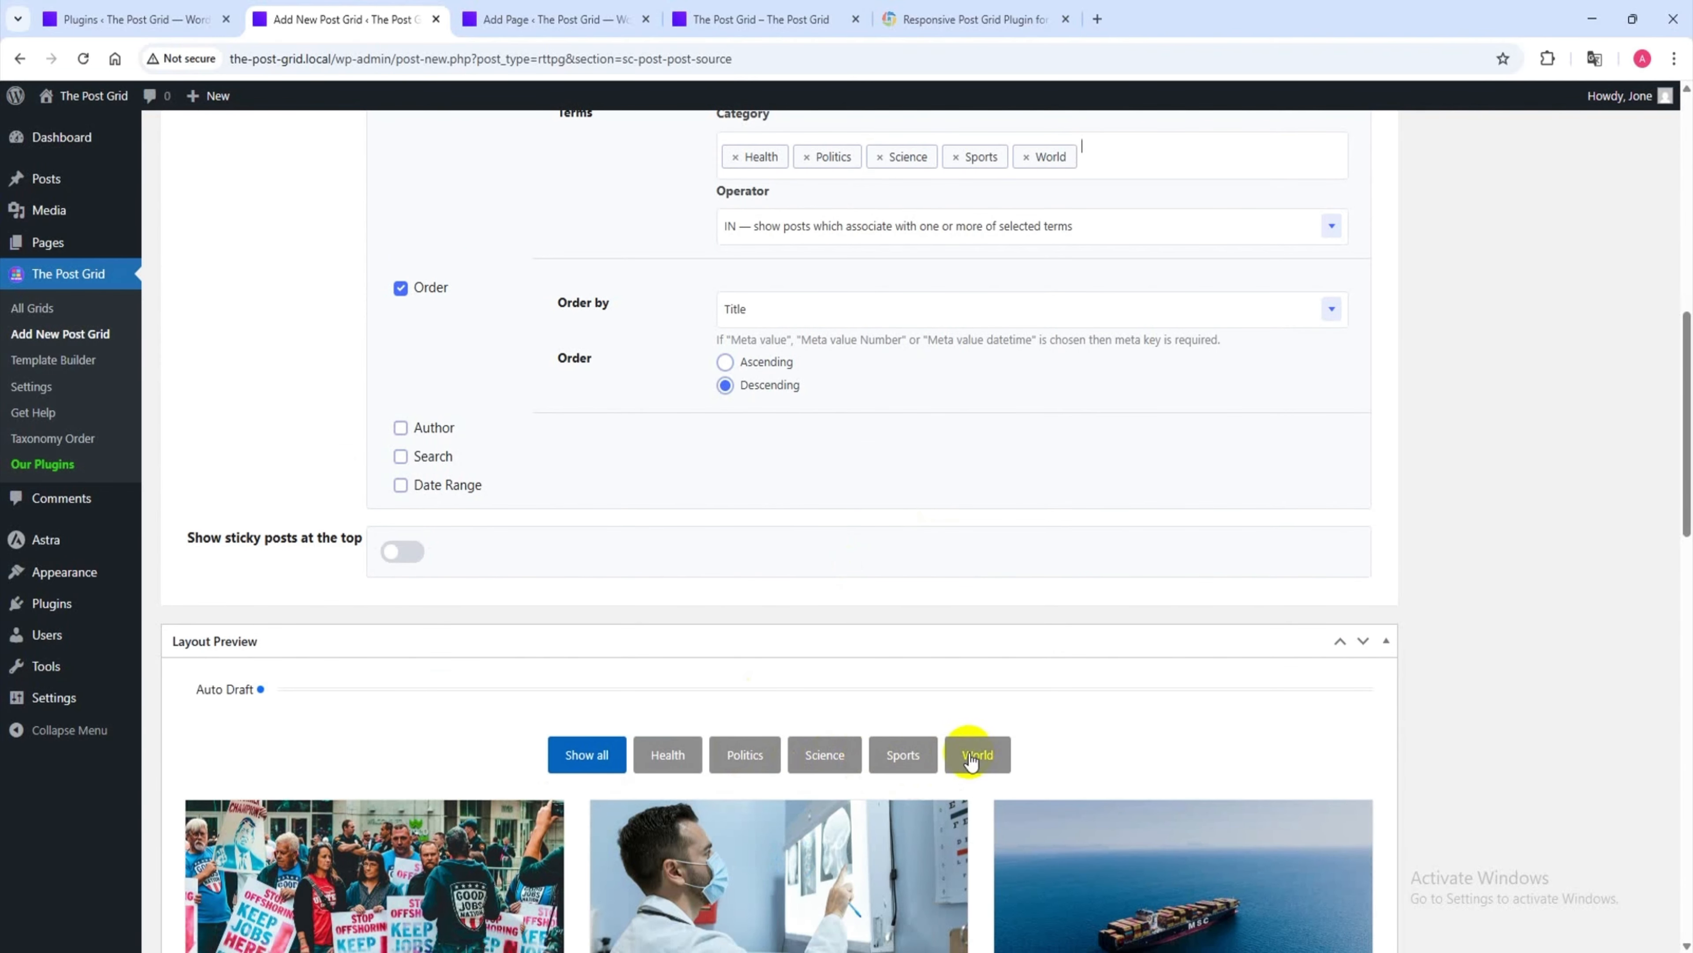
pyautogui.scroll(4, 890, 661)
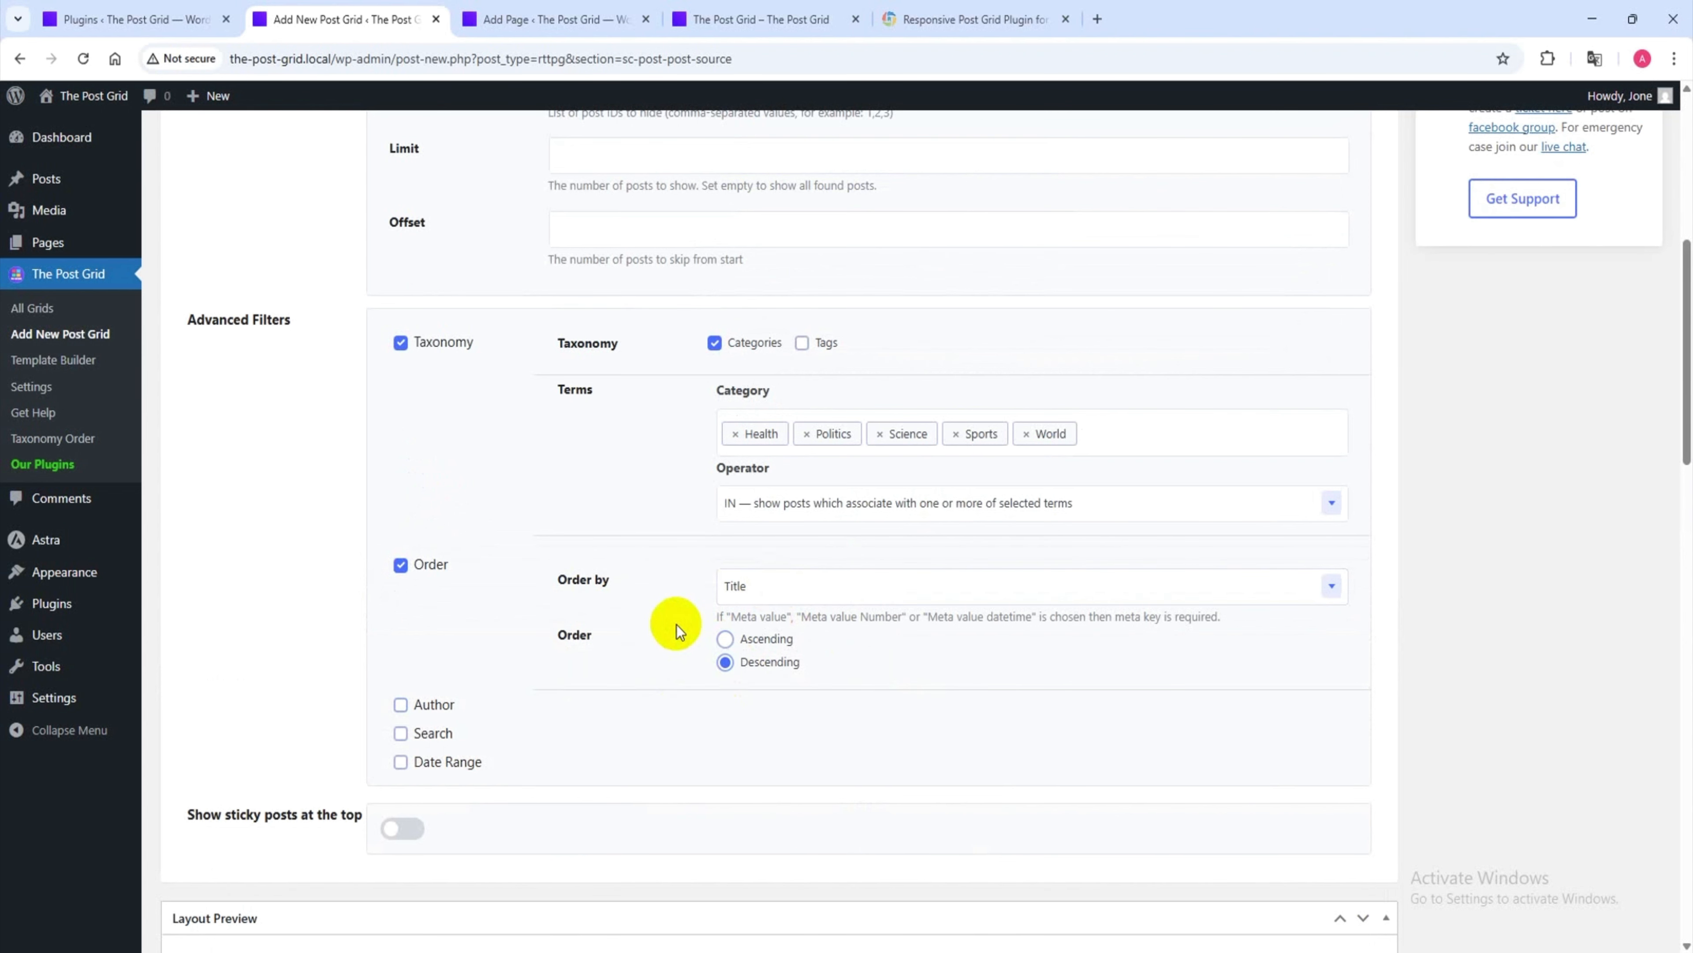
# - Try the NOT IN operator for the category terms, check the preview, and set the operator back to IN
pyautogui.click(827, 504)
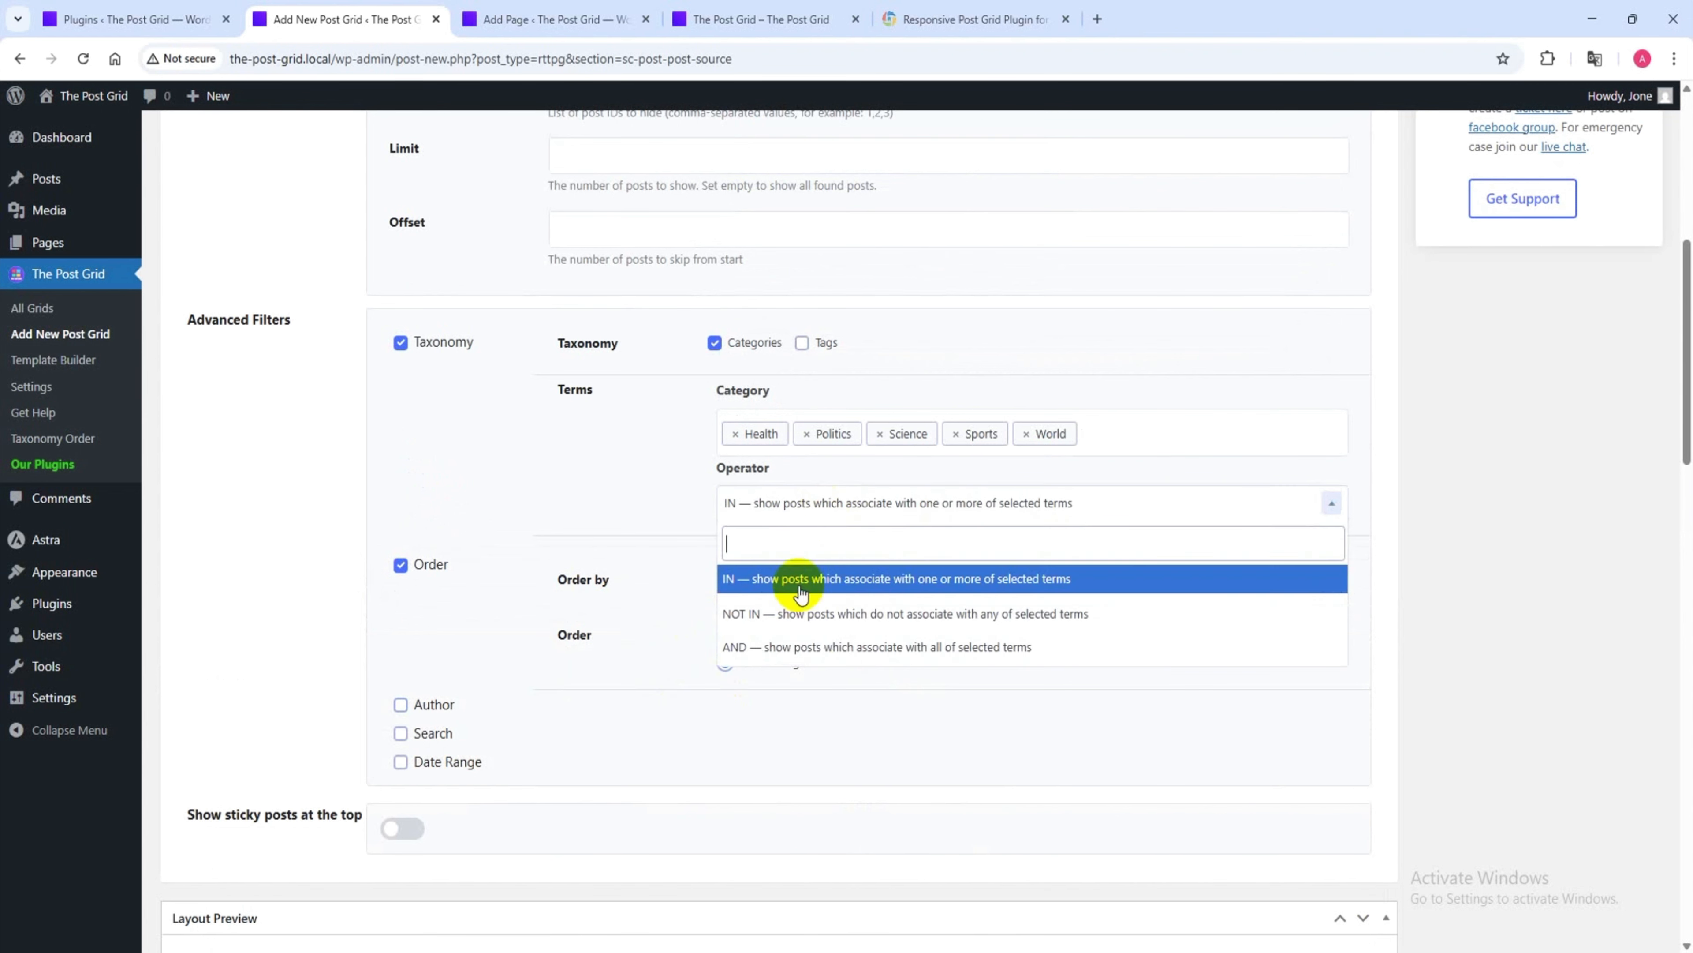
pyautogui.click(805, 614)
pyautogui.scroll(-5, 794, 540)
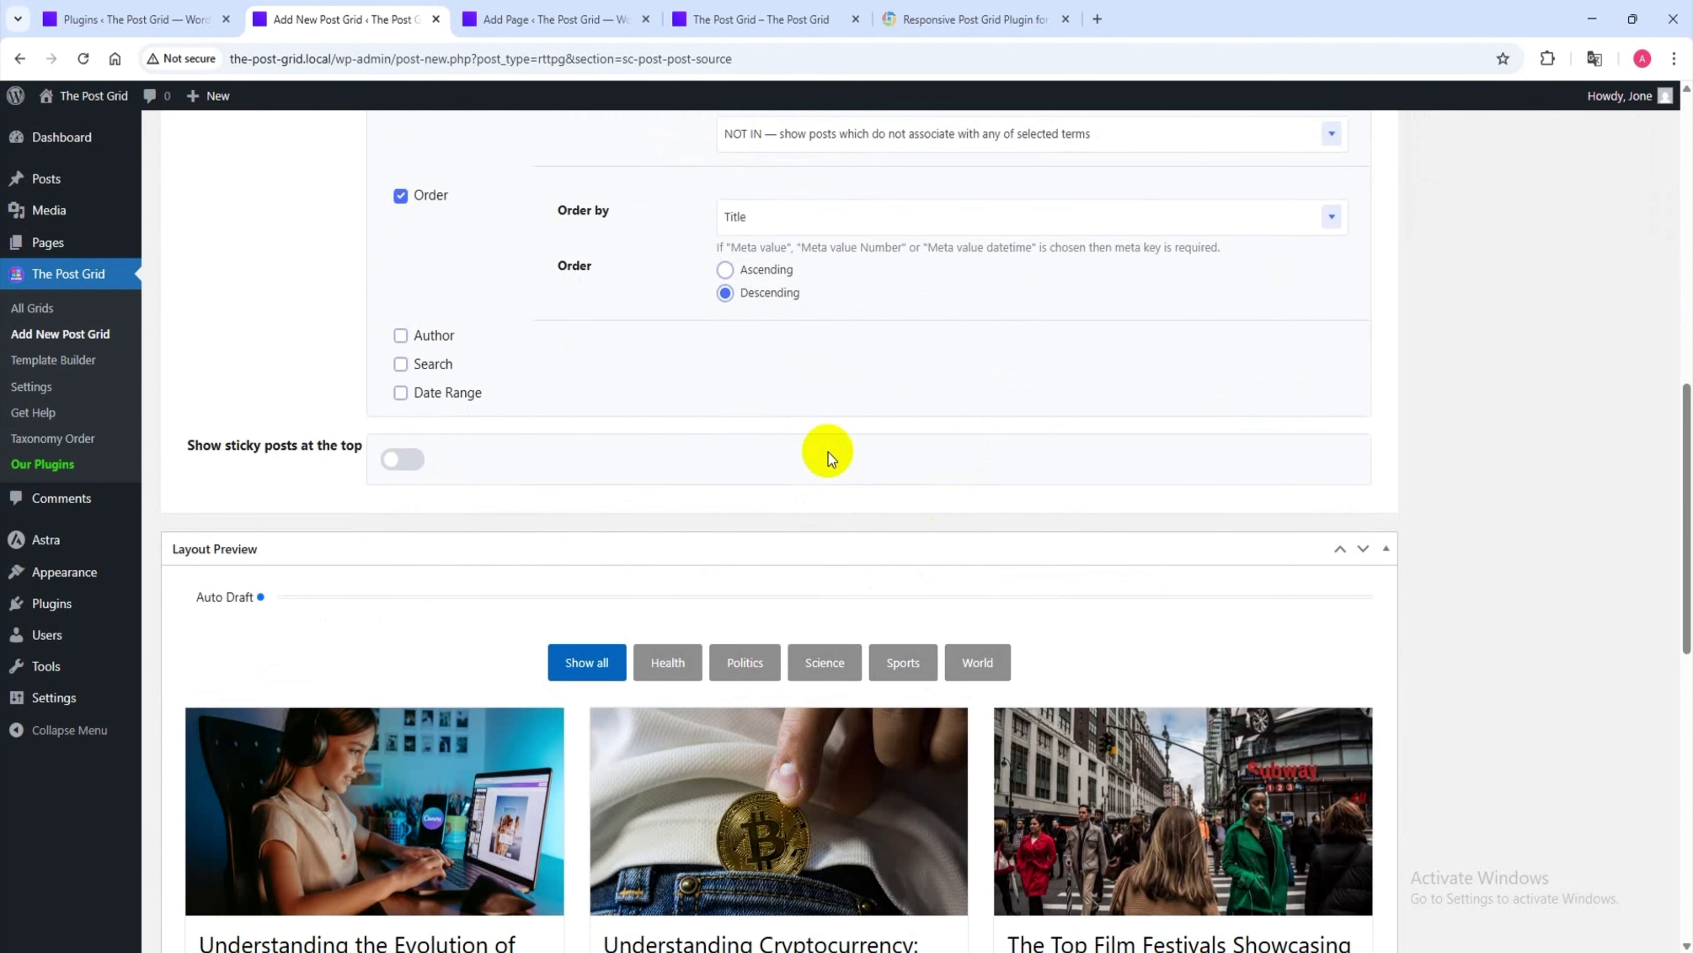
pyautogui.scroll(6, 1044, 619)
pyautogui.click(747, 595)
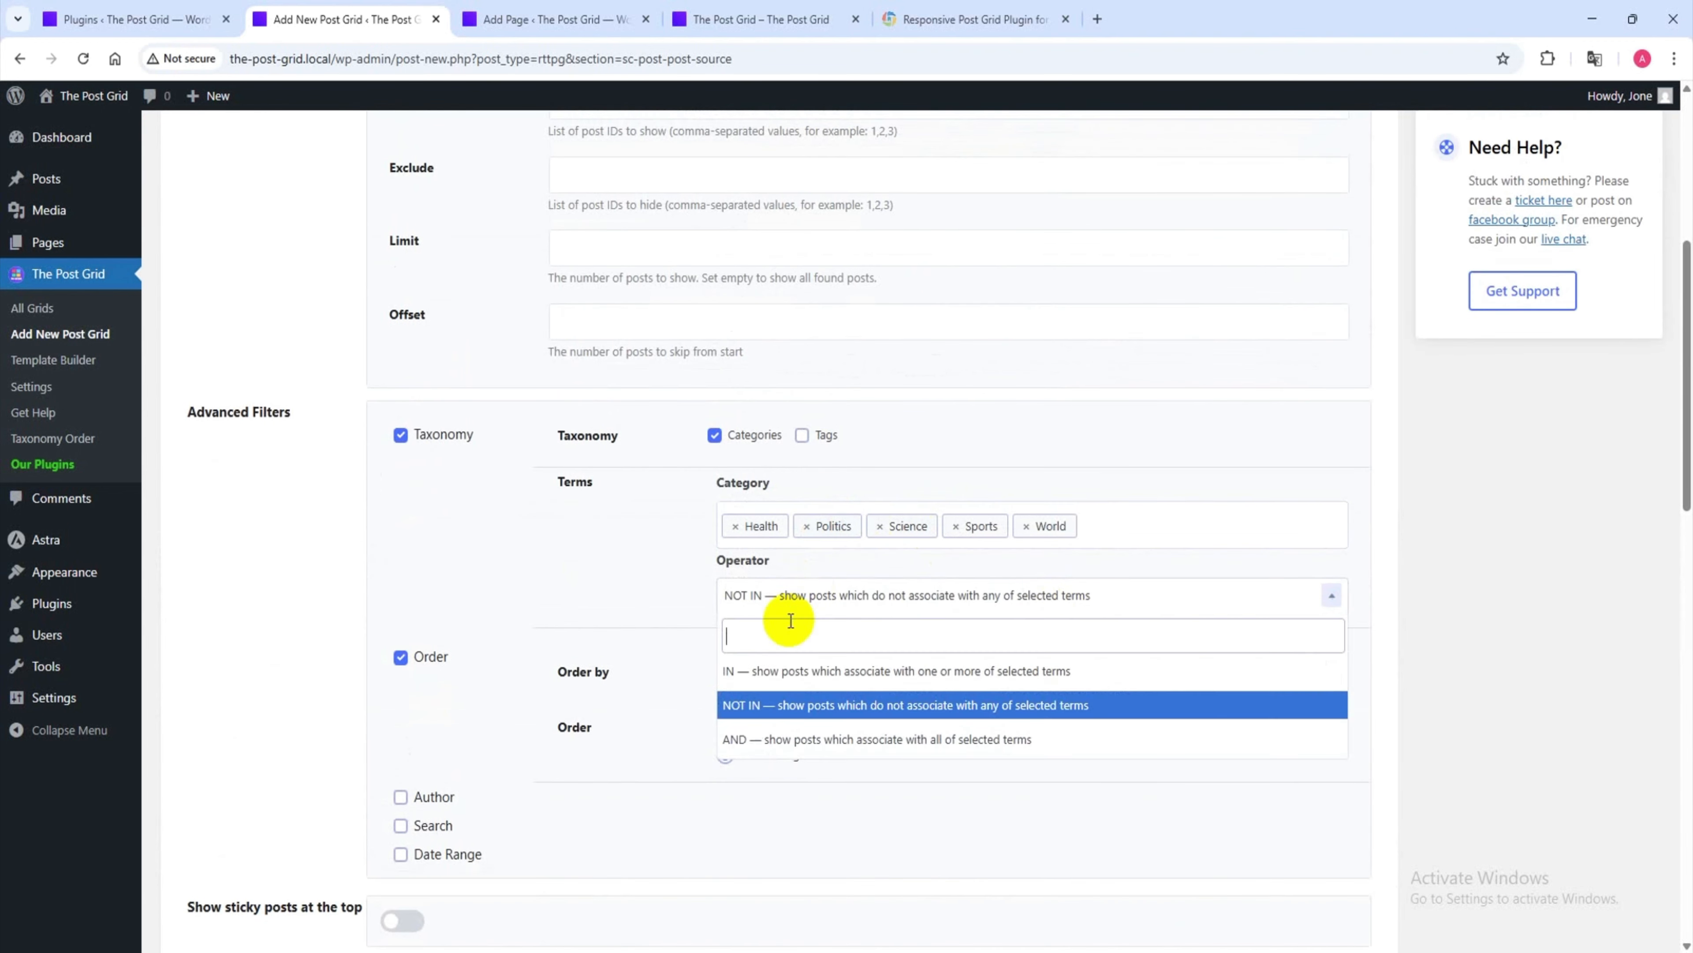
pyautogui.click(781, 672)
# - Review the isotope layout's heading, category, title, meta, image, excerpt and read more settings, including the Read More button alignment options
pyautogui.scroll(6, 403, 539)
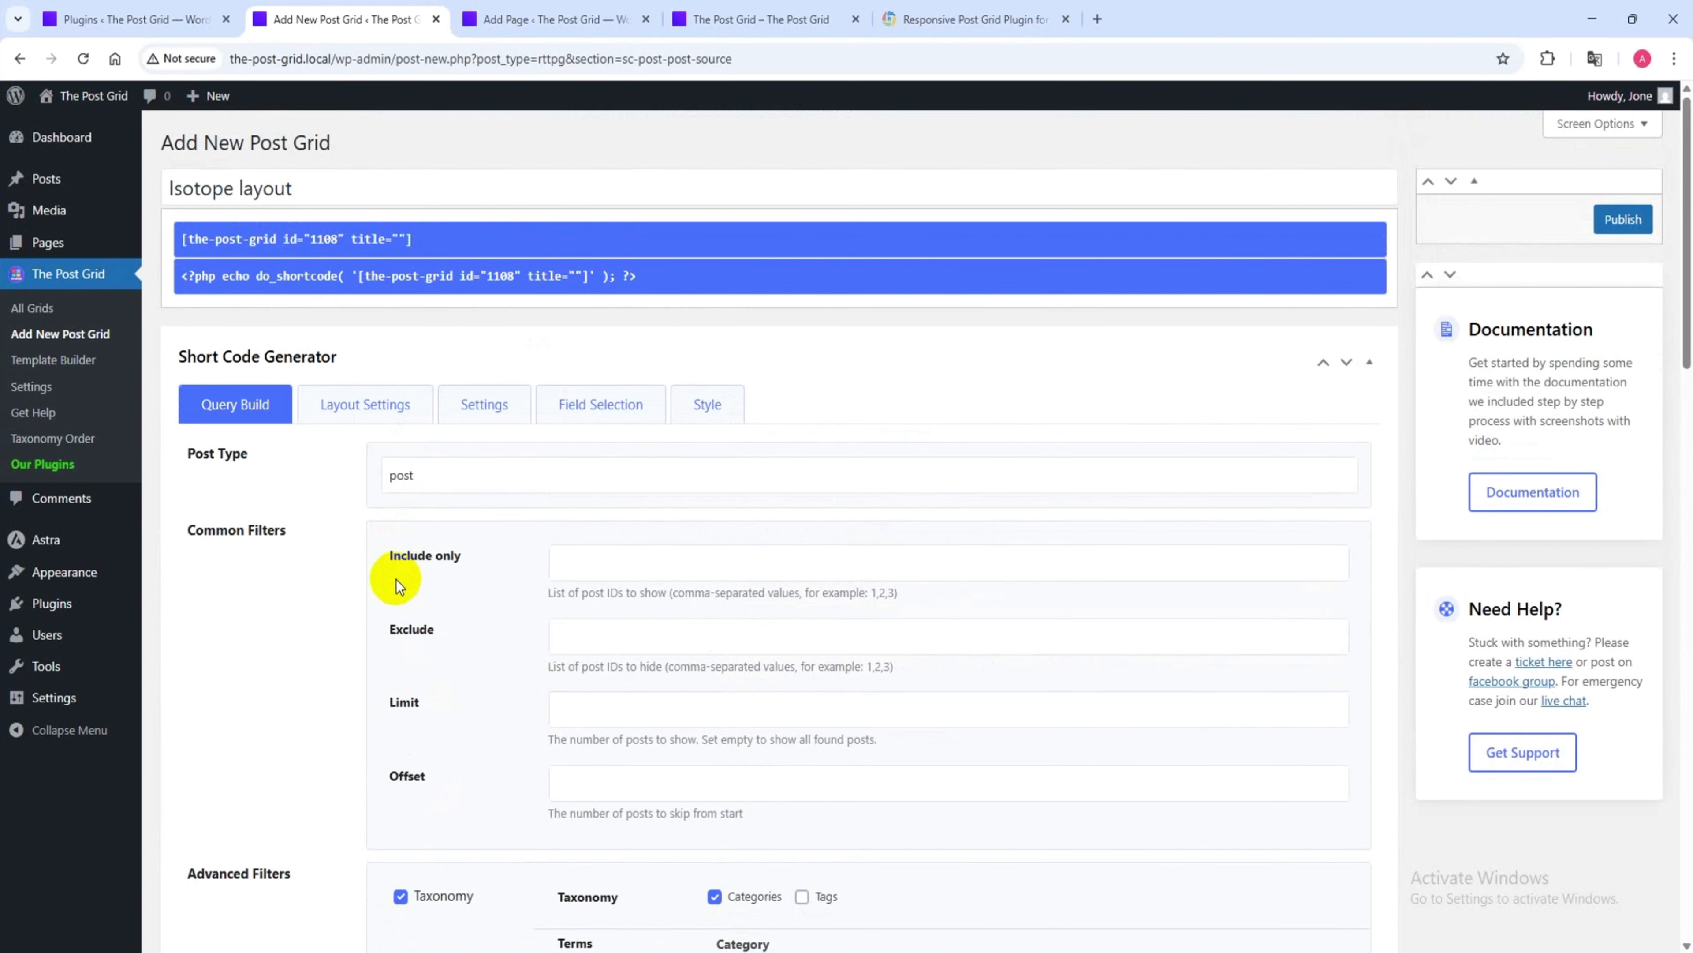
pyautogui.click(484, 404)
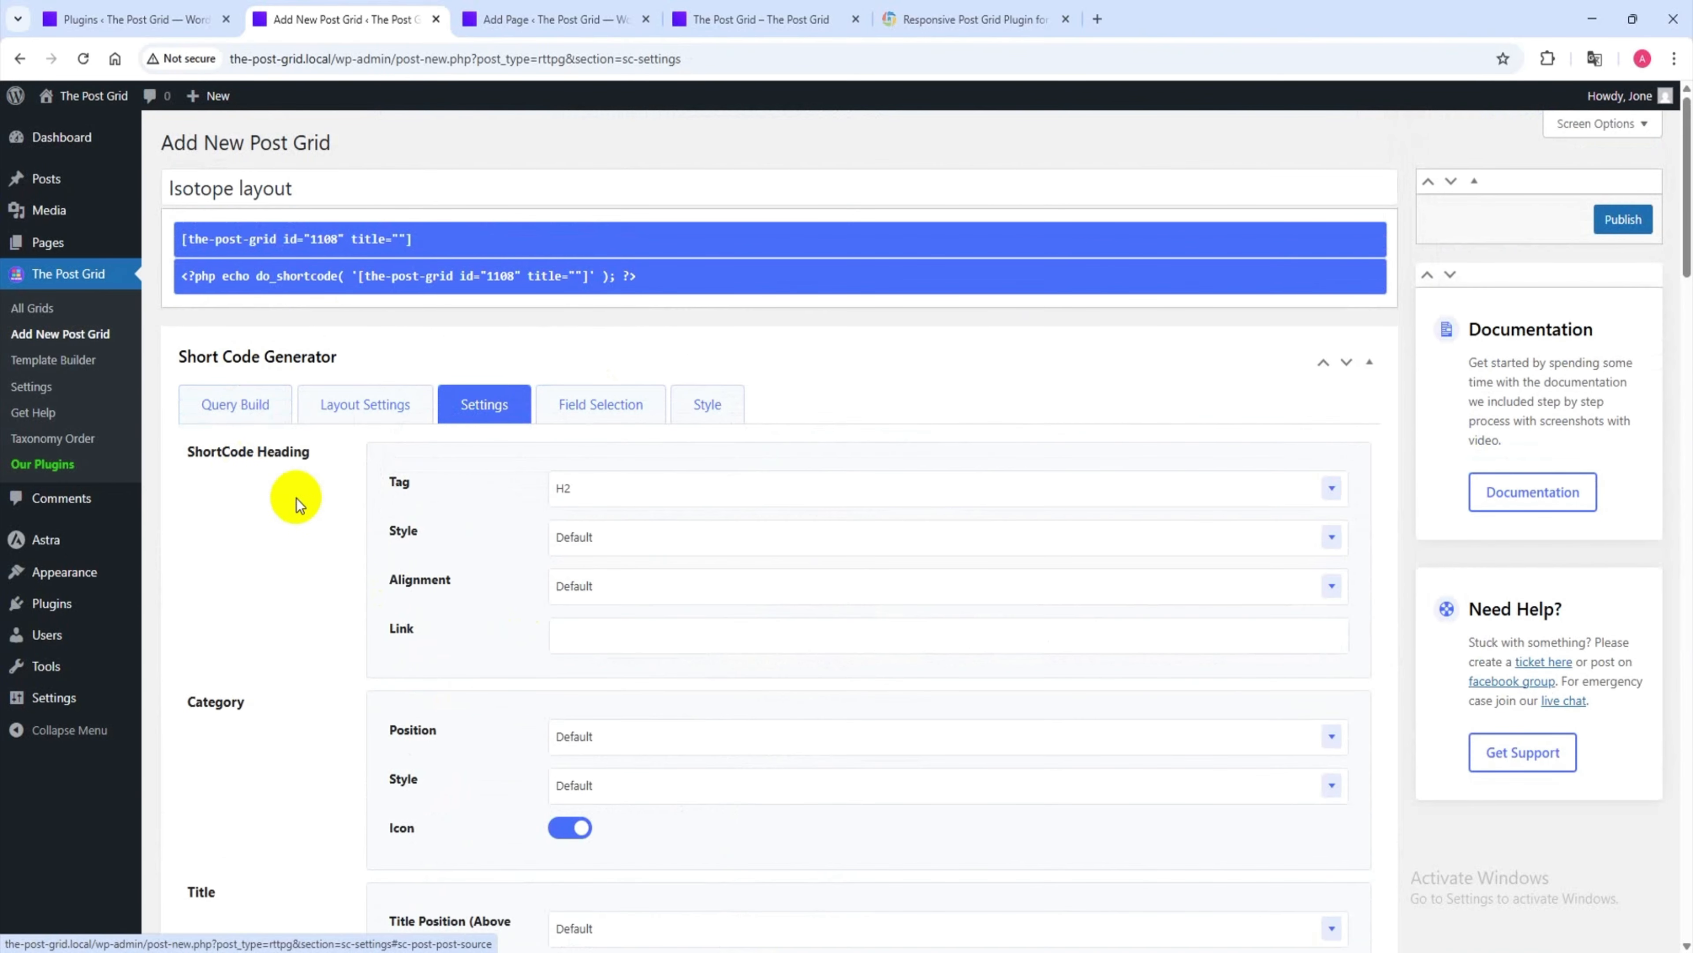
pyautogui.scroll(-2, 298, 496)
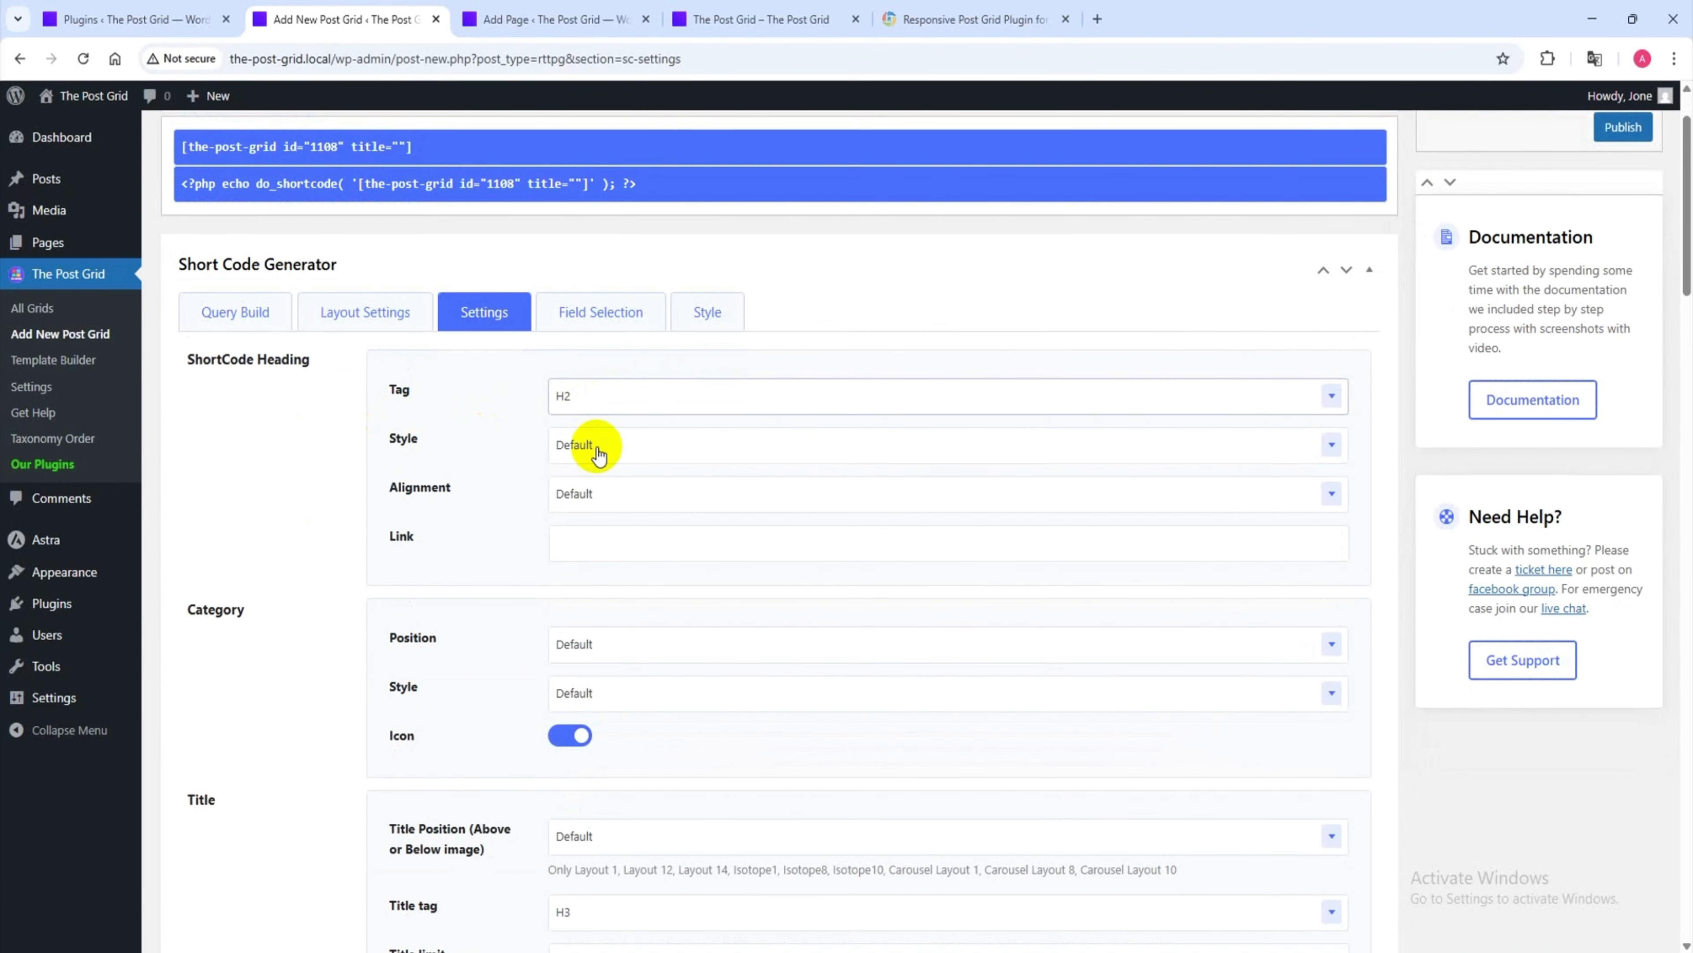
pyautogui.scroll(-5, 597, 486)
pyautogui.scroll(-5, 500, 507)
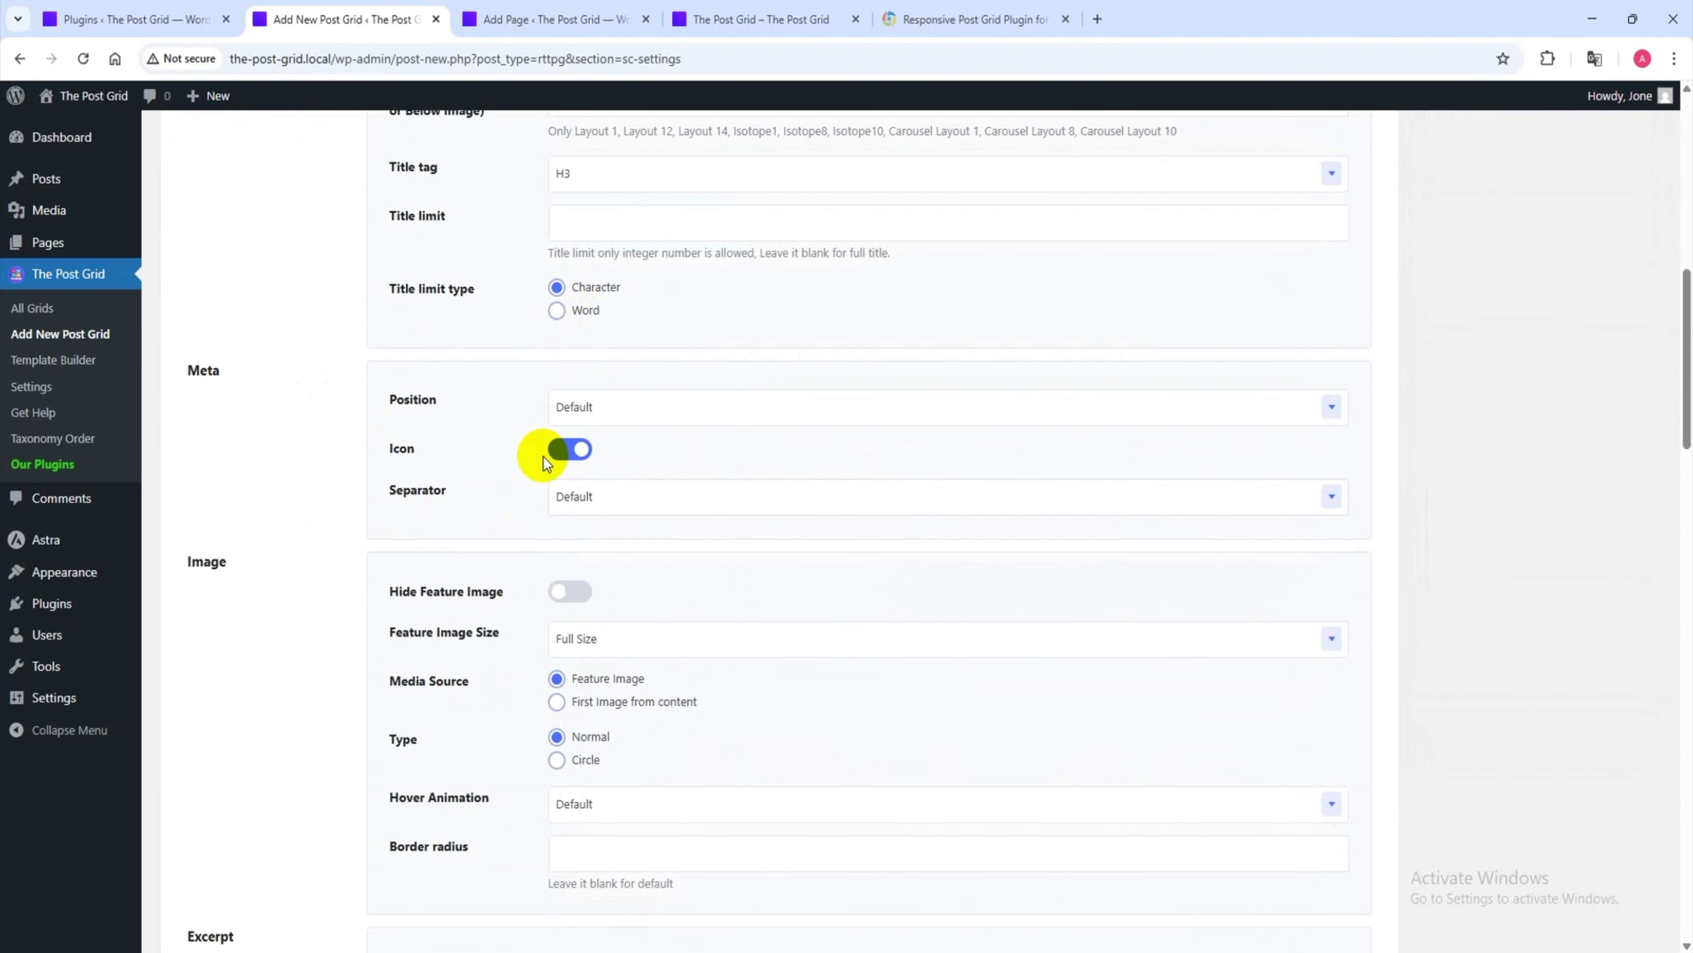
pyautogui.click(572, 451)
pyautogui.scroll(-3, 554, 507)
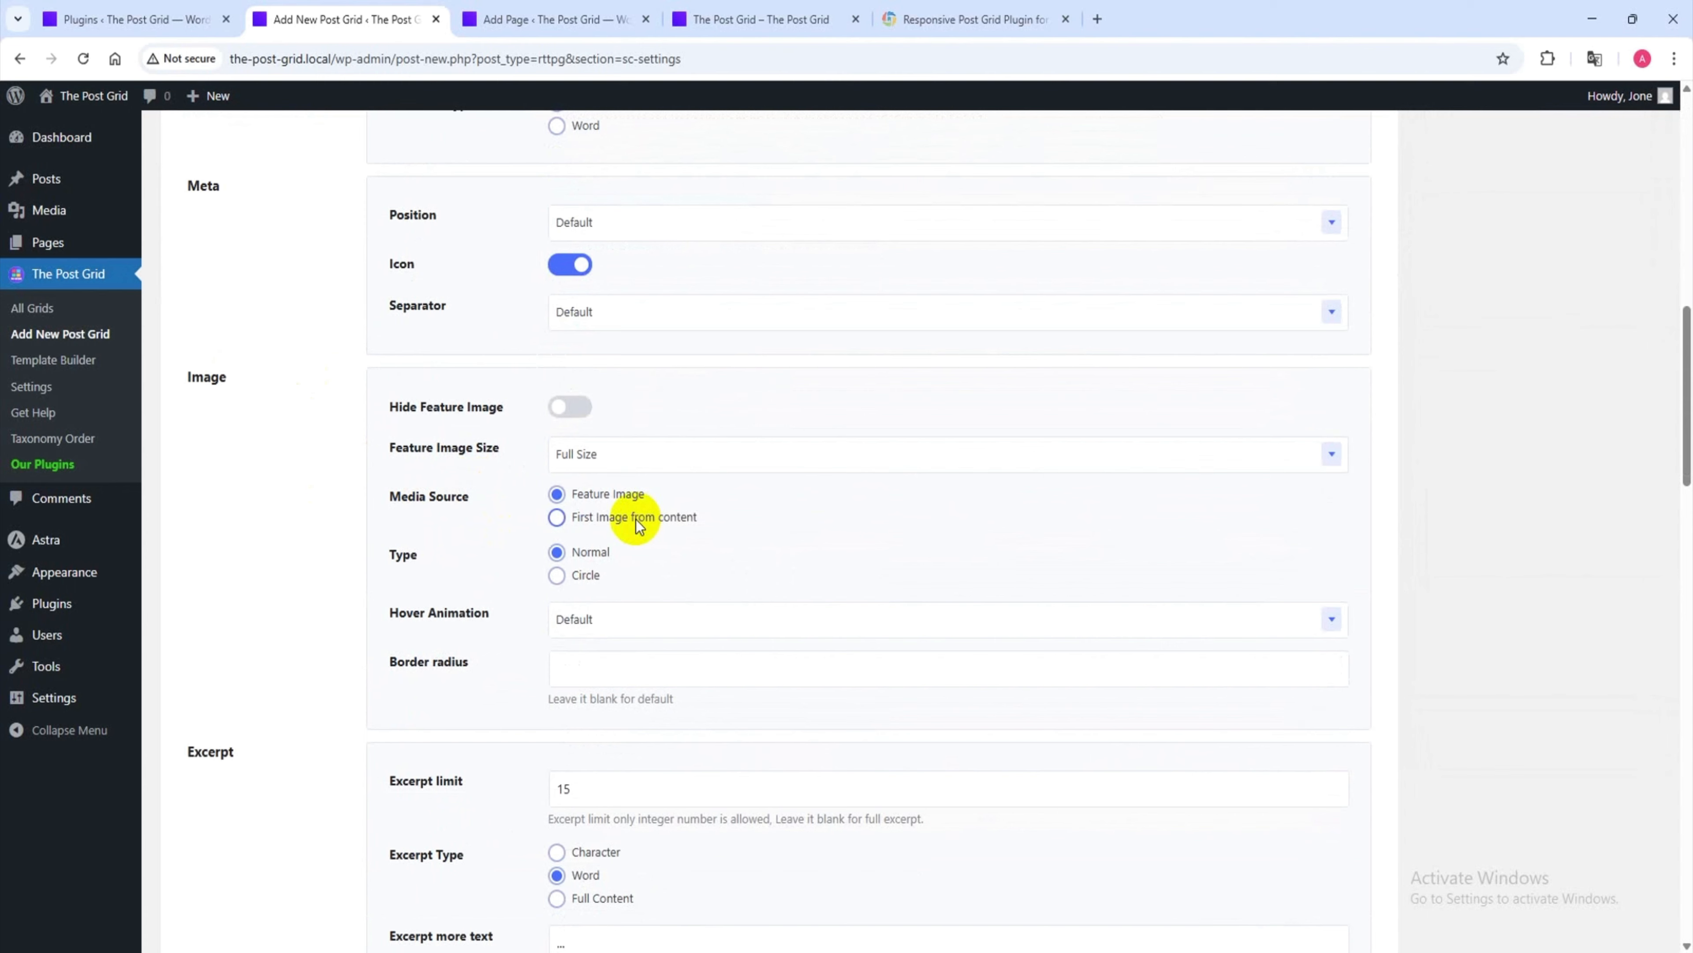
pyautogui.click(631, 456)
pyautogui.click(644, 463)
pyautogui.scroll(-4, 426, 525)
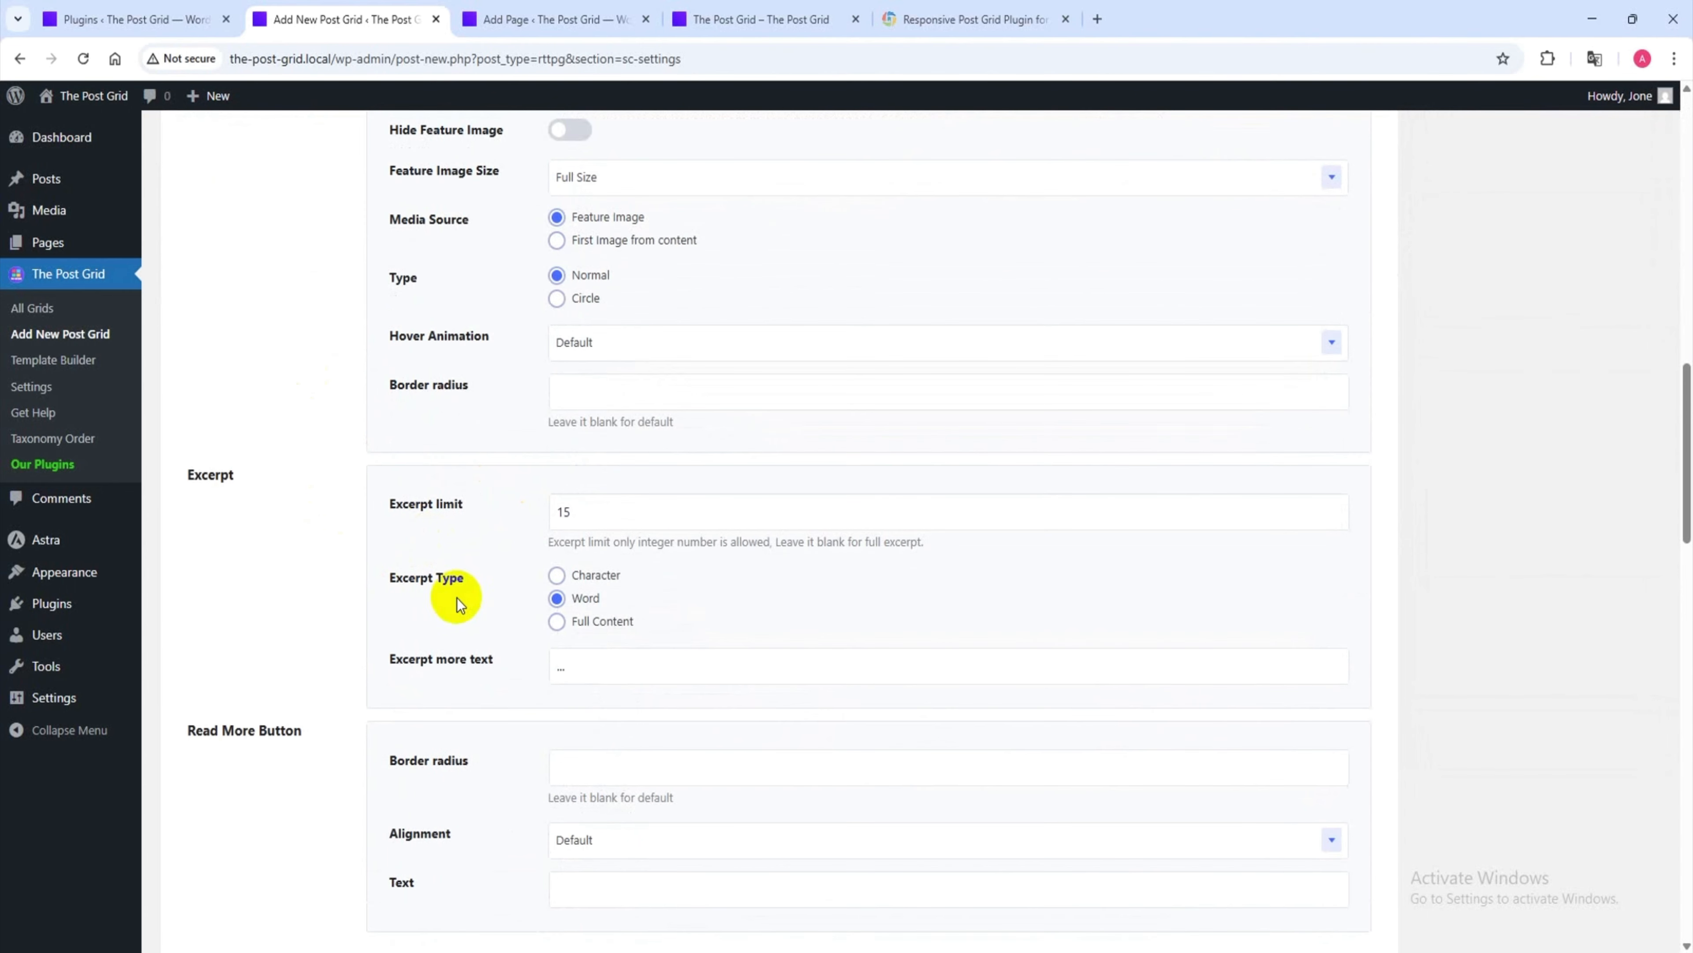
pyautogui.scroll(-3, 581, 576)
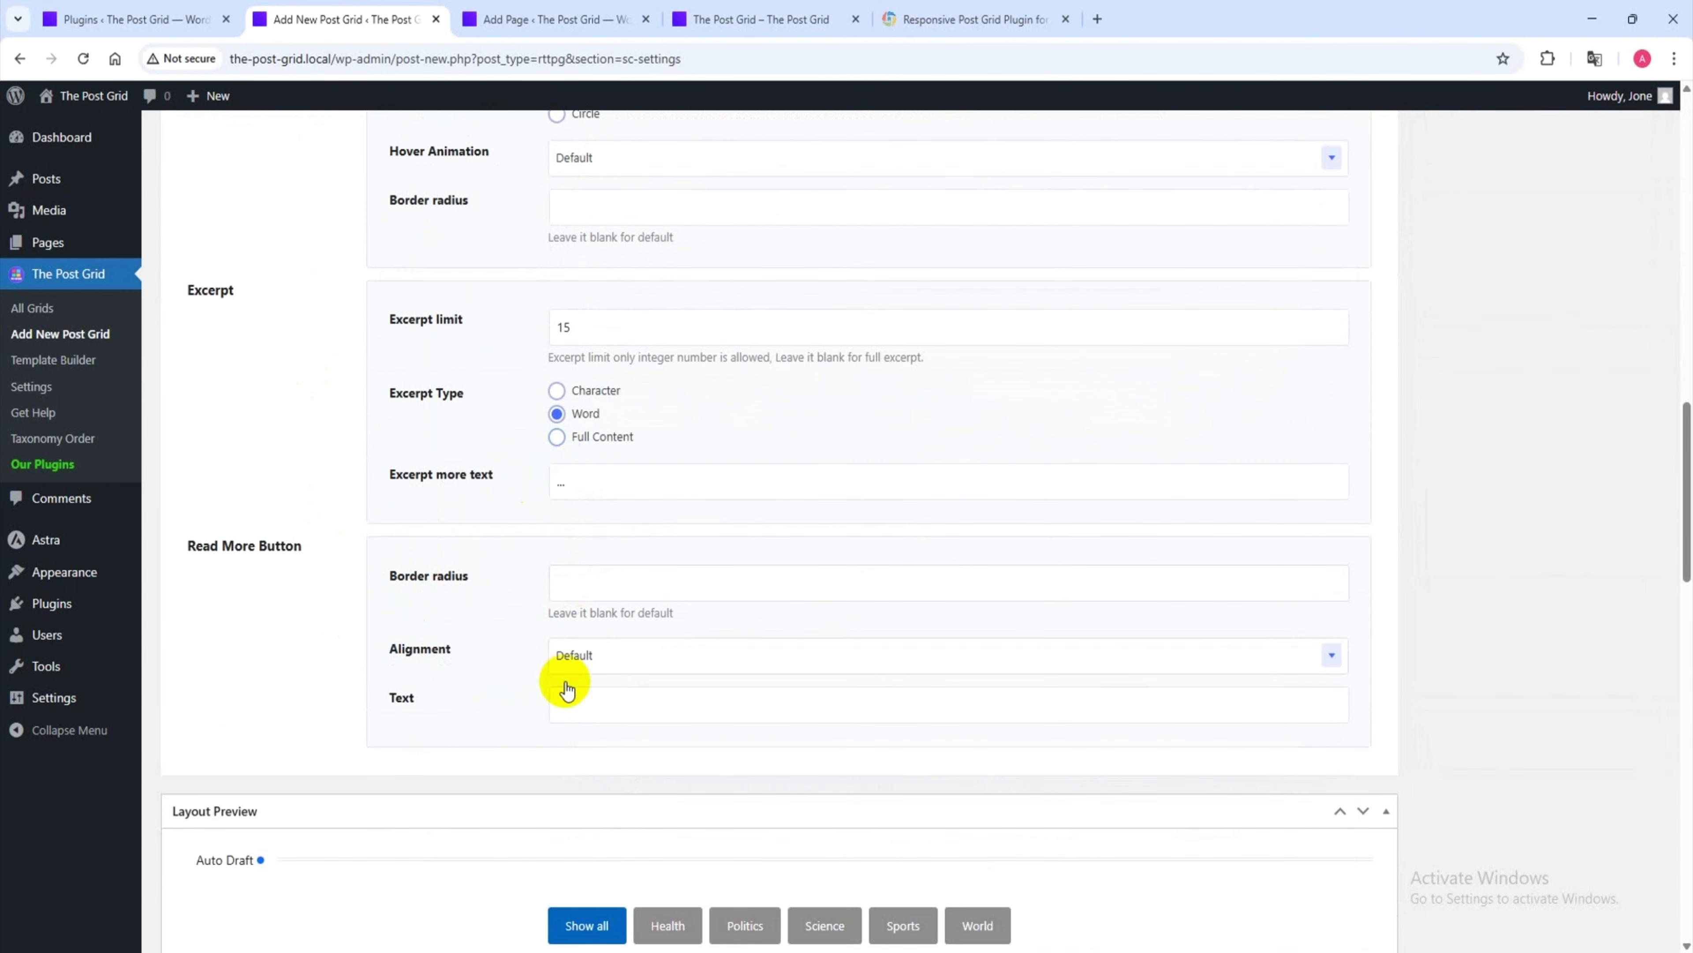
pyautogui.click(567, 666)
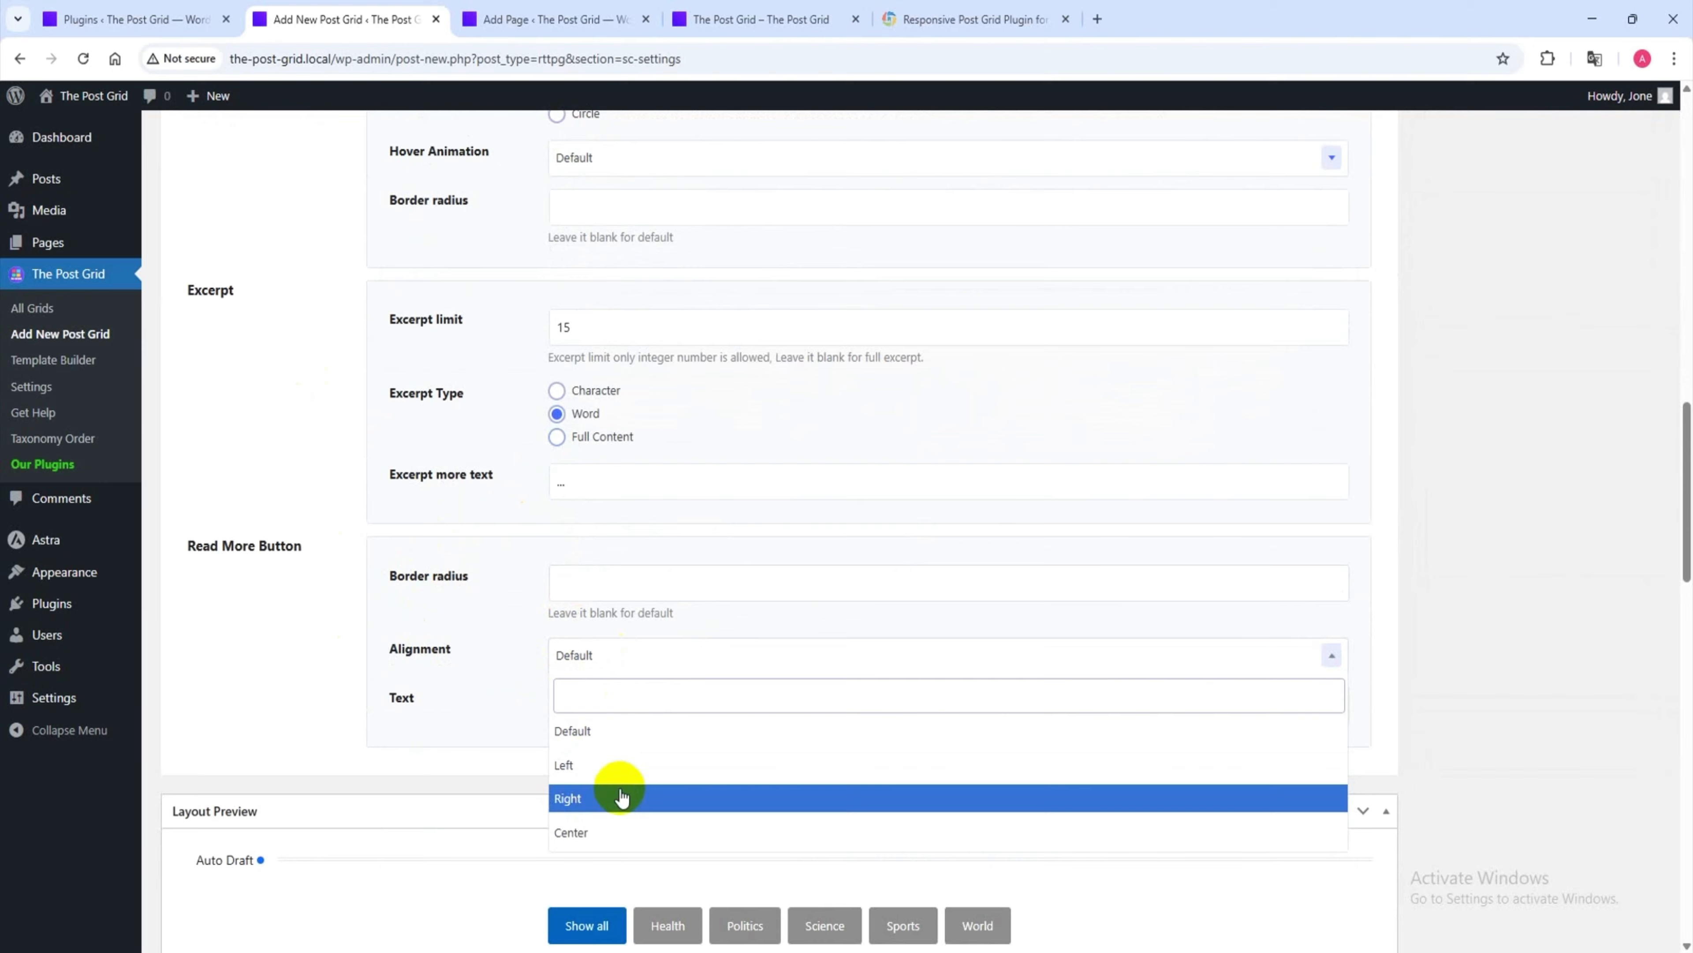
pyautogui.click(514, 688)
pyautogui.scroll(15, 514, 681)
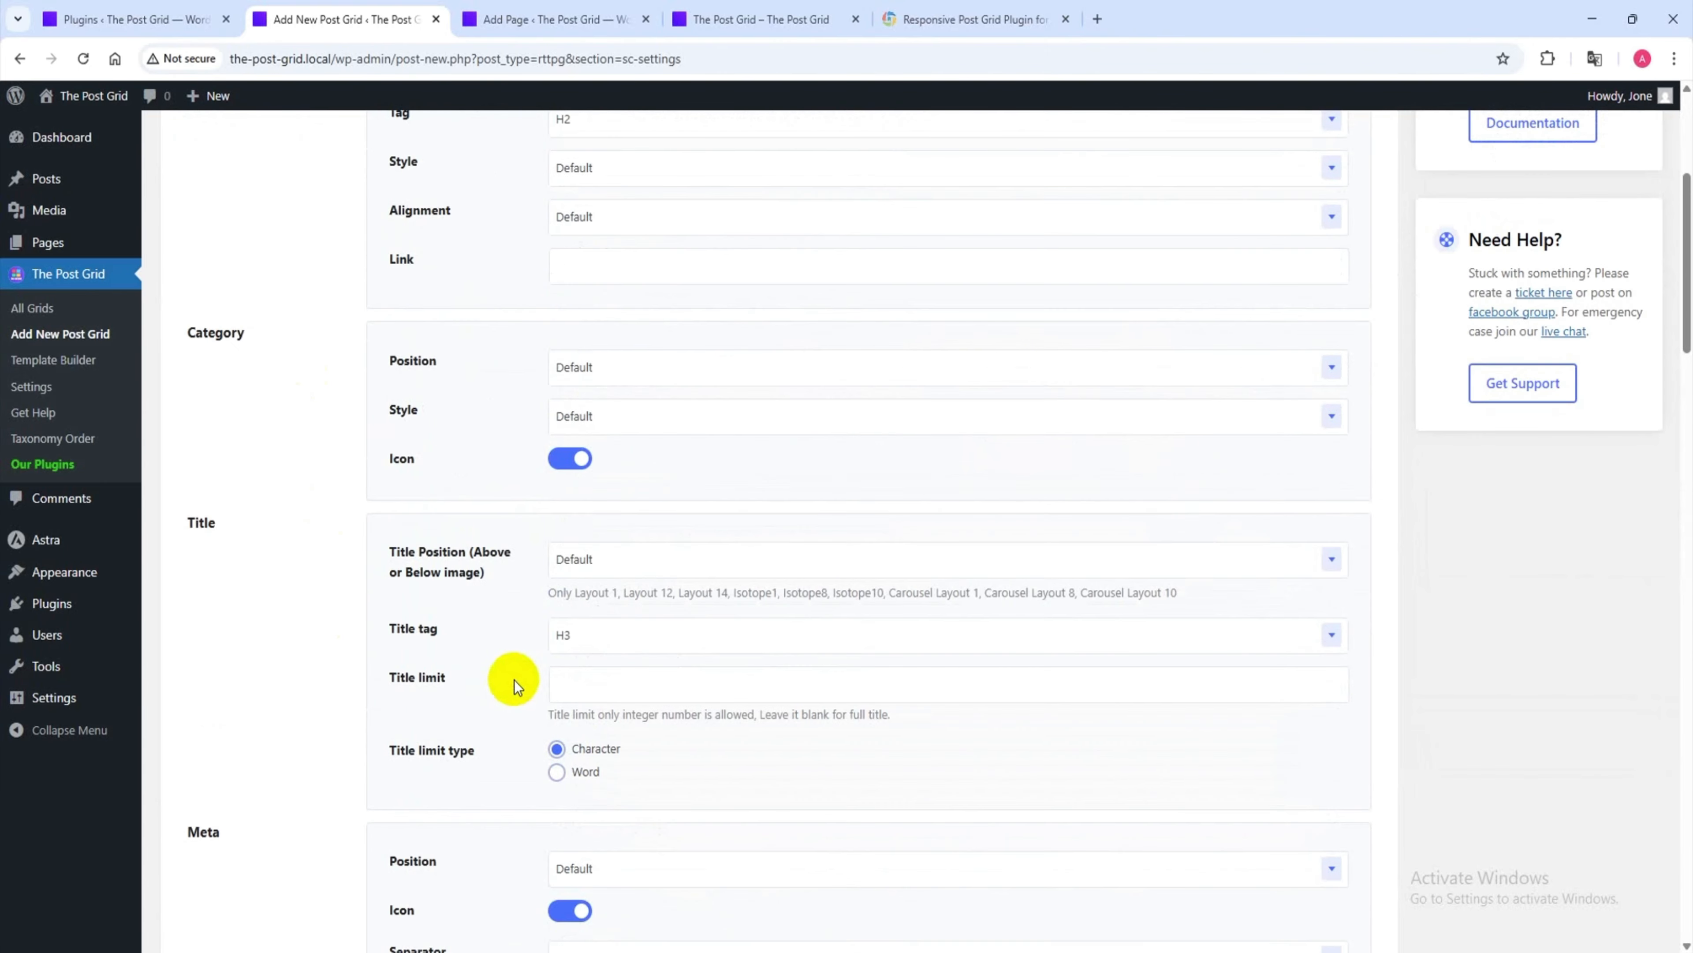
pyautogui.scroll(5, 515, 680)
# - Exclude the Tags, Comment count, Social share and Post View Count fields from the isotope layout's field selection
pyautogui.click(617, 409)
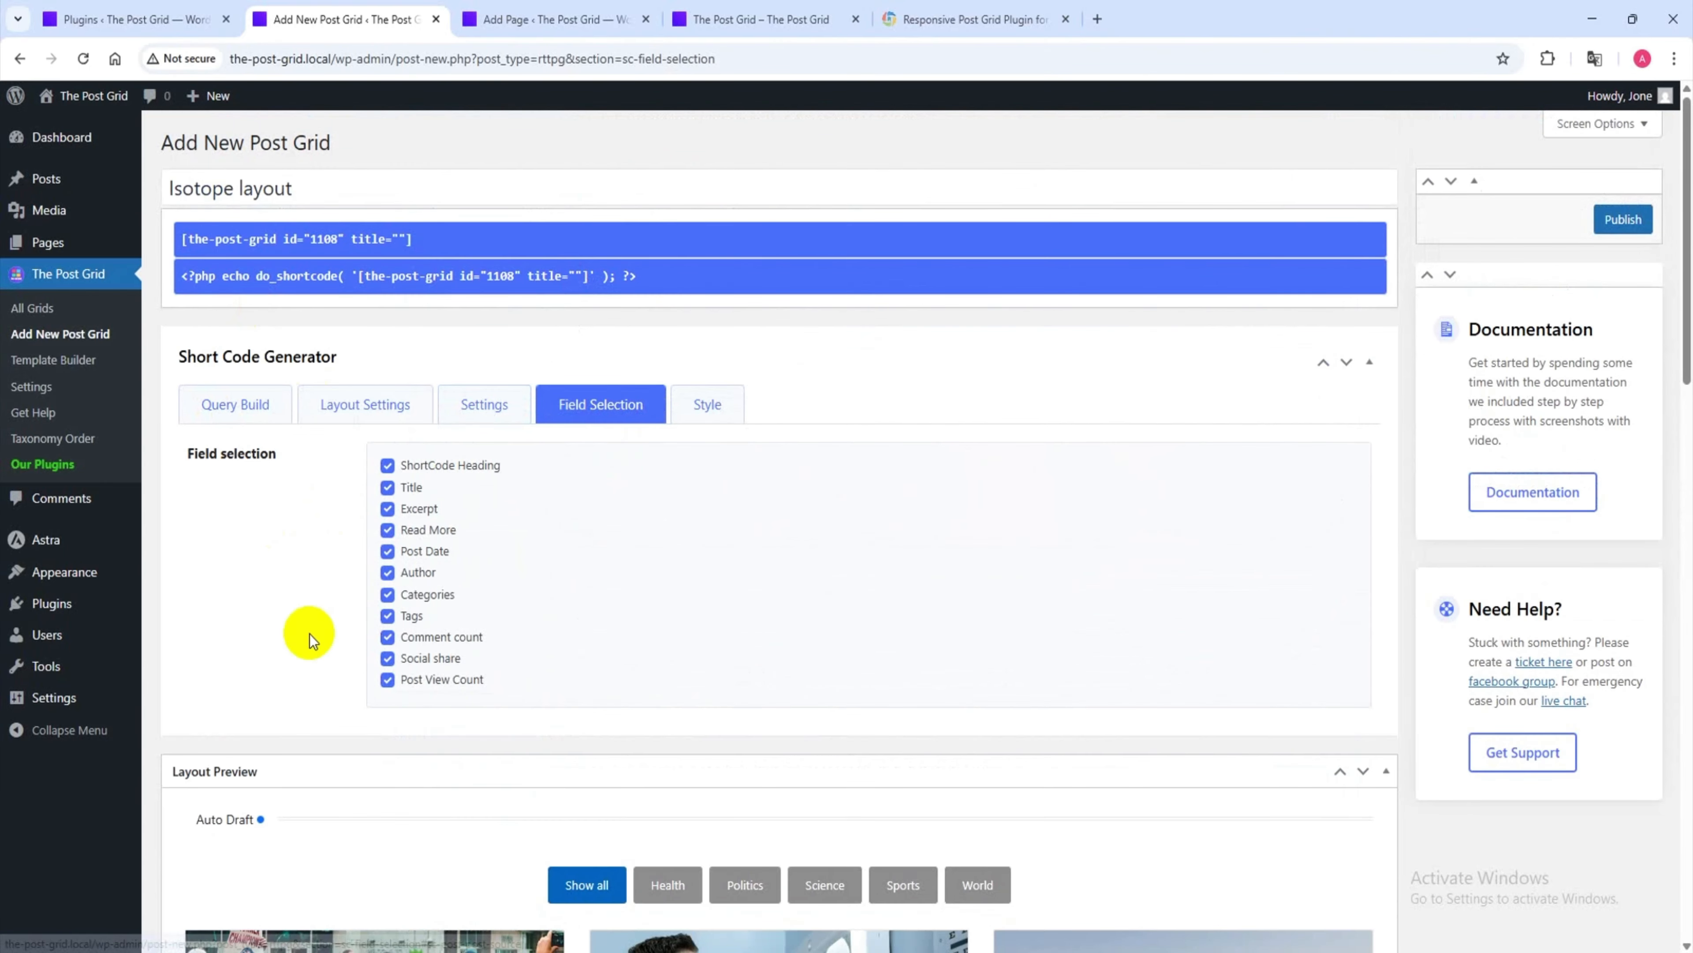
pyautogui.scroll(-10, 440, 647)
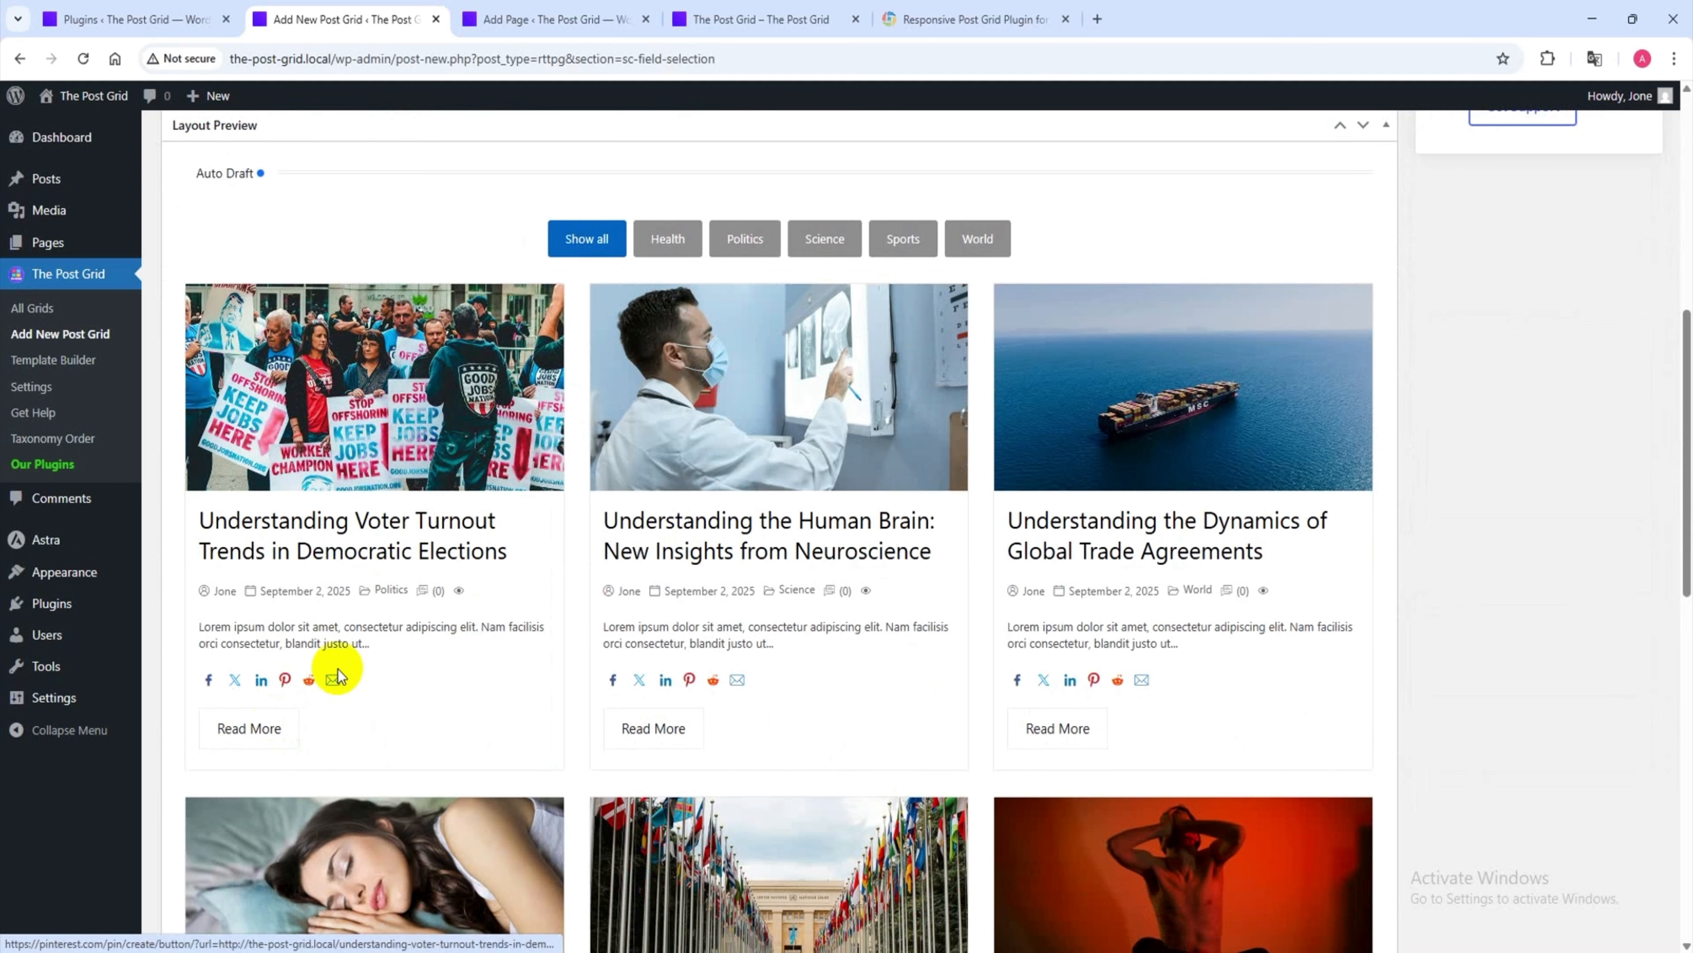
pyautogui.scroll(4, 463, 602)
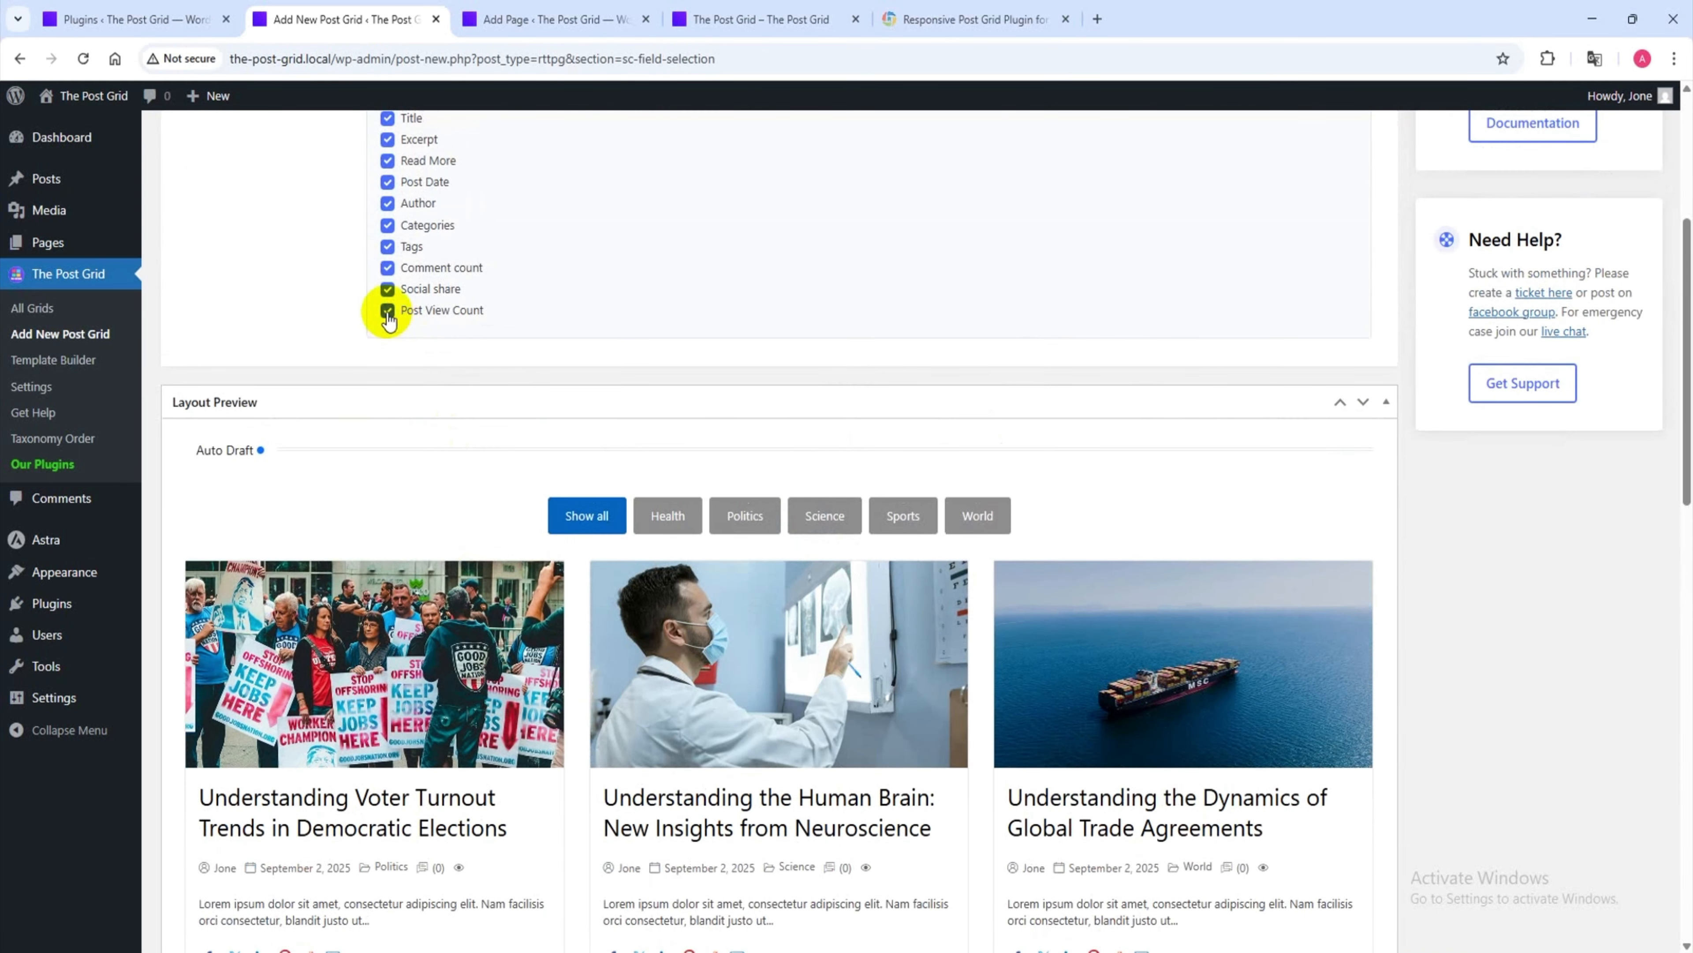
pyautogui.scroll(2, 389, 320)
pyautogui.click(387, 402)
pyautogui.click(387, 381)
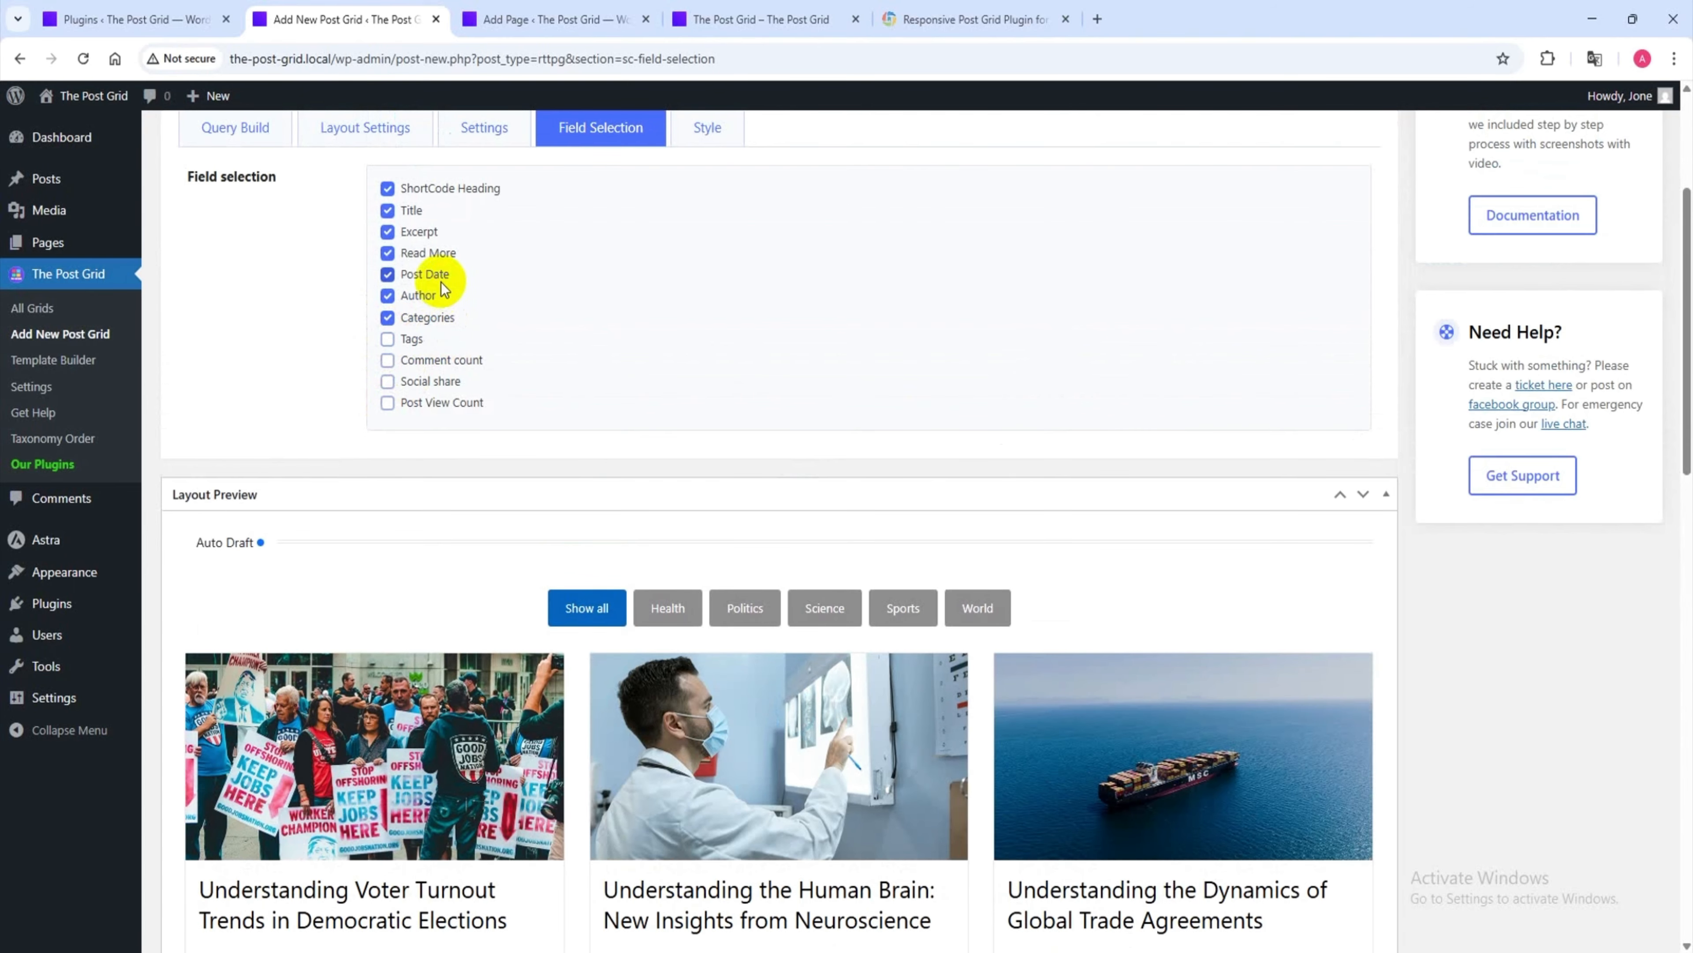
# - Compare the layout preview with the selected fields, checking the meta line and social icons on the post cards
pyautogui.scroll(-3, 426, 315)
pyautogui.scroll(-3, 422, 324)
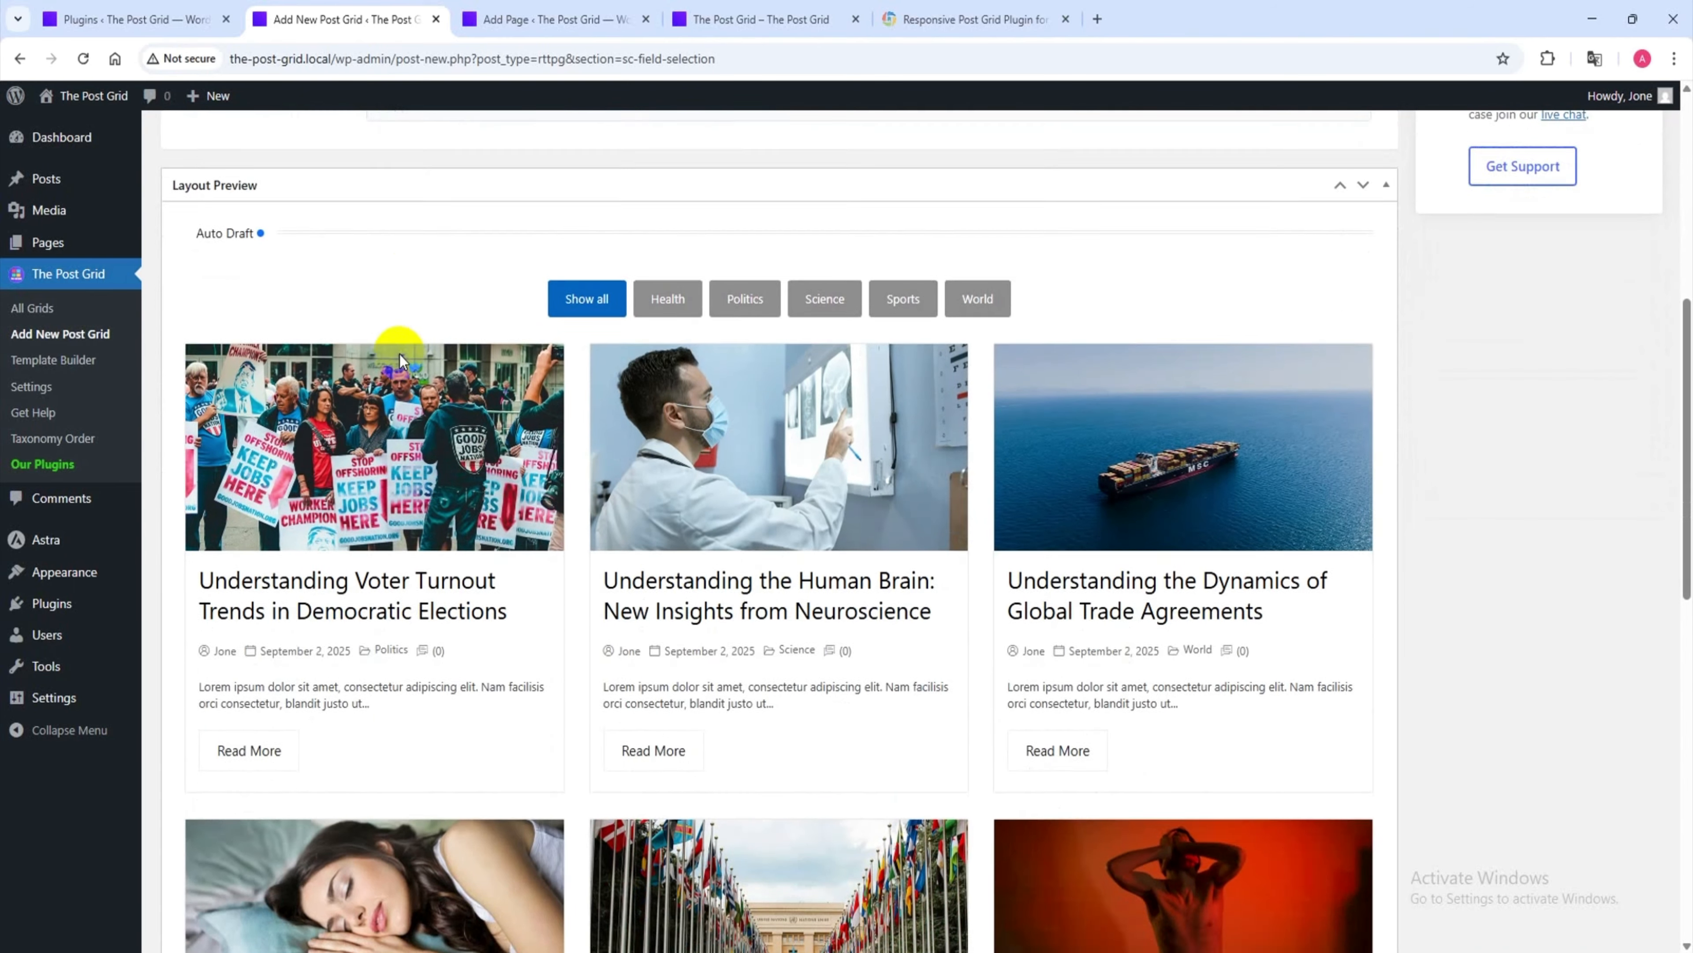
pyautogui.scroll(7, 536, 609)
pyautogui.scroll(3, 536, 609)
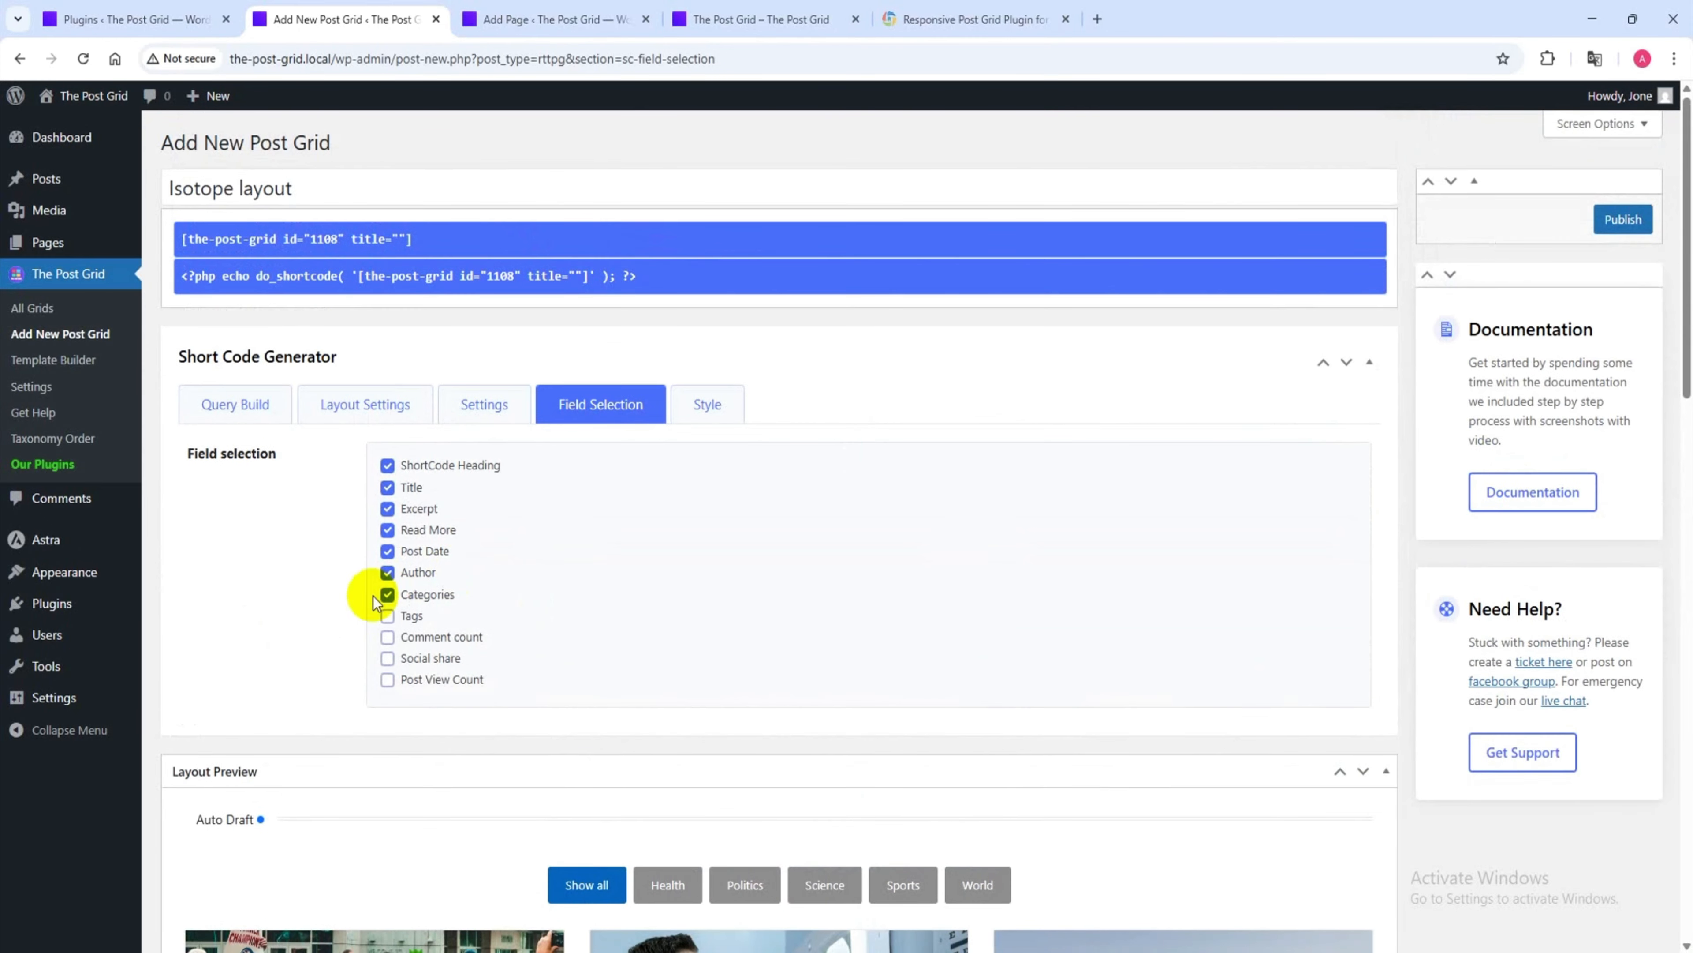
pyautogui.scroll(-9, 400, 593)
pyautogui.scroll(-1, 451, 584)
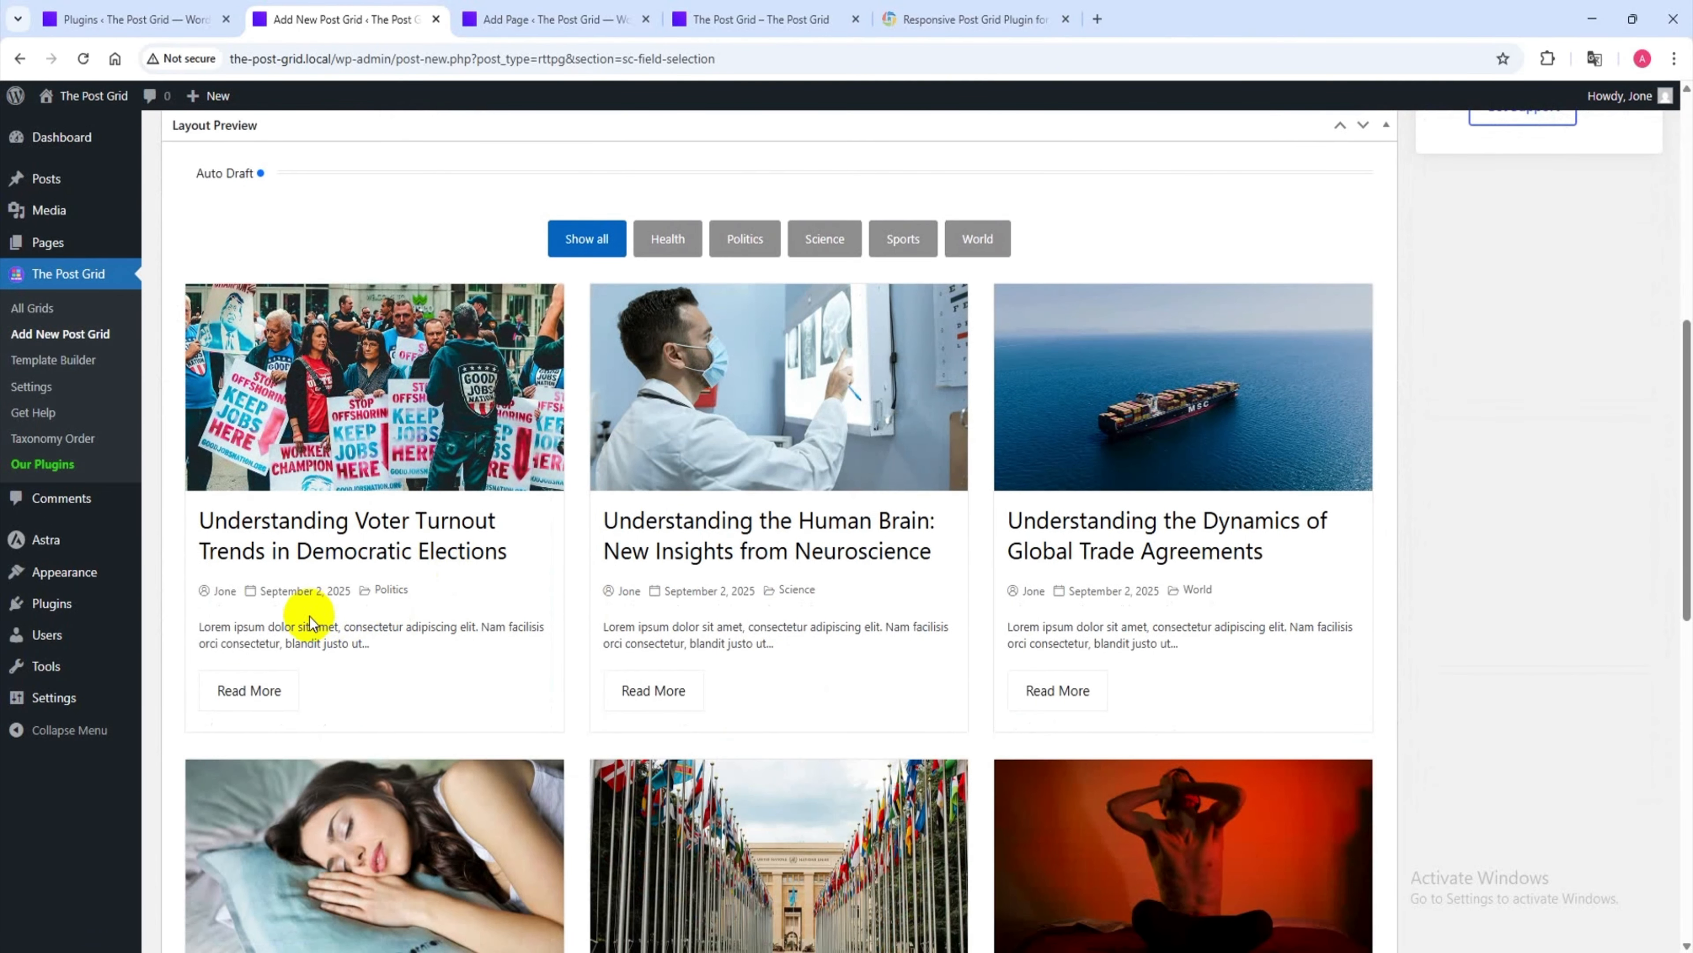
pyautogui.scroll(5, 1009, 666)
pyautogui.scroll(4, 1012, 675)
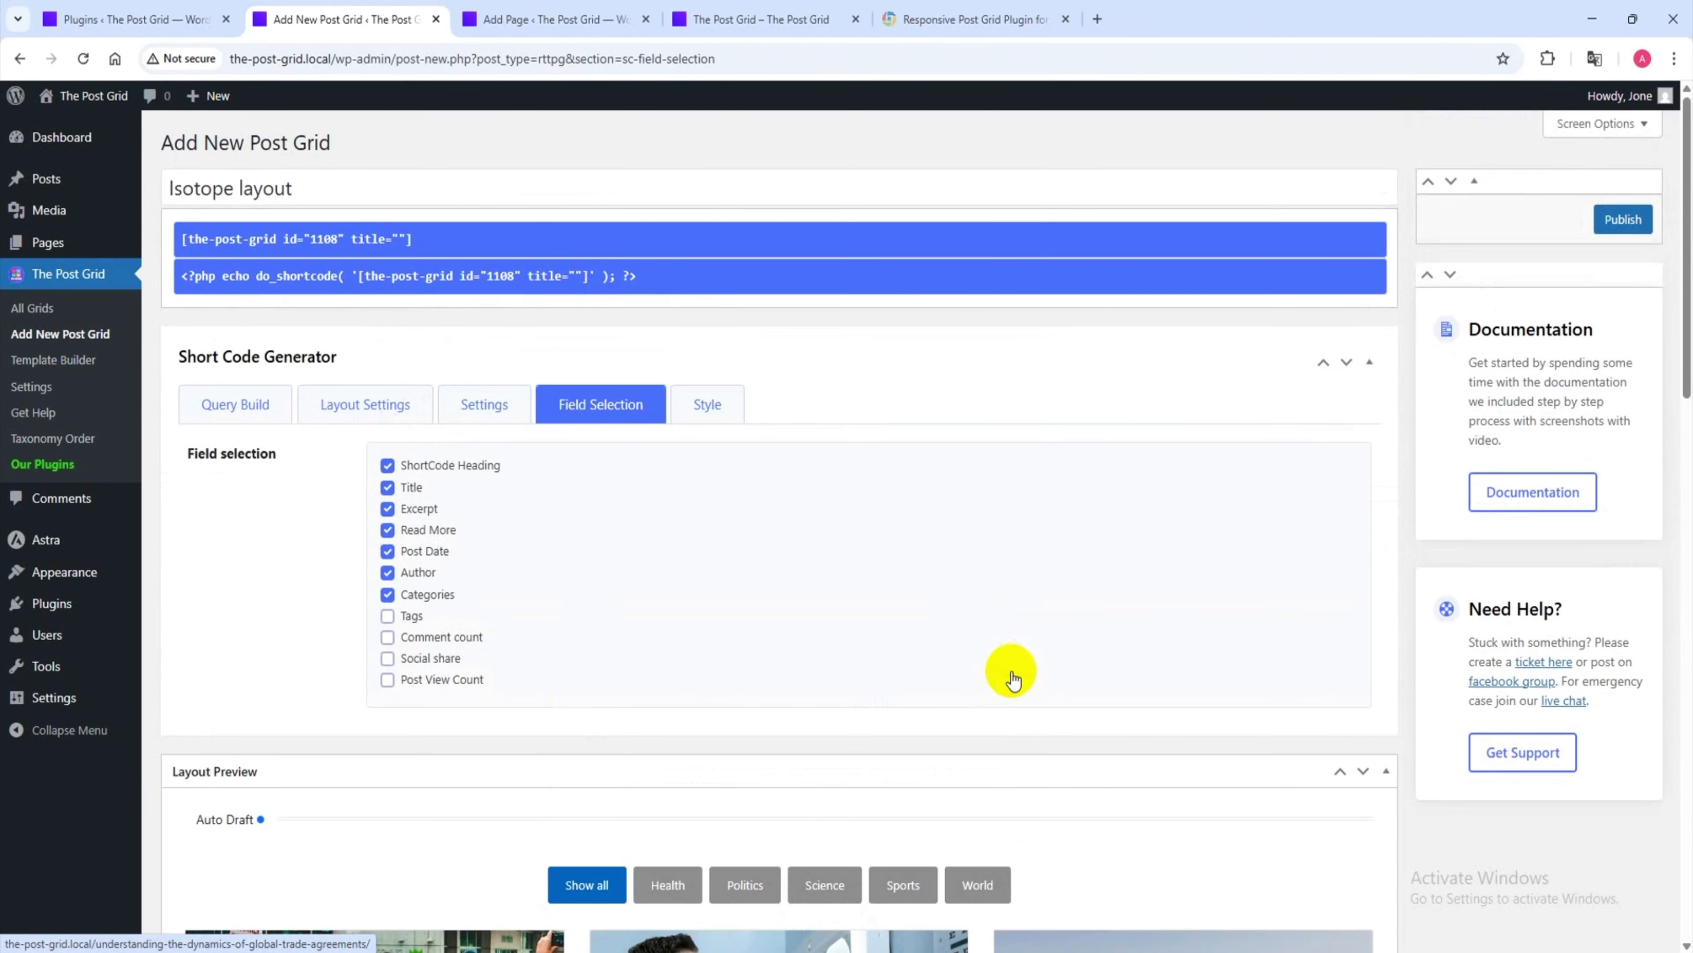
# - In the style settings, set the button background color to red #dd3333 and the category background color to blue
pyautogui.click(708, 405)
pyautogui.scroll(-7, 370, 651)
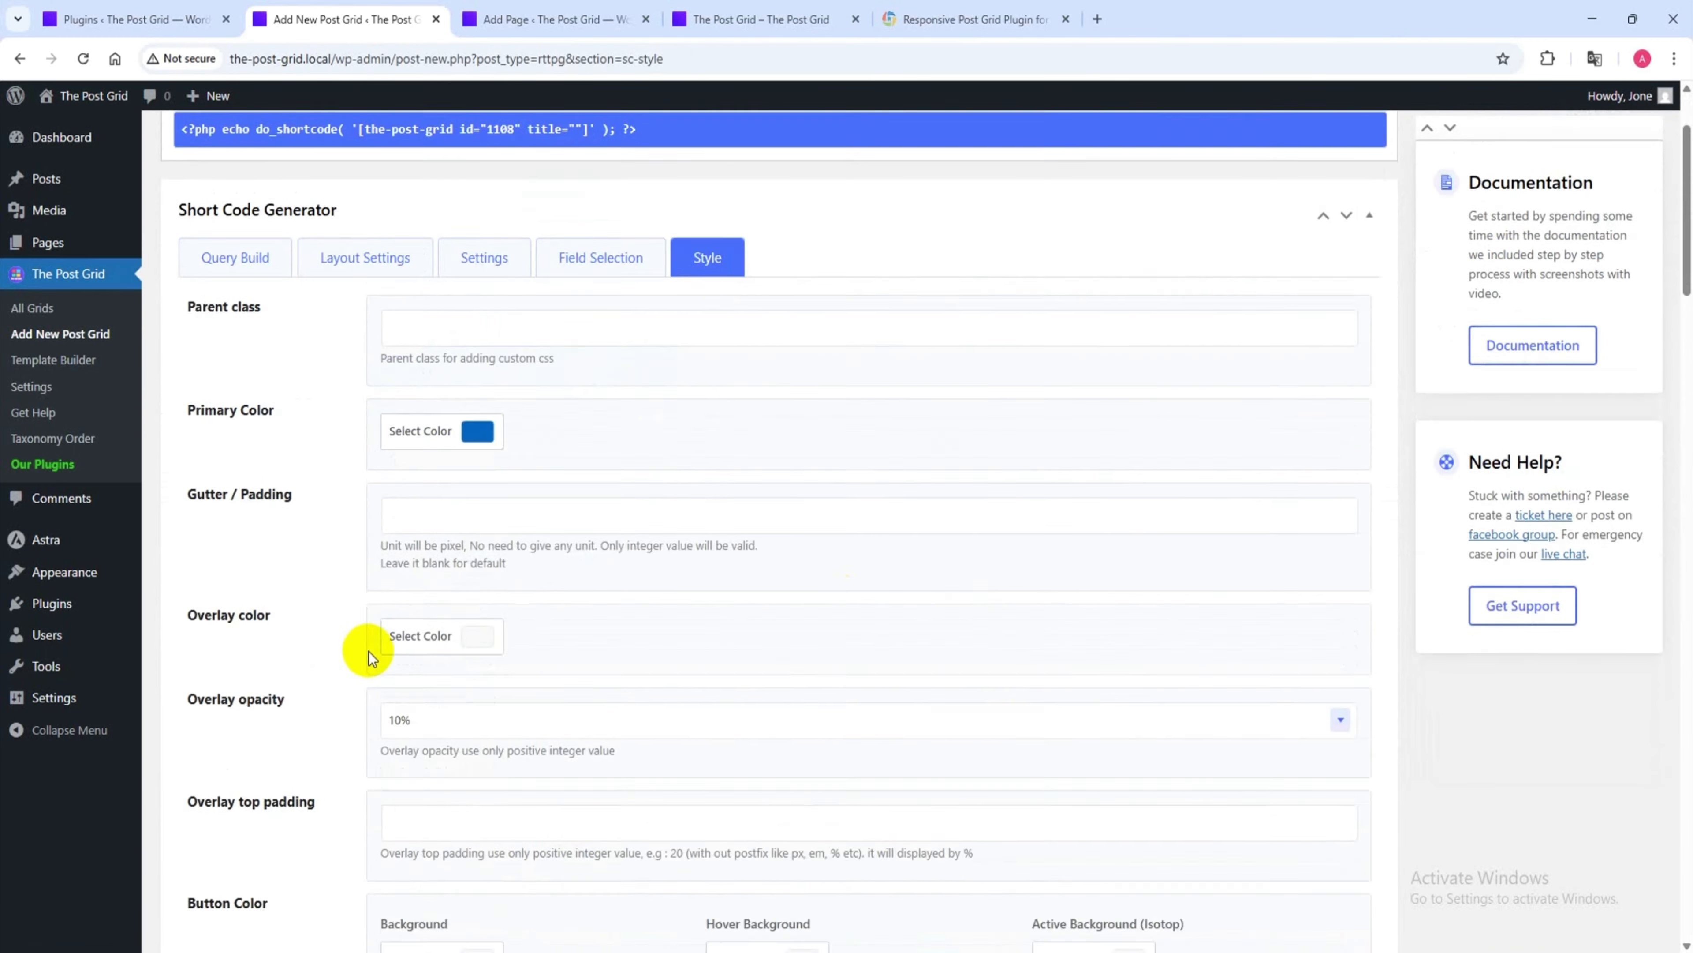
pyautogui.scroll(-12, 539, 630)
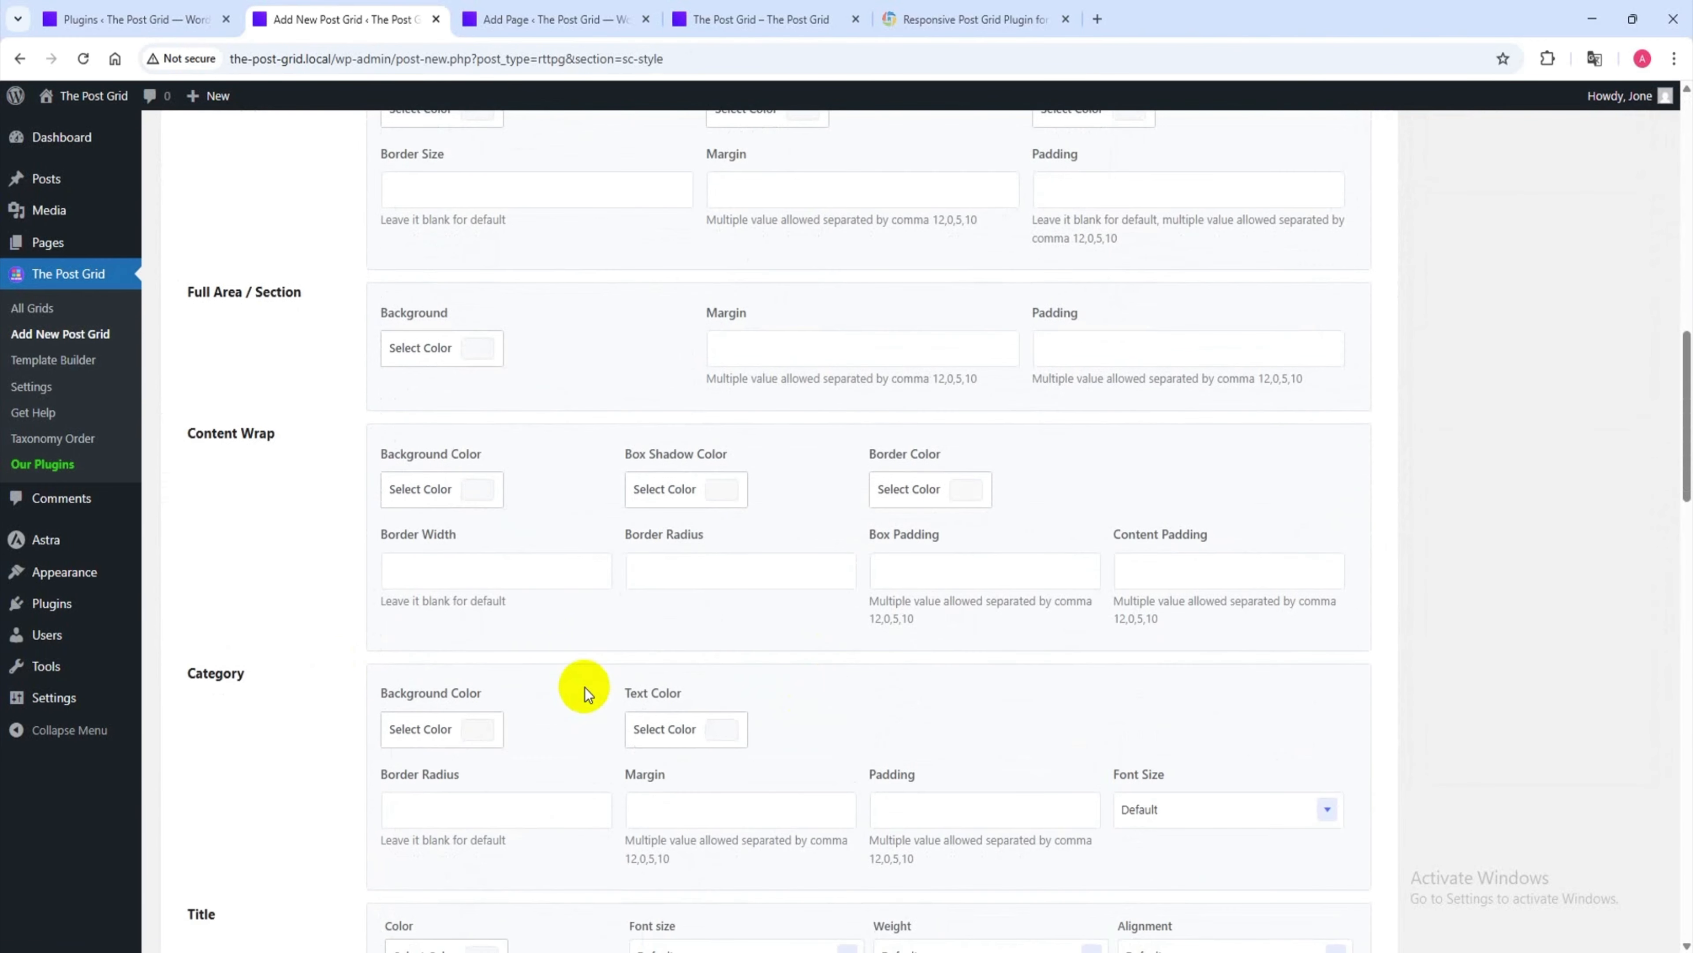
pyautogui.scroll(10, 361, 535)
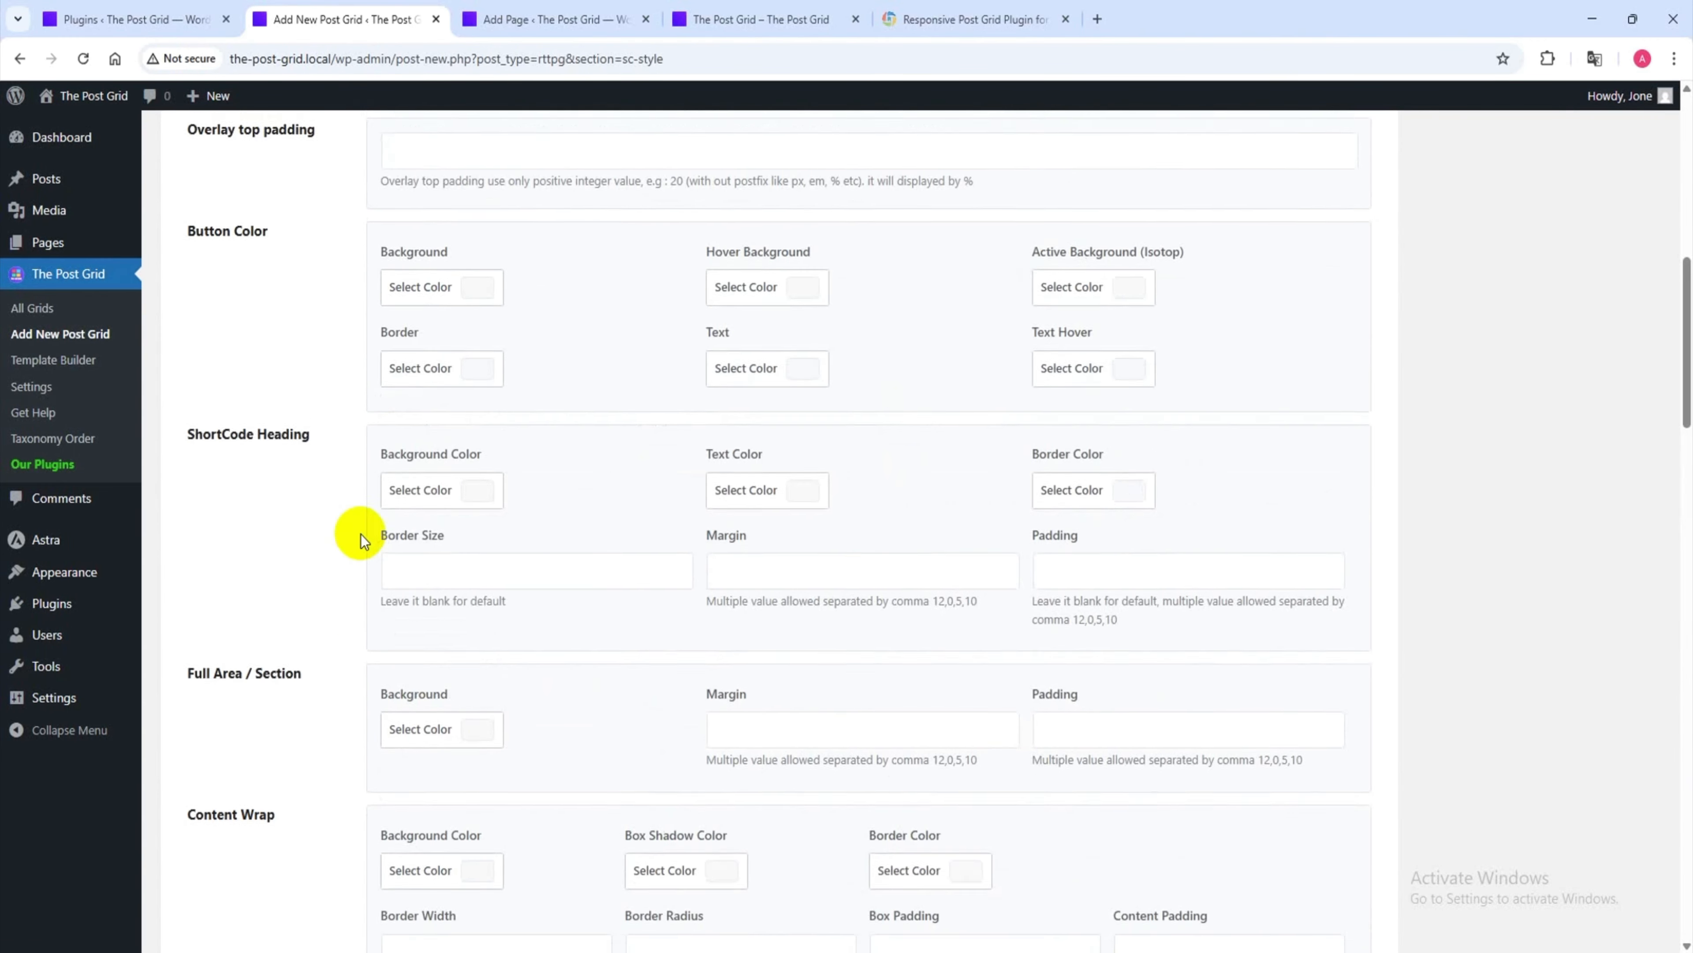
pyautogui.click(472, 458)
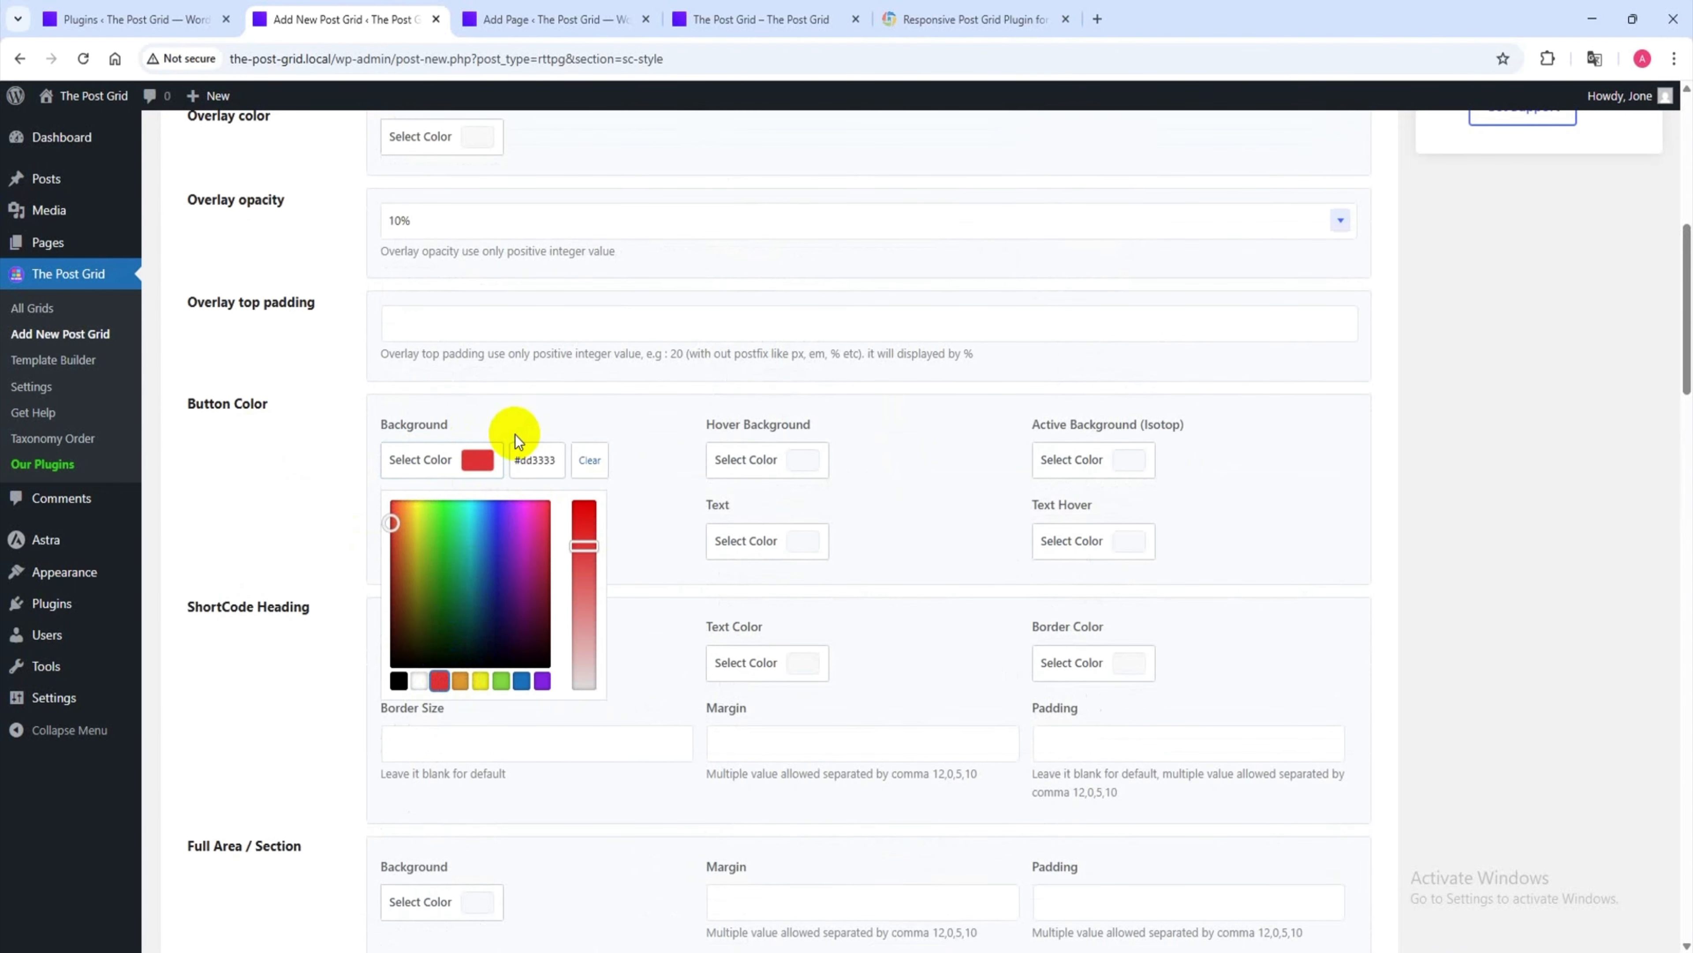
pyautogui.click(655, 456)
pyautogui.scroll(-20, 616, 684)
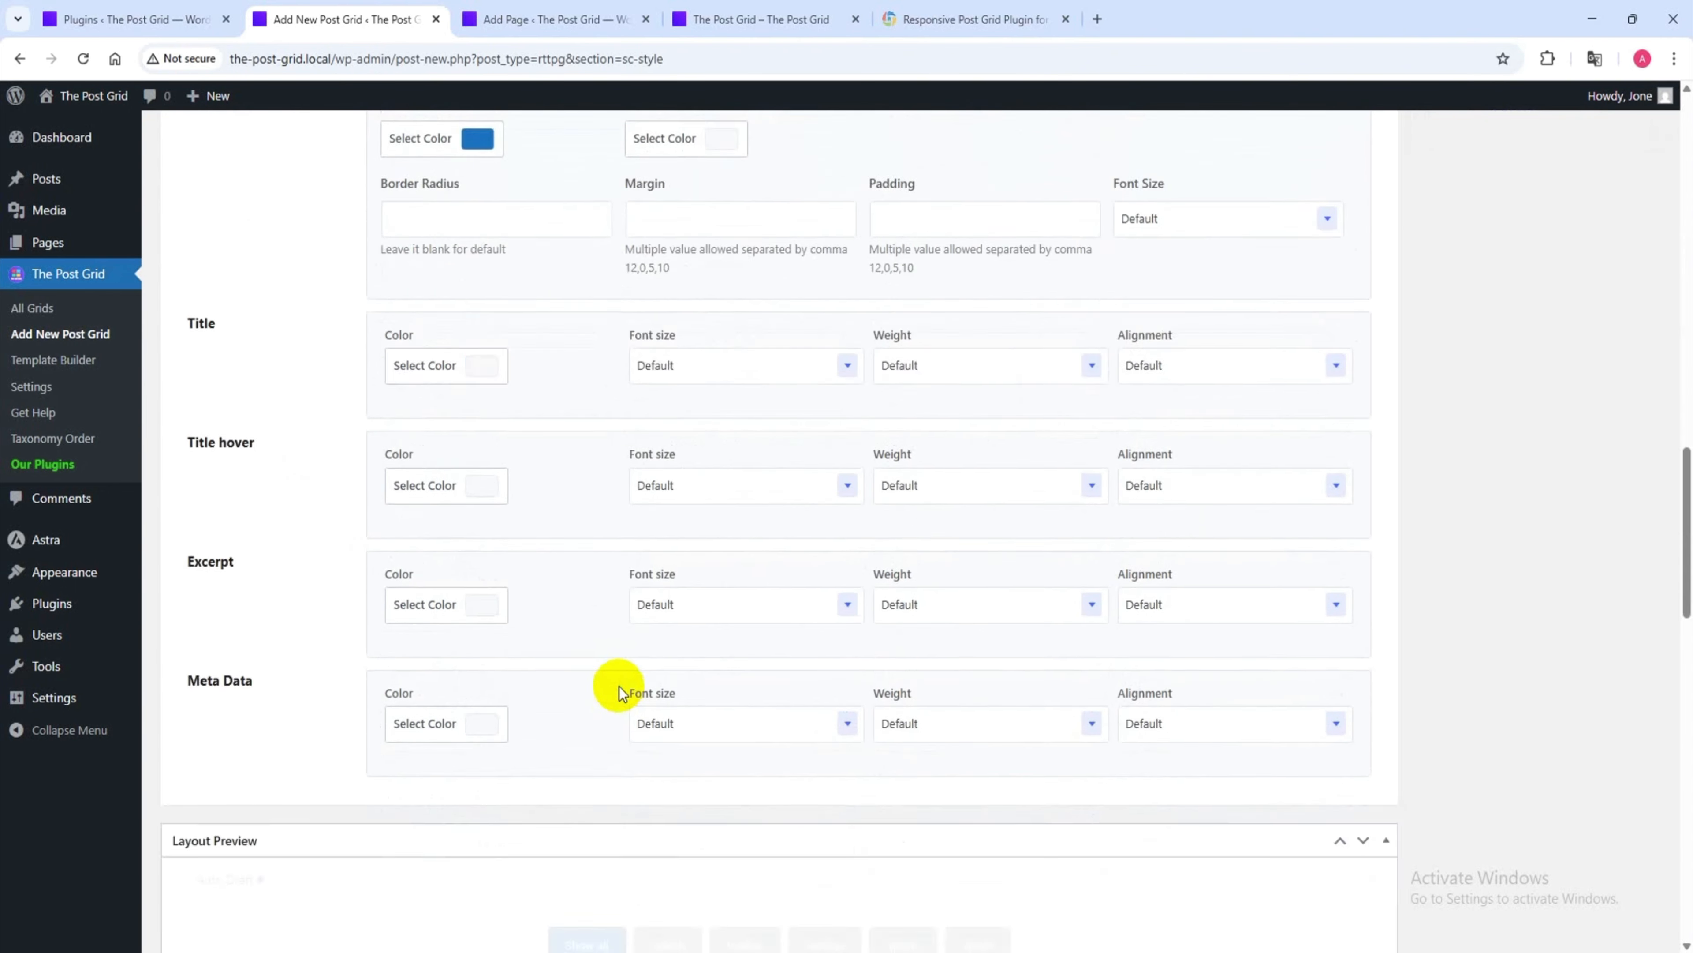
pyautogui.scroll(10, 767, 679)
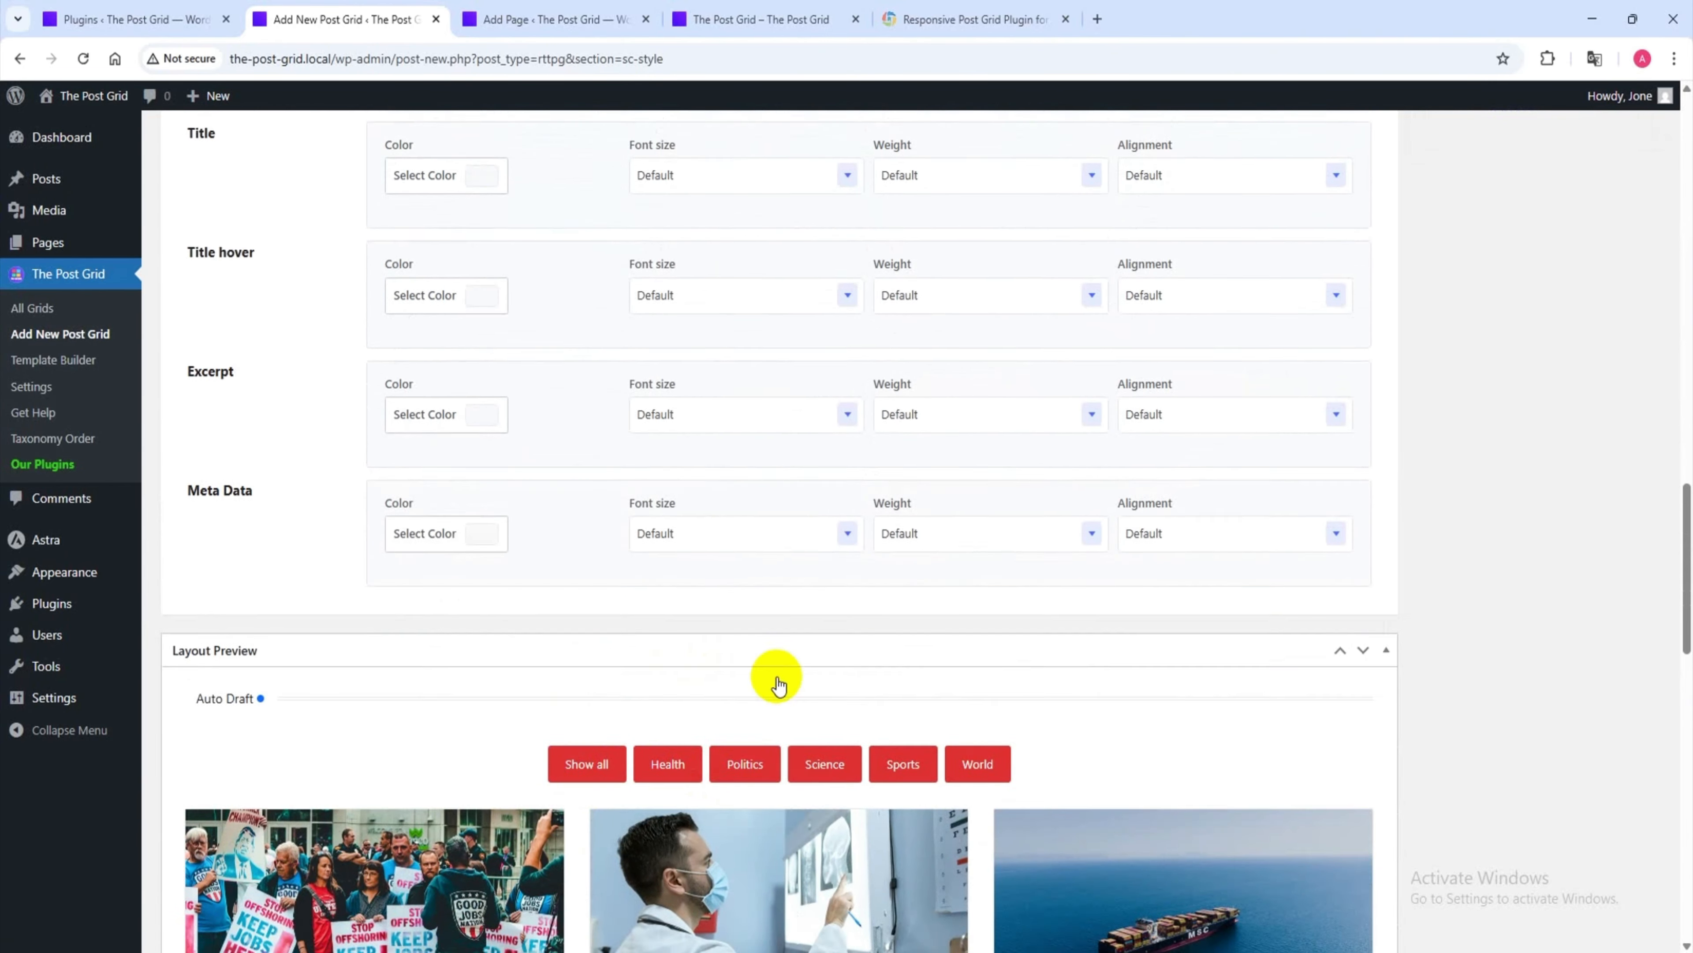
# - Set the button hover background color to blue #1e73be and check it on the preview's filter buttons
pyautogui.scroll(2, 761, 679)
pyautogui.scroll(-4, 534, 768)
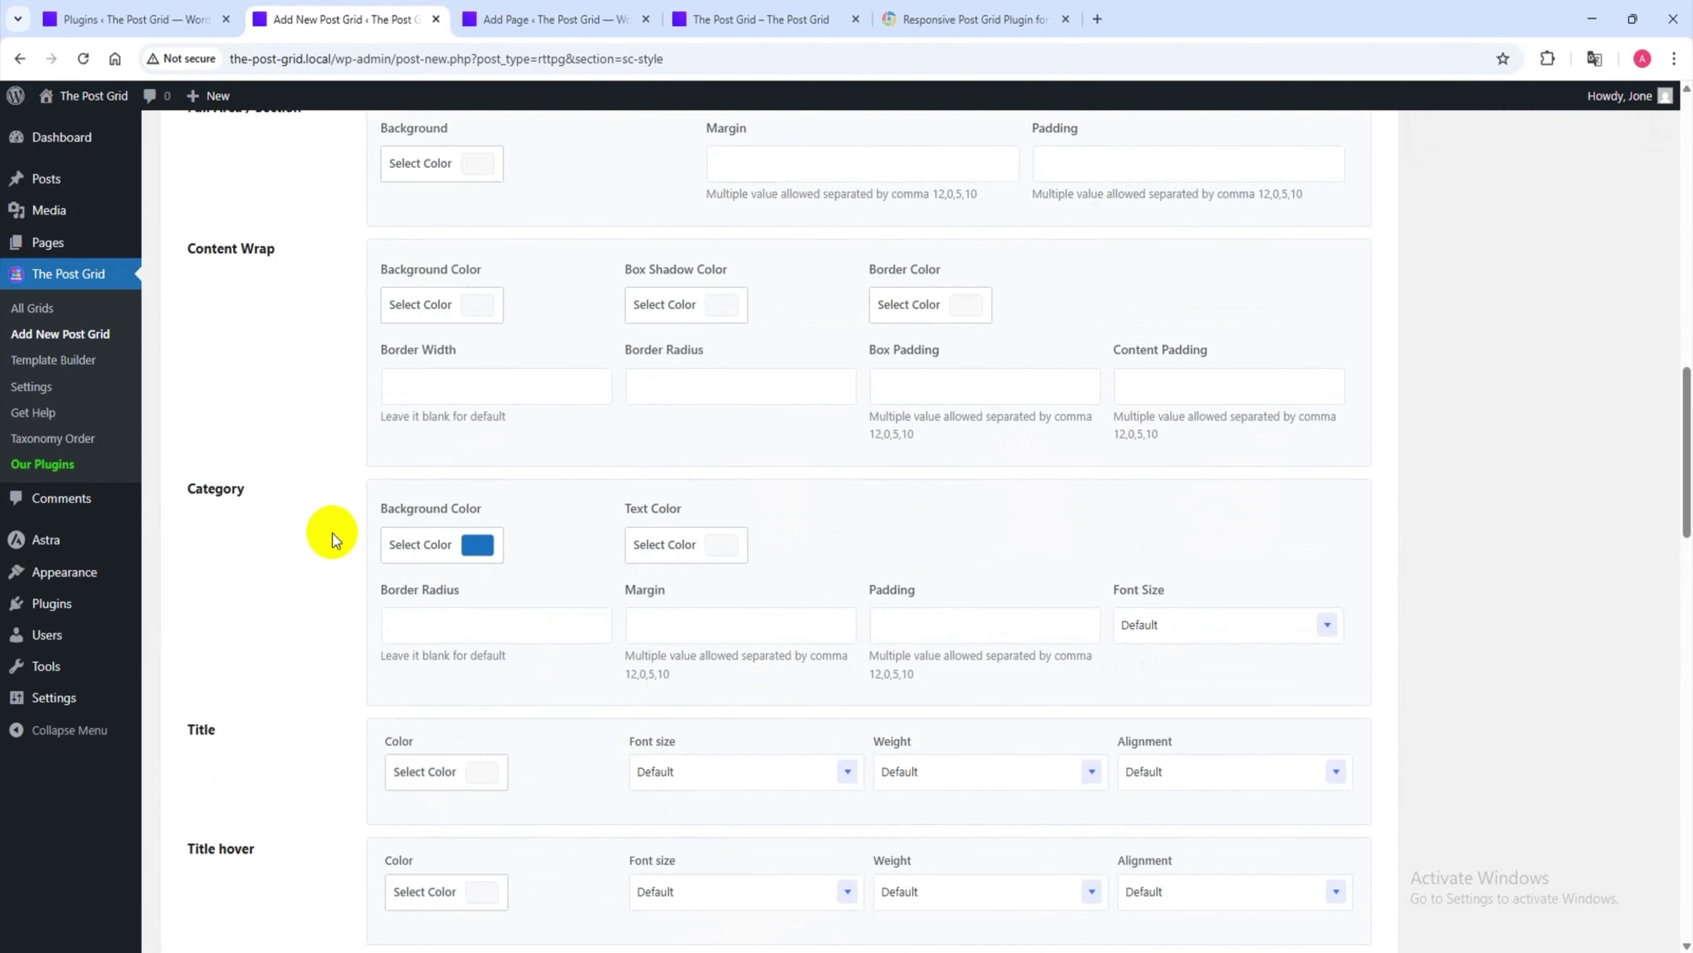
pyautogui.scroll(8, 375, 531)
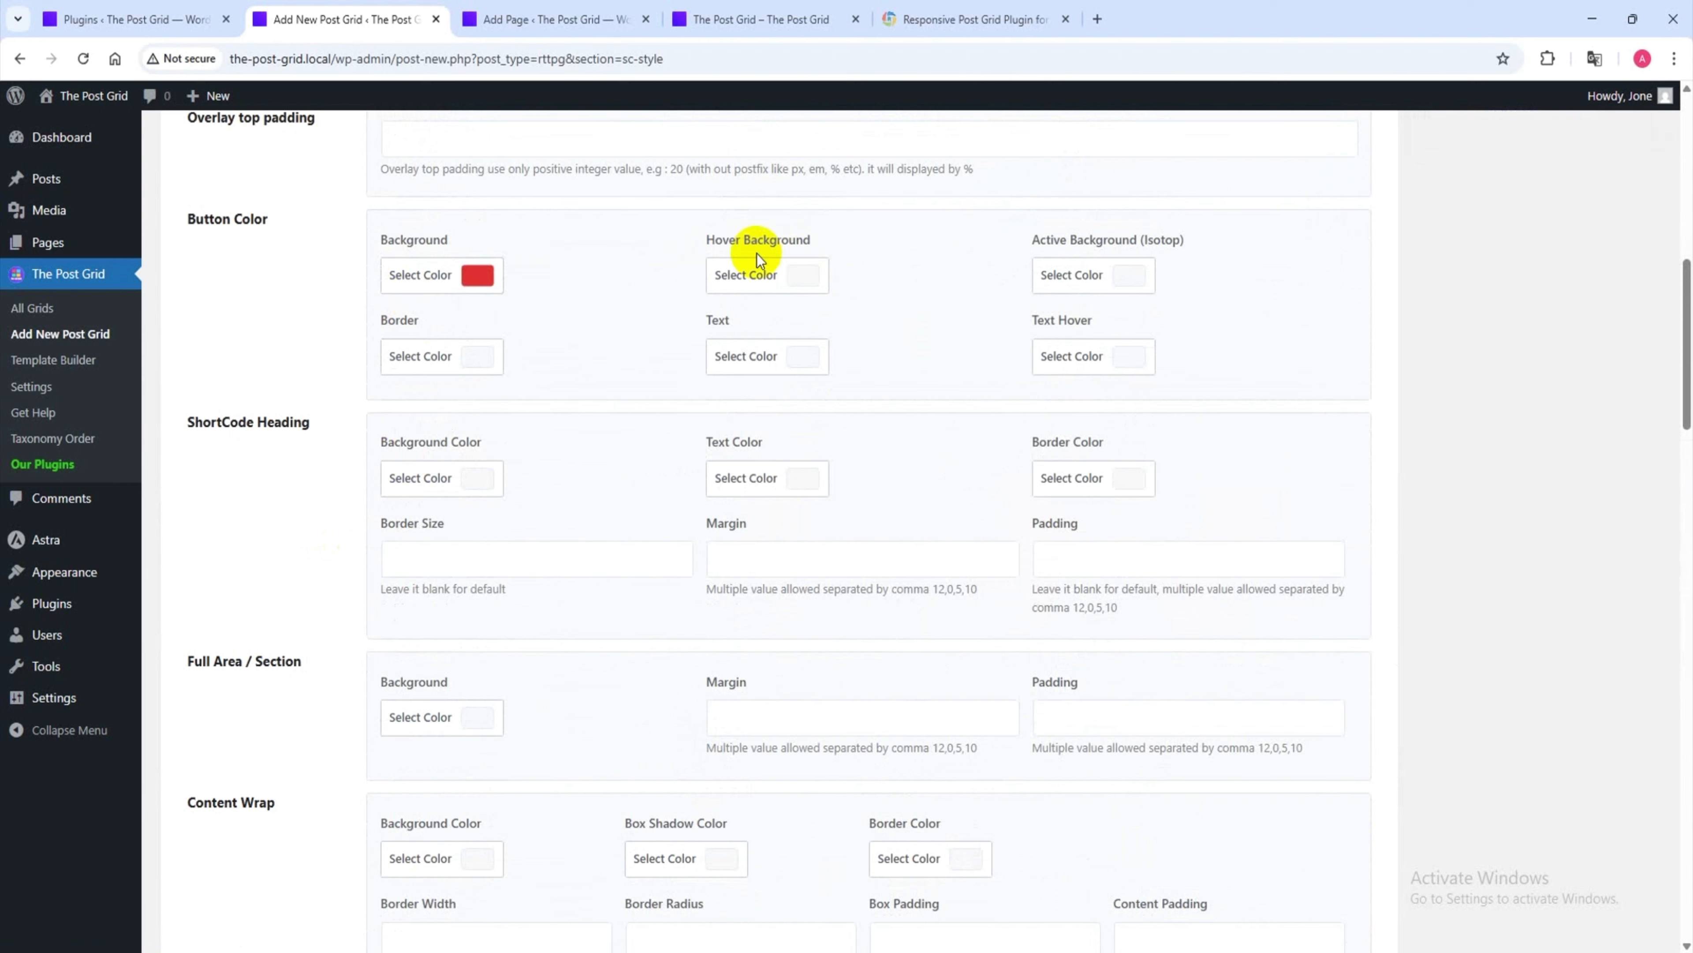
pyautogui.click(801, 274)
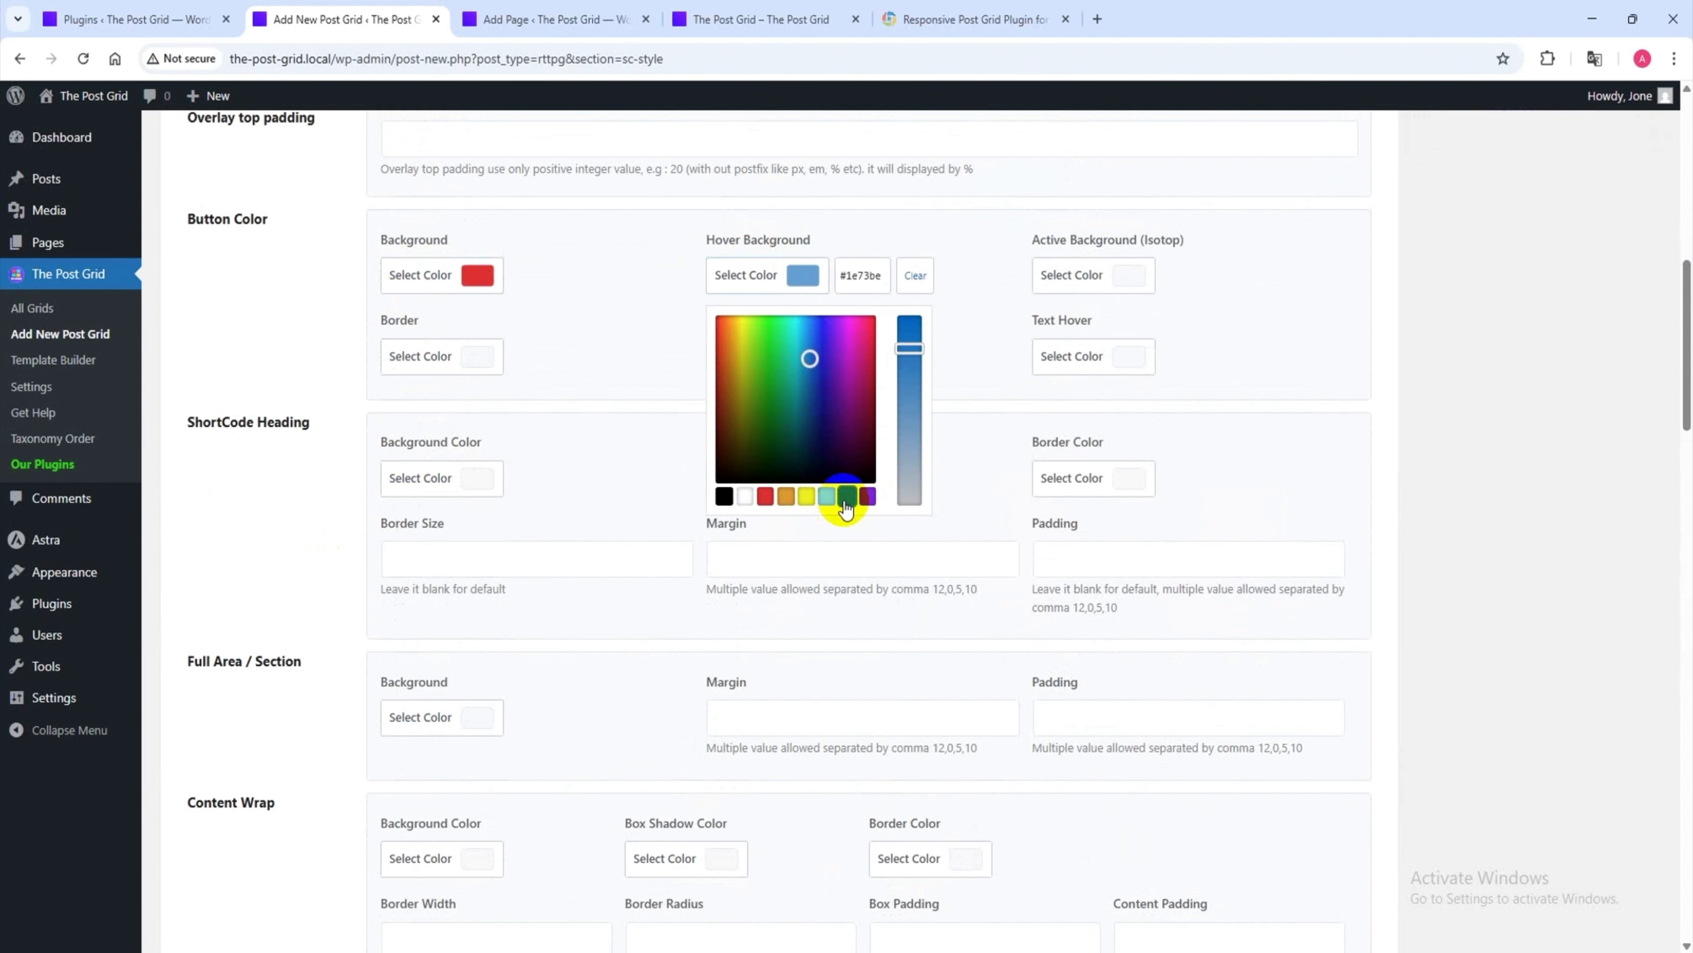
pyautogui.click(973, 296)
pyautogui.scroll(-15, 797, 469)
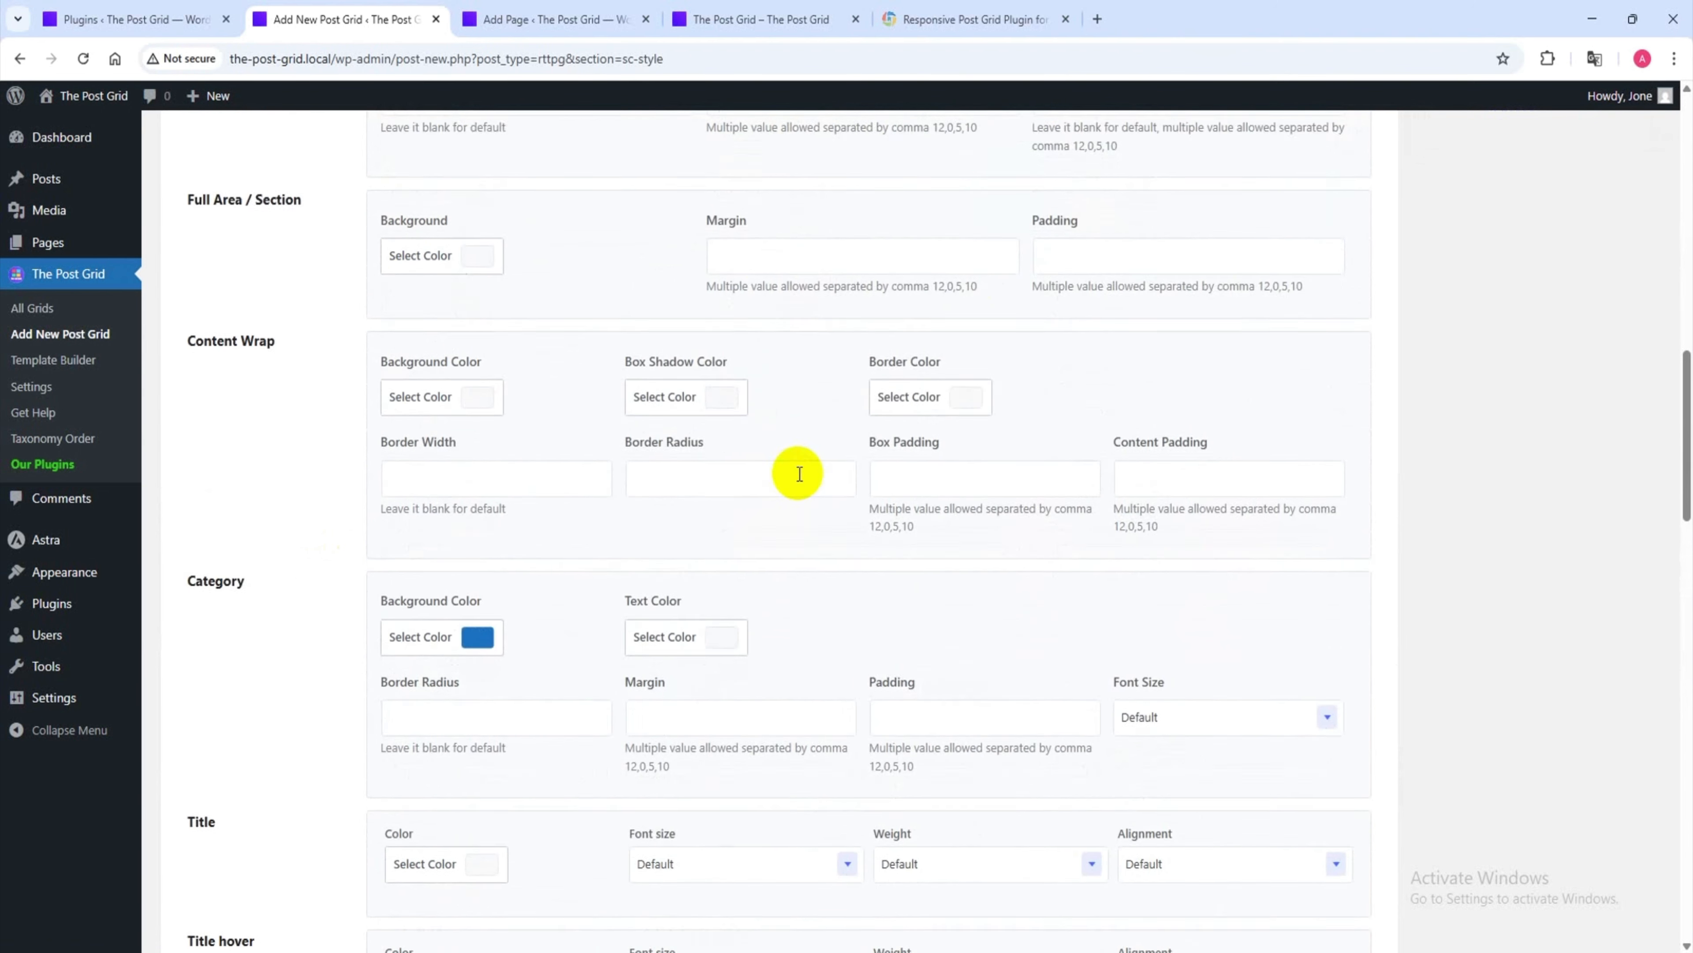
pyautogui.scroll(-4, 818, 593)
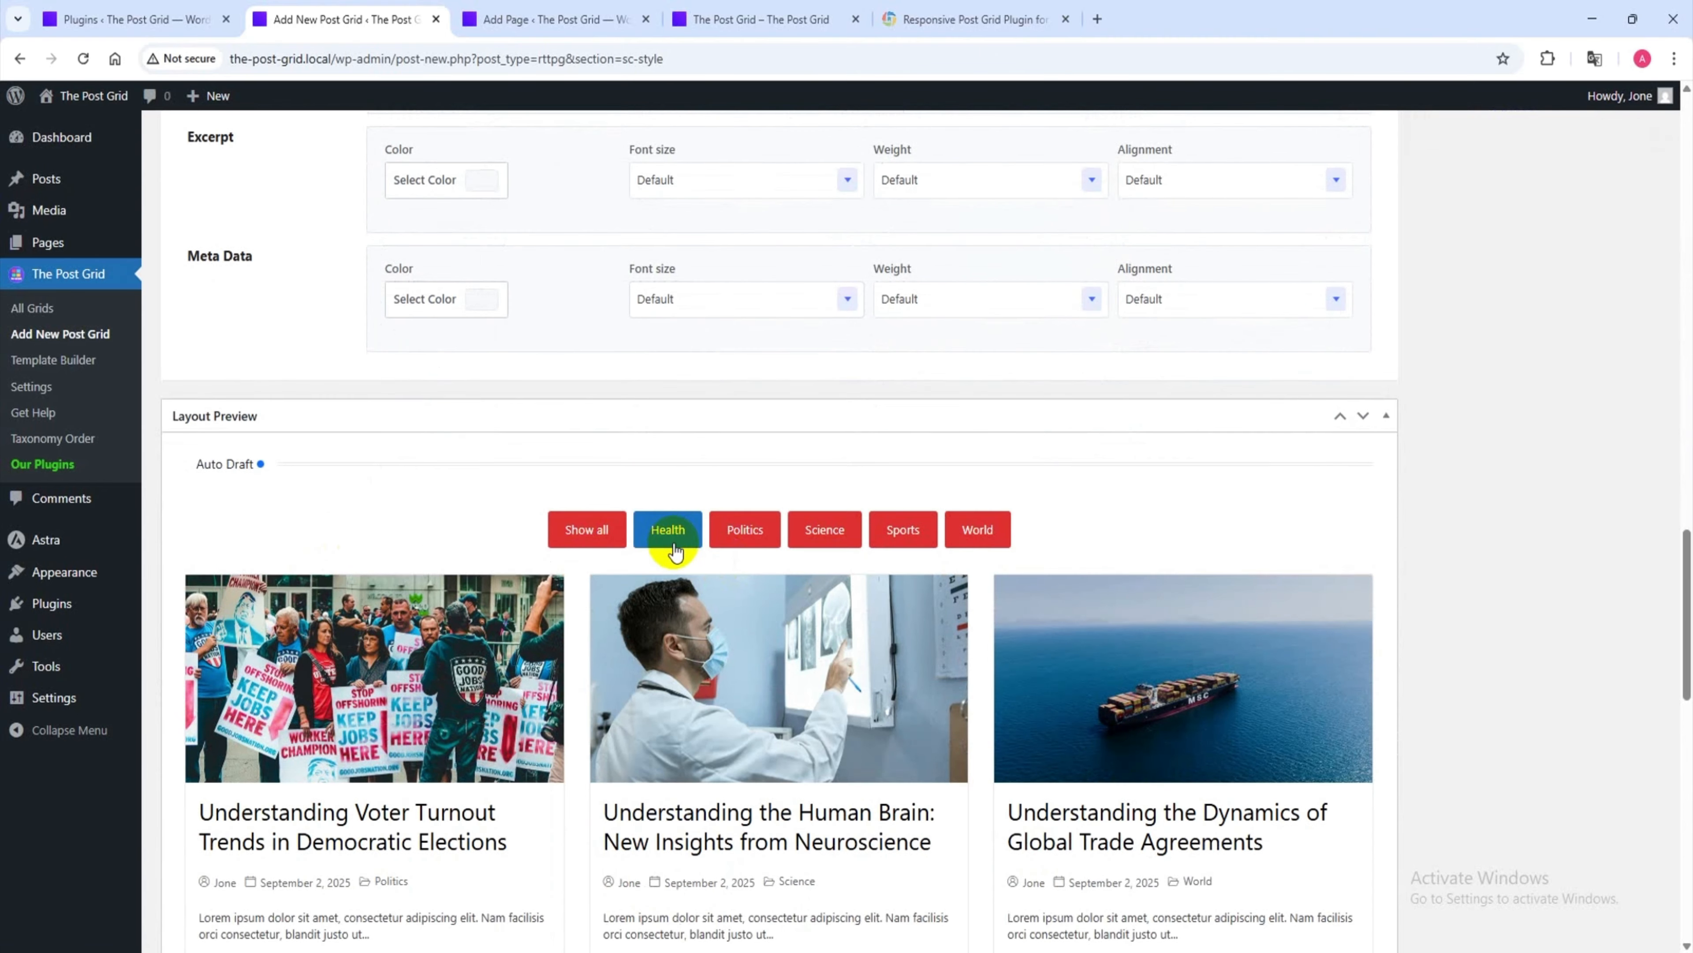
# - Publish the Isotope layout grid and copy its shortcode
pyautogui.scroll(20, 935, 578)
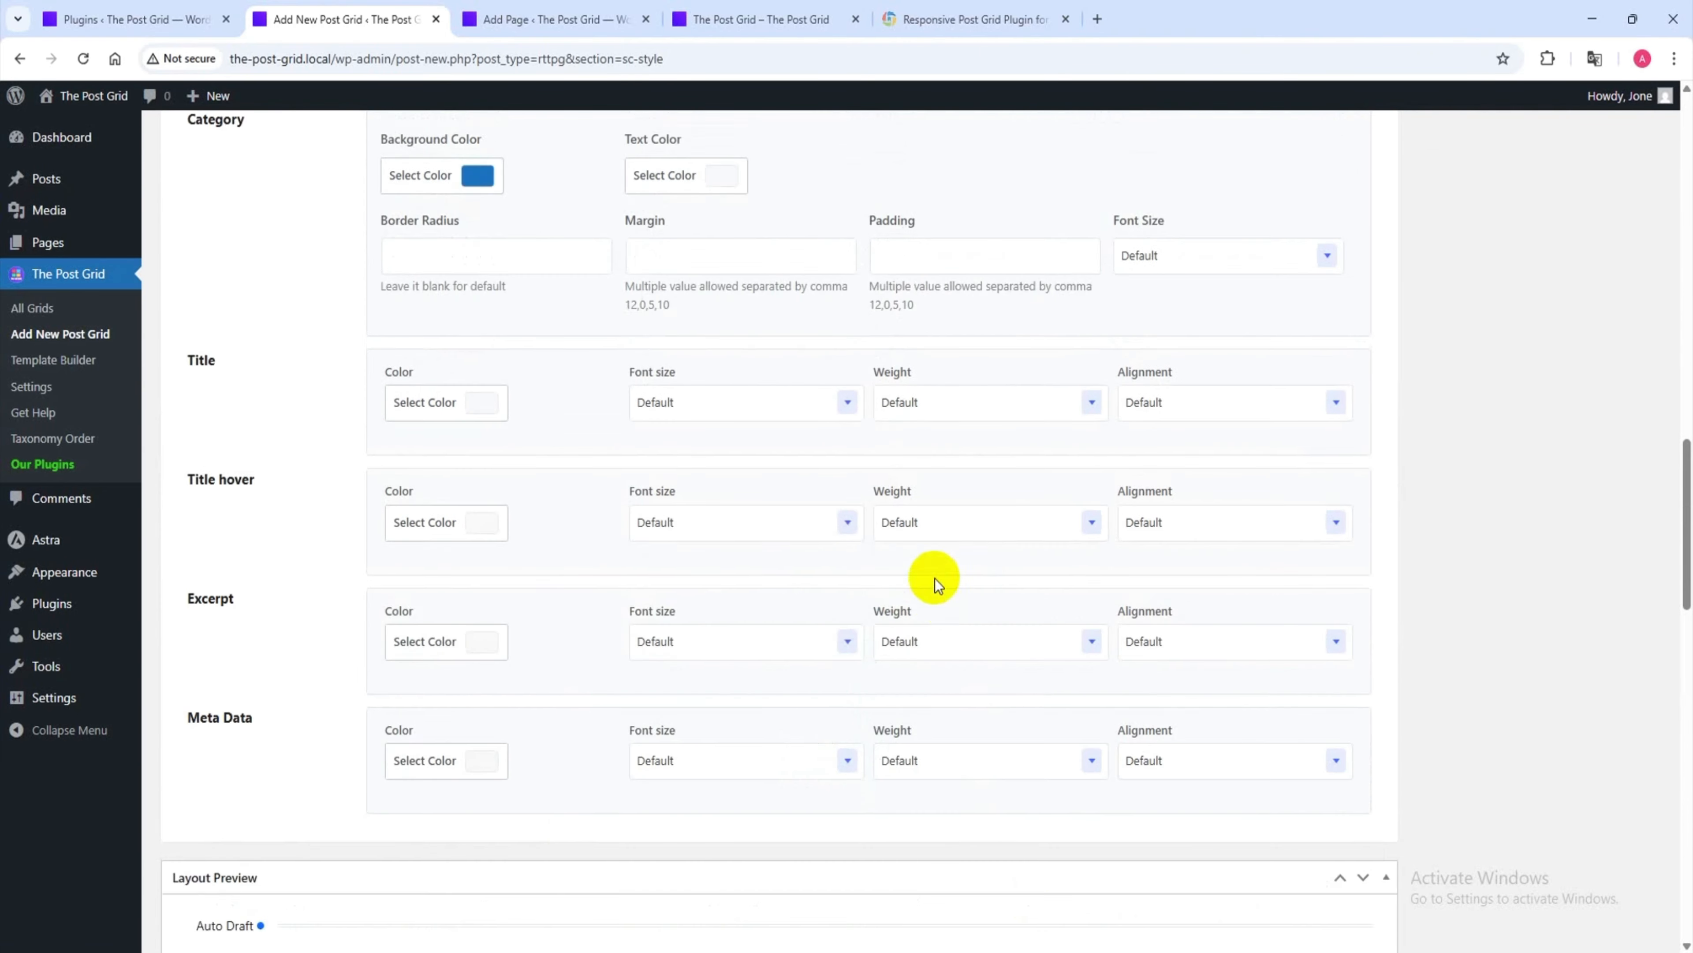
pyautogui.scroll(3, 922, 590)
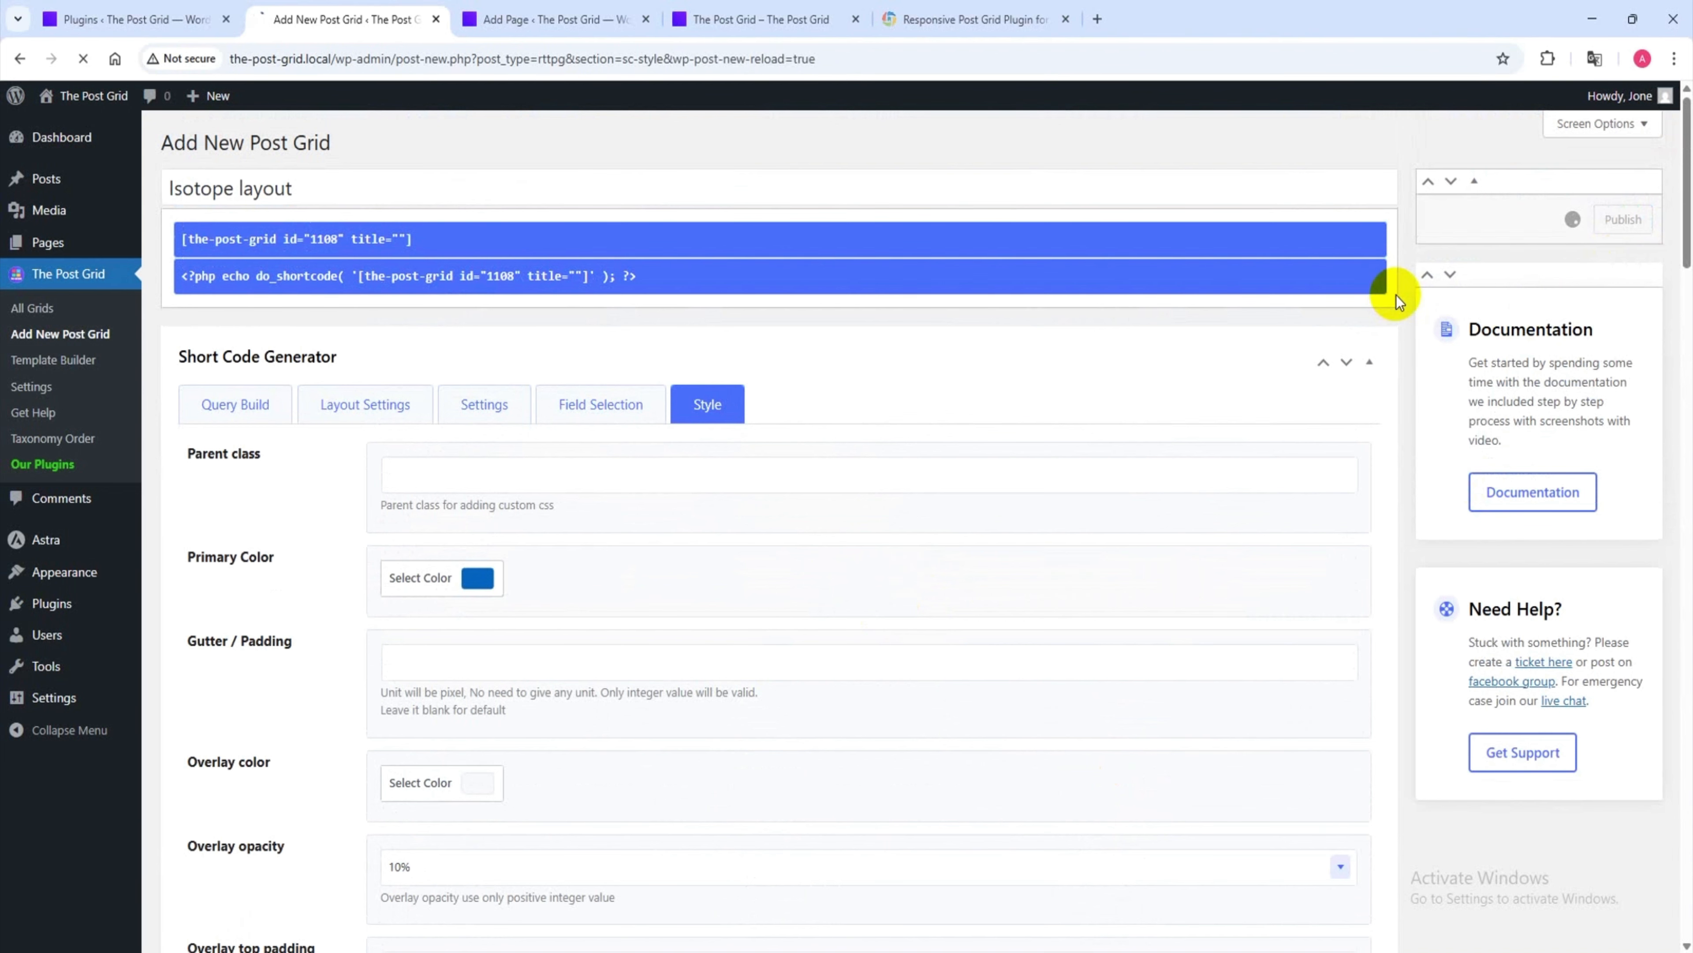
pyautogui.click(318, 295)
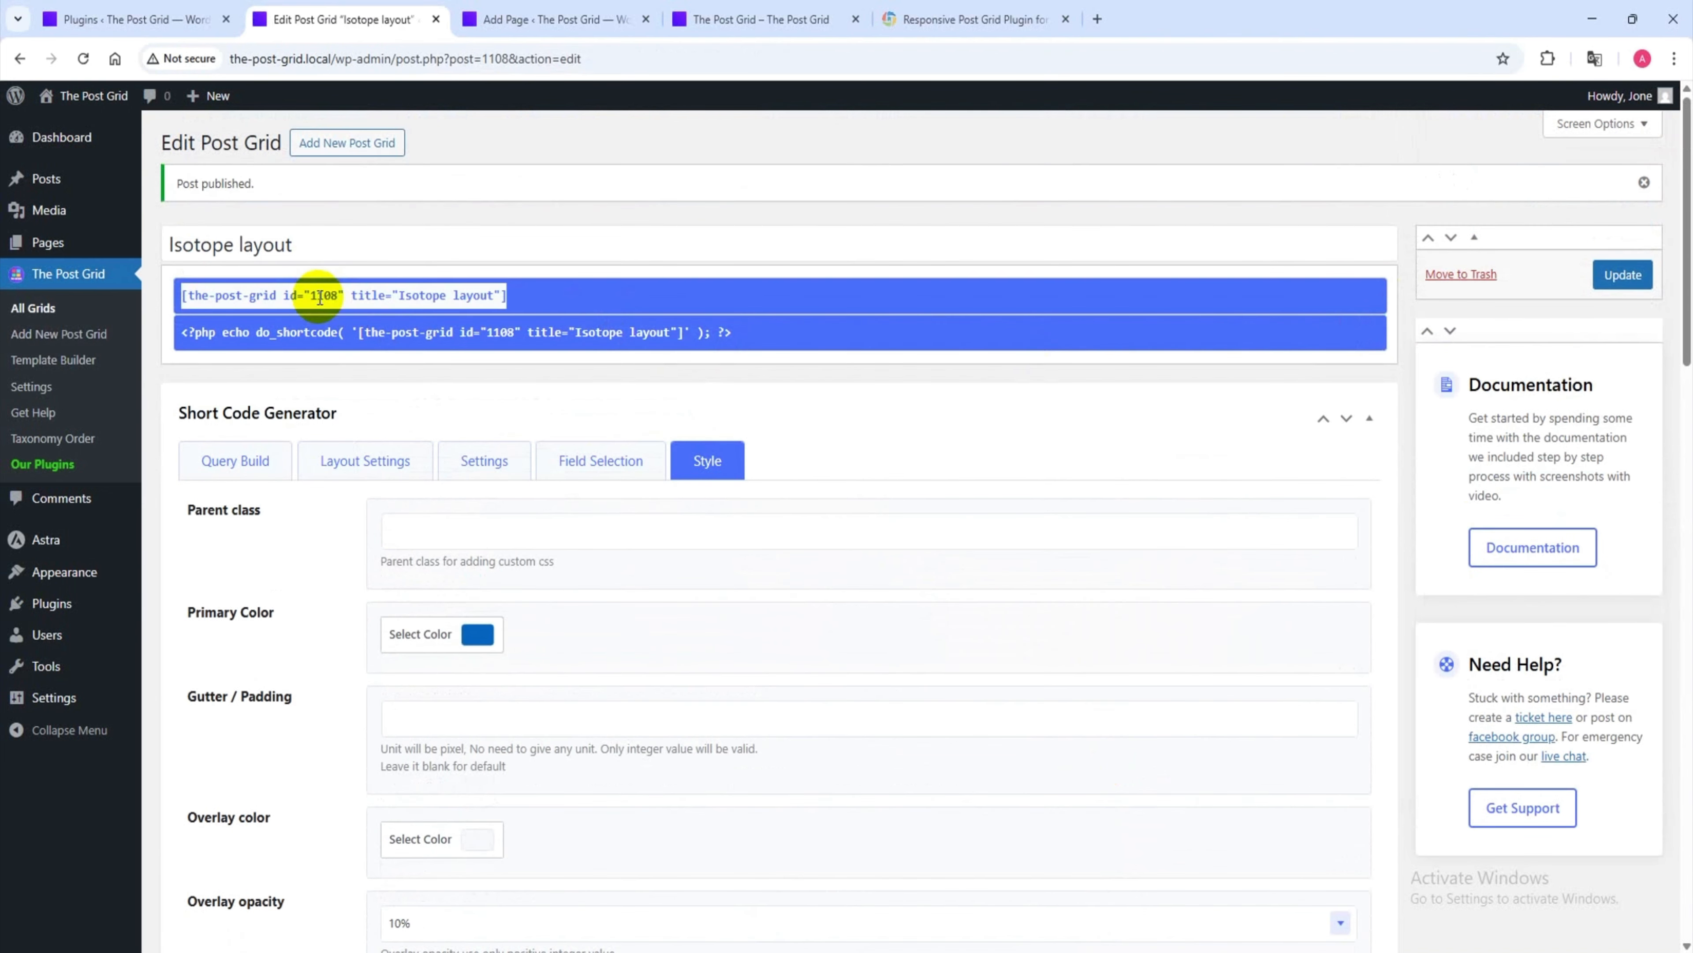
pyautogui.rightClick(318, 297)
pyautogui.click(382, 365)
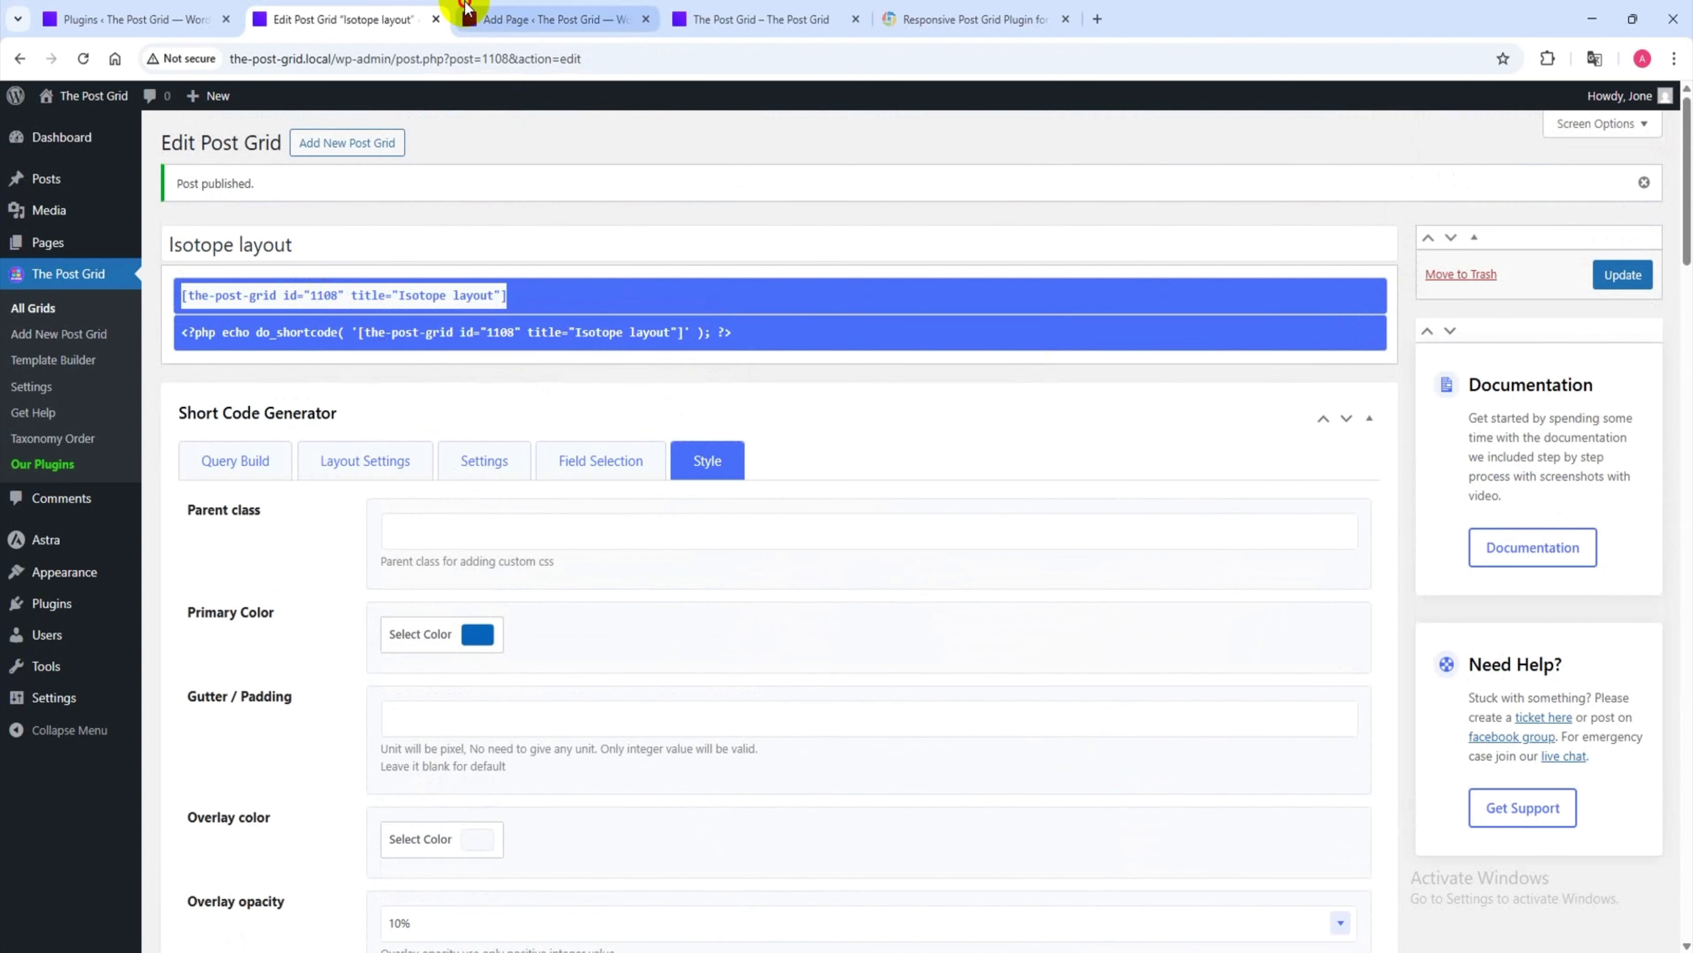
# - Add a third Shortcode block to The Post Grid page with the copied Isotope layout shortcode, and save the page
pyautogui.click(547, 18)
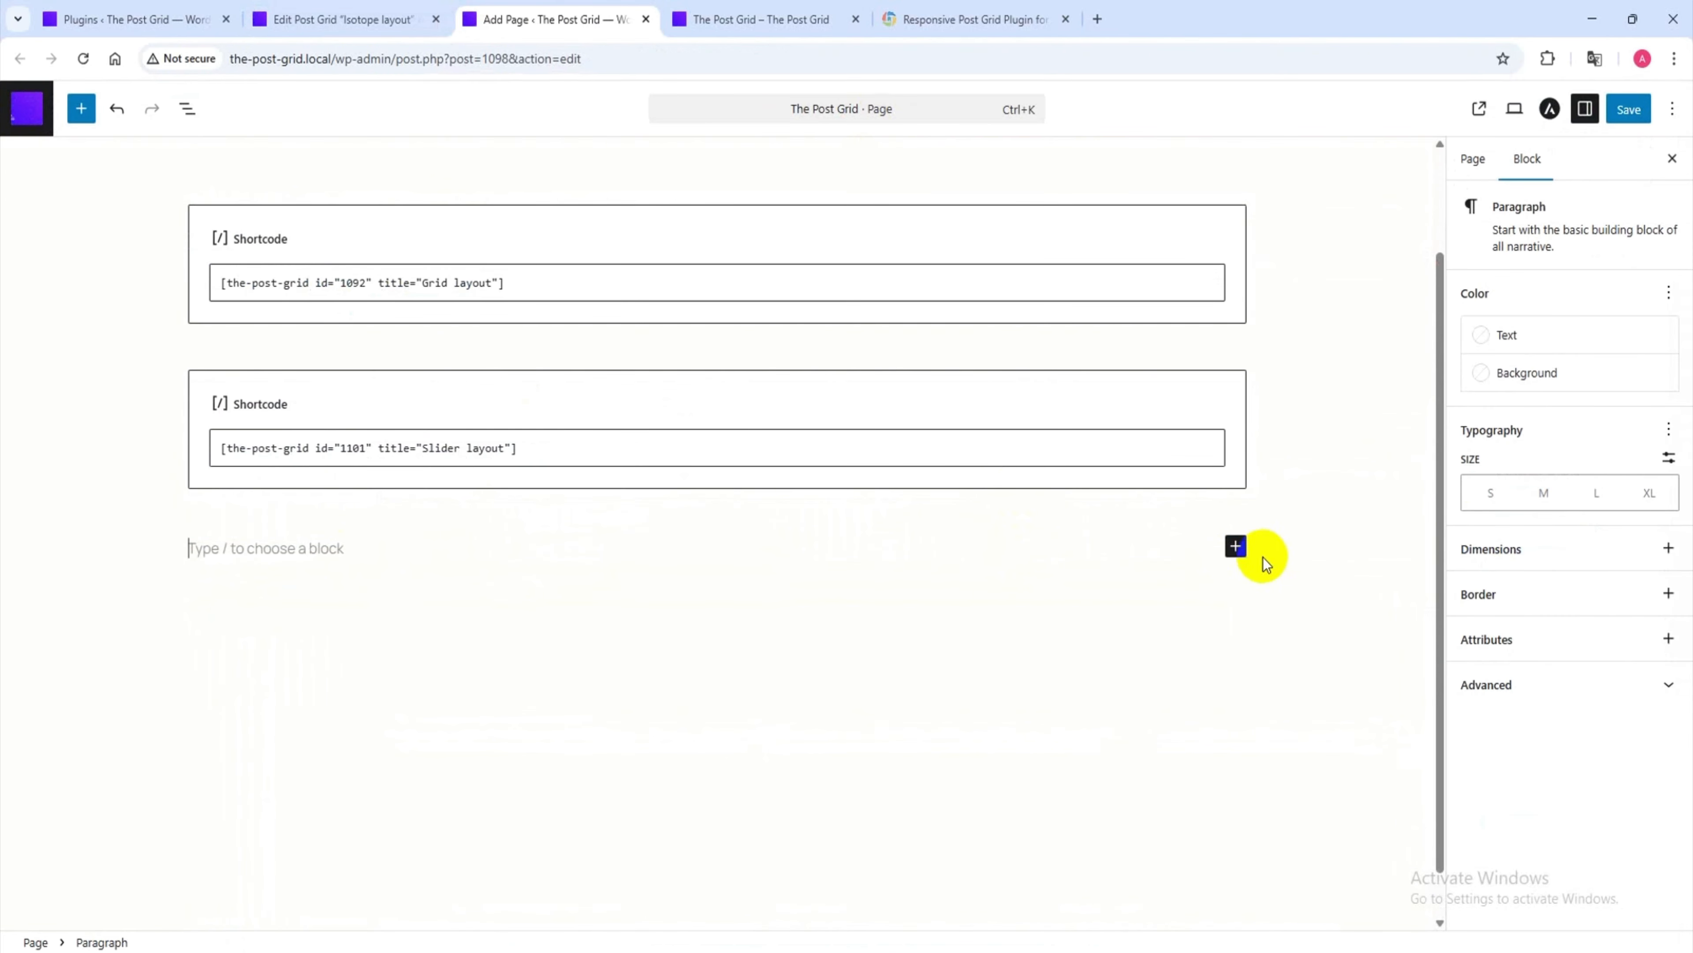
pyautogui.click(1235, 545)
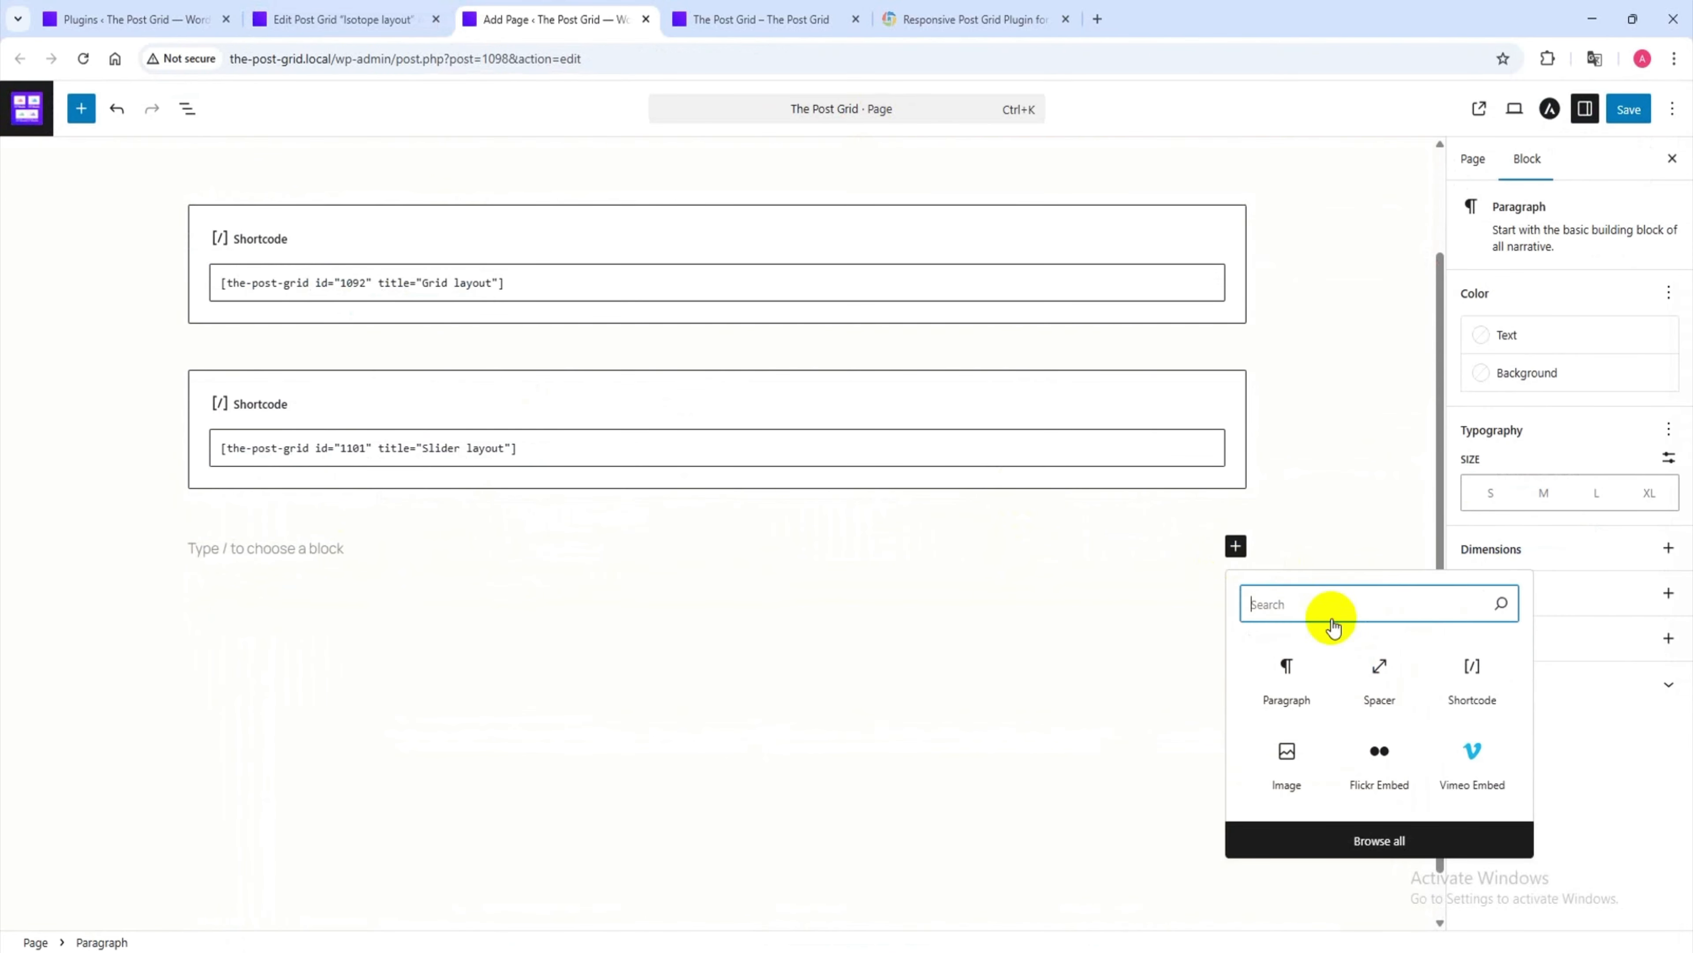
pyautogui.click(1474, 670)
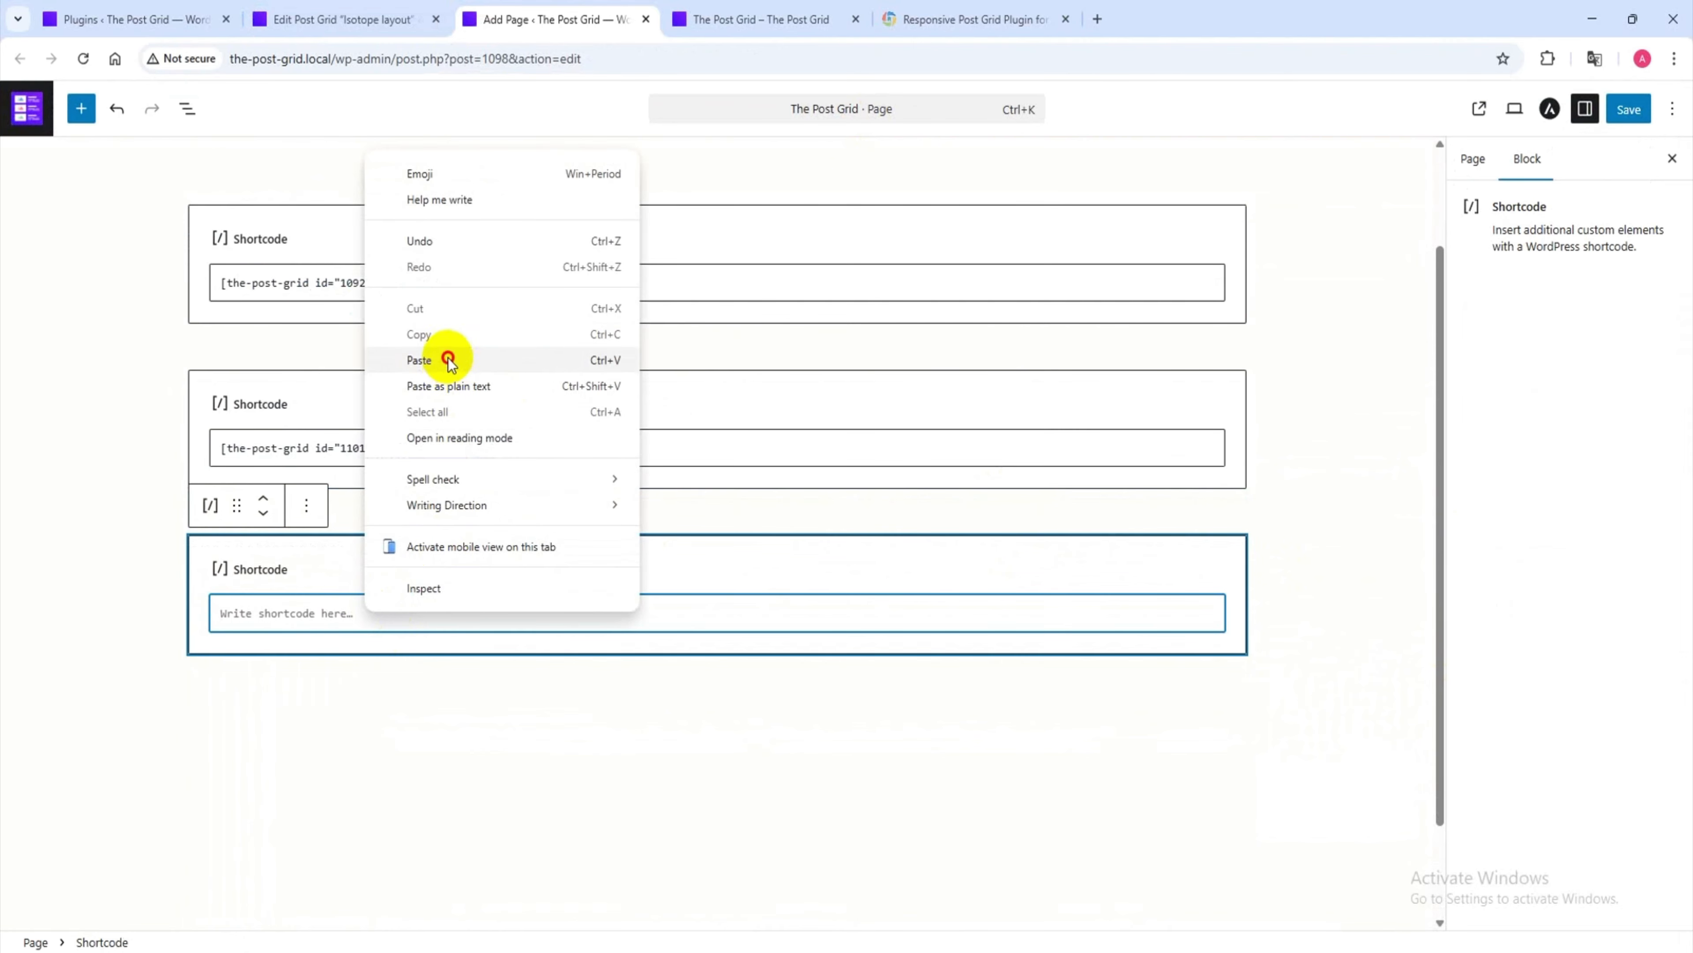
pyautogui.click(442, 360)
pyautogui.scroll(2, 898, 659)
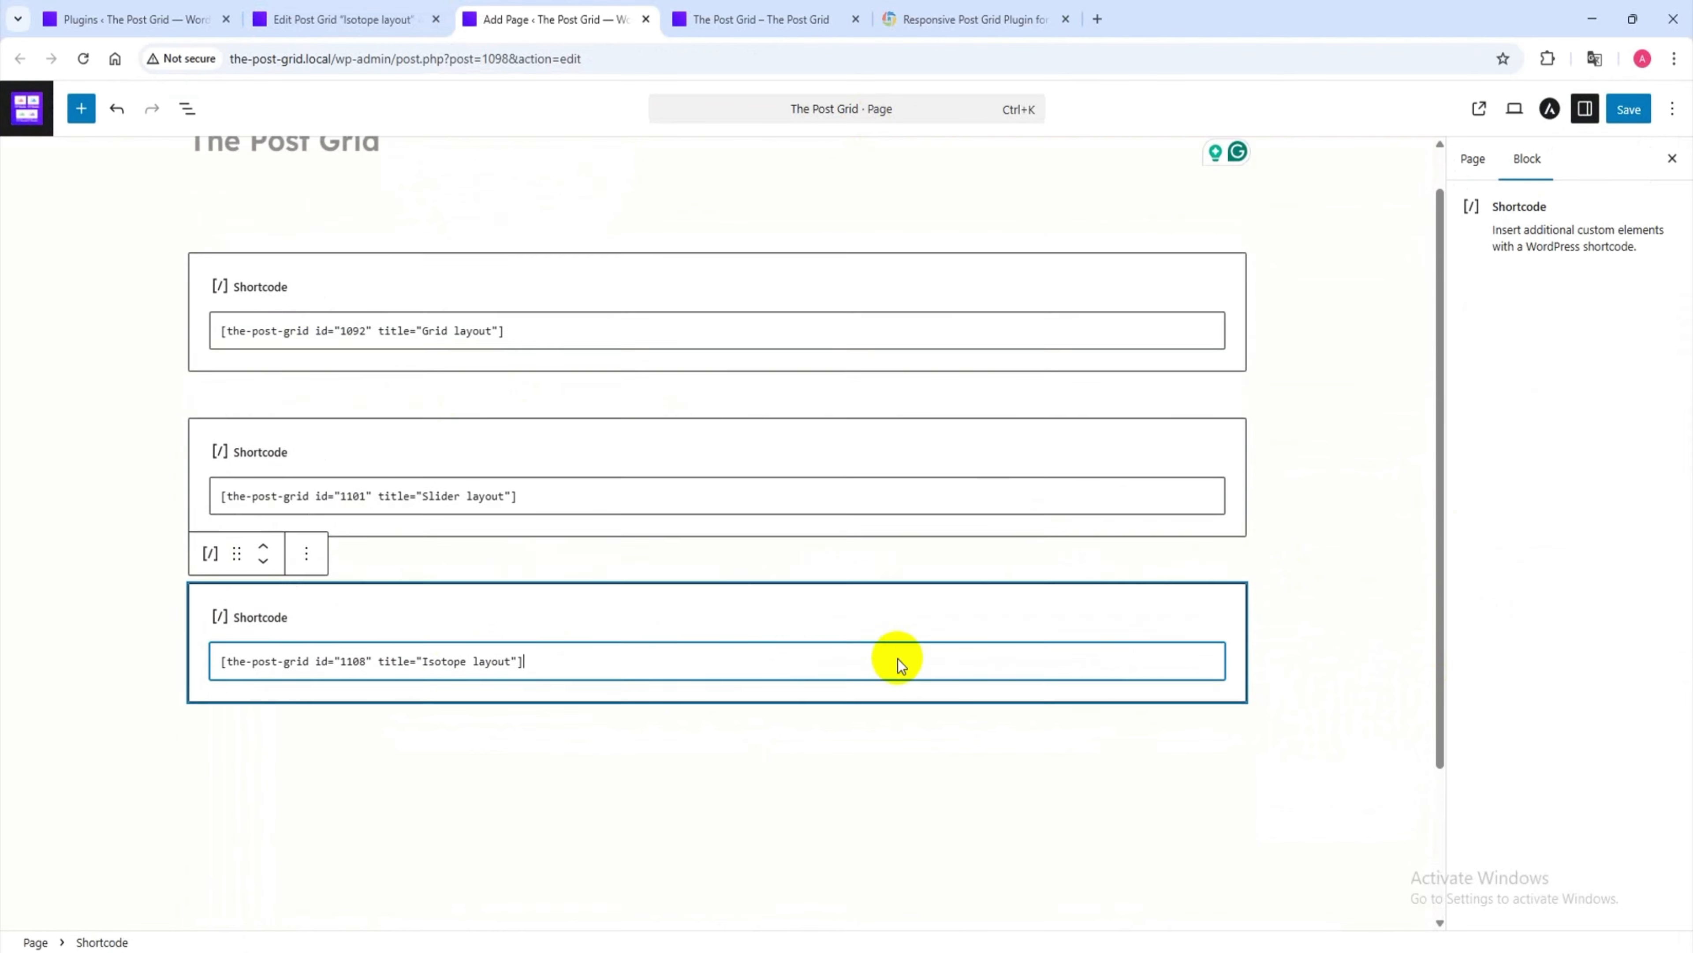
pyautogui.click(1633, 109)
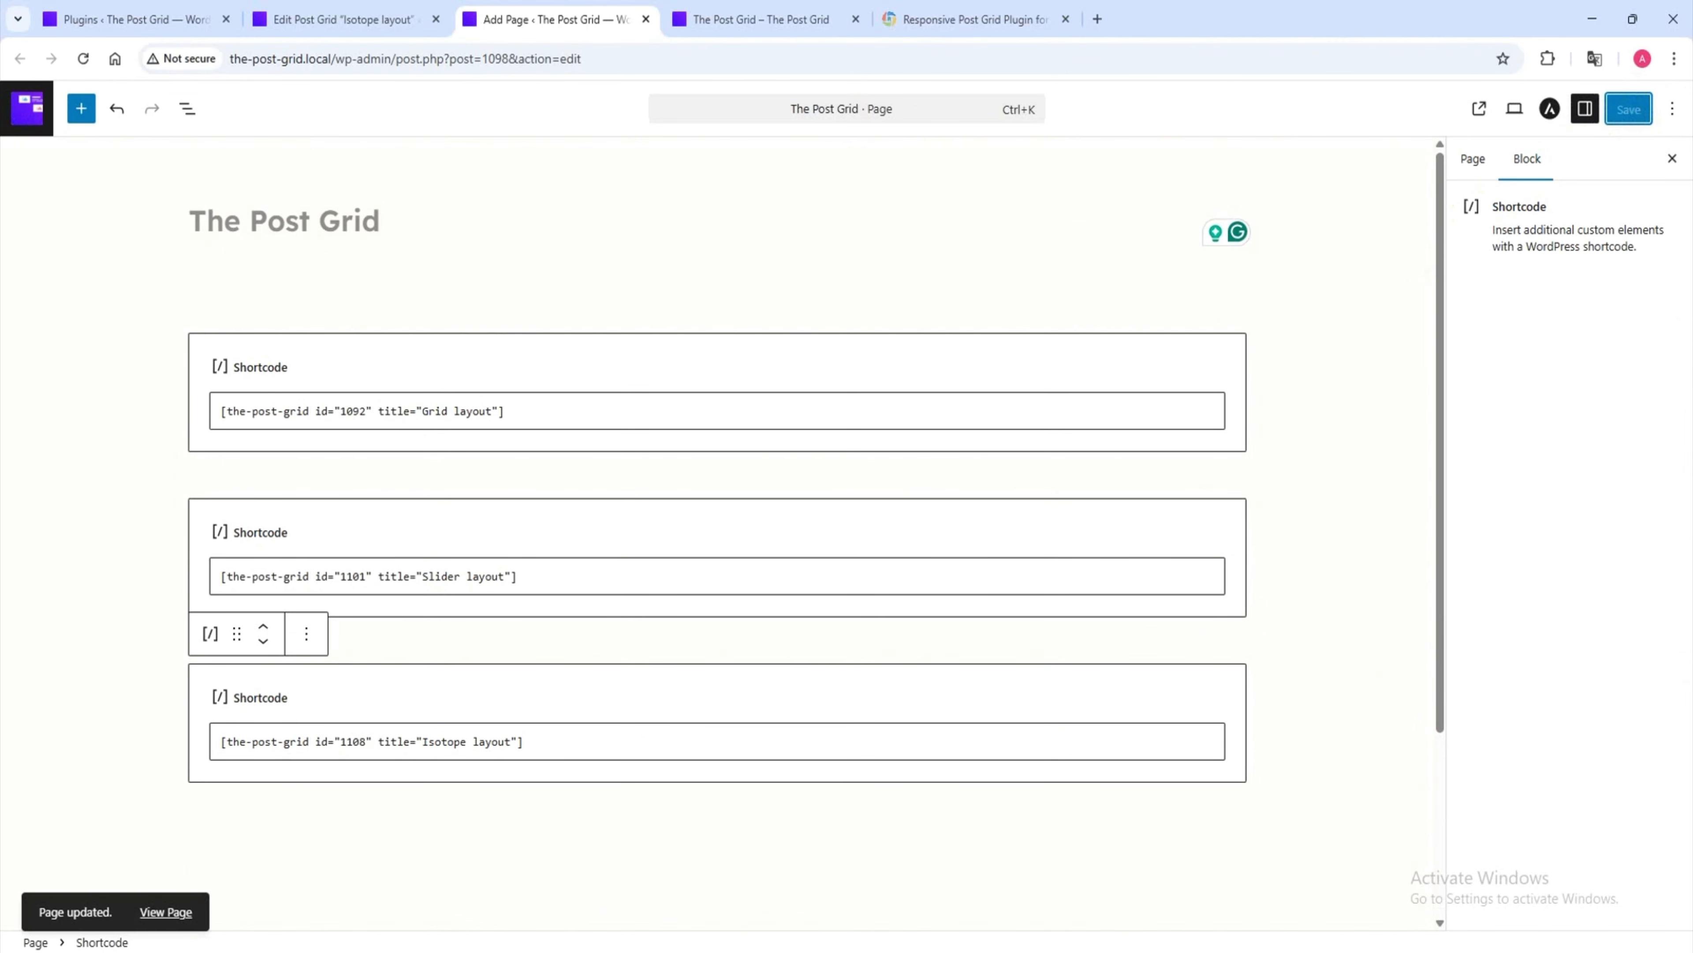
# - Reload the live The Post Grid page and test the Isotope layout's Politics, Science, Sports and World category filters
pyautogui.click(720, 19)
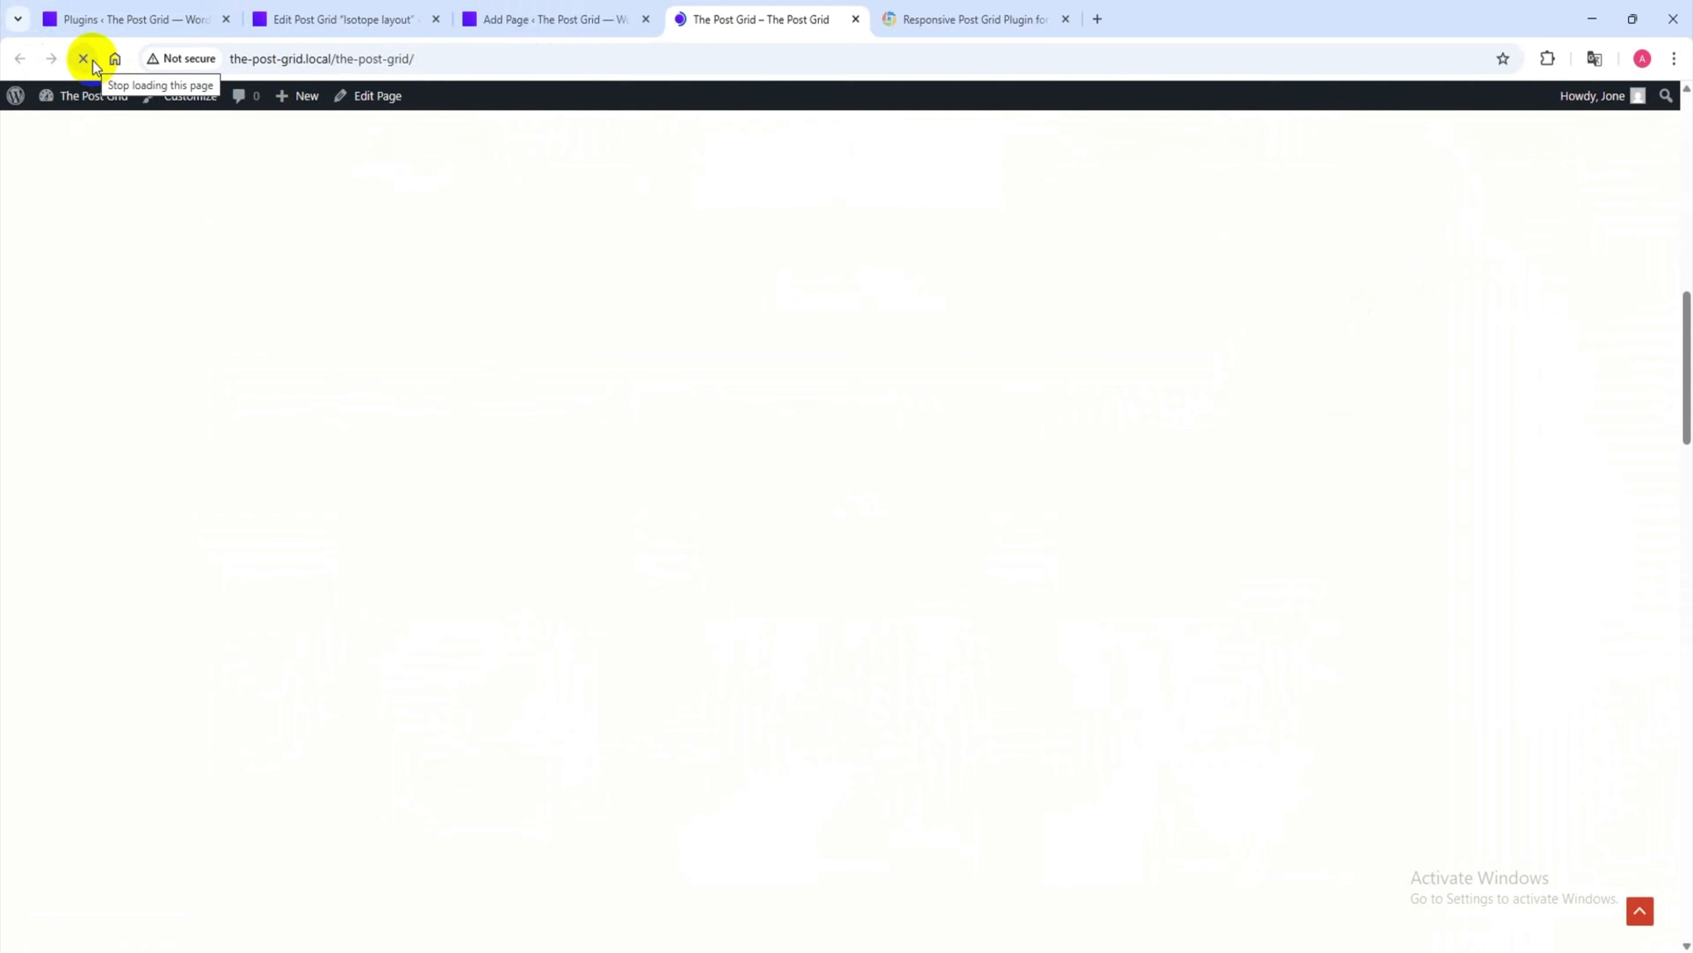
pyautogui.scroll(-4, 729, 443)
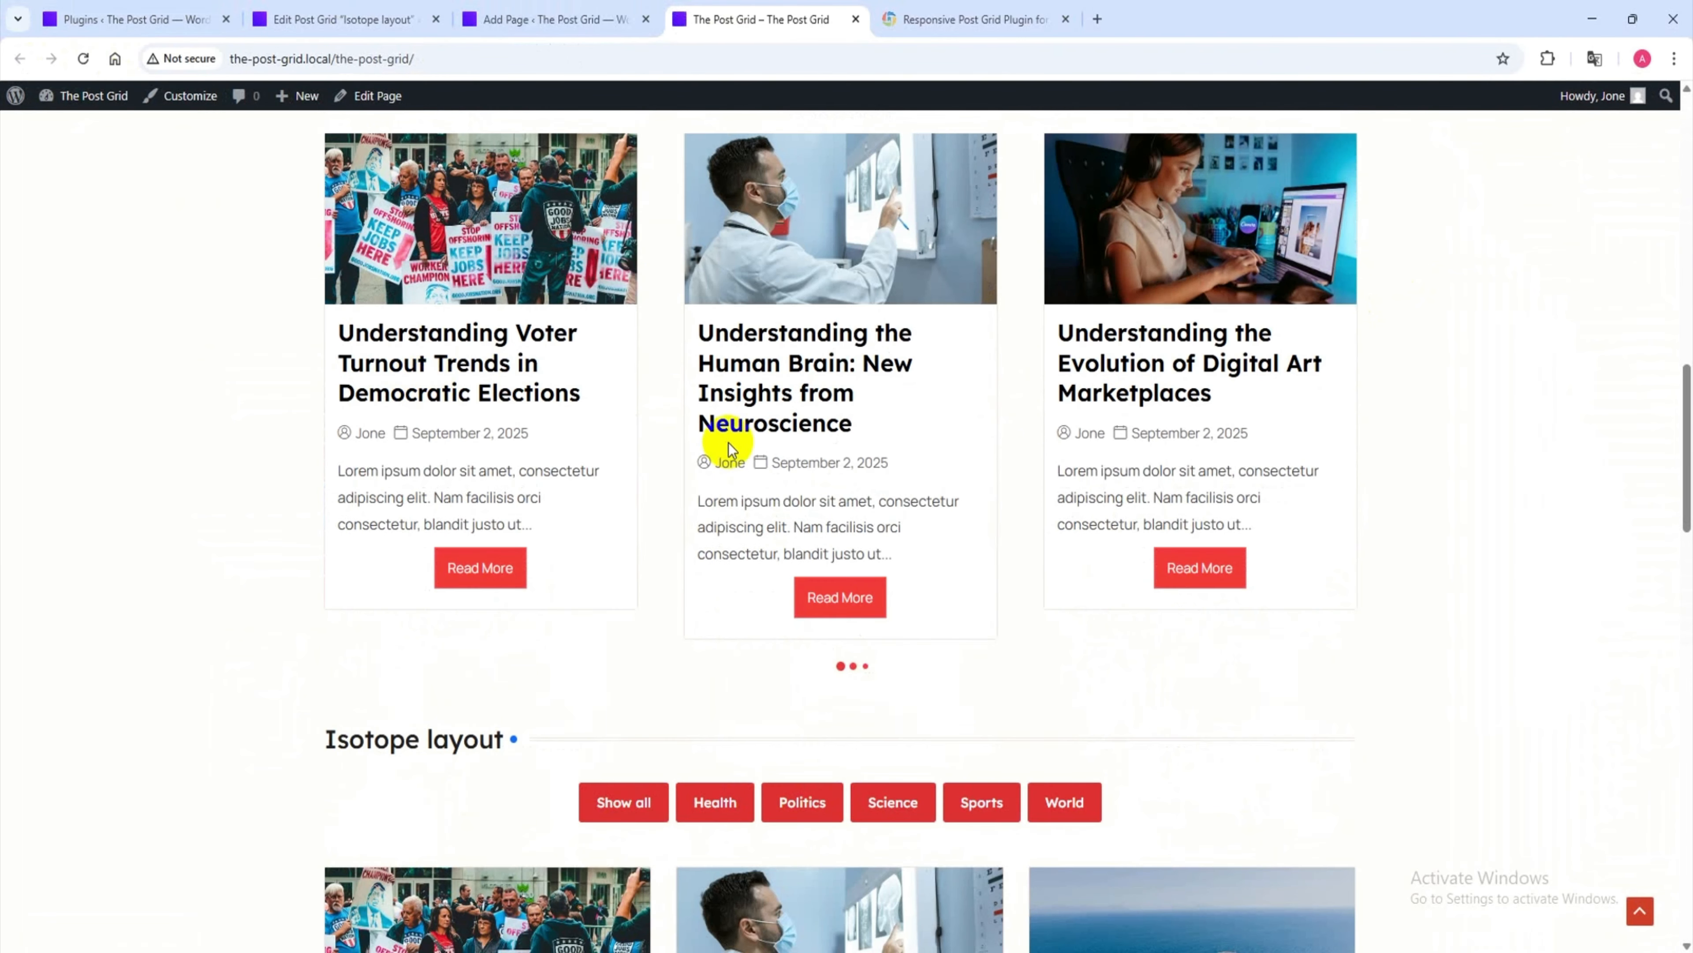
pyautogui.scroll(-5, 728, 442)
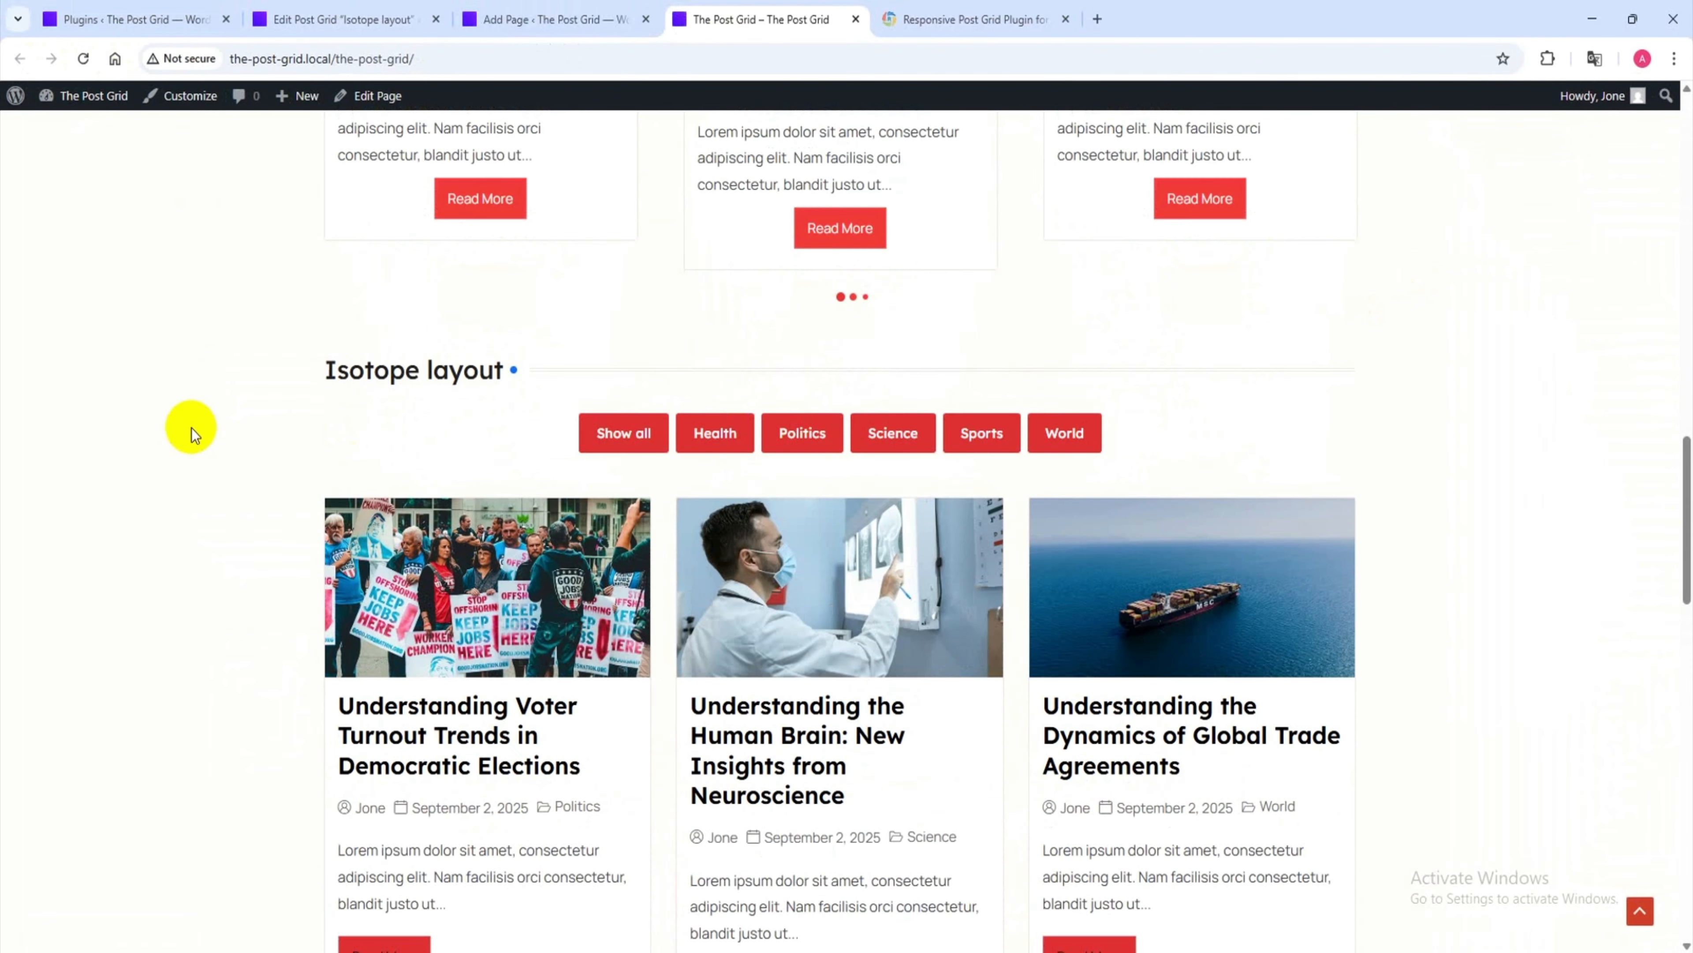
pyautogui.click(792, 440)
pyautogui.click(879, 435)
pyautogui.click(988, 437)
pyautogui.click(1070, 435)
pyautogui.scroll(-4, 560, 472)
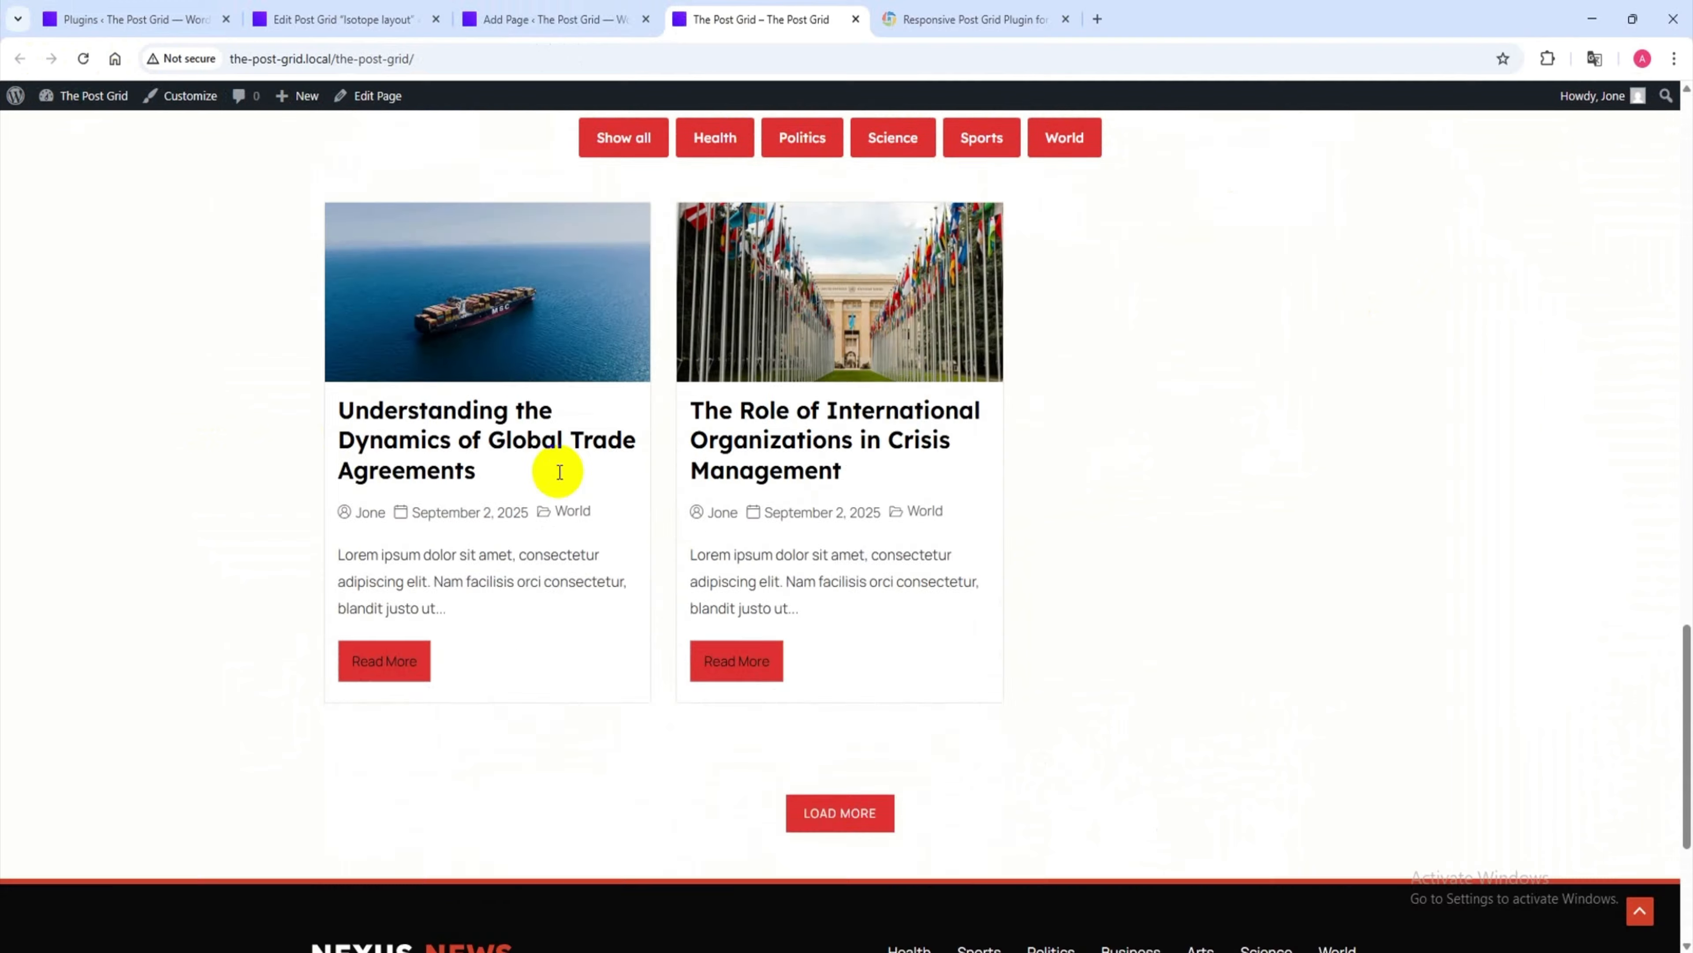